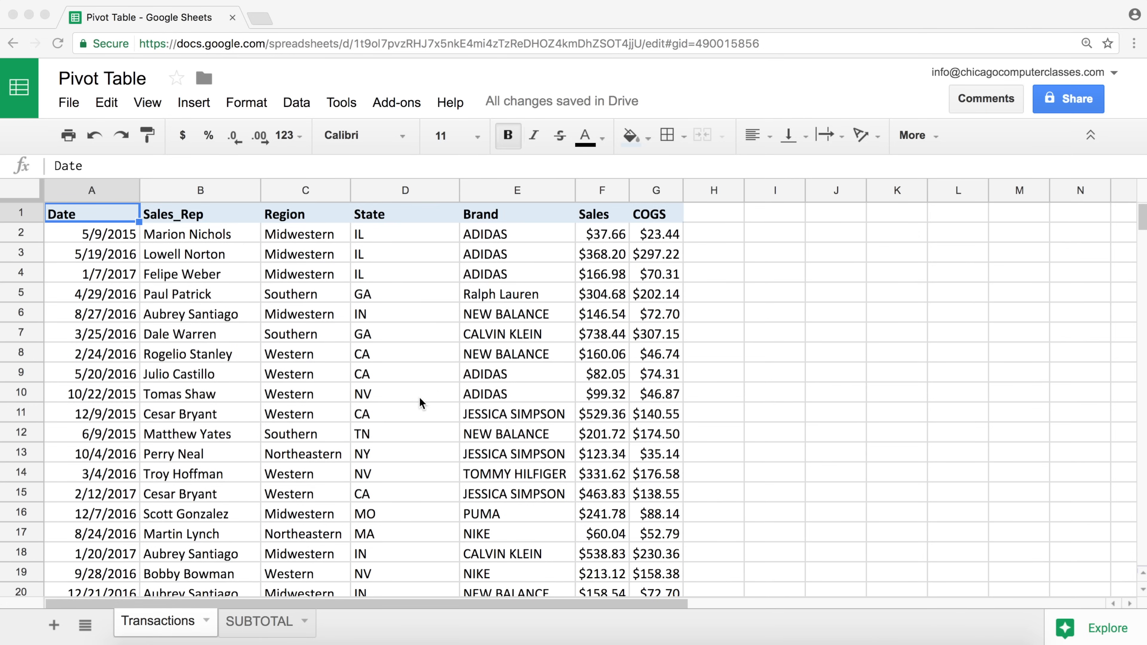
Examine the fields of the Transactions data, from Date and Sales_Rep across to Sales and COGS.
left_click(335, 298)
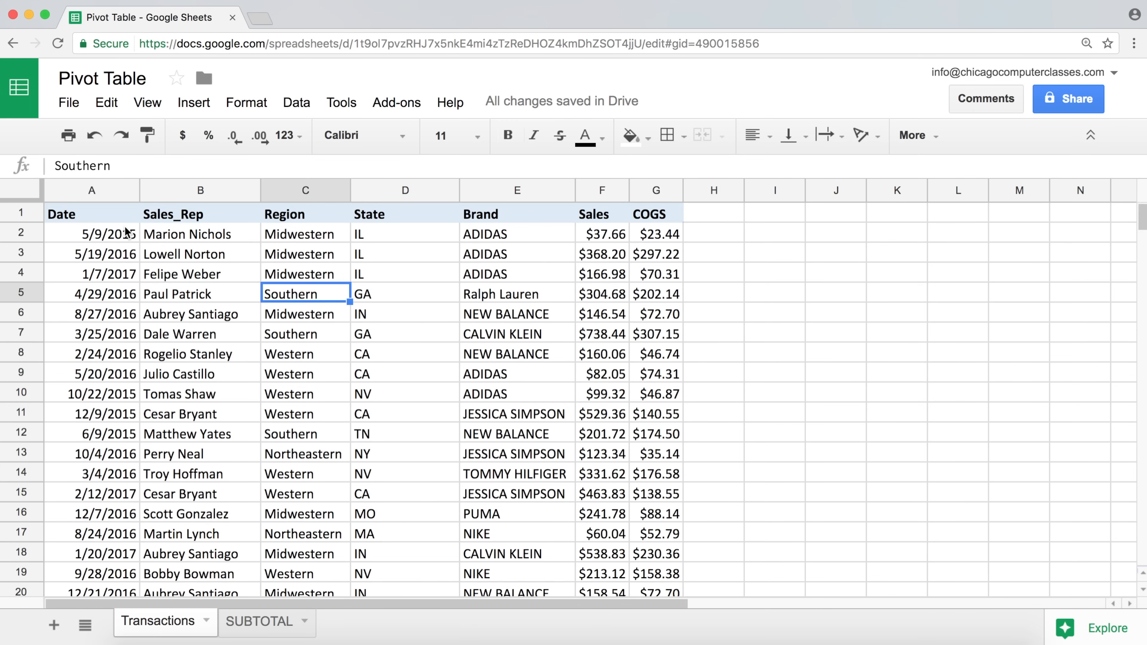
left_click(109, 262)
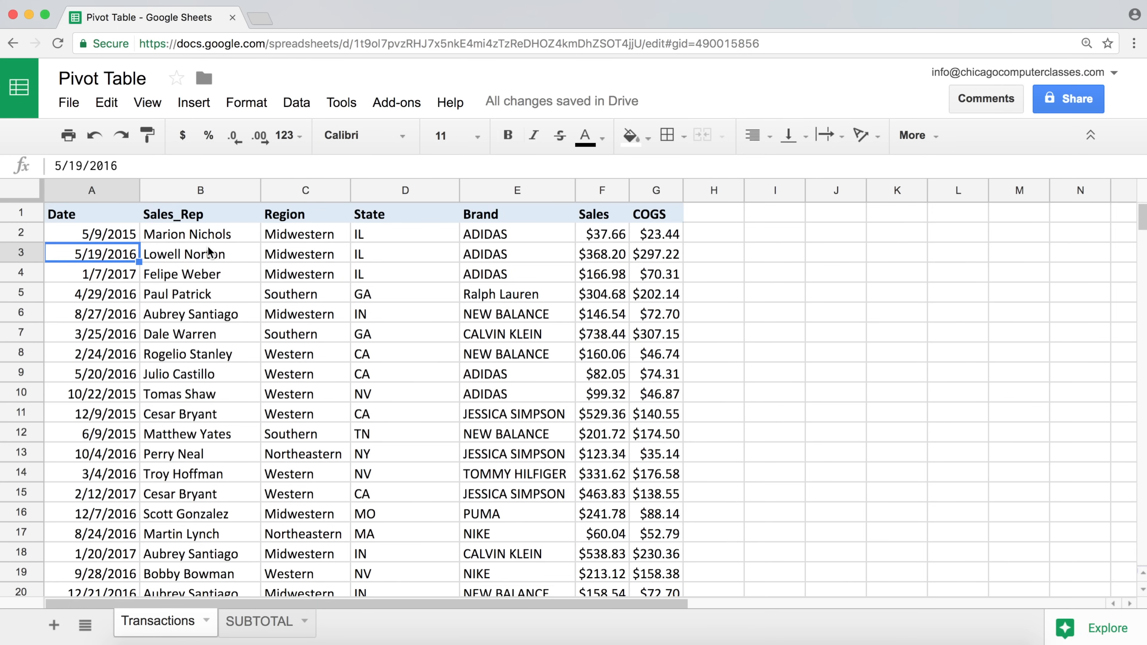
left_click(215, 257)
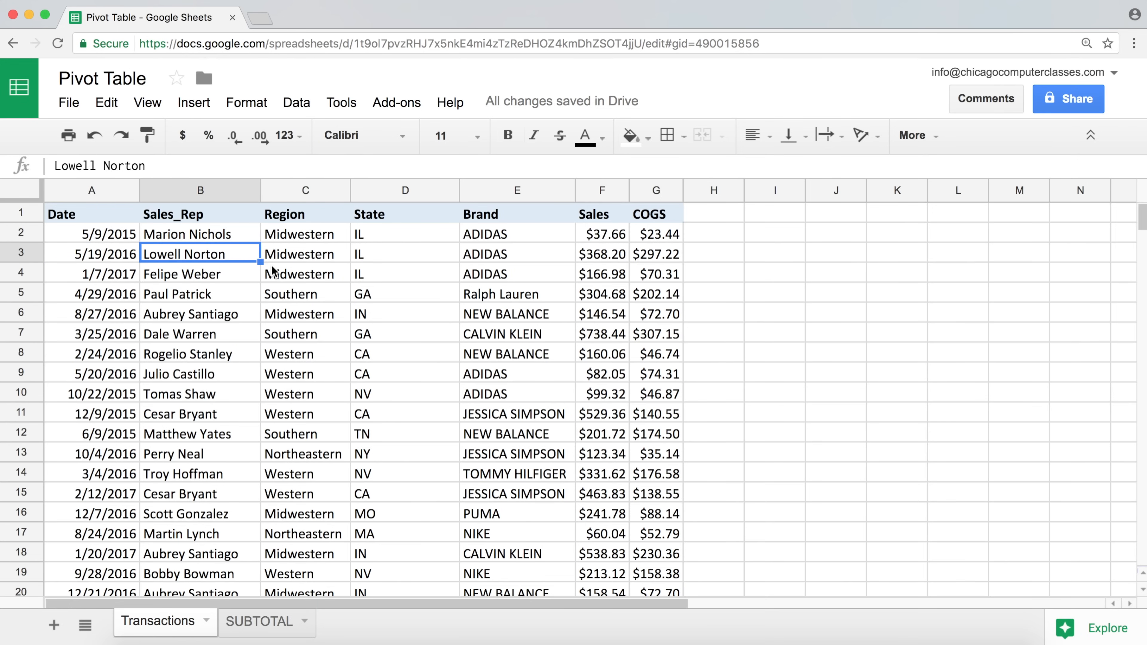
left_click(360, 255)
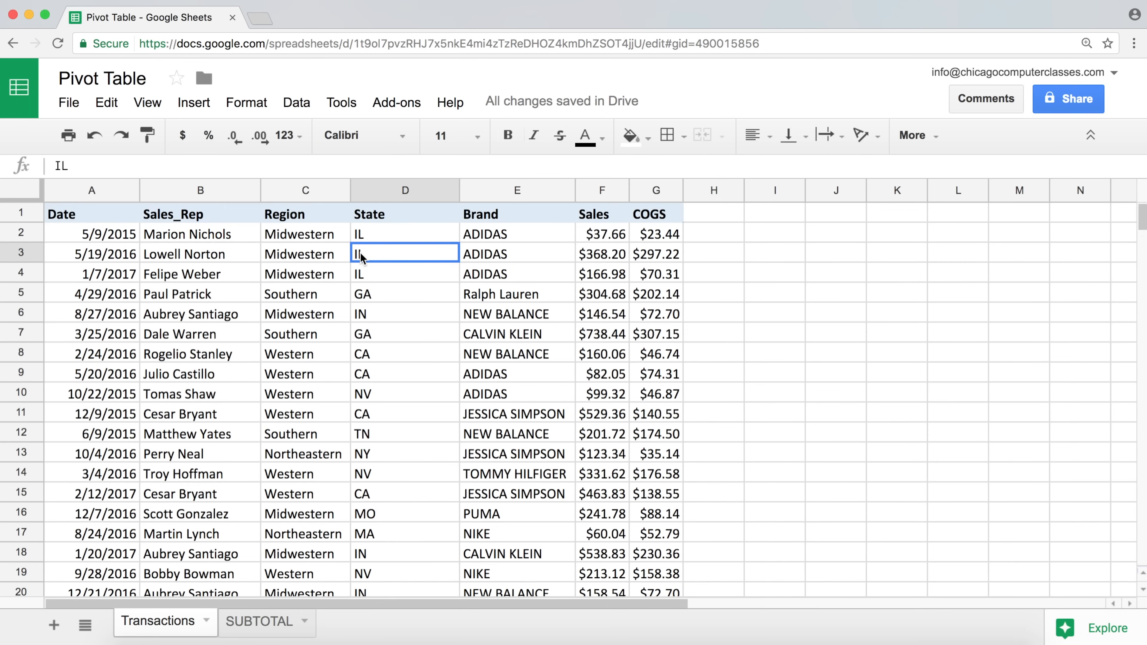
left_click(510, 258)
left_click(603, 258)
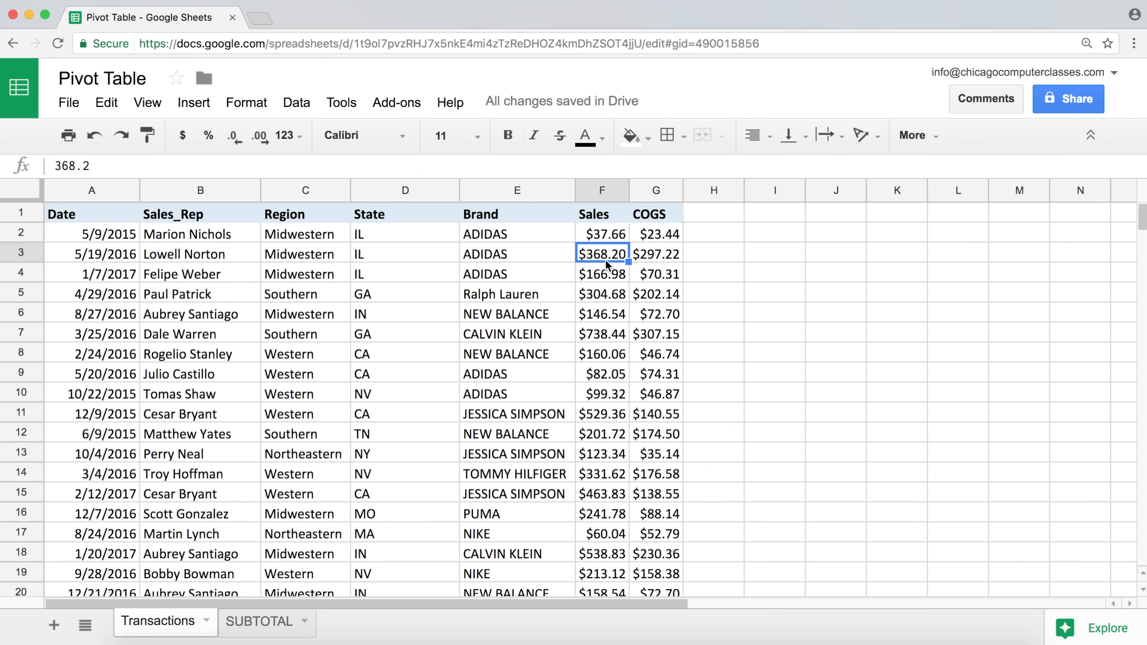
left_click(656, 256)
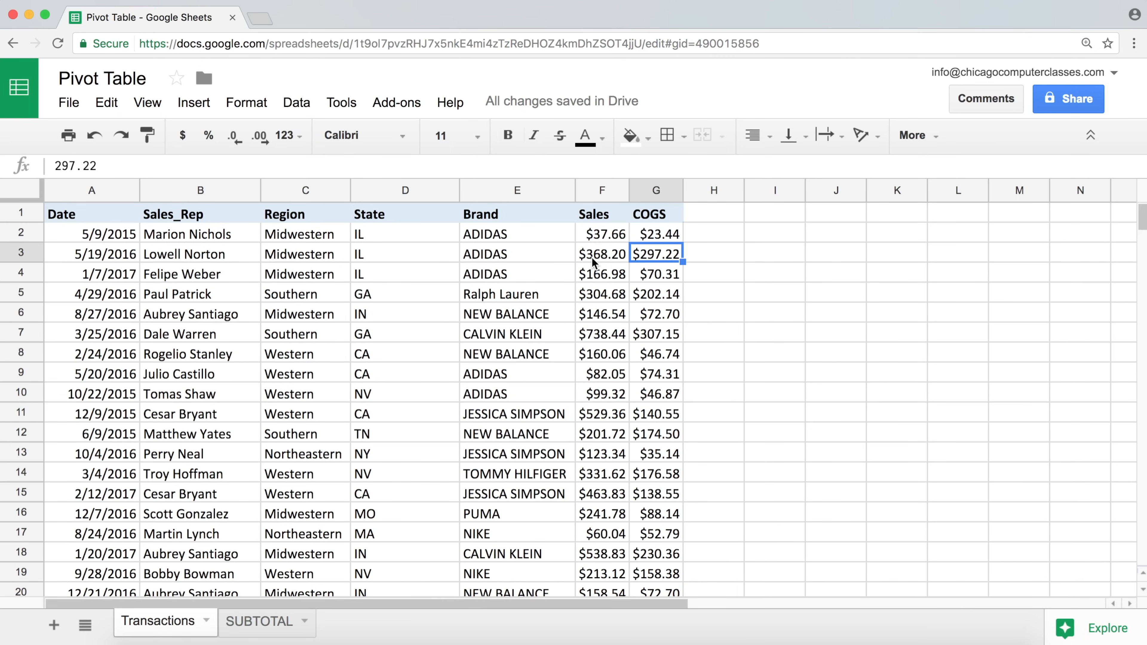
Go through the Date column down to the last transaction record, and return to the header row.
left_click(108, 239)
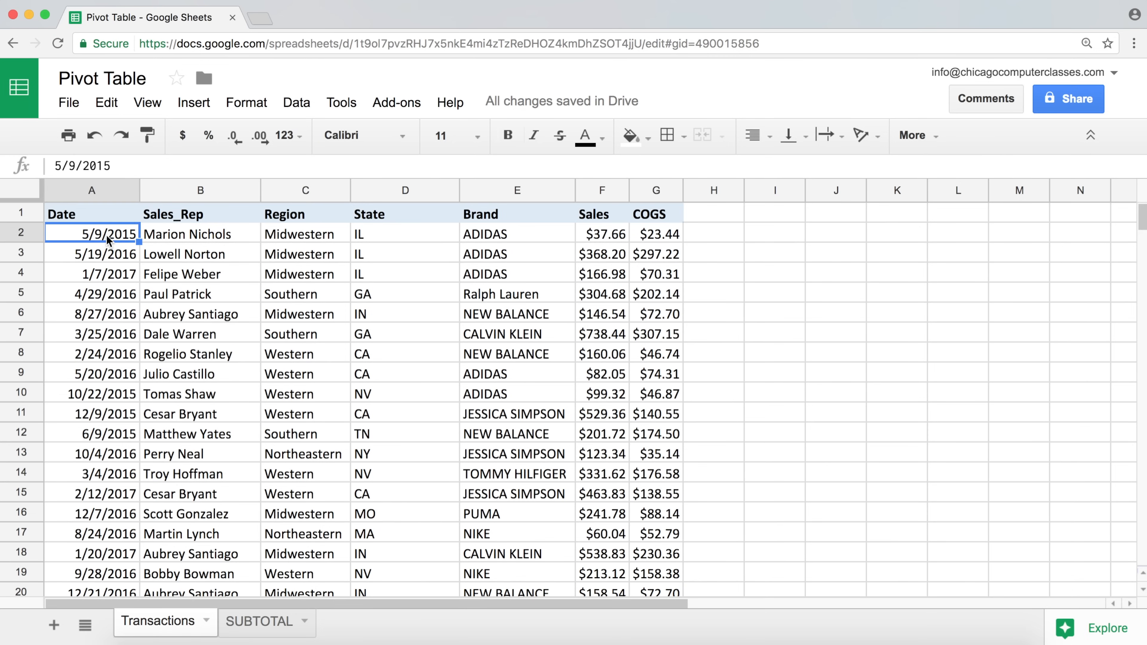
key("Down")
key("Down")
key("Down")
key("Down")
key("Down")
key("Down")
key("Down")
key("Down")
key("Down")
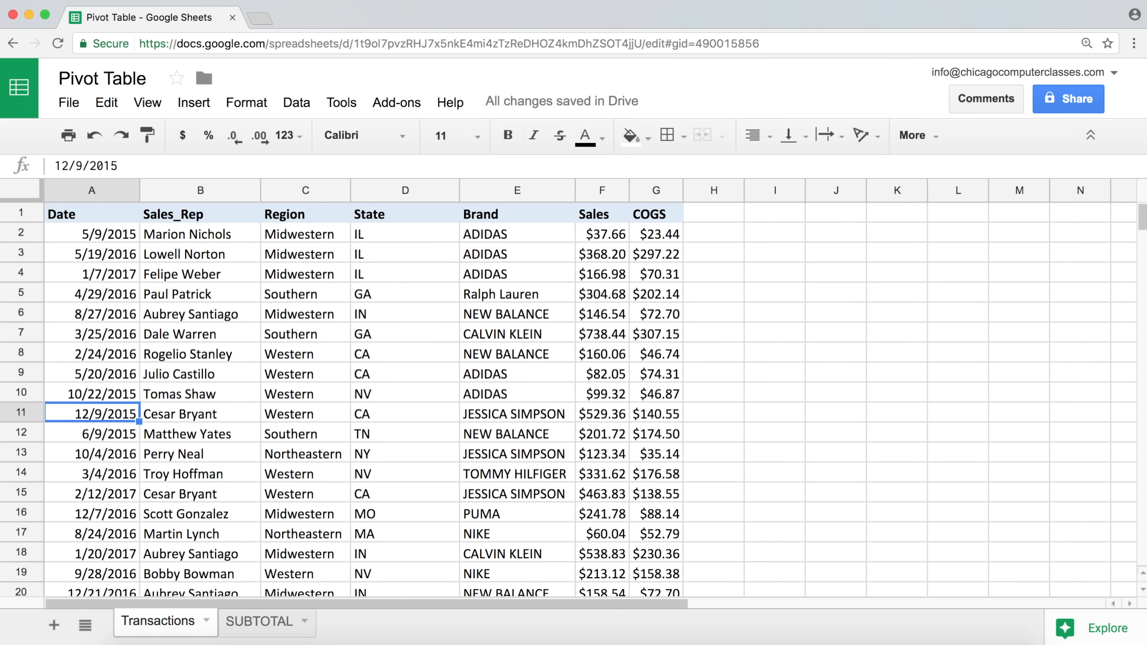
key("super+Down")
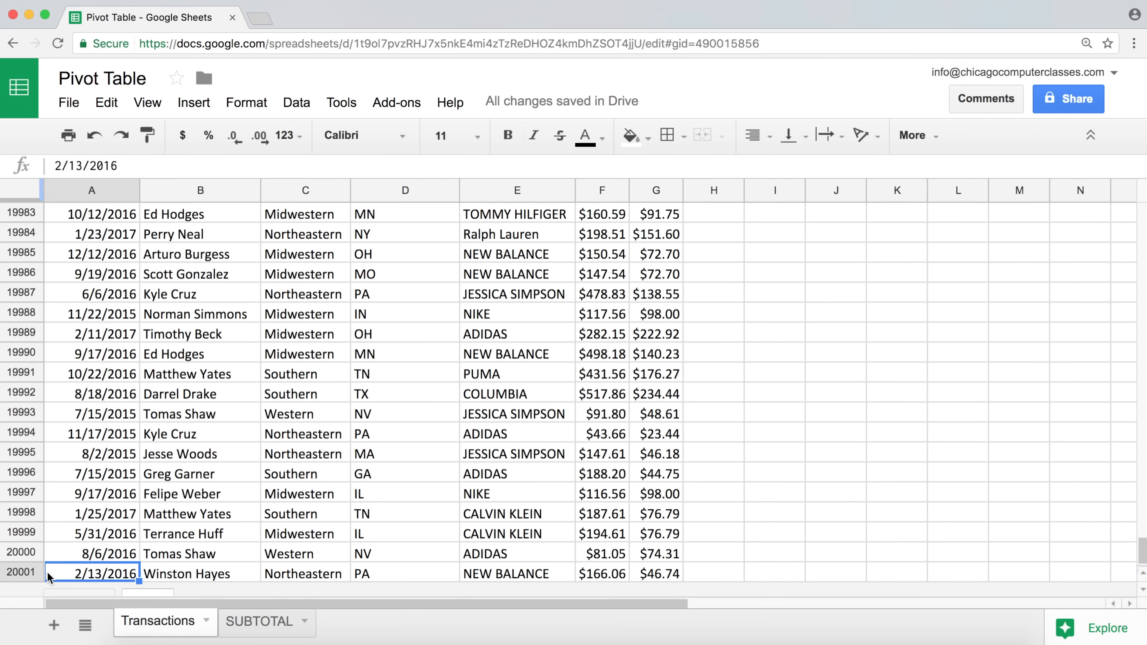
key("super+Up")
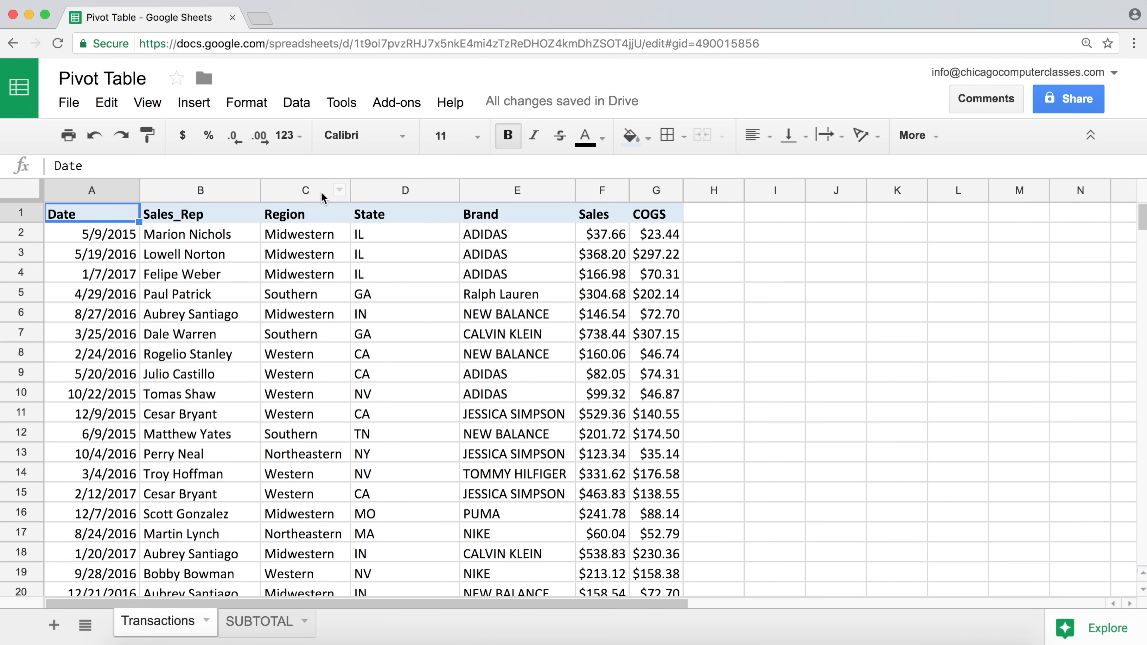
Insert five blank rows above the header row on the SUBTOTAL sheet.
left_click(259, 626)
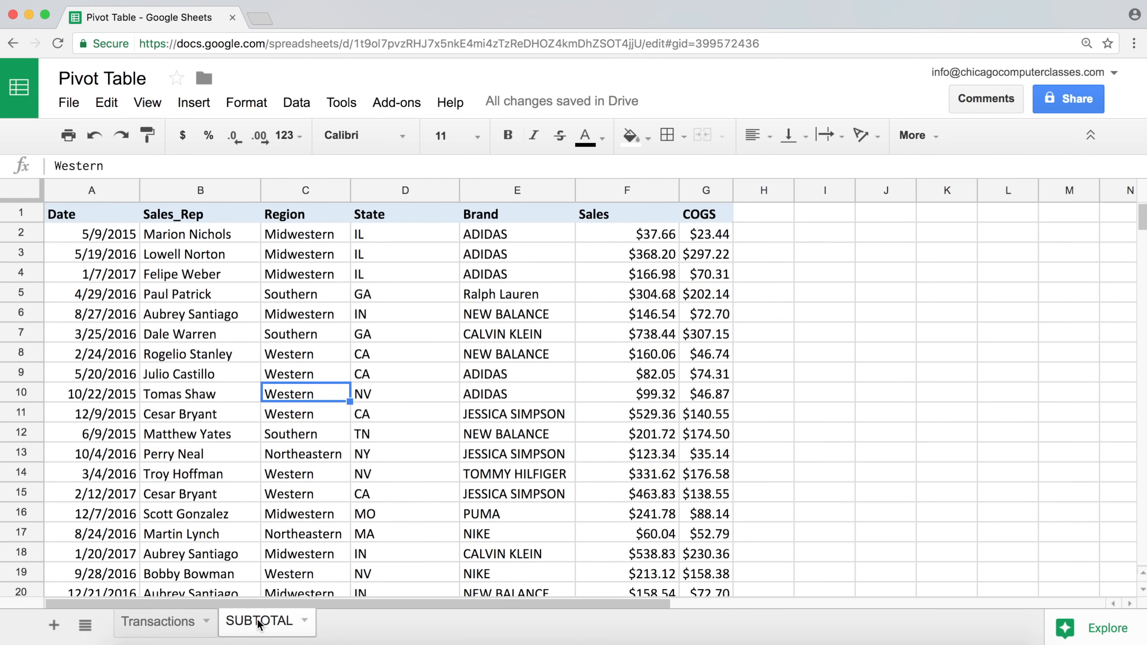
left_click(92, 219)
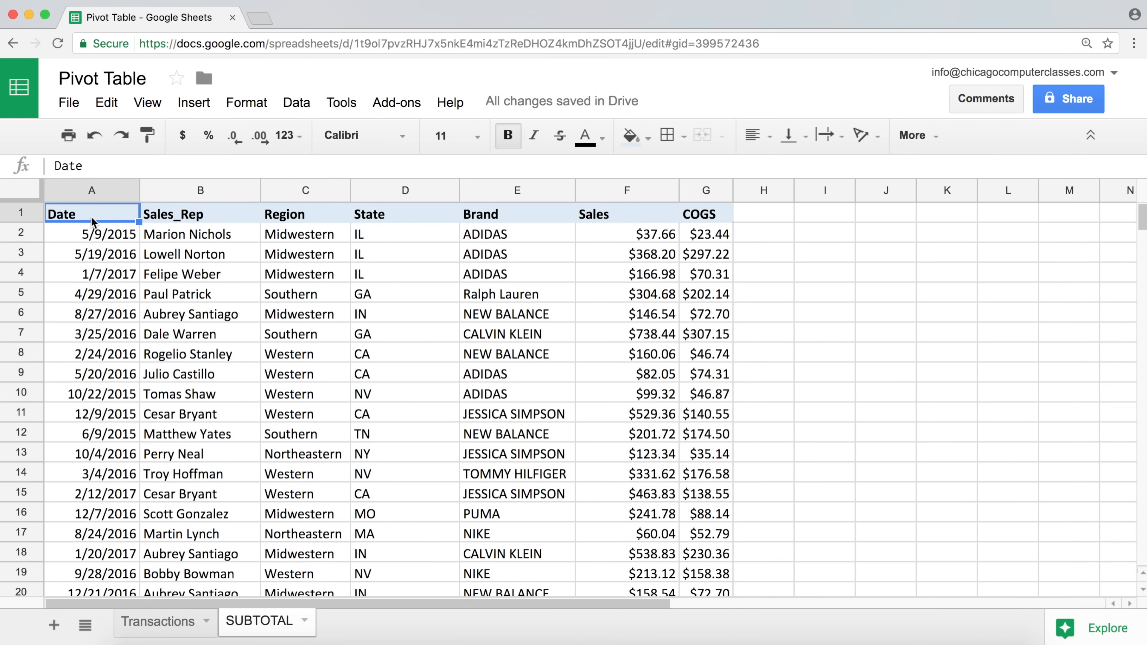
right_click(21, 213)
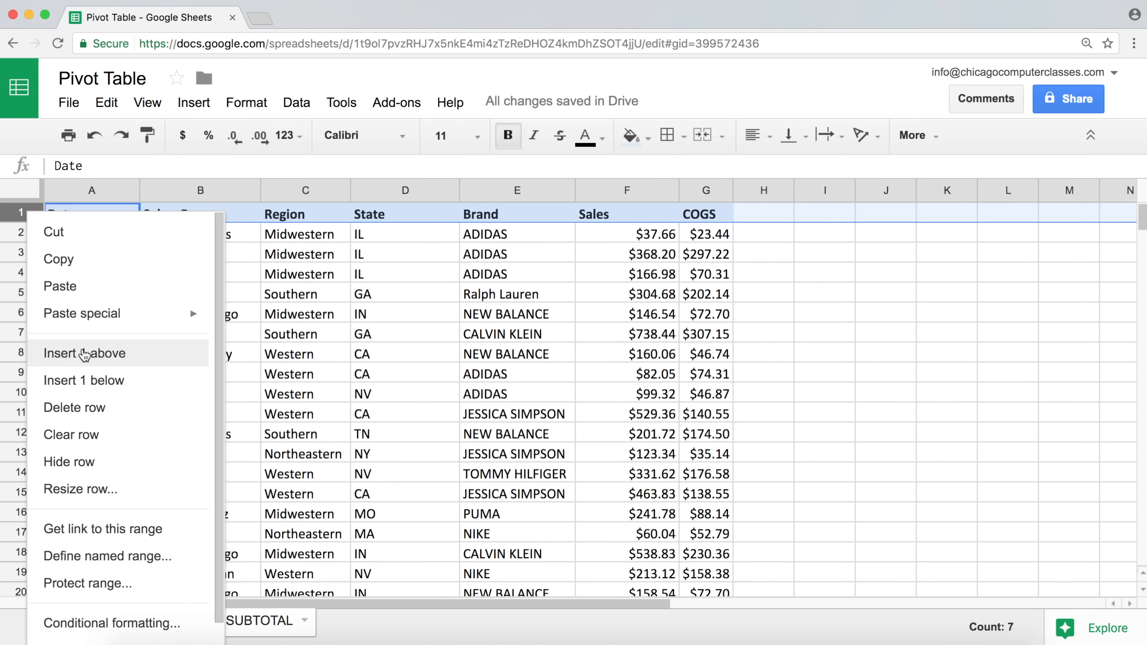
left_click(84, 355)
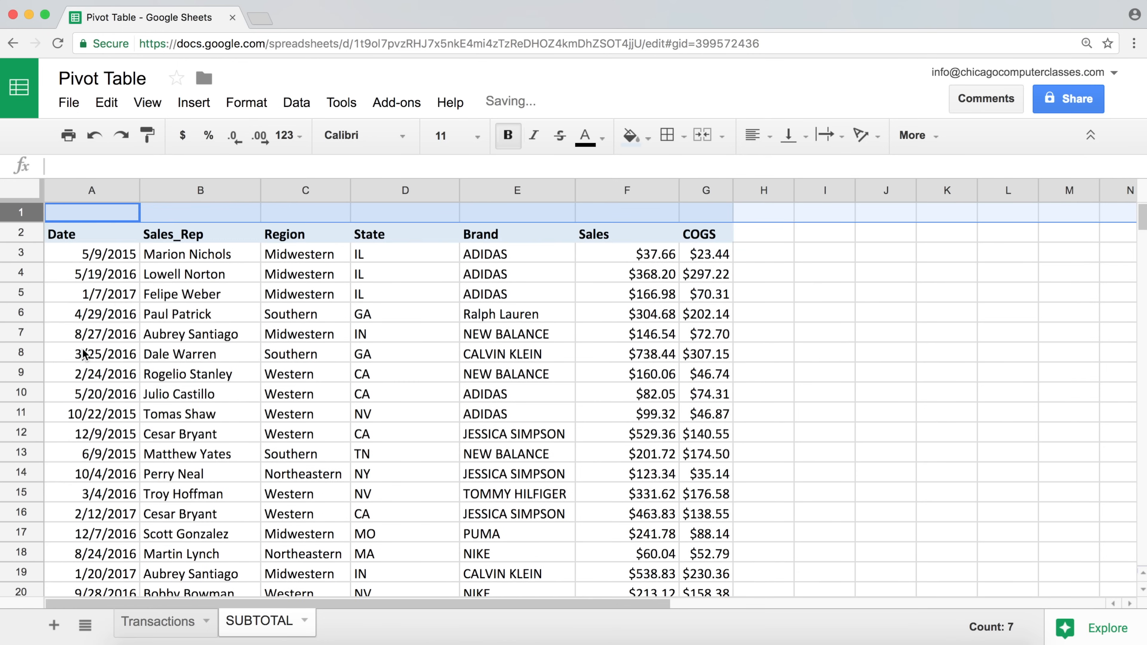
left_click(152, 218)
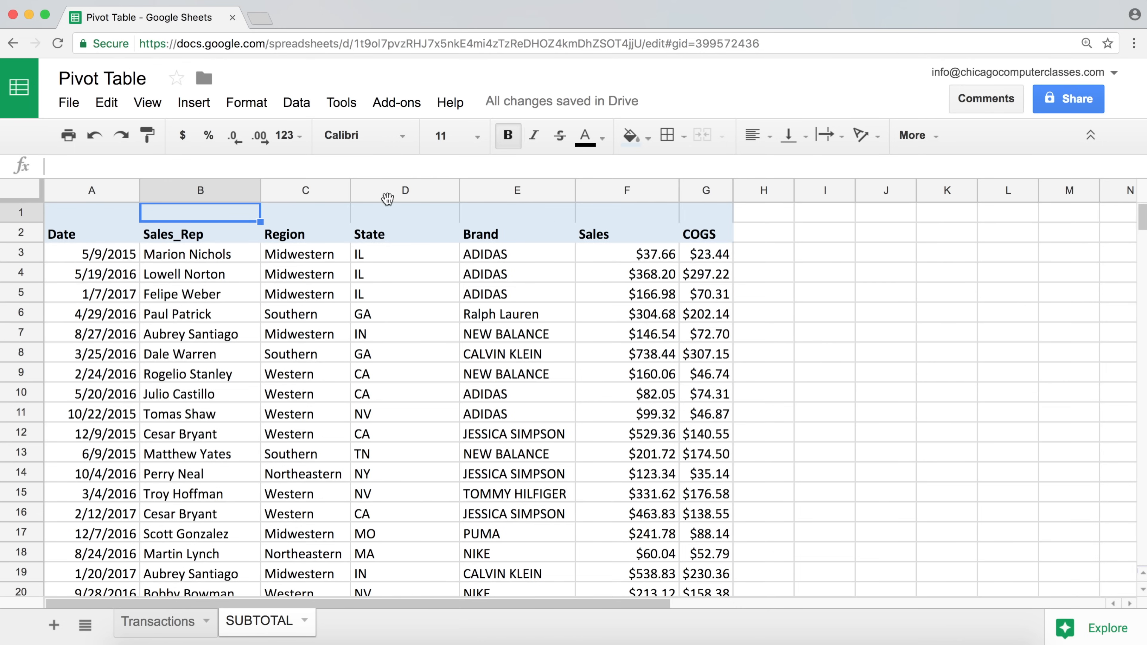
left_click(31, 210)
right_click(31, 210)
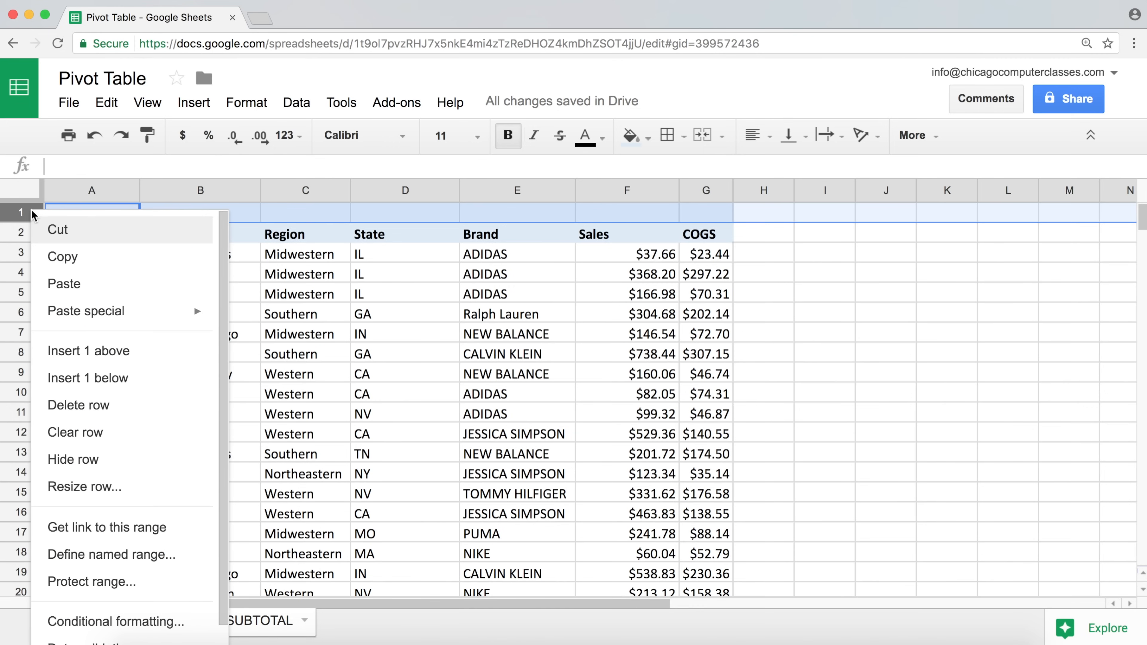
left_click(82, 351)
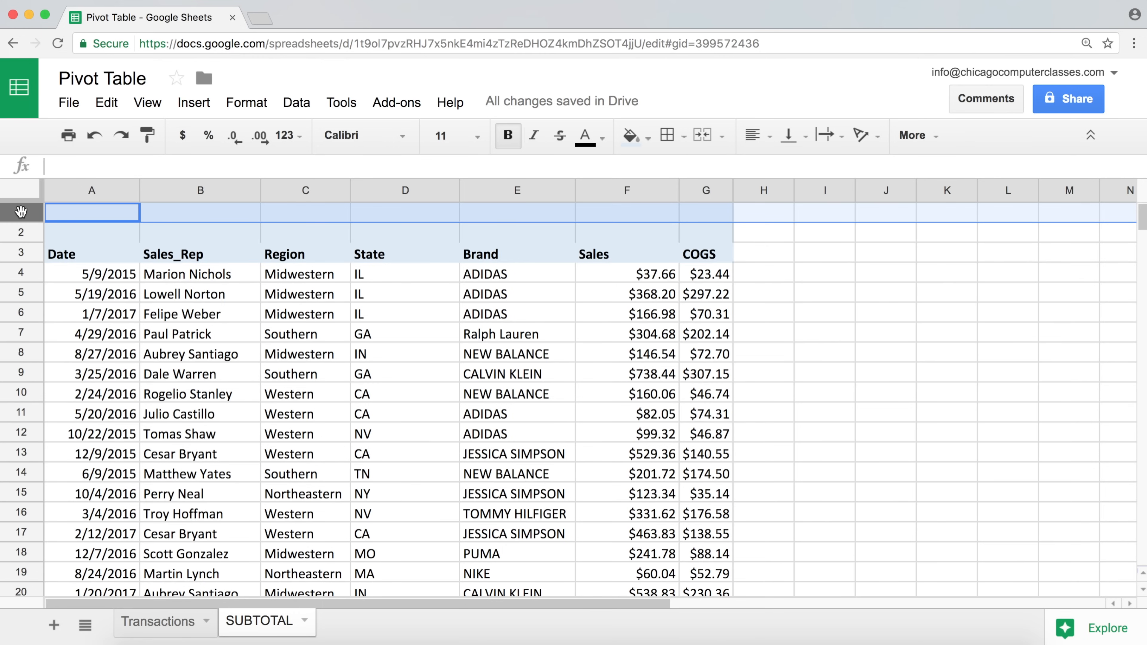
key("super+alt+equal")
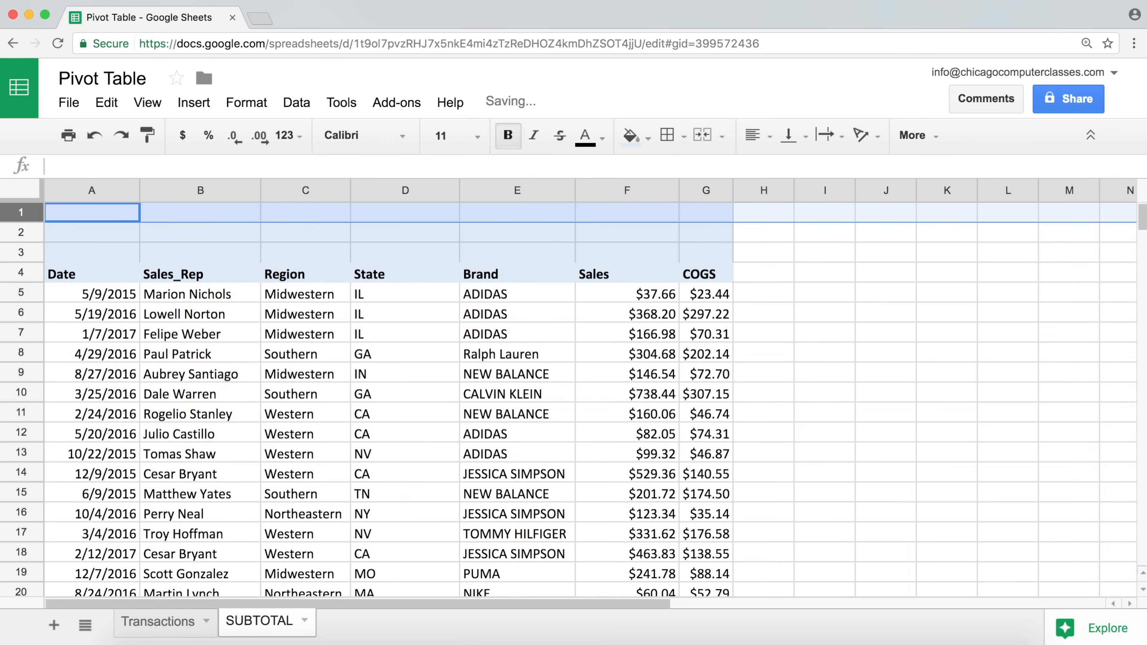
key("super+alt+equal")
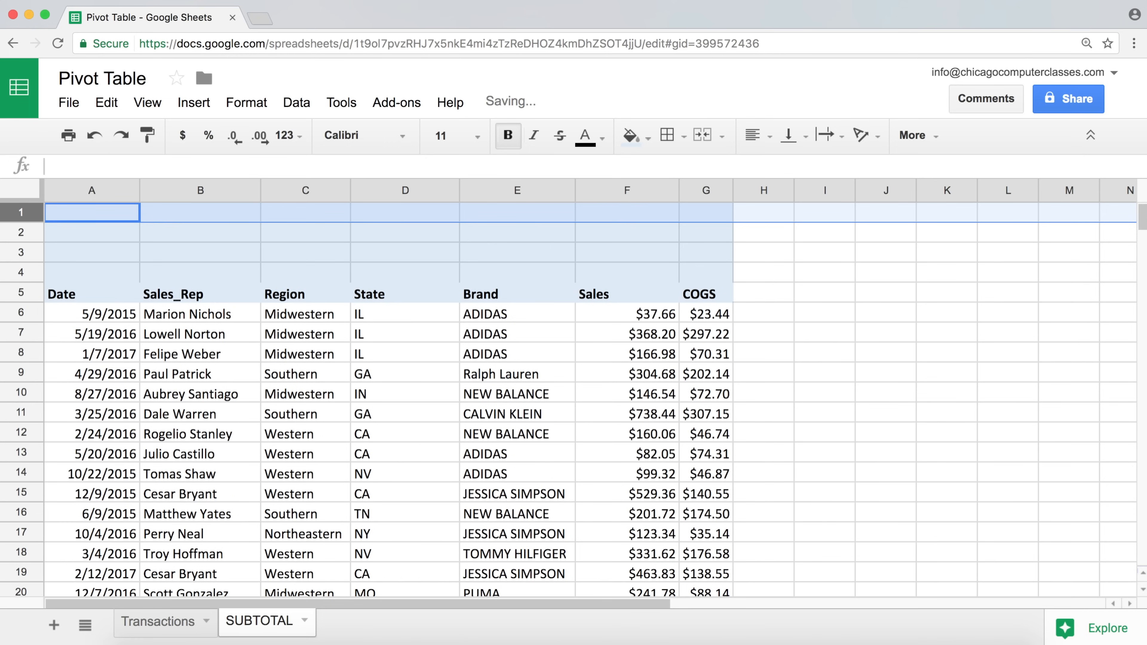
key("super+alt+equal")
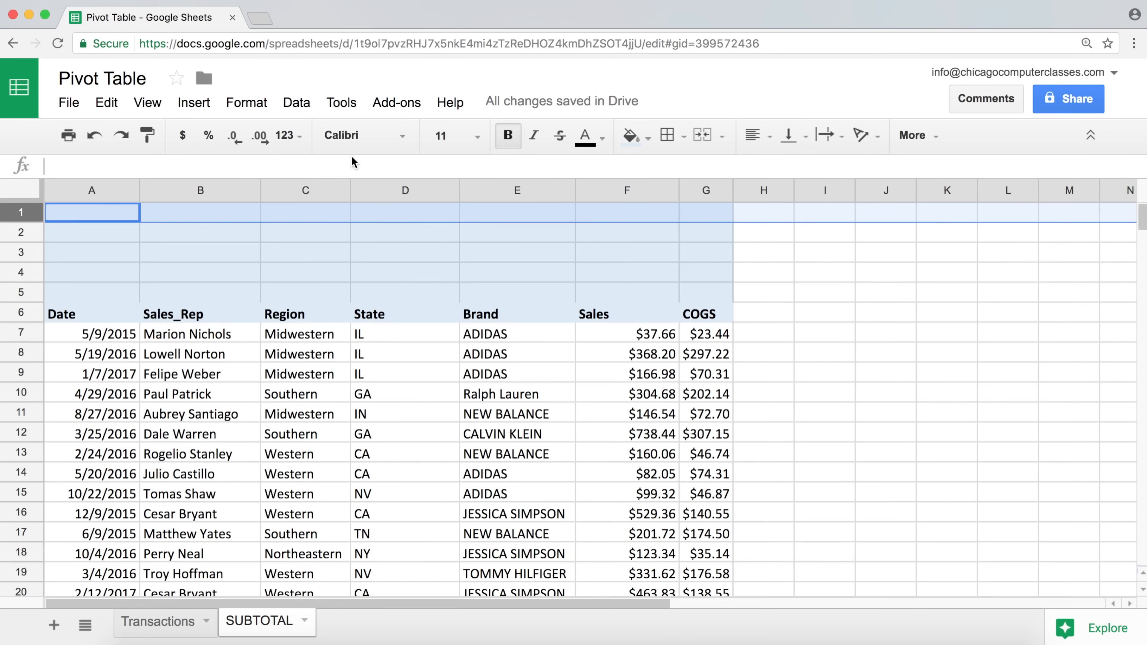
Label cell E2 as SUM and cell E3 as SUMIFS above the Brand column.
left_click(524, 237)
type("SUM")
key("Return")
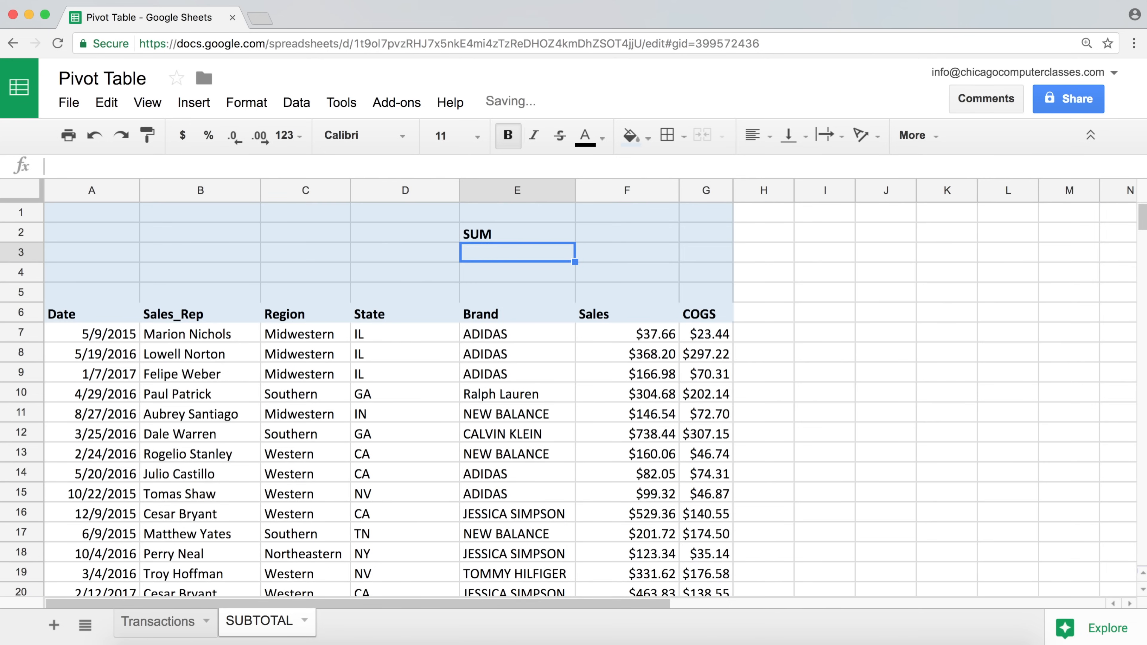
type("SUMIFS")
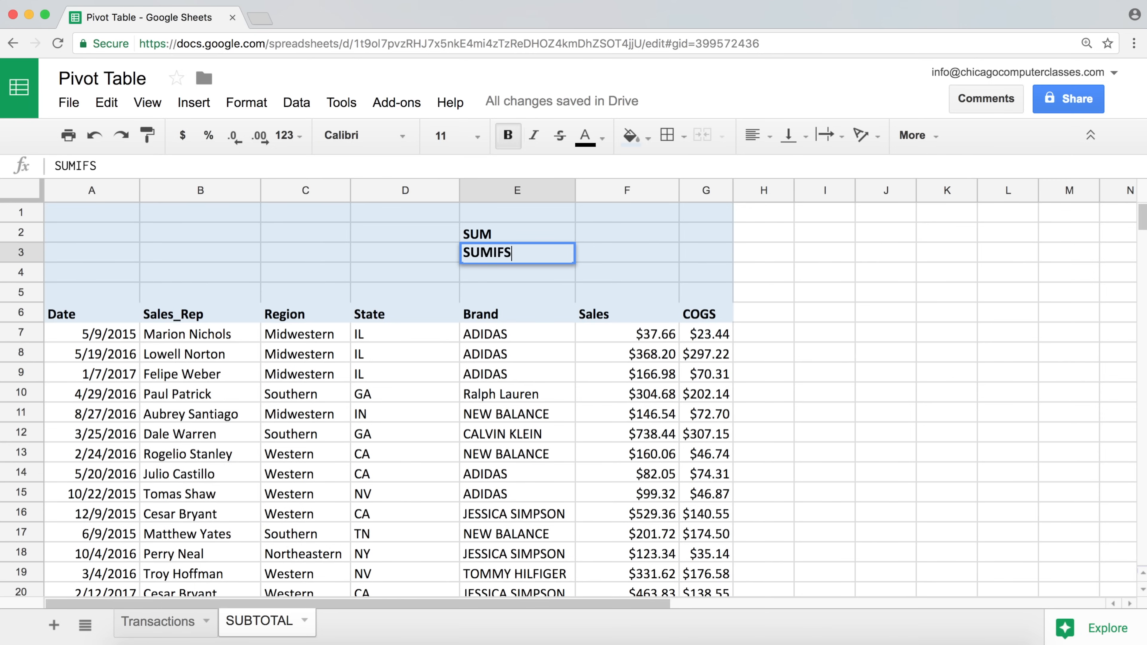
left_click(517, 233)
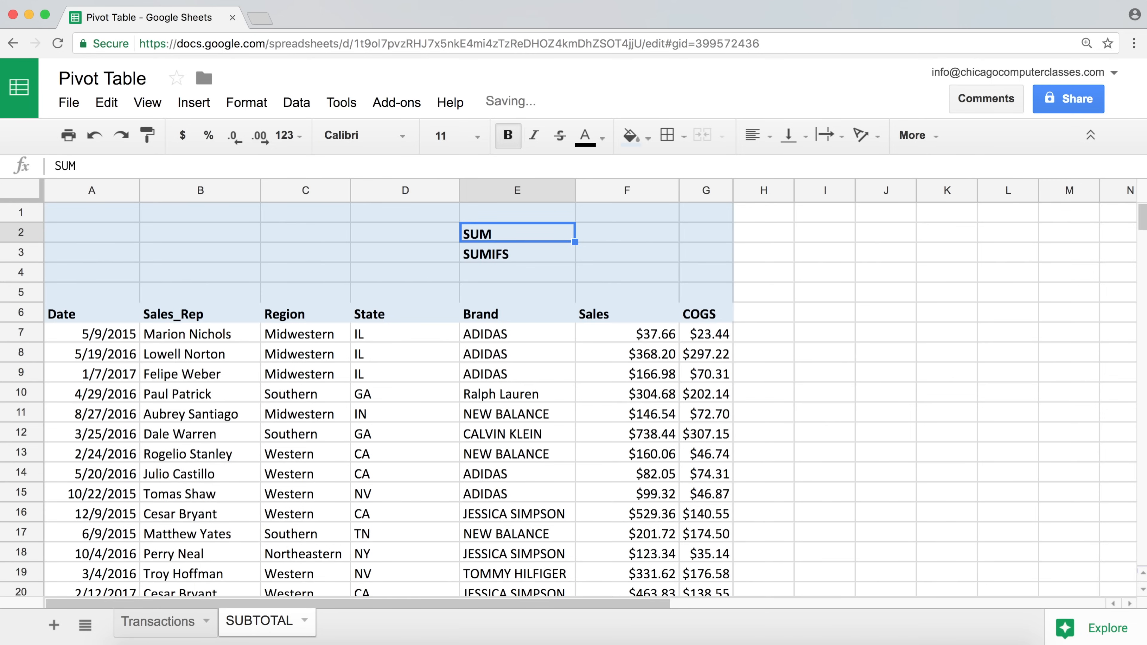
left_click(517, 252)
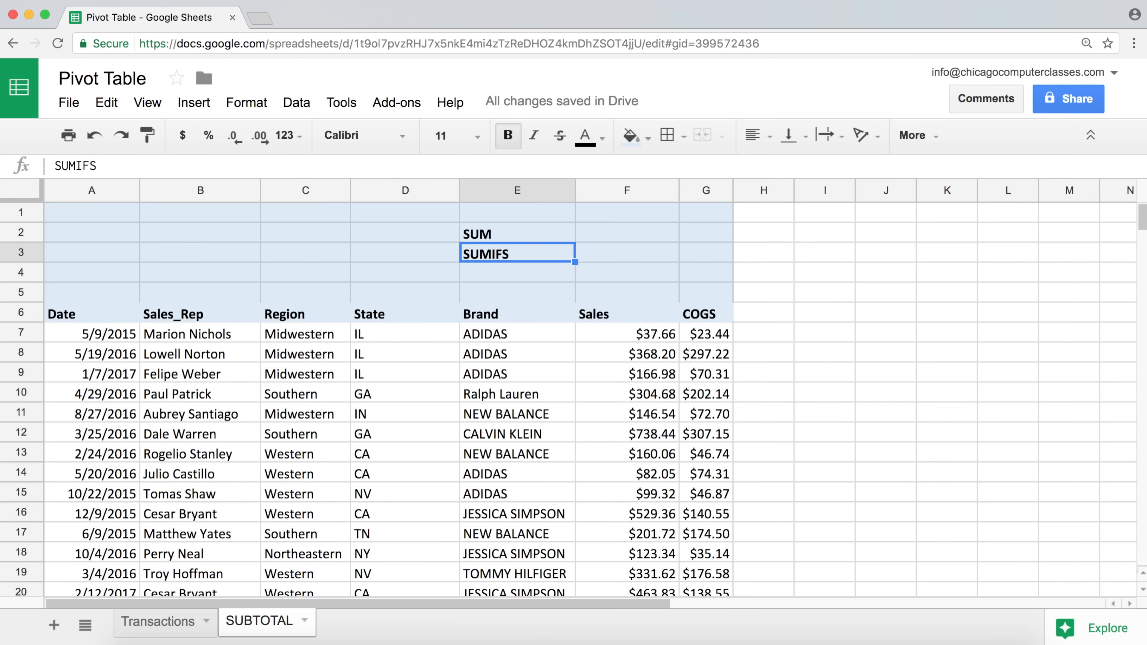
left_click(517, 232)
Total the Sales column in cell F2 with the formula =SUM(F7:F20006).
left_click(627, 232)
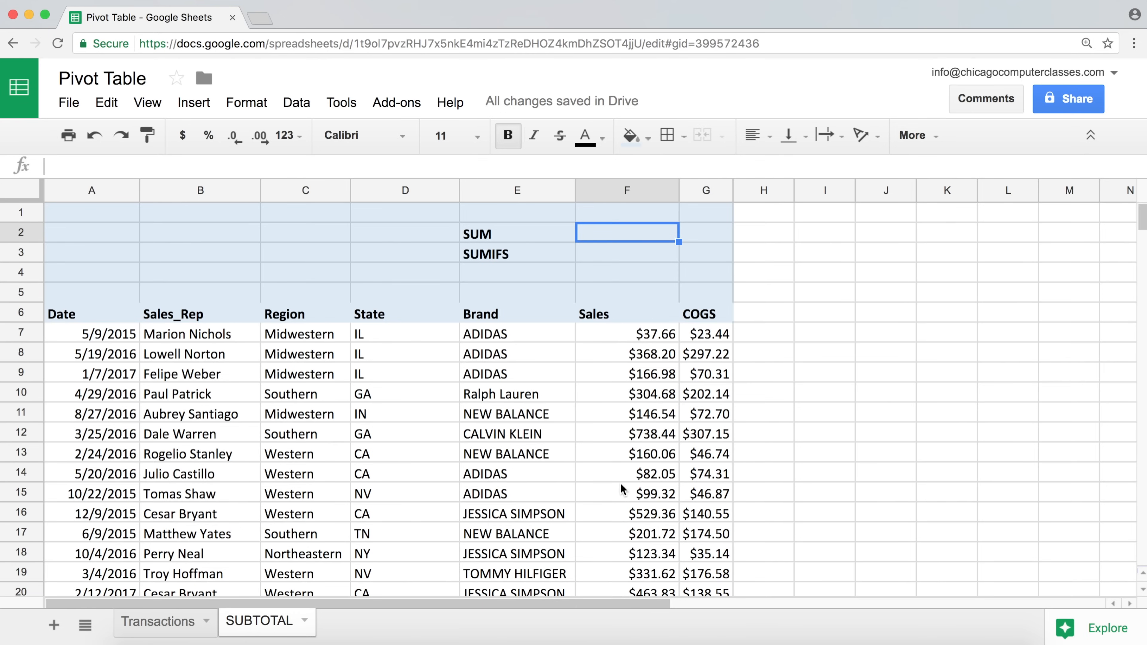
type("=")
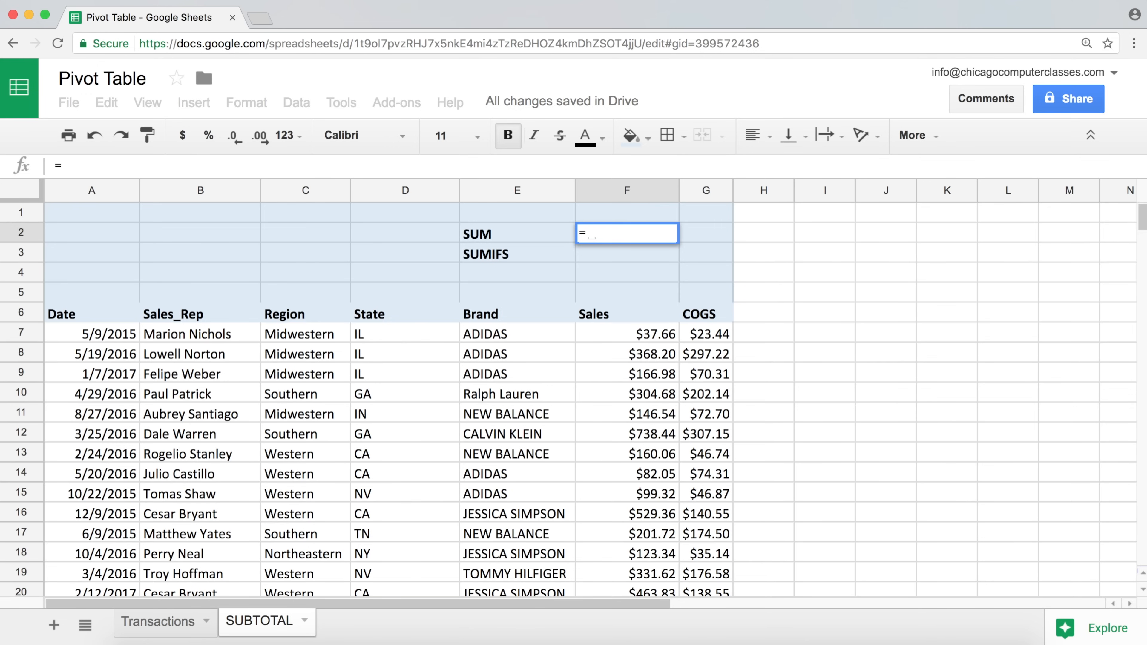
type("SUM(")
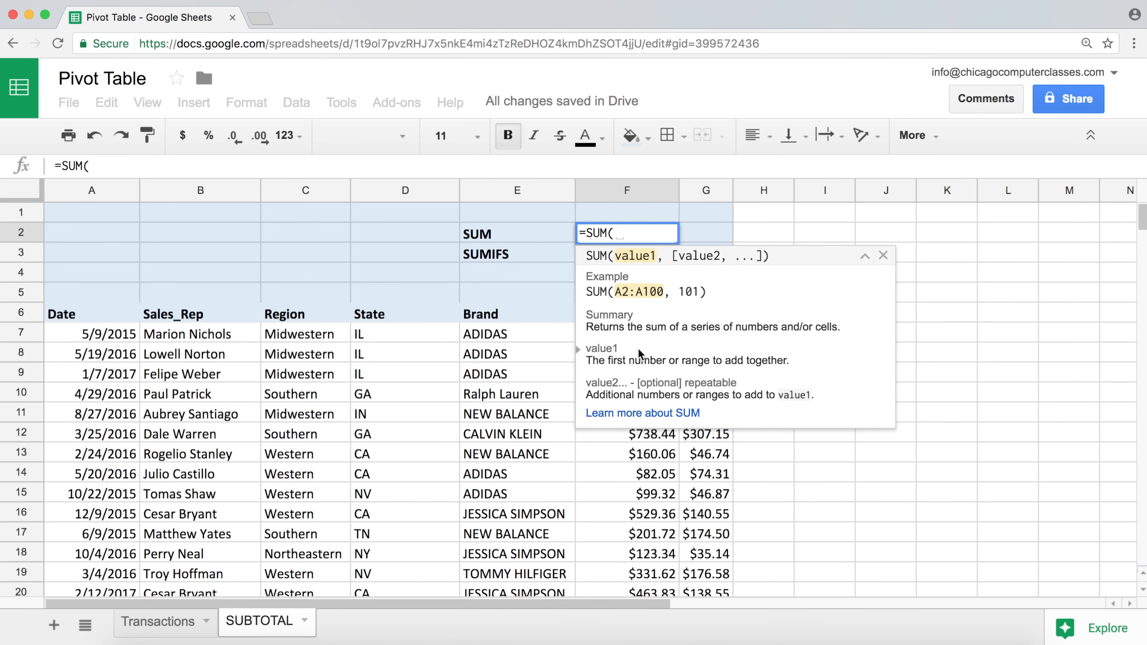
key("Down")
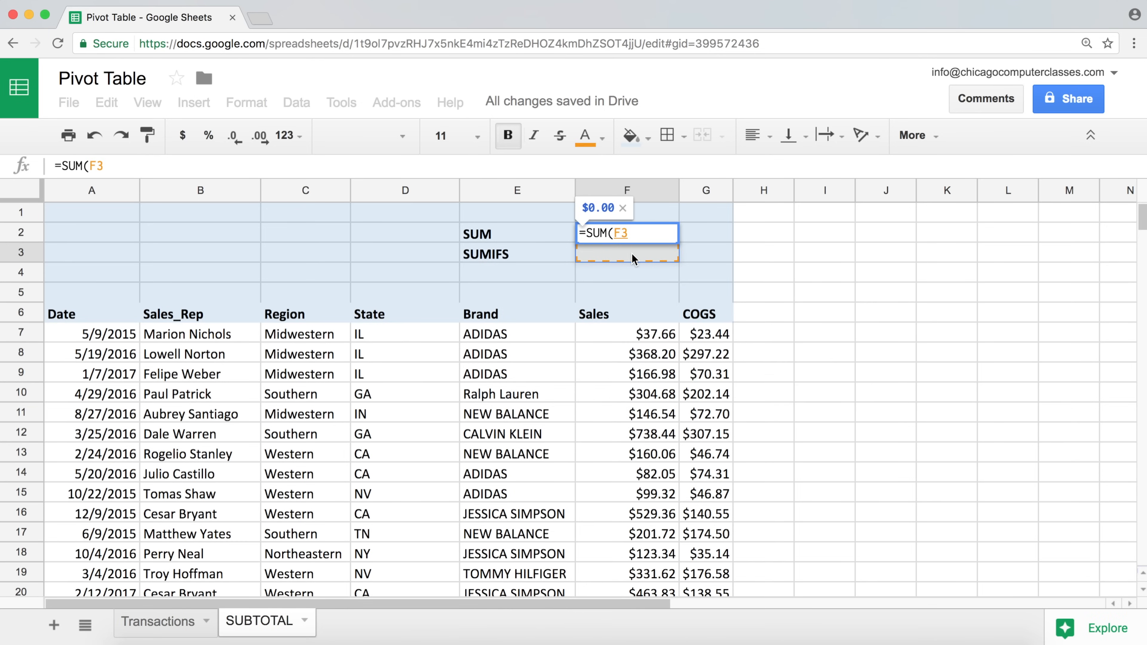
key("Down")
key("Down")
key("Down")
key("Down")
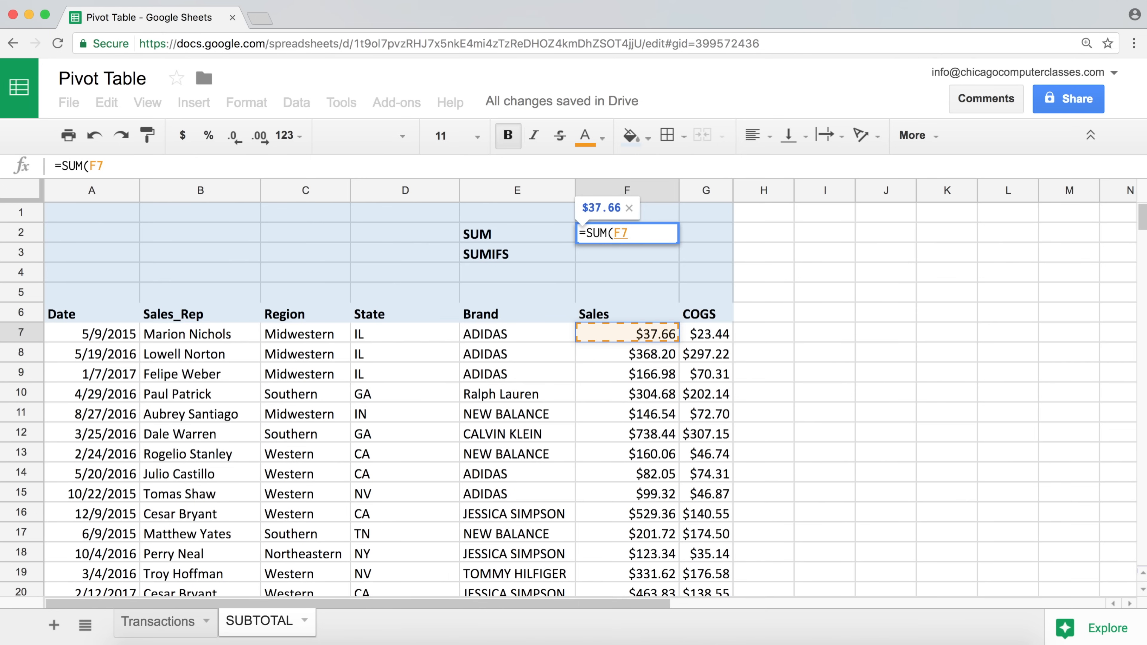
key("super+shift+Down")
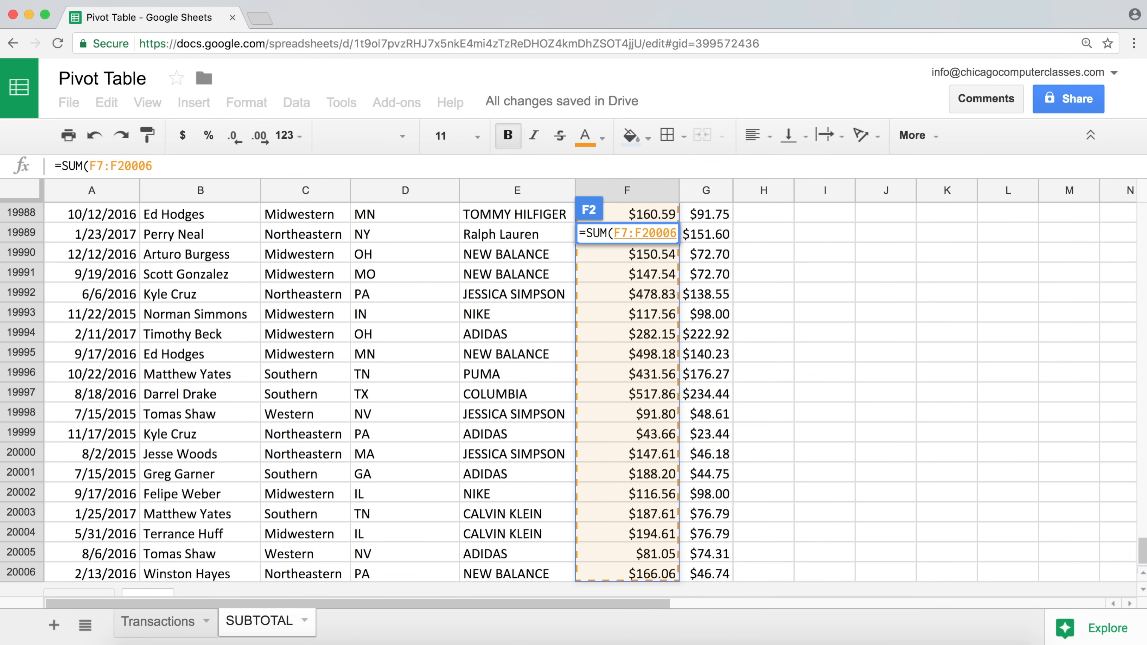
type(")")
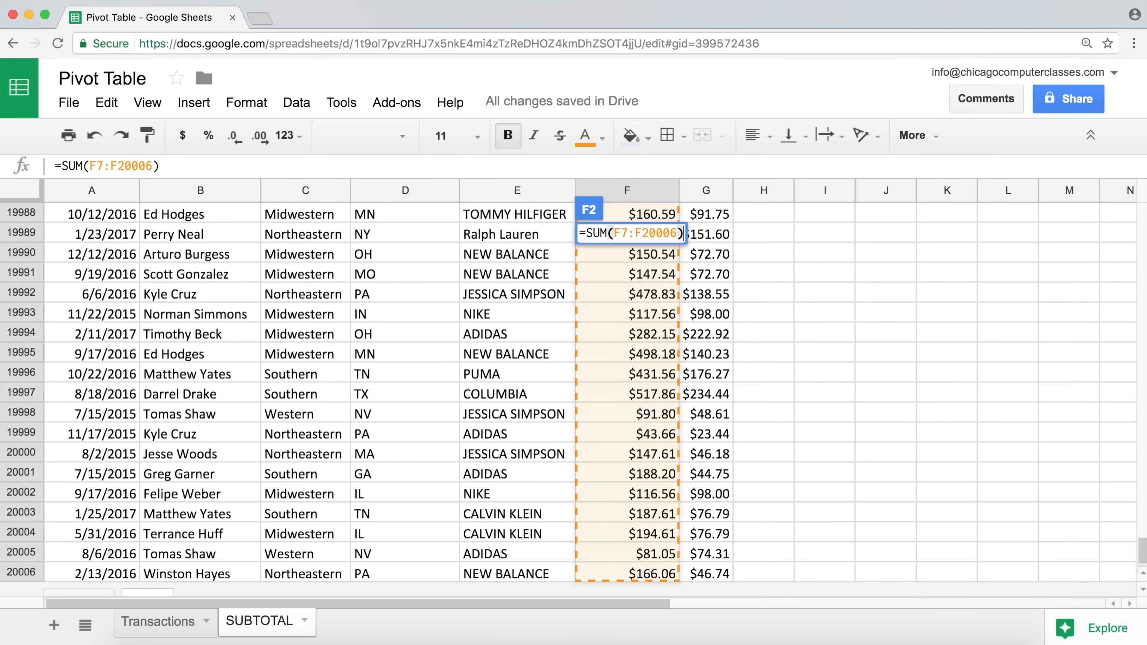
key("Return")
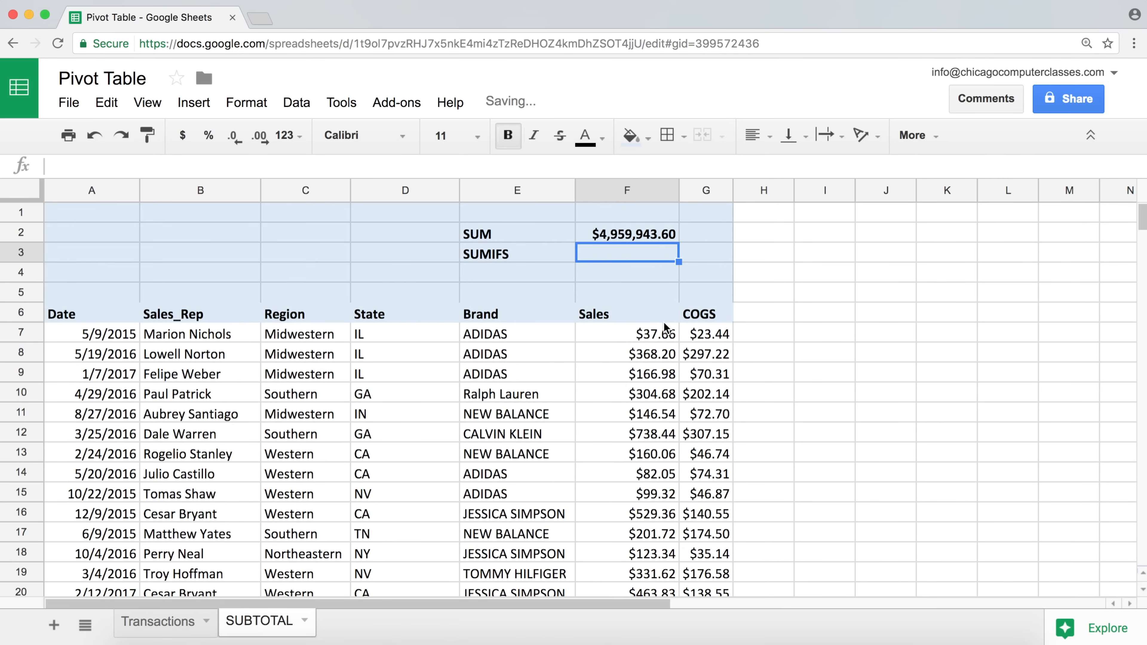
left_click(645, 231)
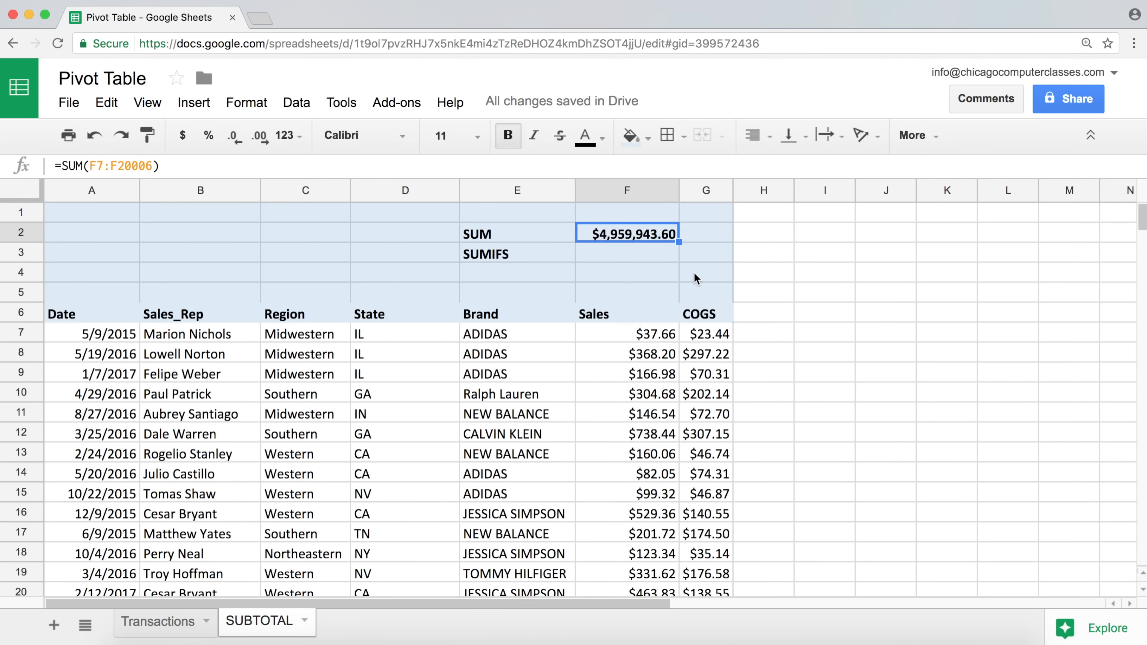
left_click(665, 254)
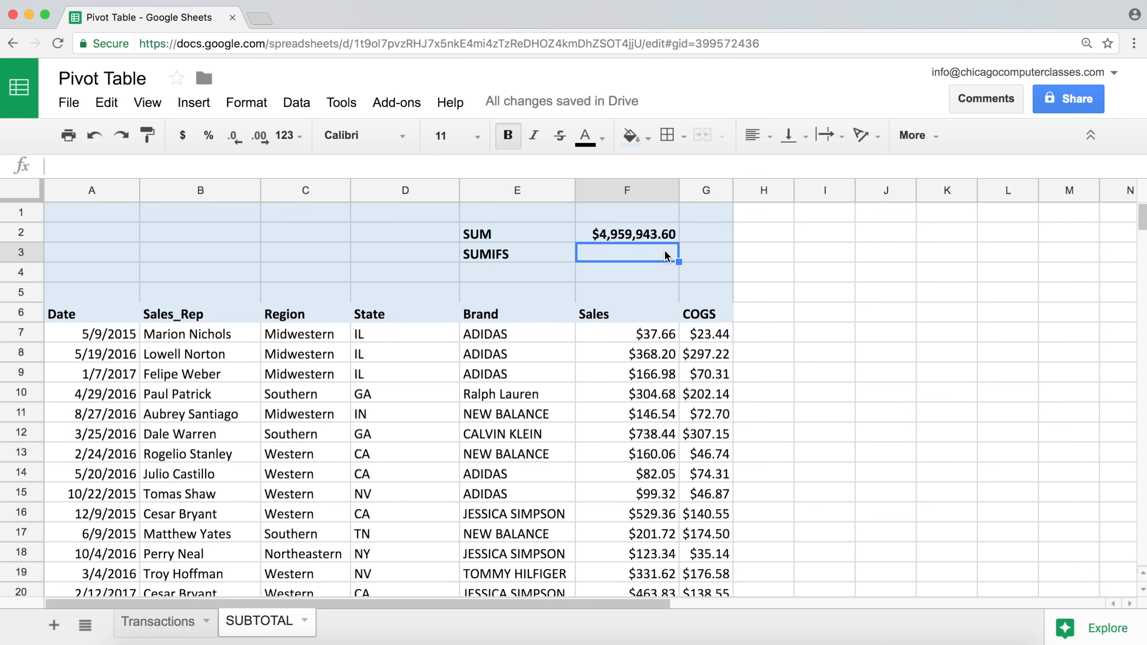
left_click_drag(643, 334, 620, 394)
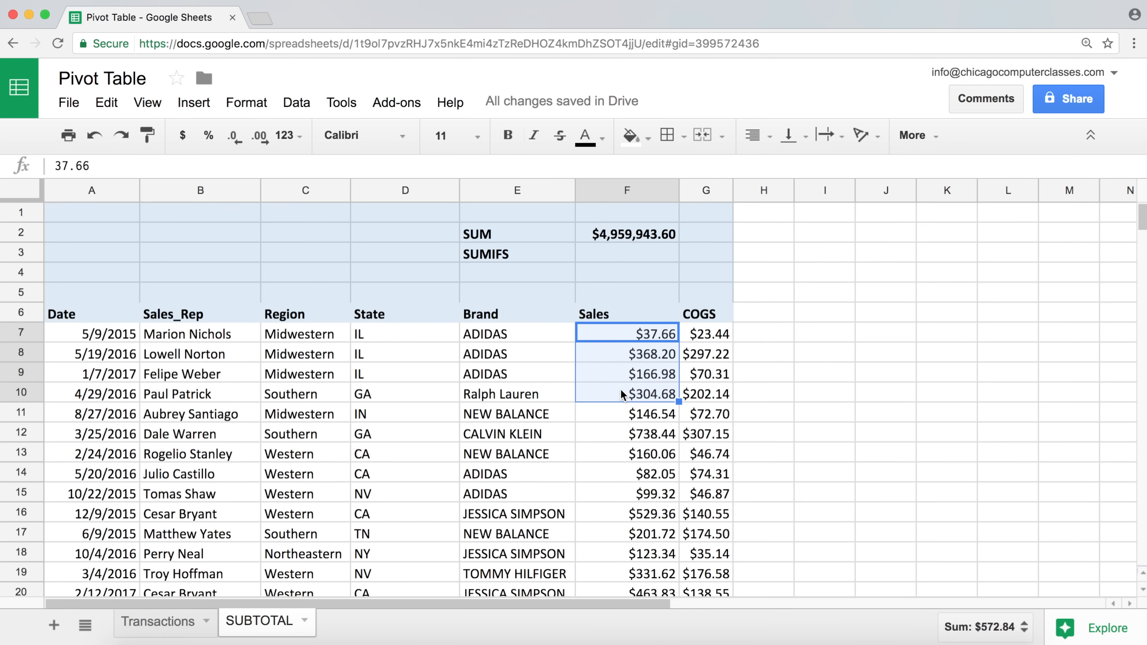
Examine the NEW BALANCE rows and their matching amounts in the Sales column.
left_click(623, 333)
left_click(536, 416)
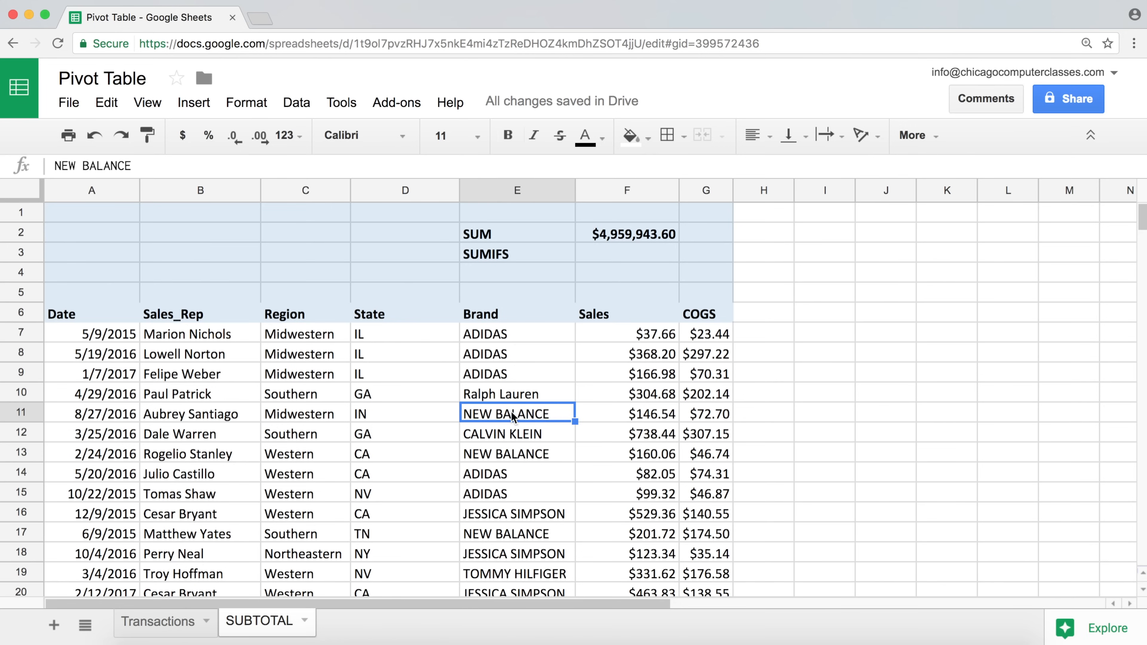
left_click(658, 420)
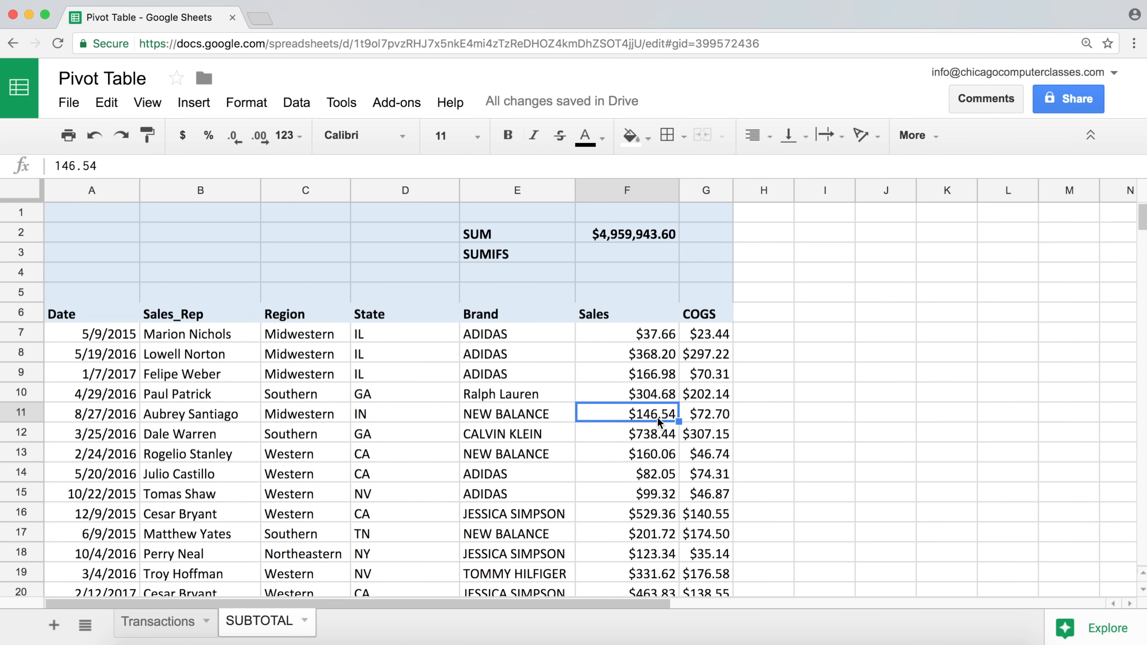
left_click(530, 459)
left_click(621, 454)
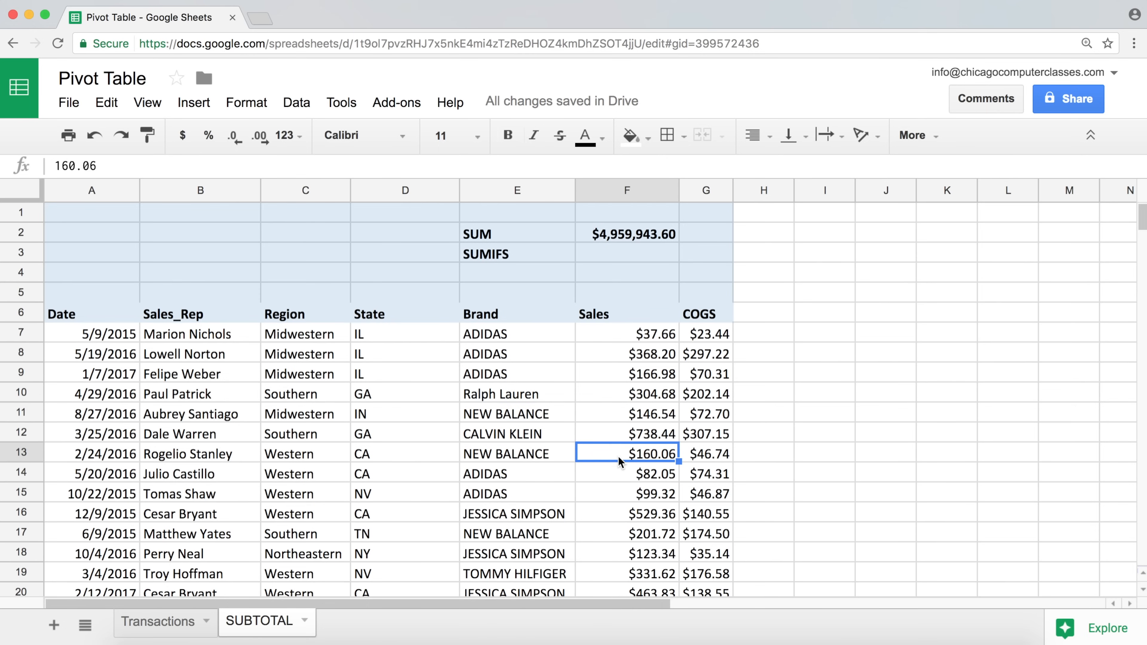
left_click(524, 534)
left_click(606, 537)
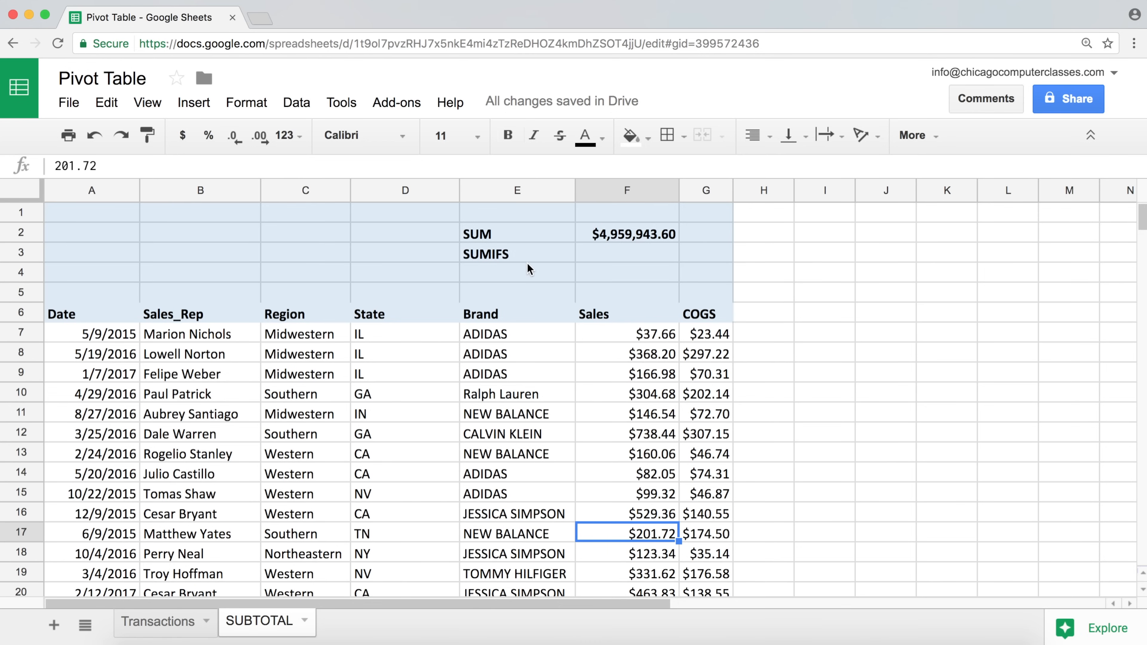
left_click(629, 254)
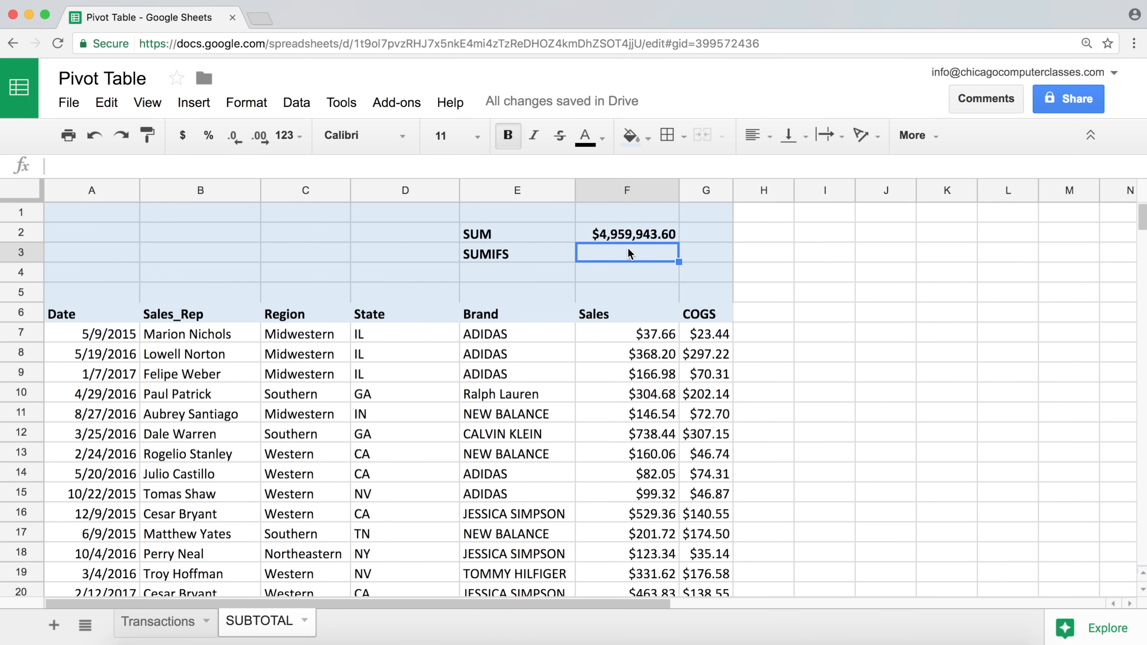
type("=")
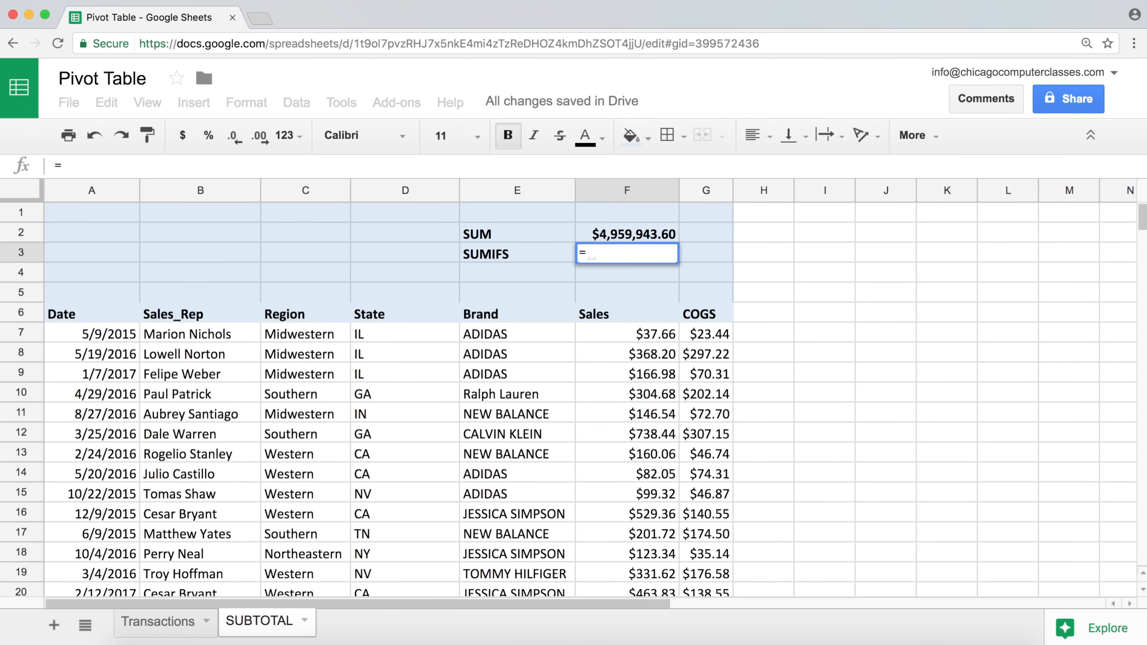
key("Escape")
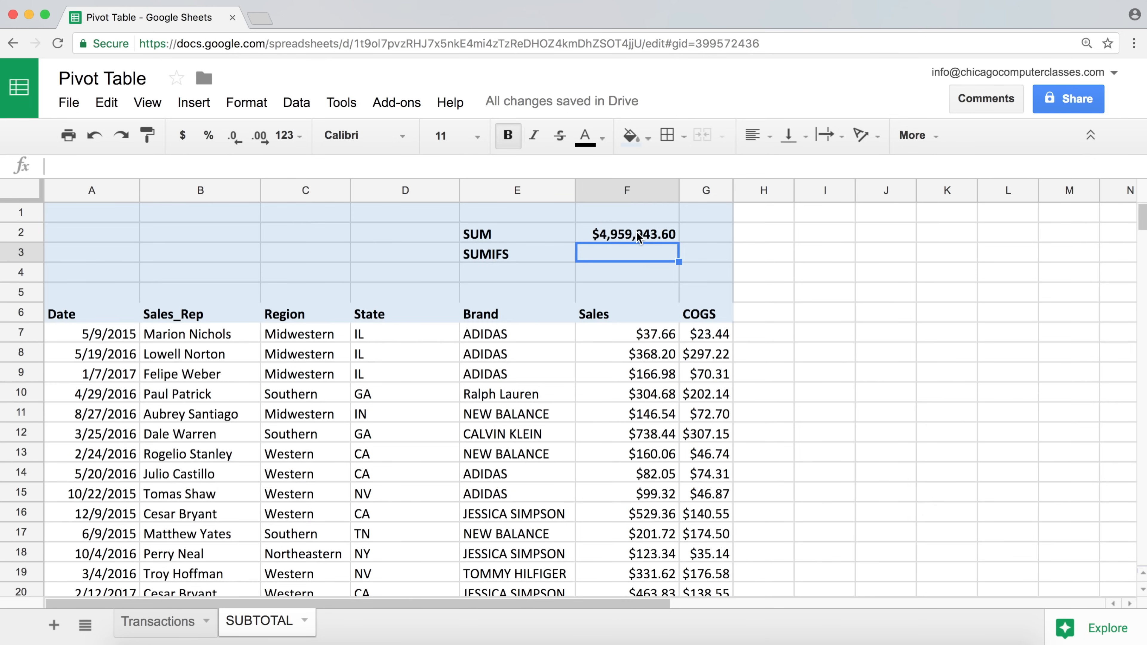
Review the SUM formula in cell F2 and the Sales range it covers.
left_click(639, 236)
double_click(637, 235)
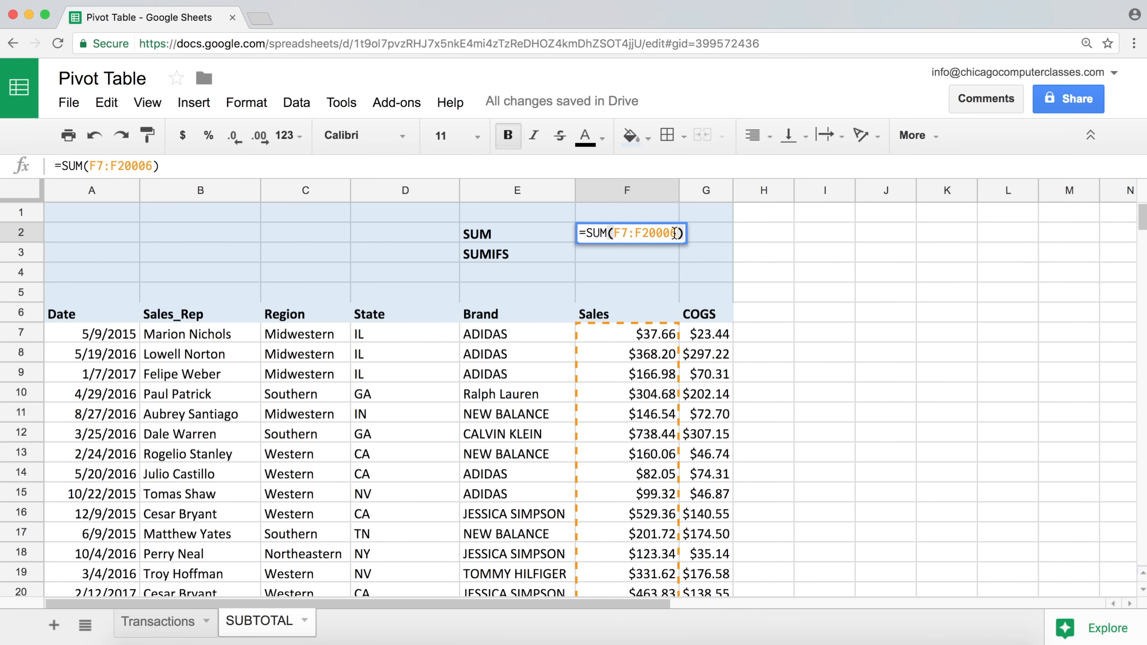
key("Return")
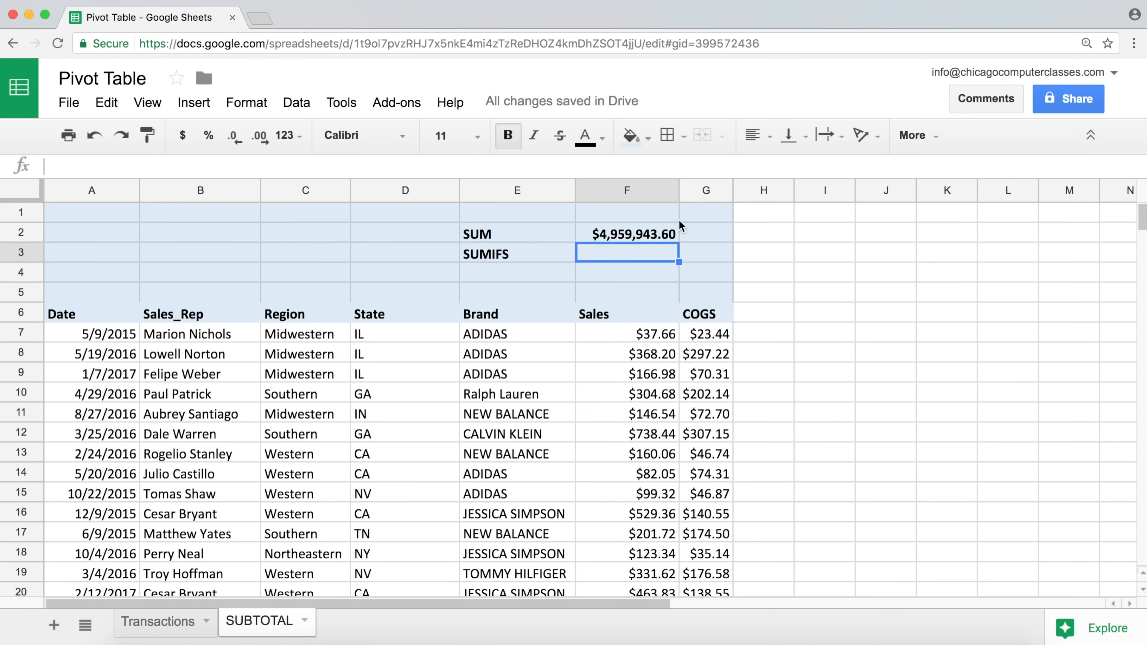
Start a SUMIFS formula in cell F3 with the Sales column as absolute sum range $F$7:$F$20006.
double_click(659, 253)
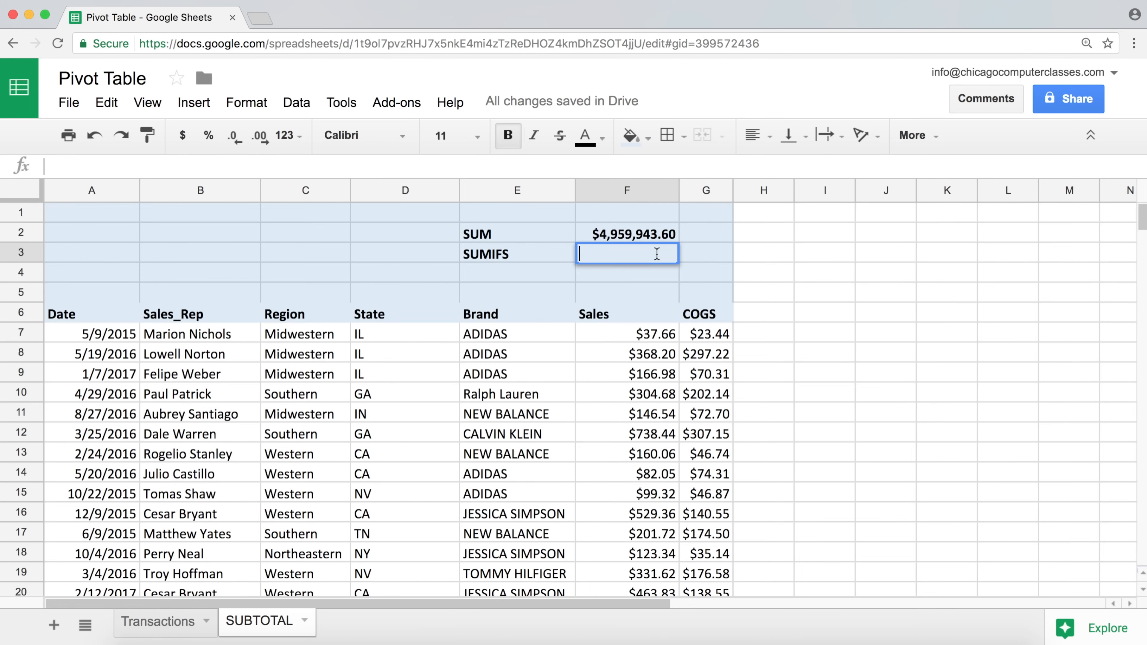
type("=SUM")
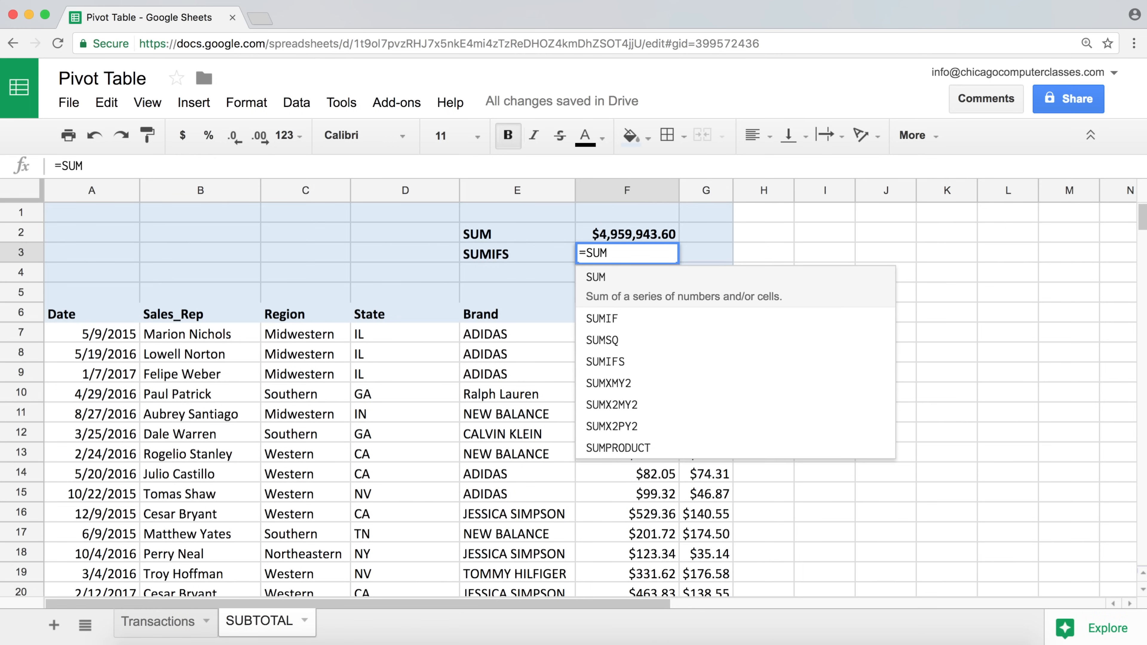
type("IF")
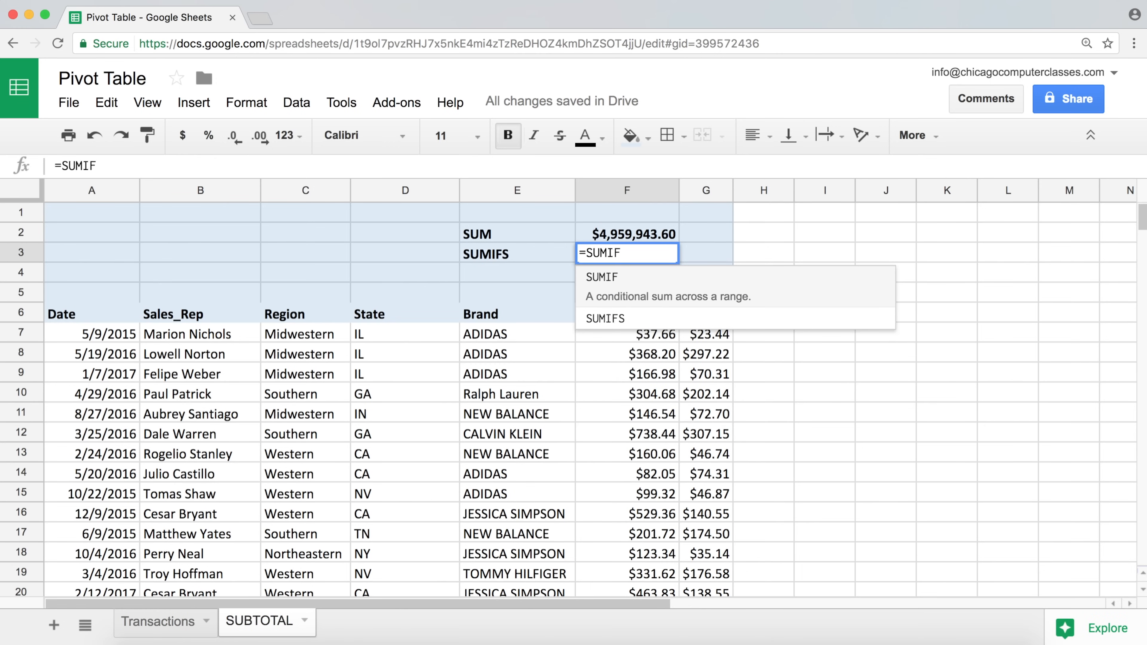
key("Down")
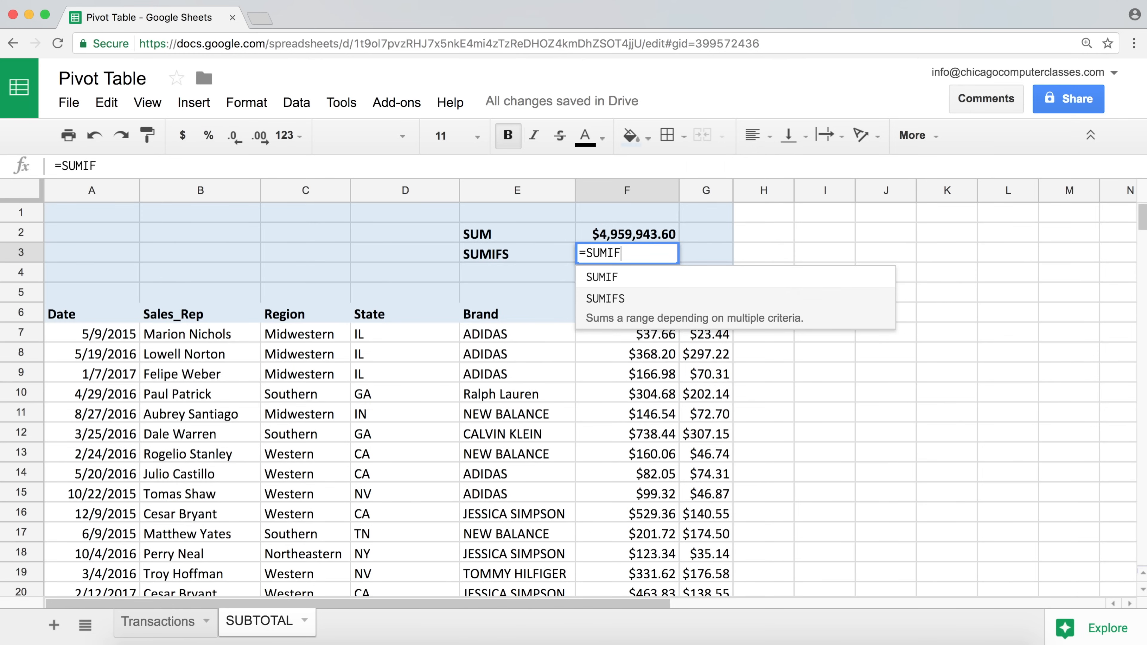
key("Tab")
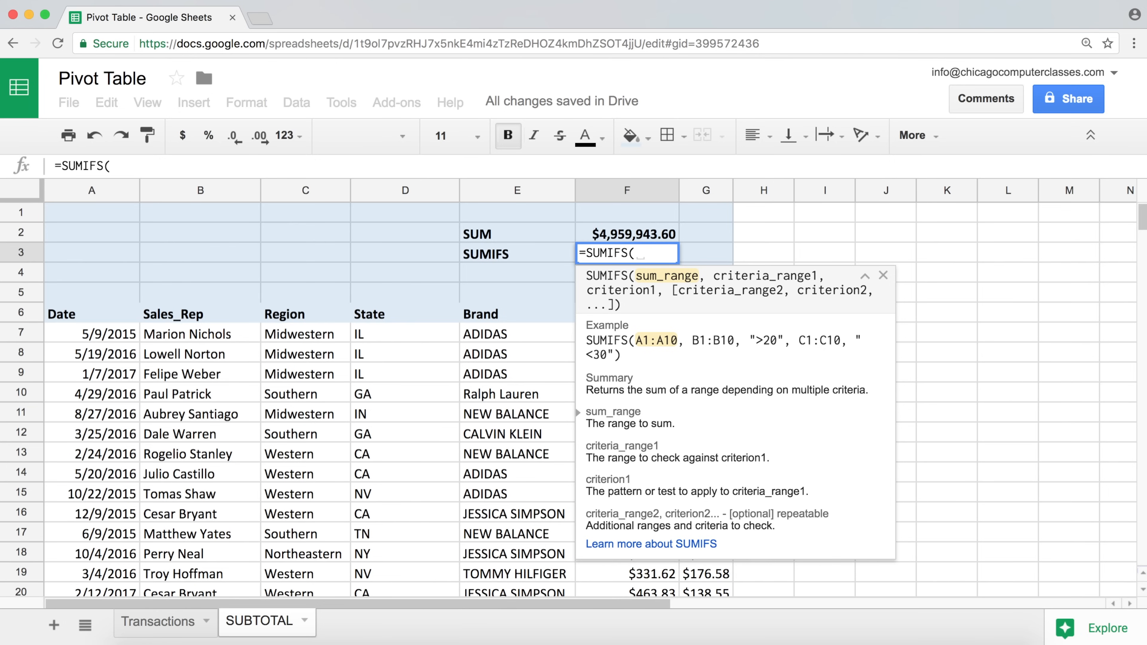
key("Down")
key("Down")
key("Down")
key("Down")
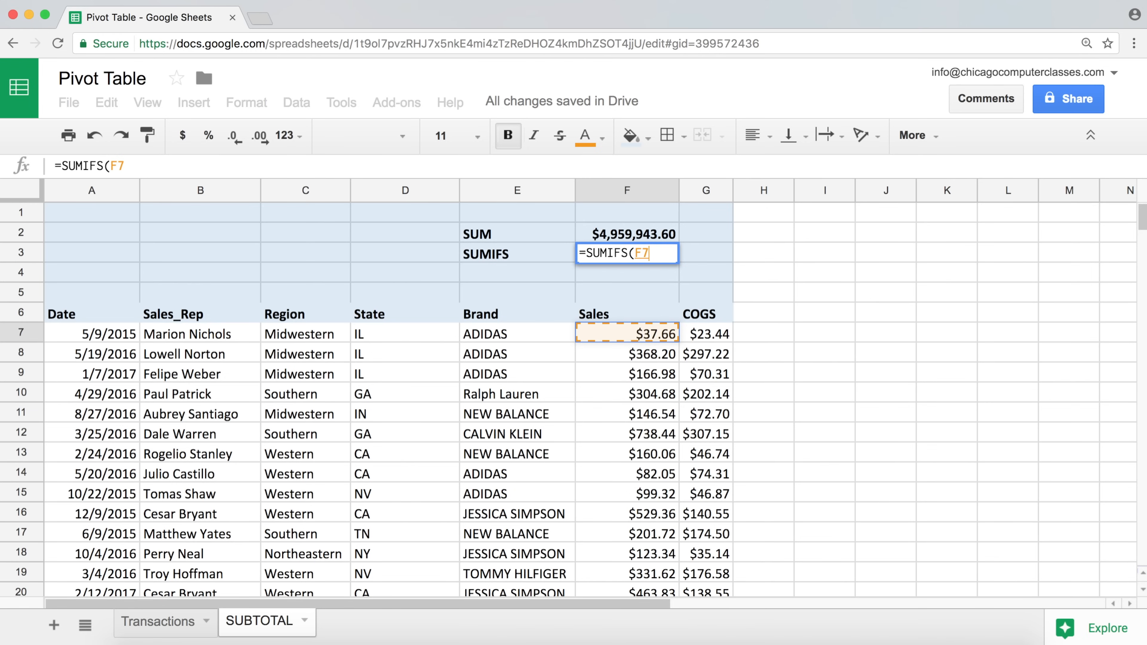
key("ctrl+shift+Down")
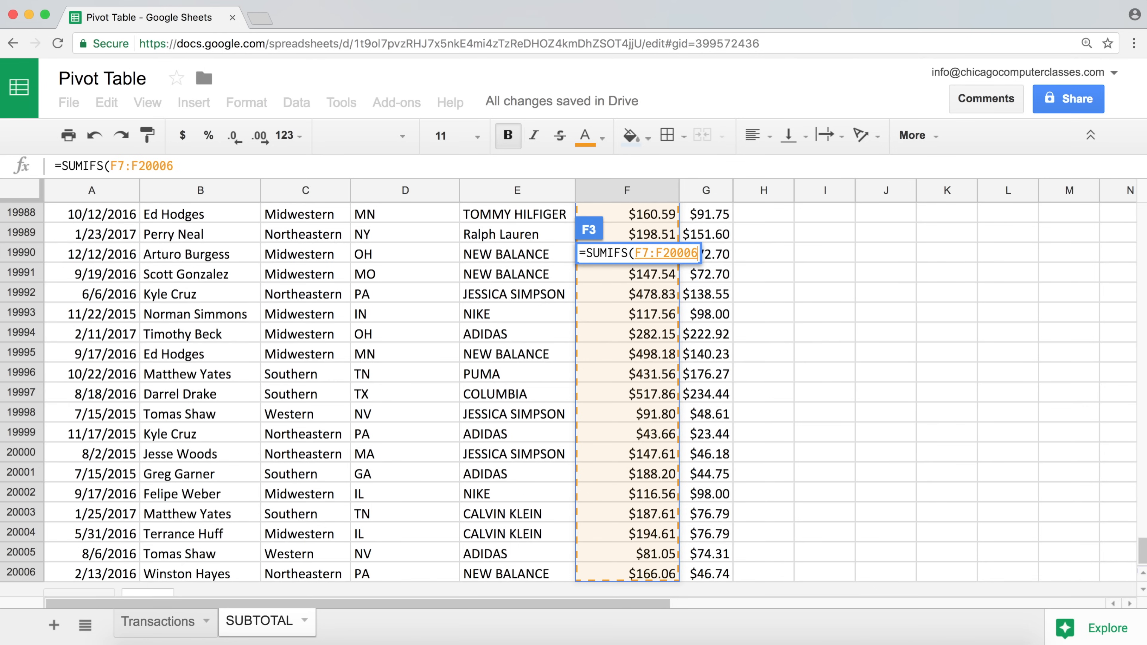
key("F4")
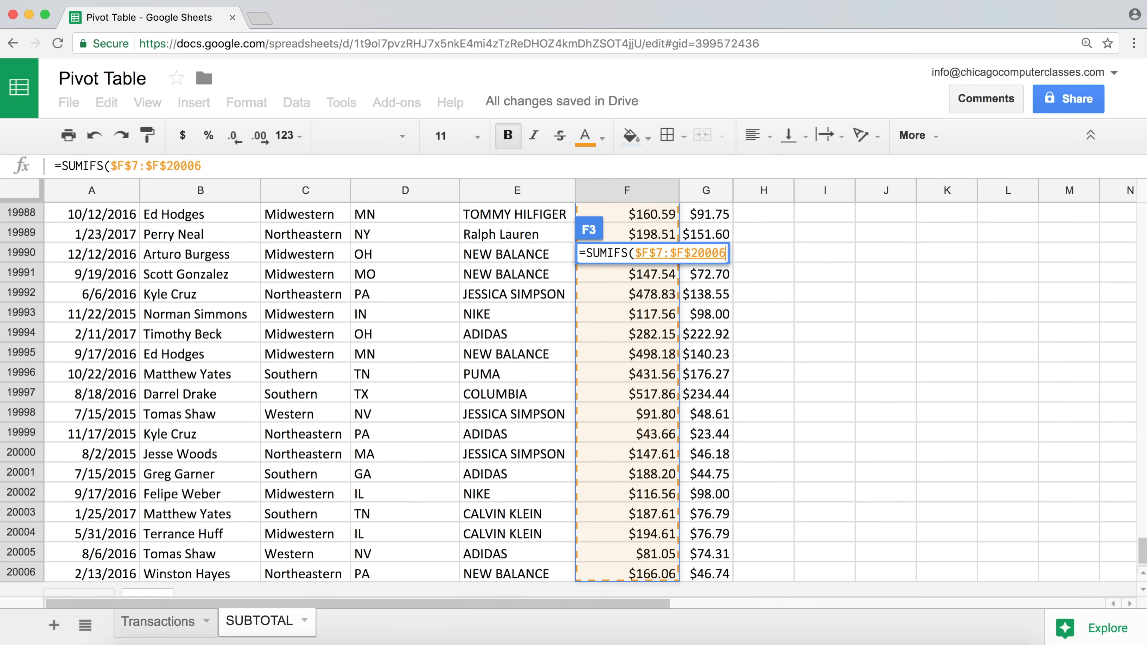
type(",")
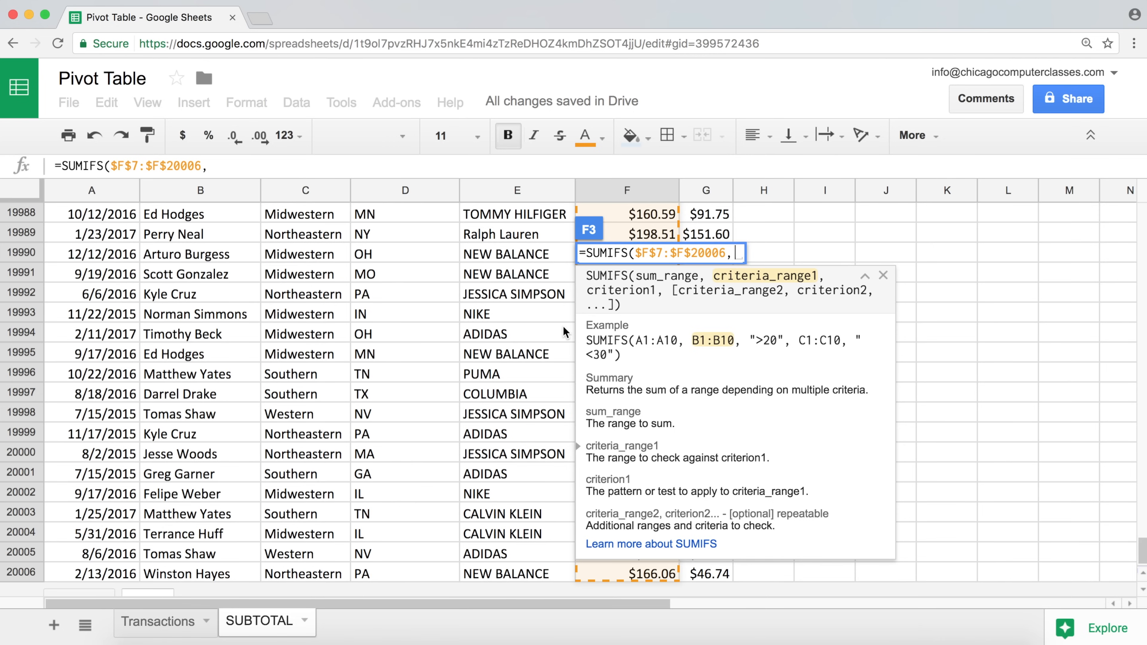
Add the Brand column as the first criteria range of the SUMIFS formula, using the absolute reference $E$7:$E$20006.
type("E")
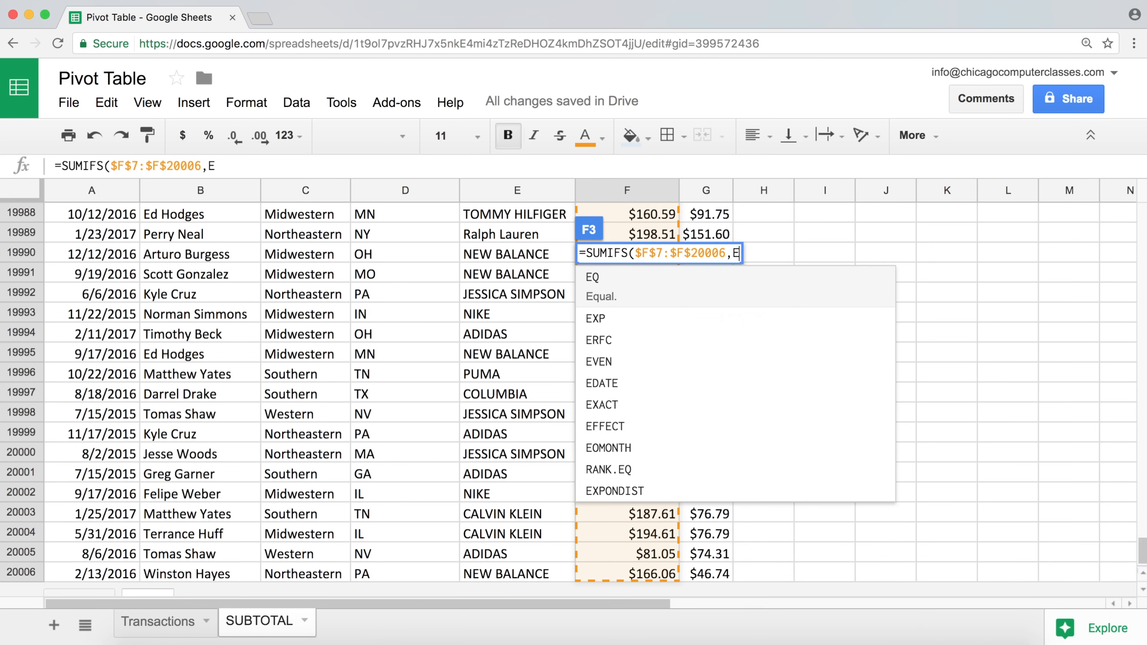
type("7")
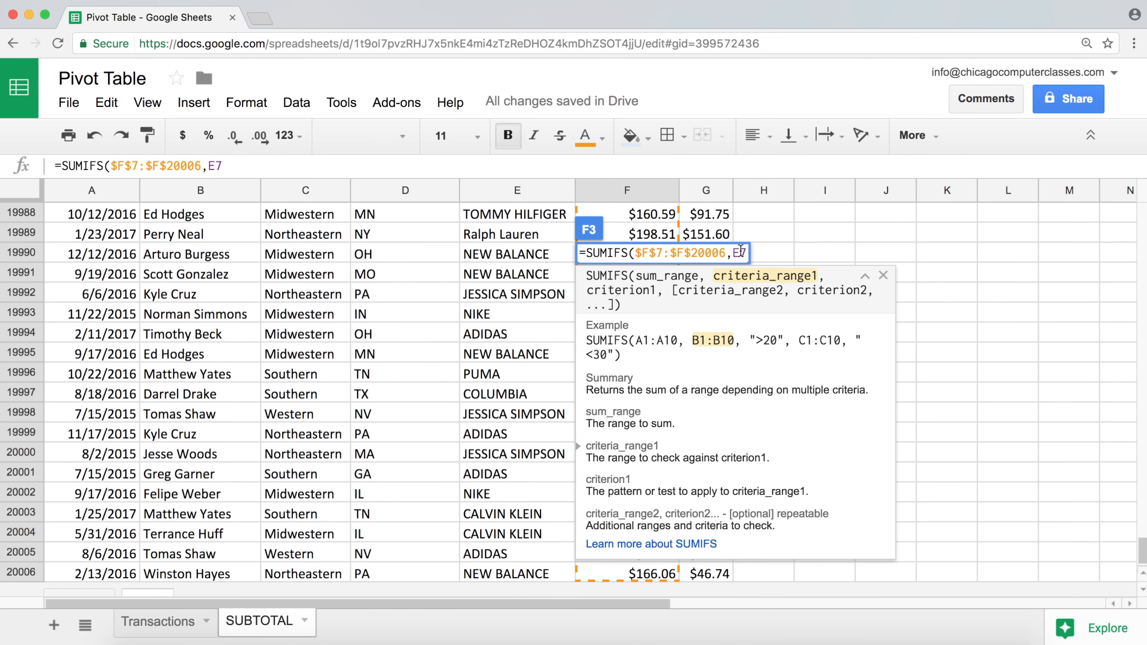
type(":")
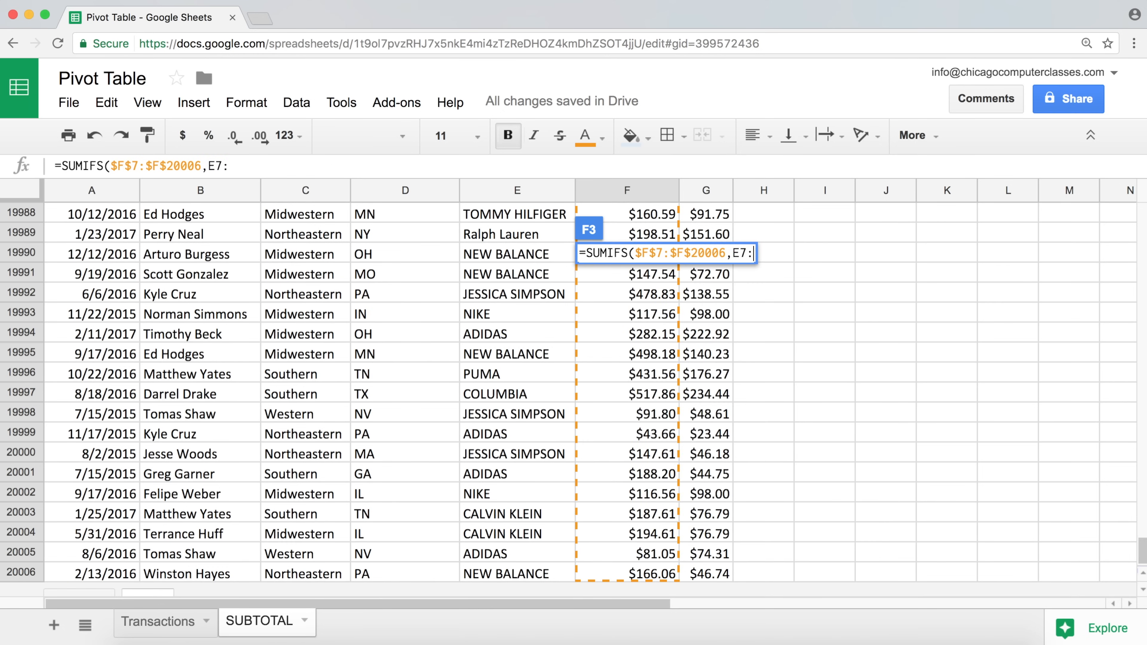
type("E200")
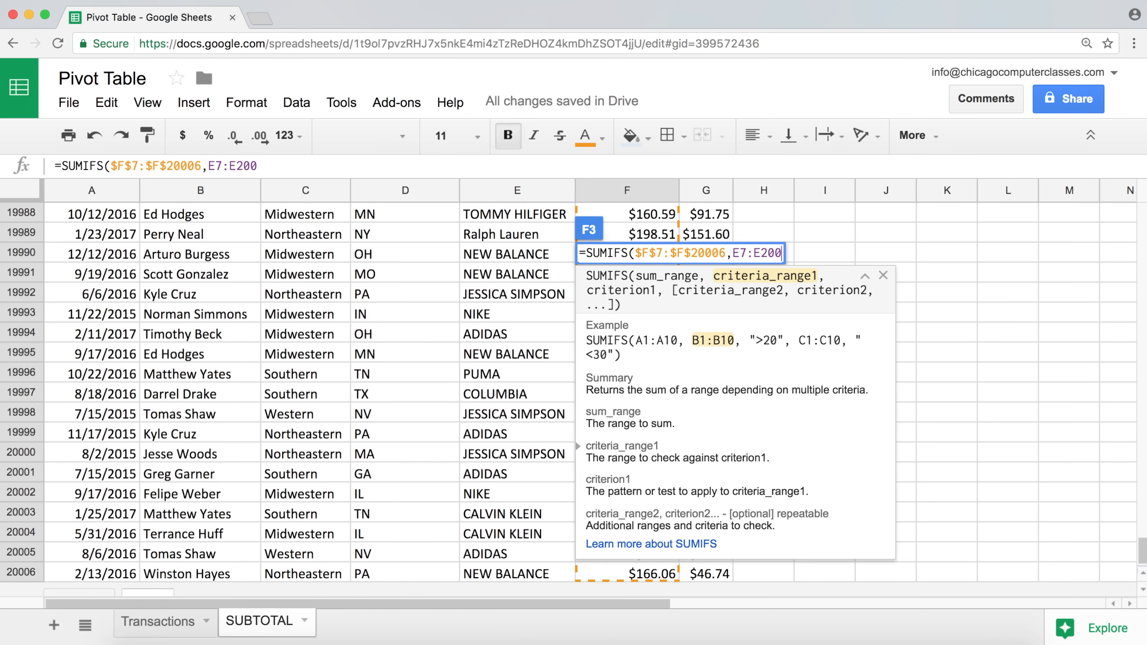
type("06")
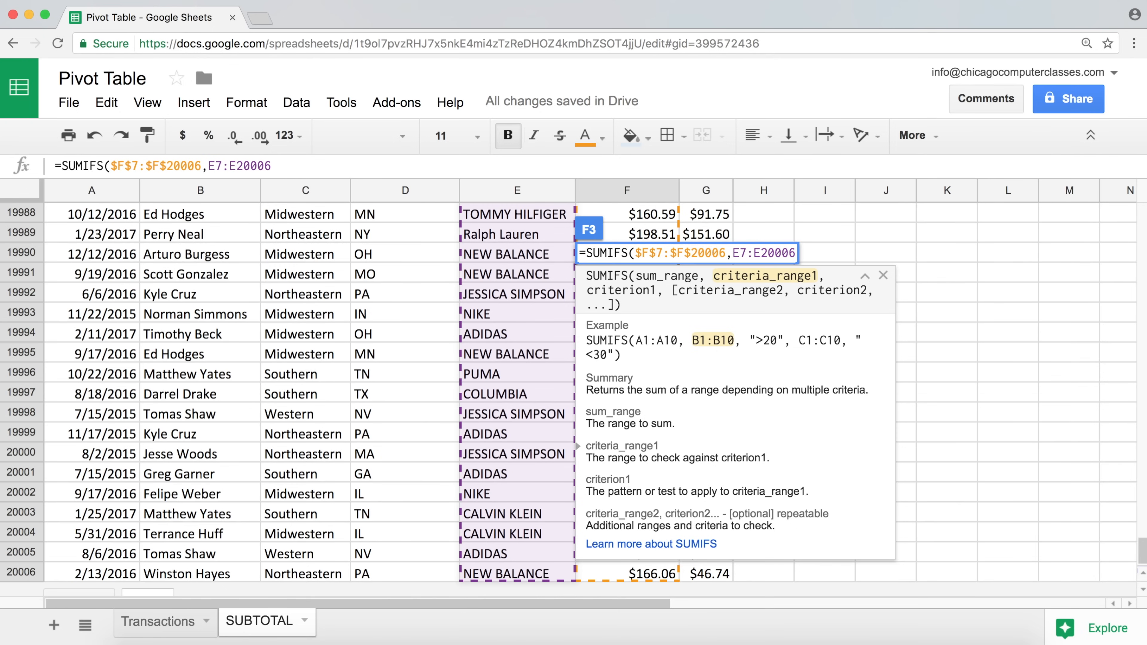
key("F4")
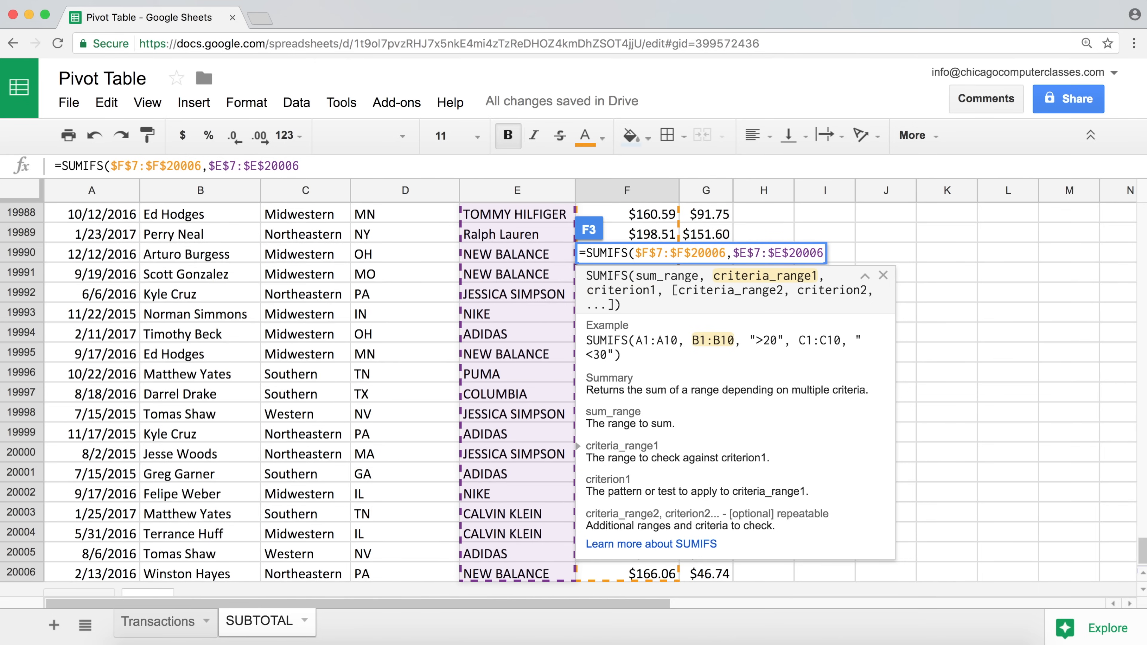
type(",")
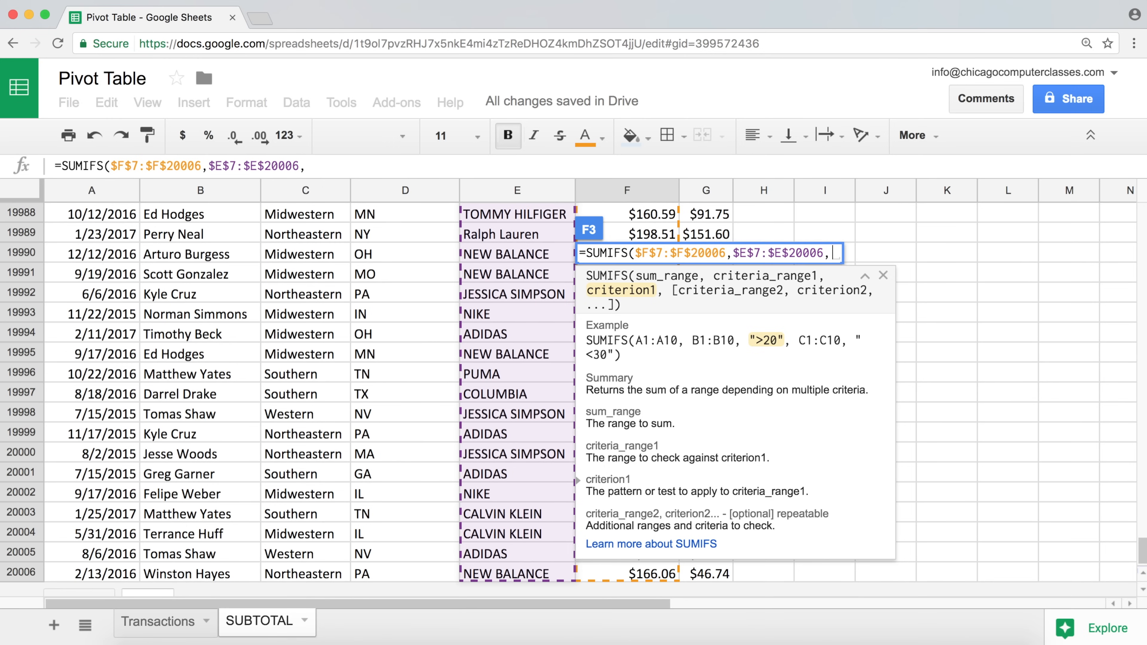
Complete the SUMIFS formula in cell F3 with the criterion "NEW BALANCE" and check the entered formula.
type("\"")
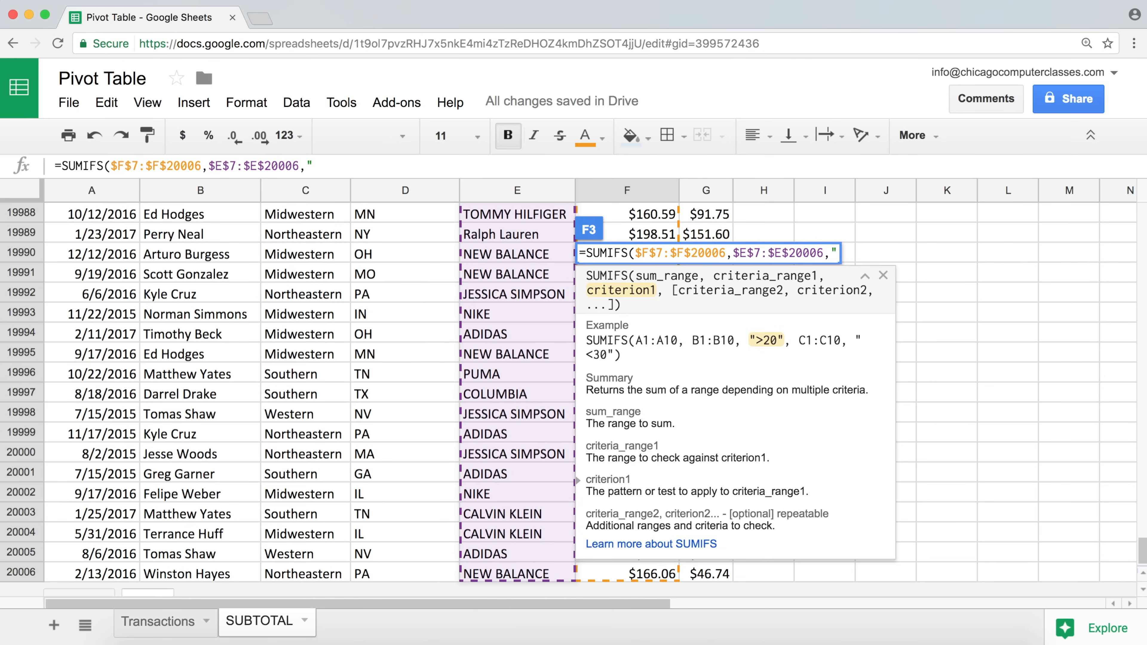
type("NEW ")
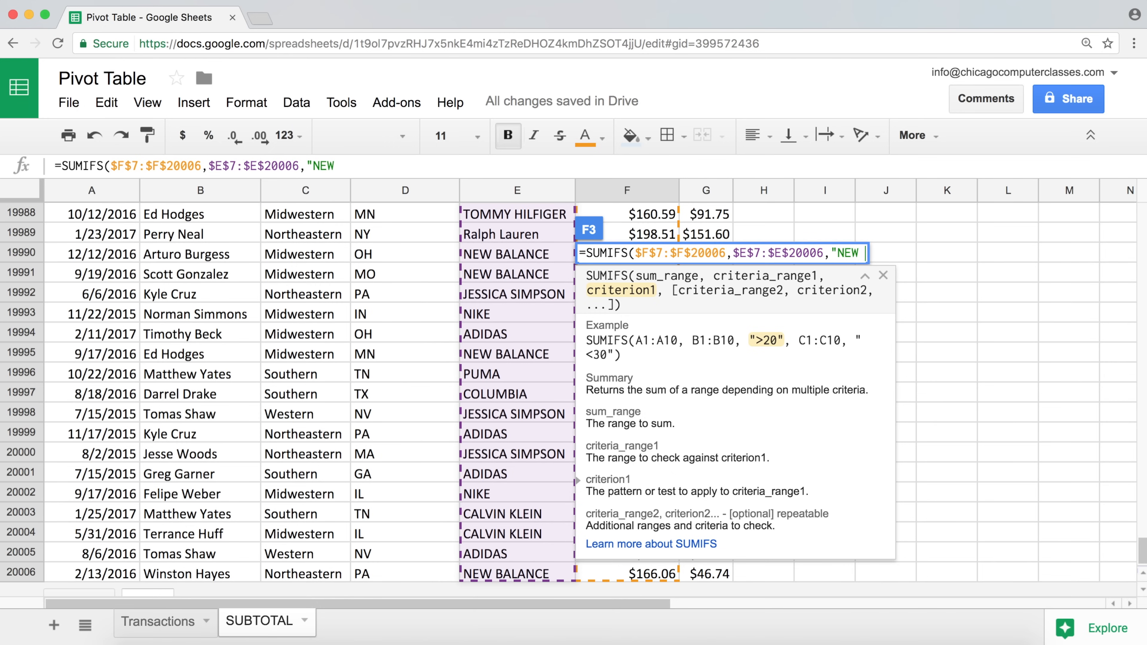
type("BALANCE")
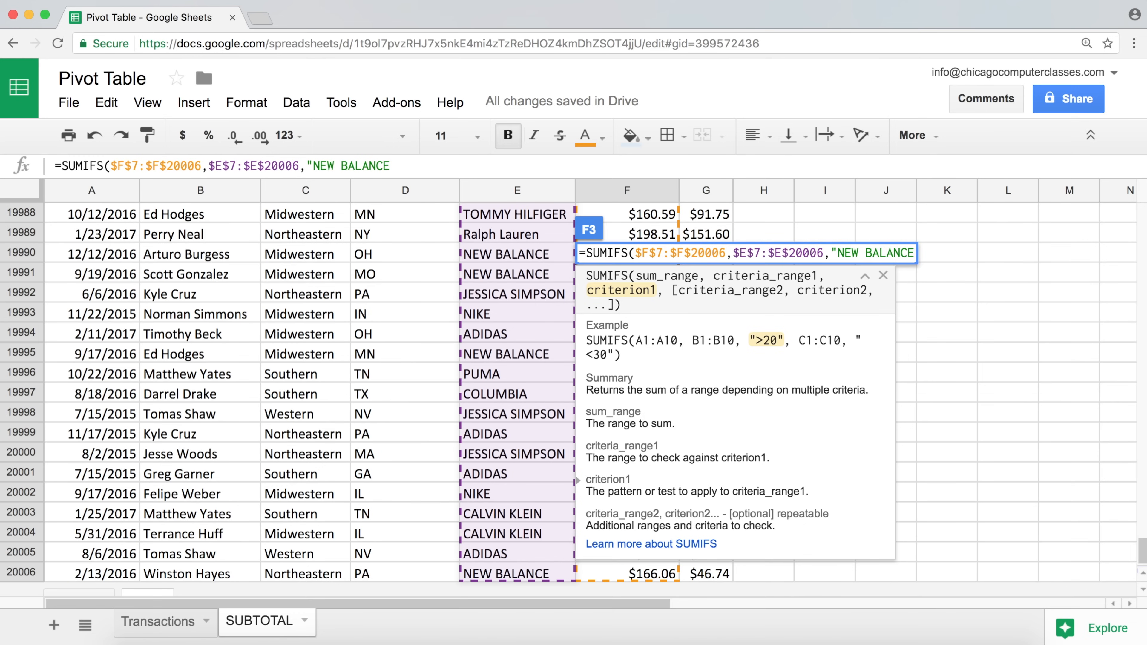
type("\"")
type(")")
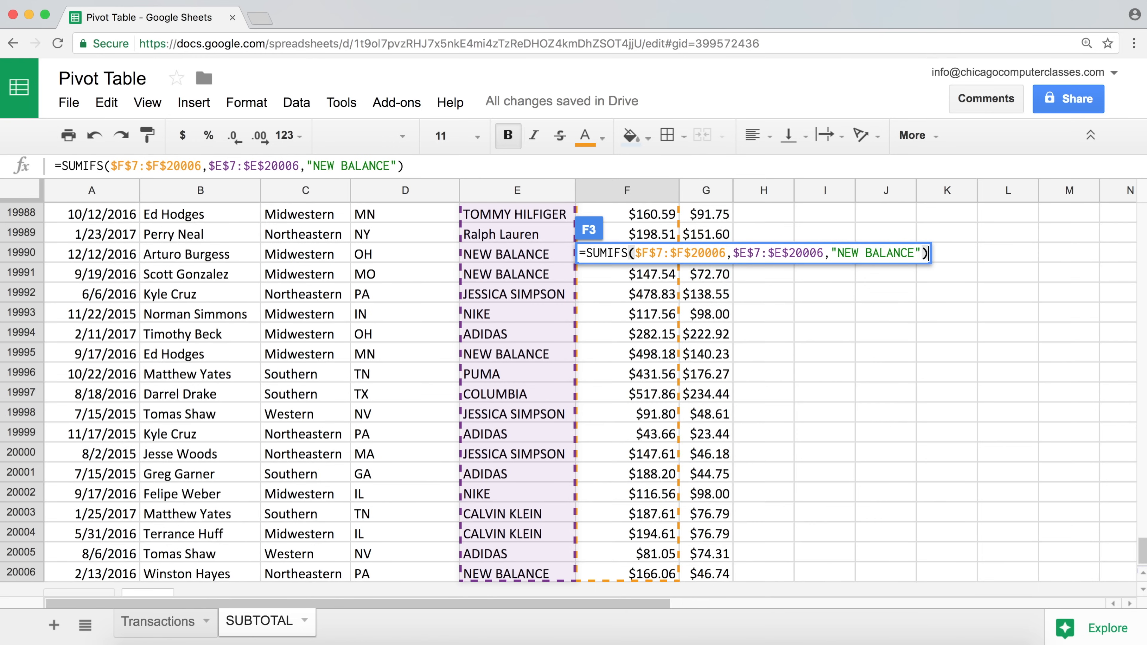
key("Return")
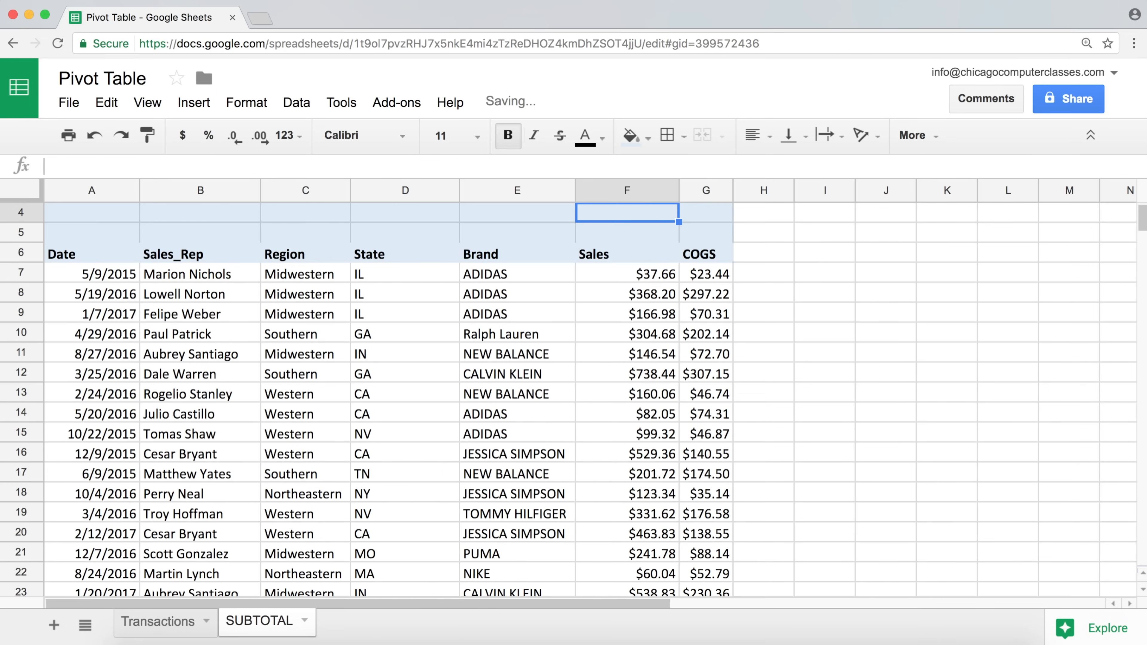
scroll(636, 257, "up", 3)
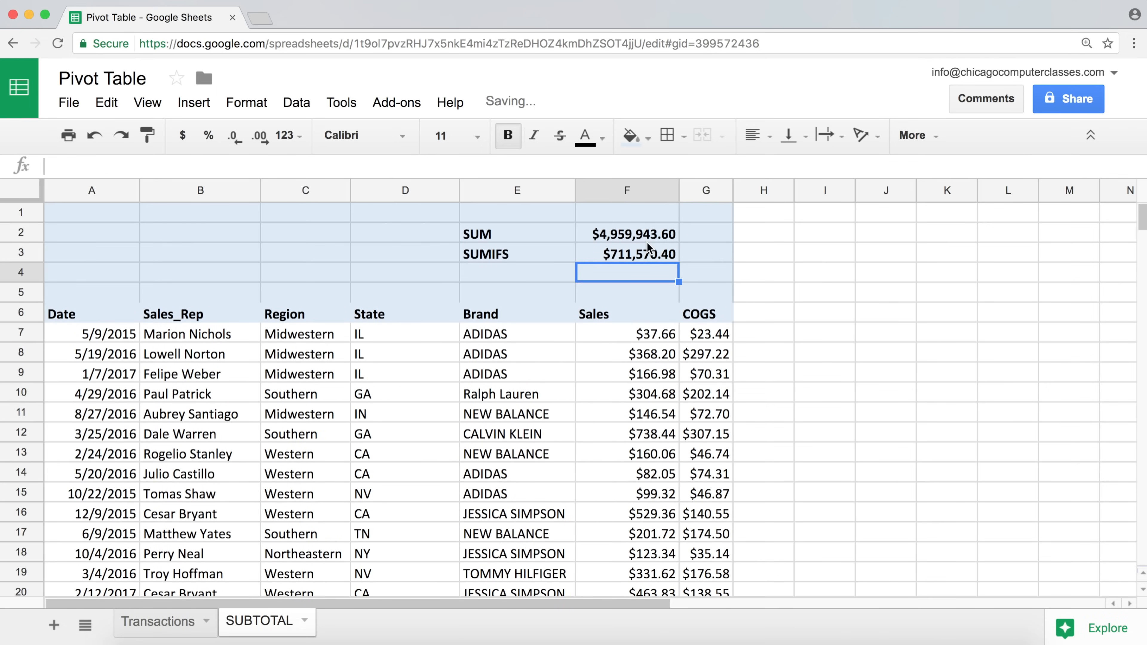
left_click(636, 256)
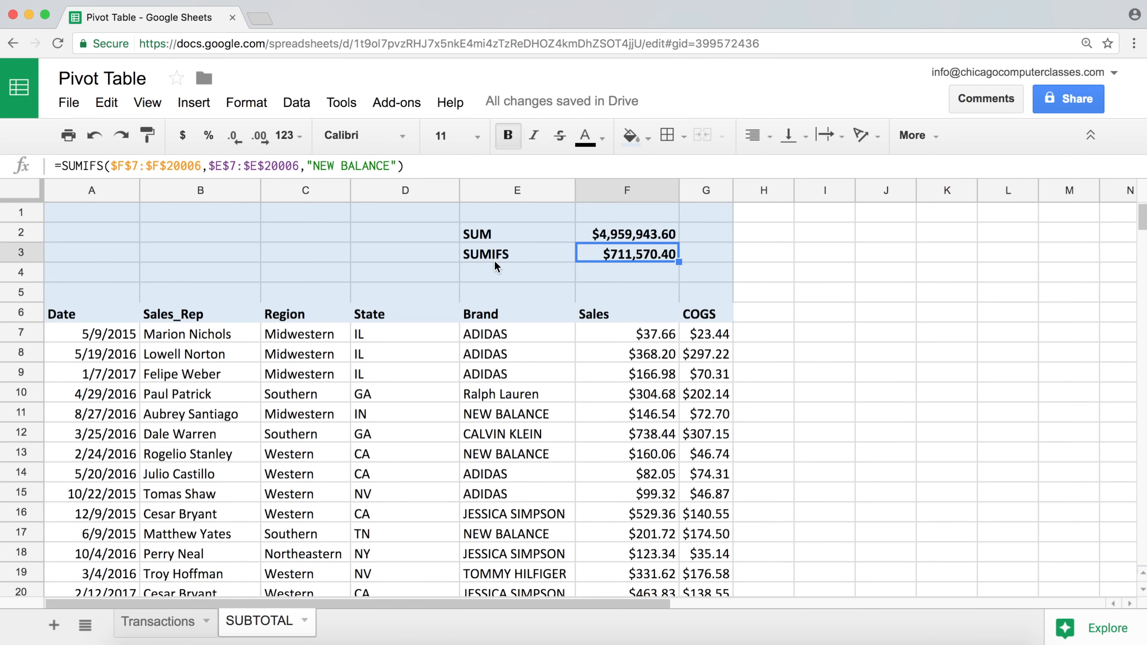
Move the SUMIFS label from cell E3 to cell D3.
left_click(483, 258)
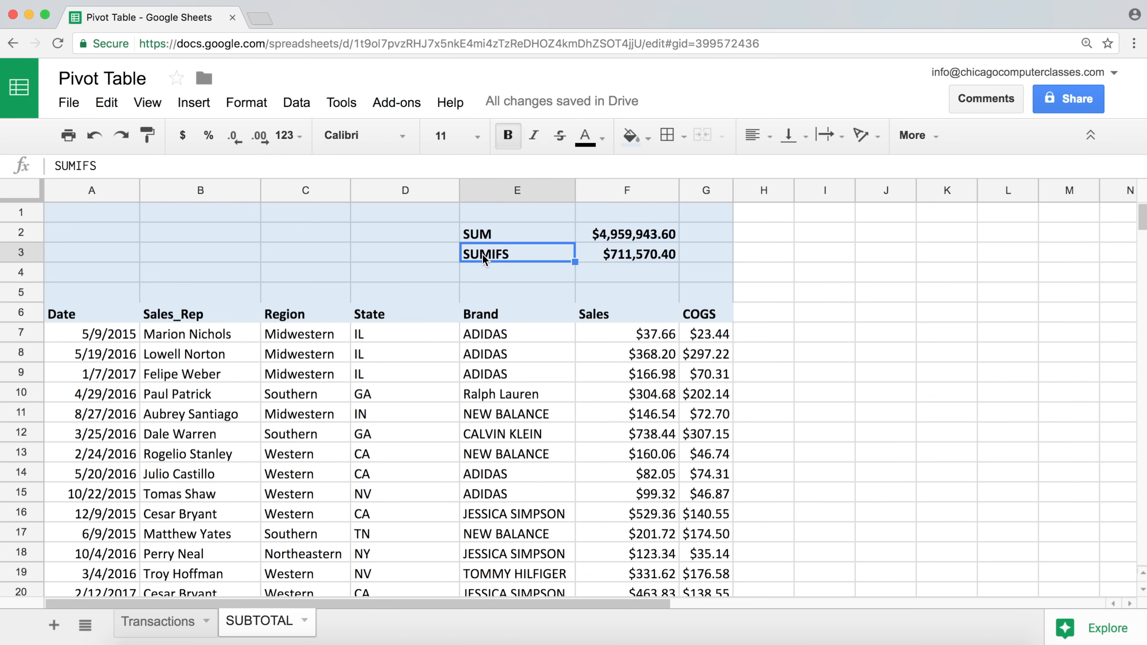
key("ctrl+c")
left_click(428, 258)
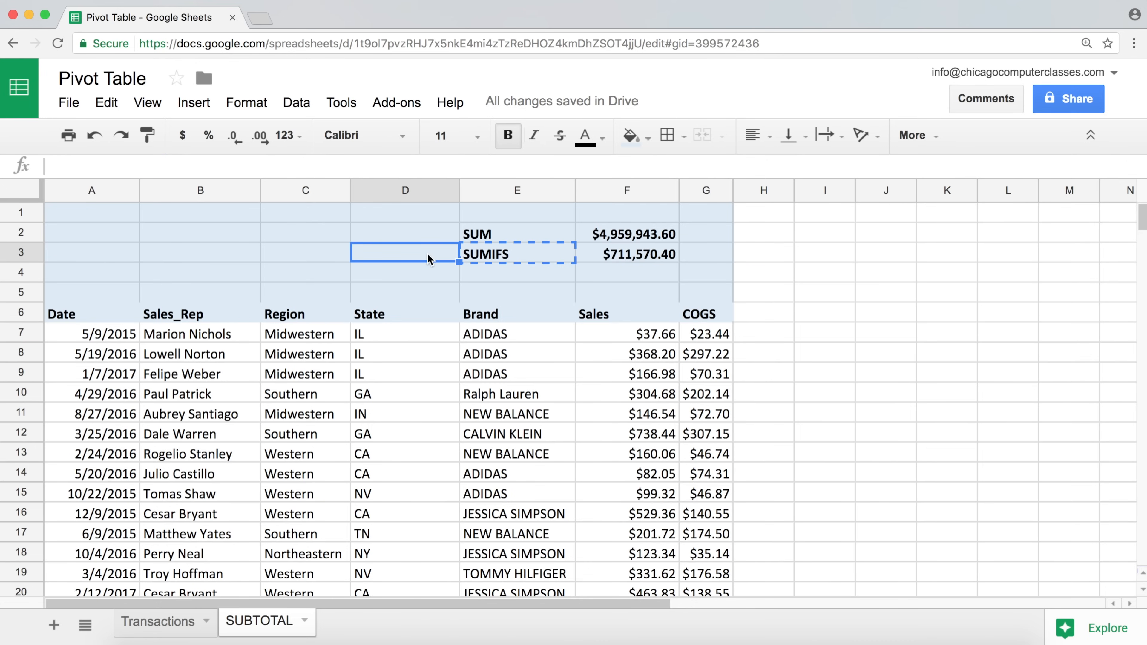
key("ctrl+v")
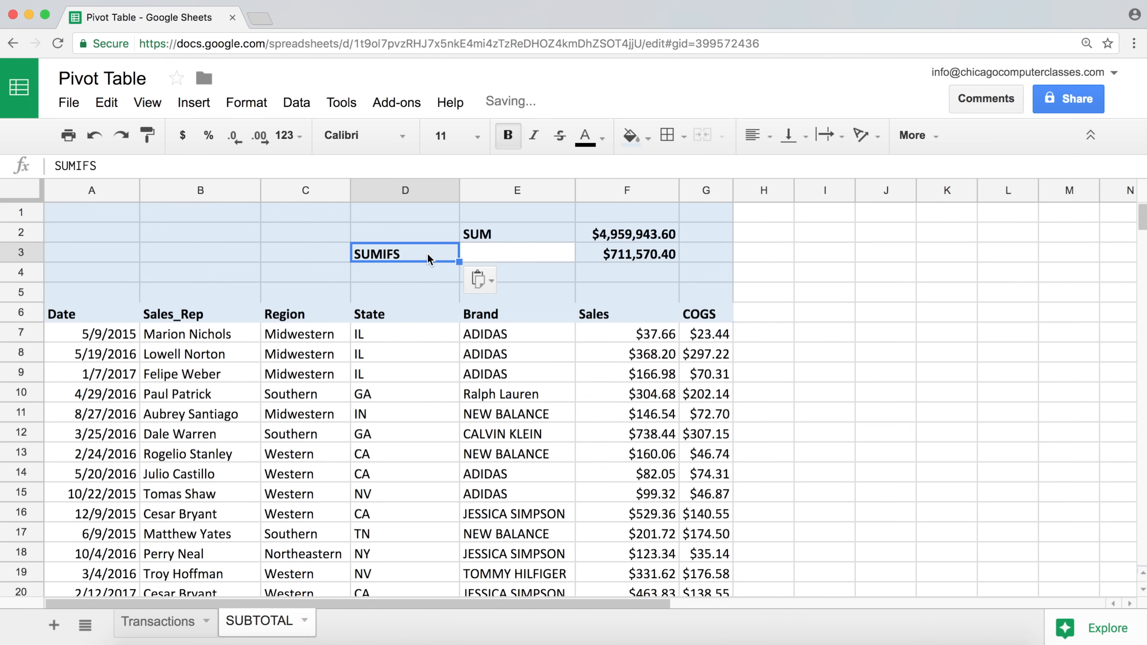
Enter the brand criterion NEW BALANCE in cell E3, beside the SUMIFS label.
left_click(517, 256)
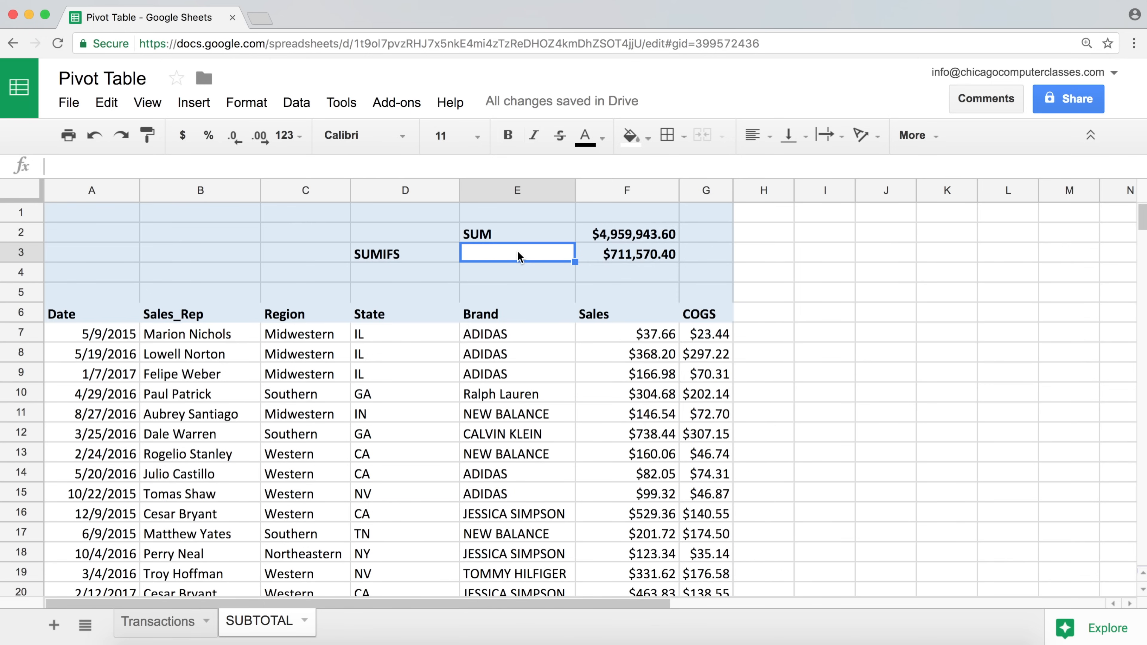
type("NEW BA")
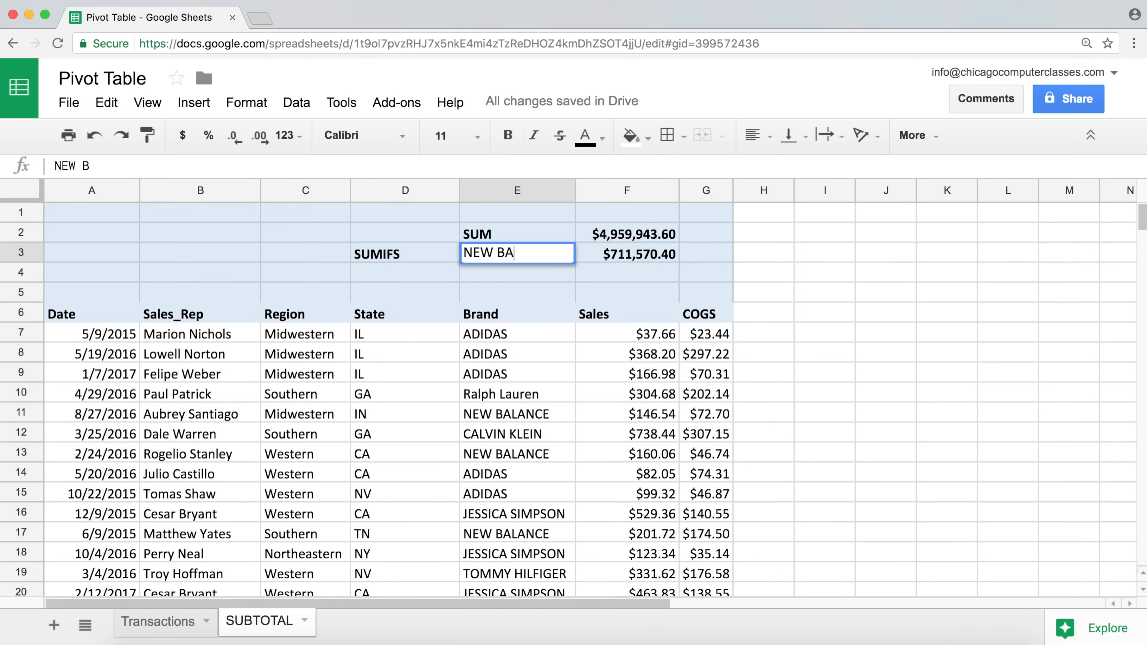
type("LANCE")
key("Return")
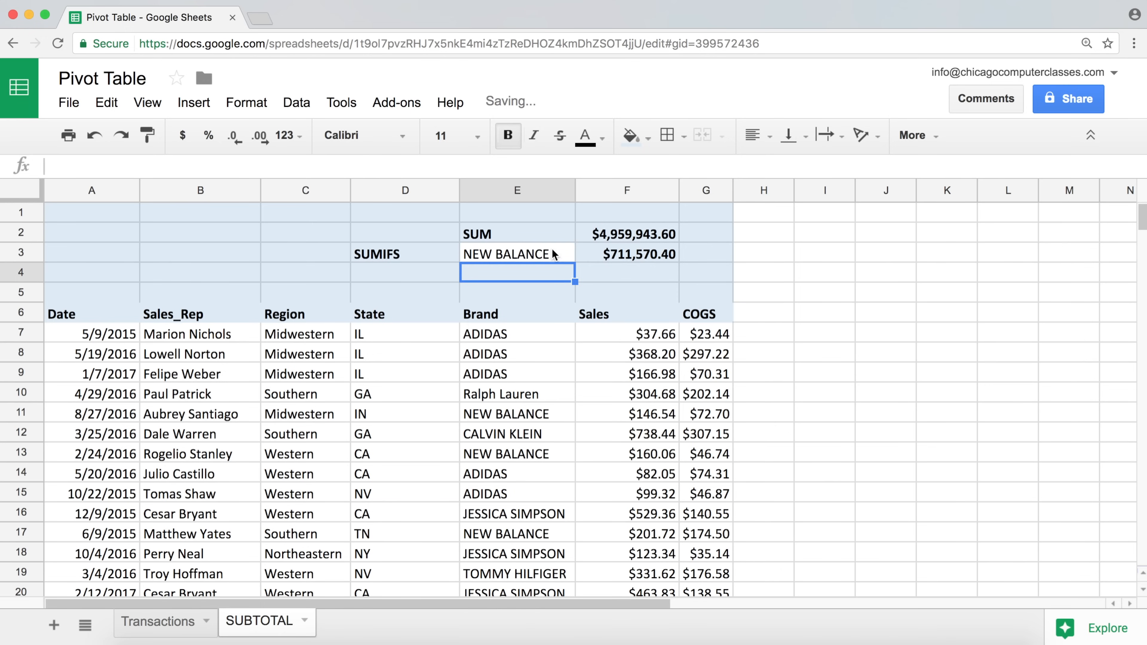
Replace the hard-coded "NEW BALANCE" criterion in the F3 SUMIFS formula with a reference to cell E3.
left_click(630, 255)
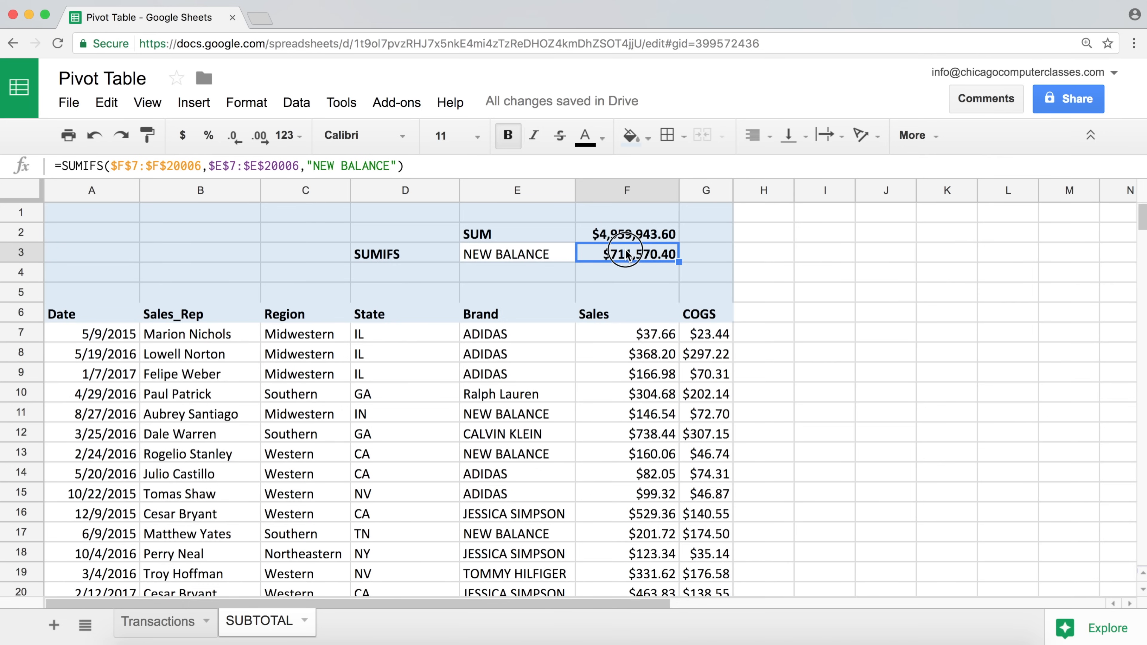
double_click(628, 256)
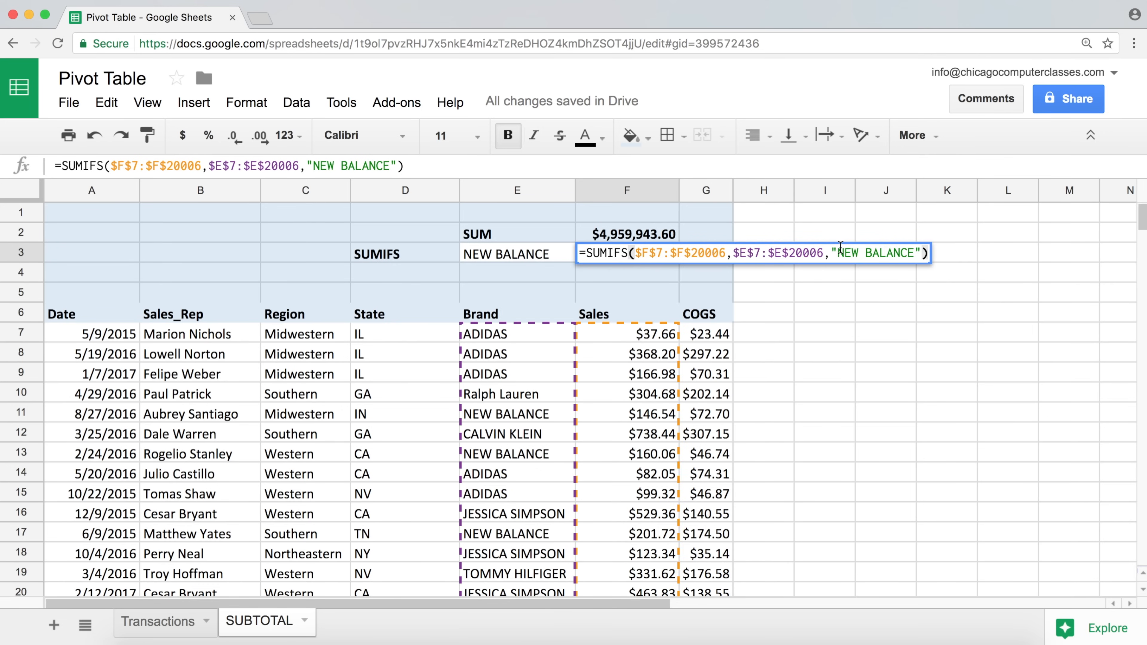
left_click_drag(835, 254, 921, 252)
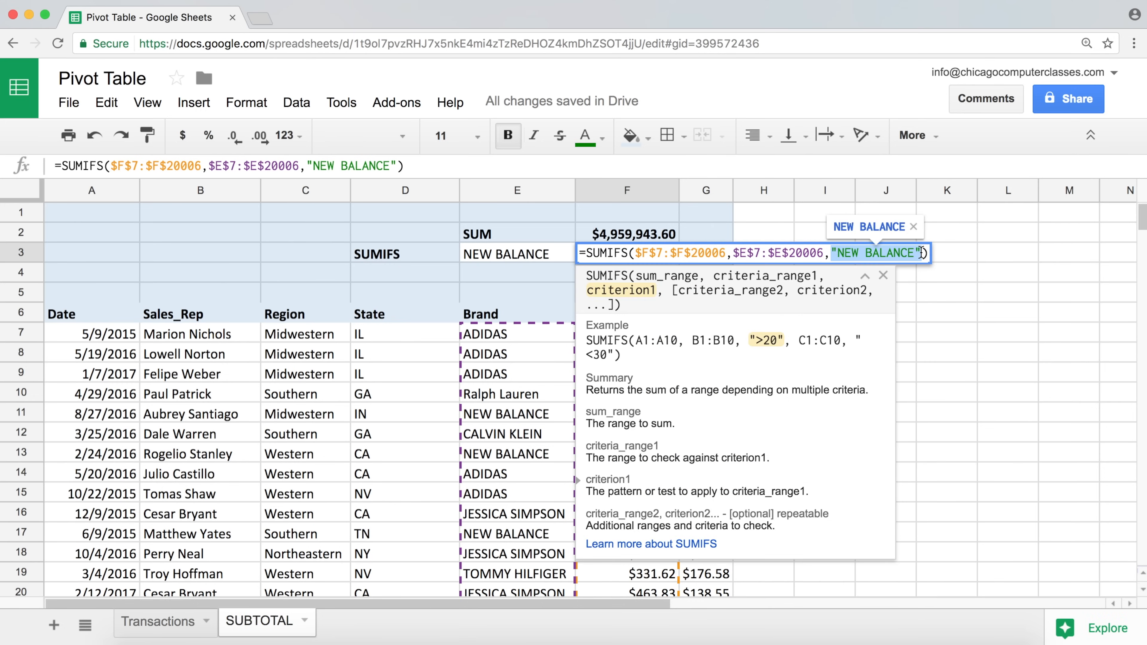
key("BackSpace")
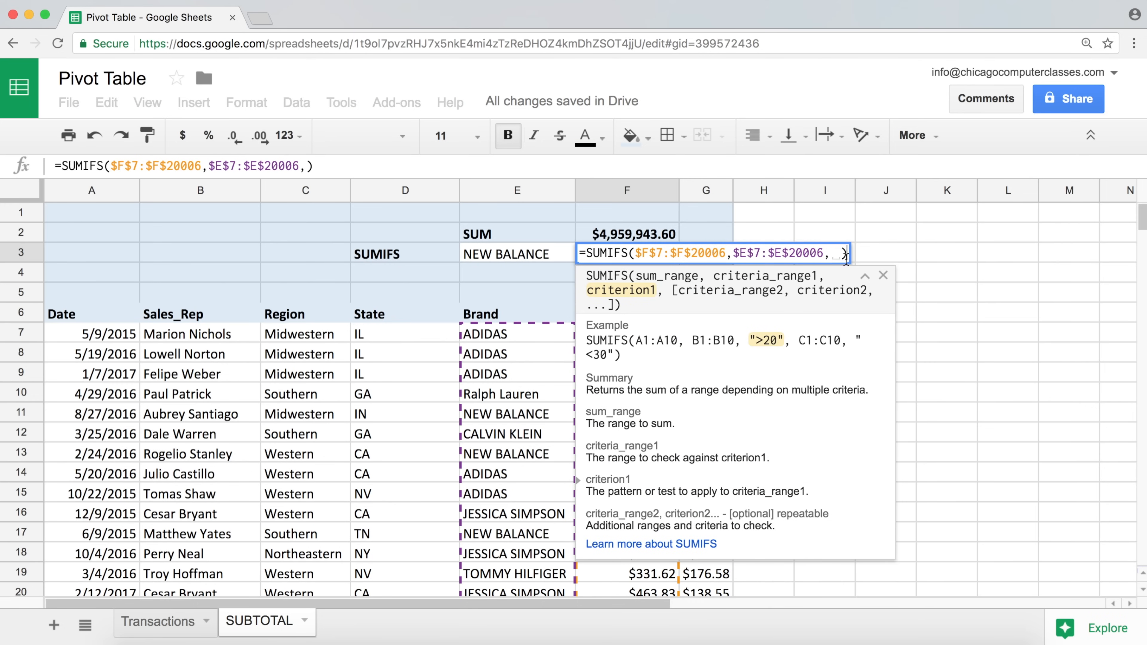
left_click(832, 252)
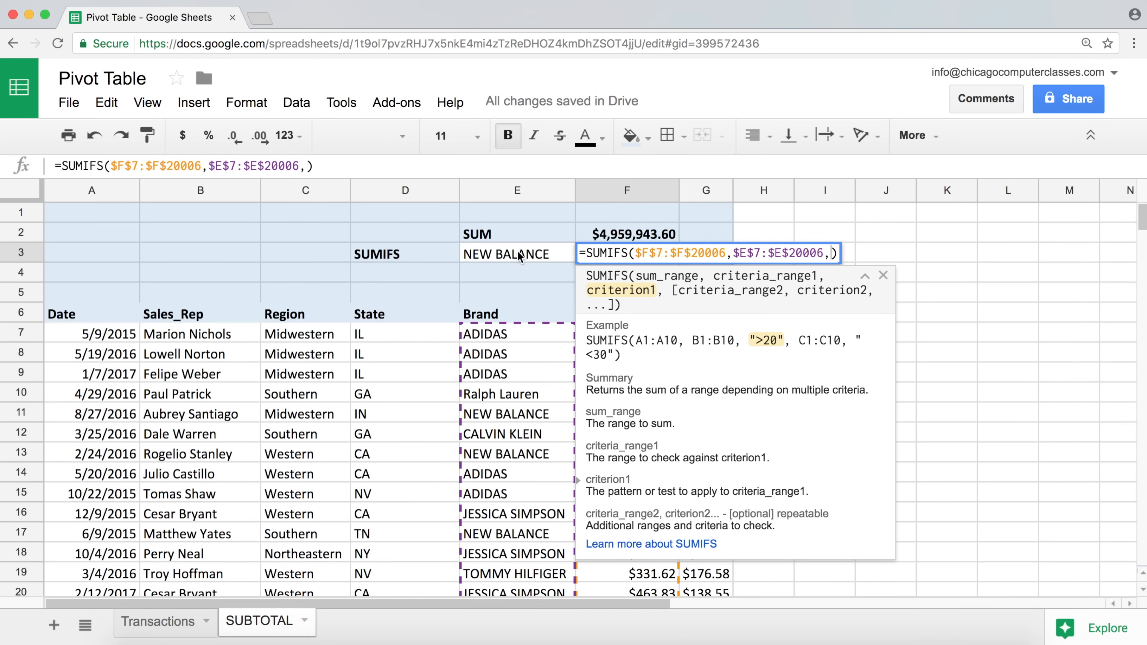
type("E")
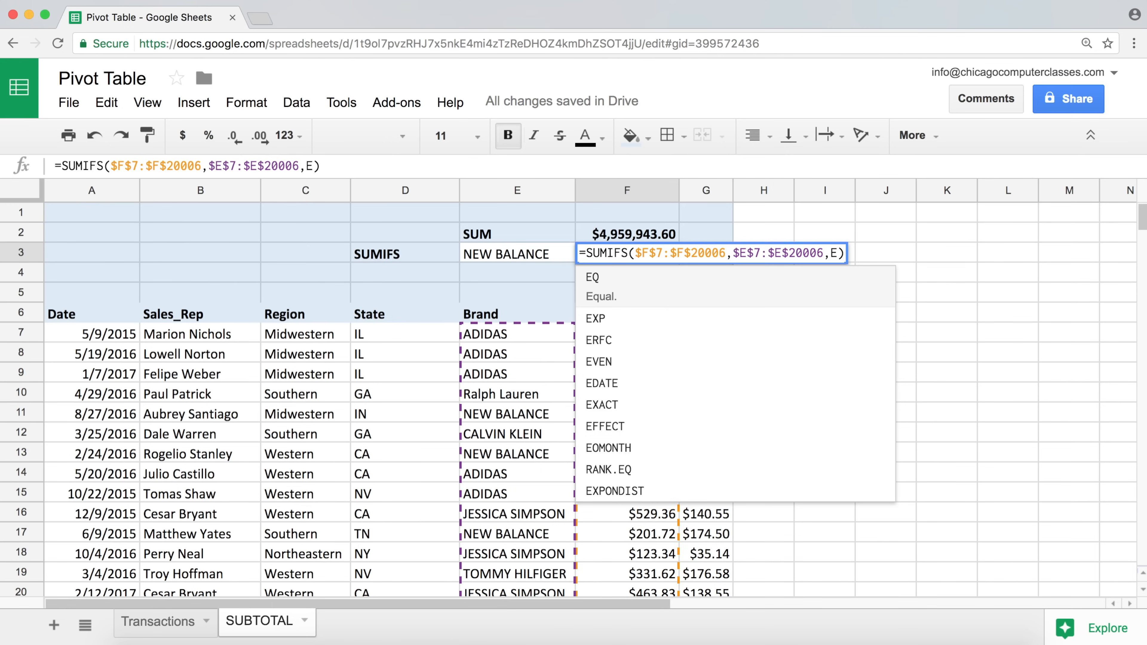
type("3")
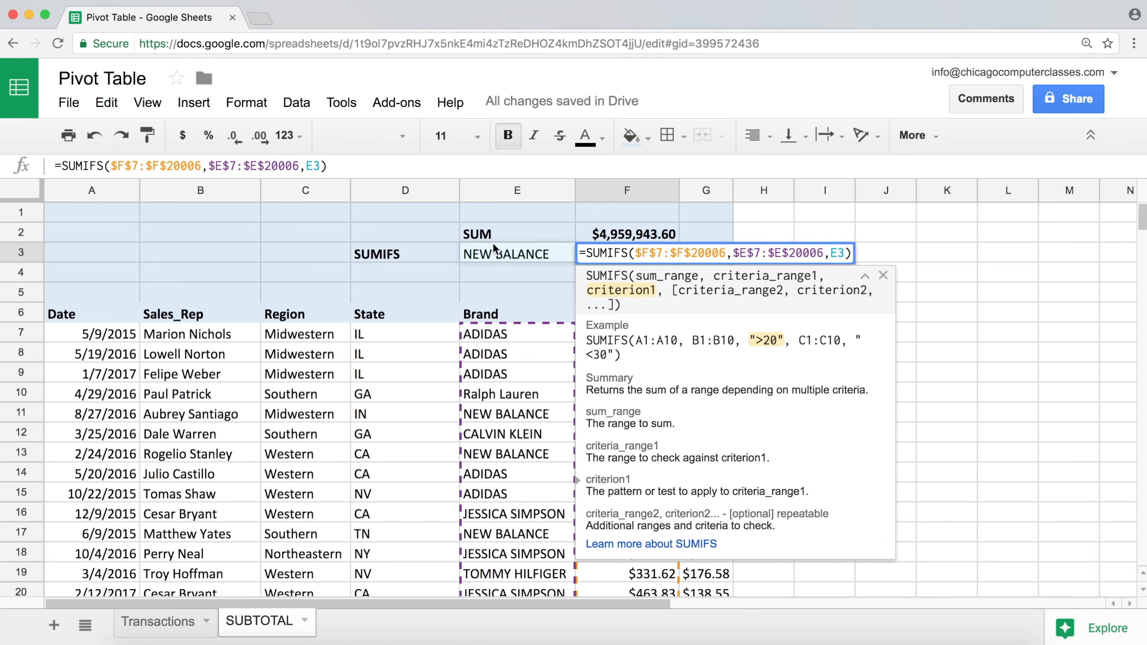
key("Return")
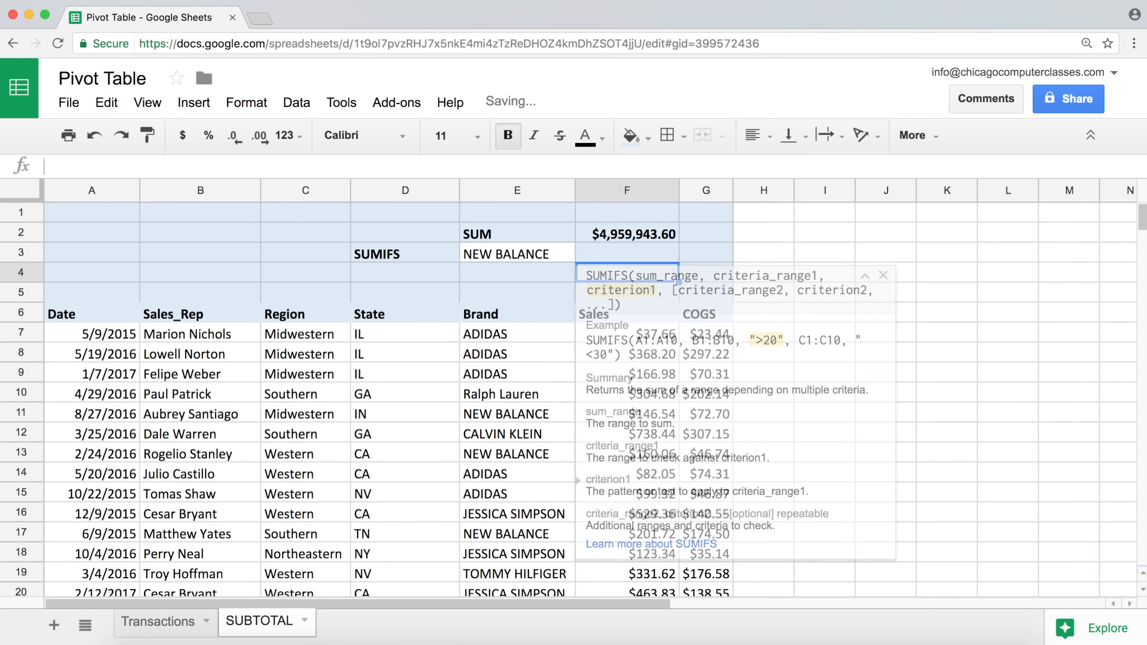
left_click(620, 257)
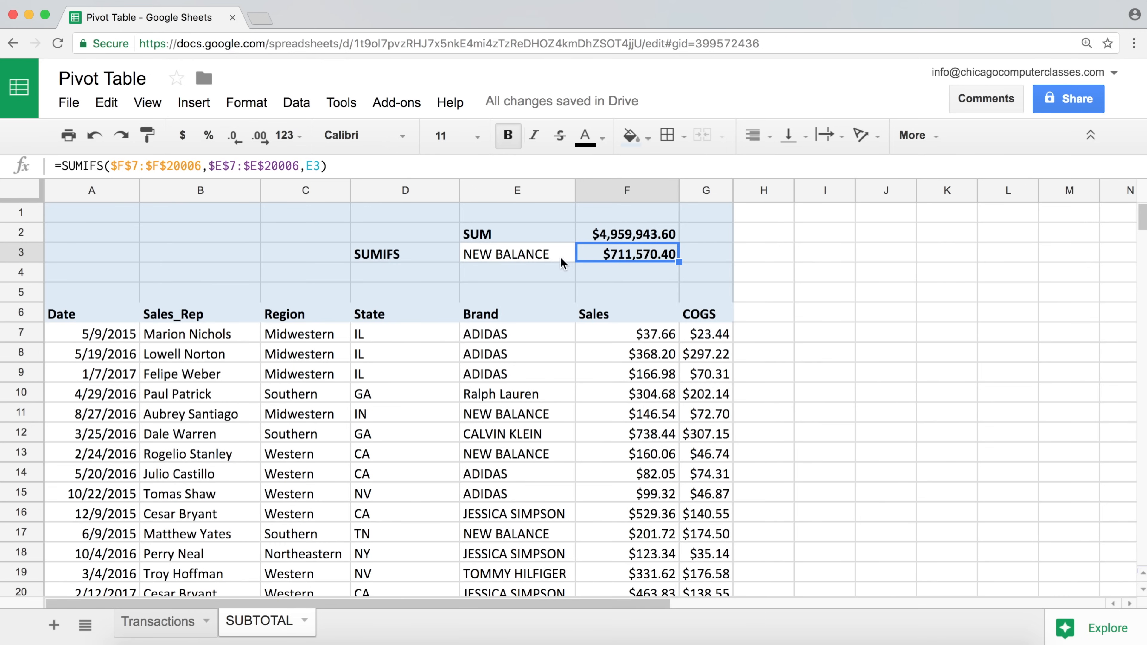
Change the brand in cell E3 to ADIDAS and check the SUMIFS result in F3.
left_click(541, 259)
type("ADISID")
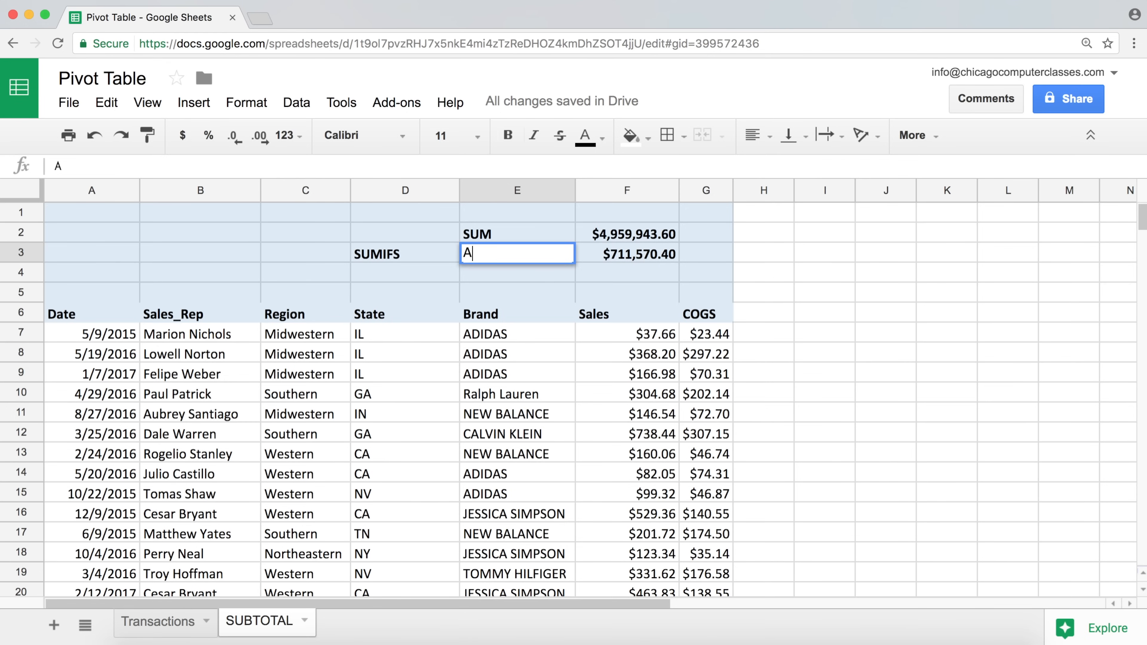
key("BackSpace")
key("BackSpace")
key("BackSpace")
type("DAS")
key("Return")
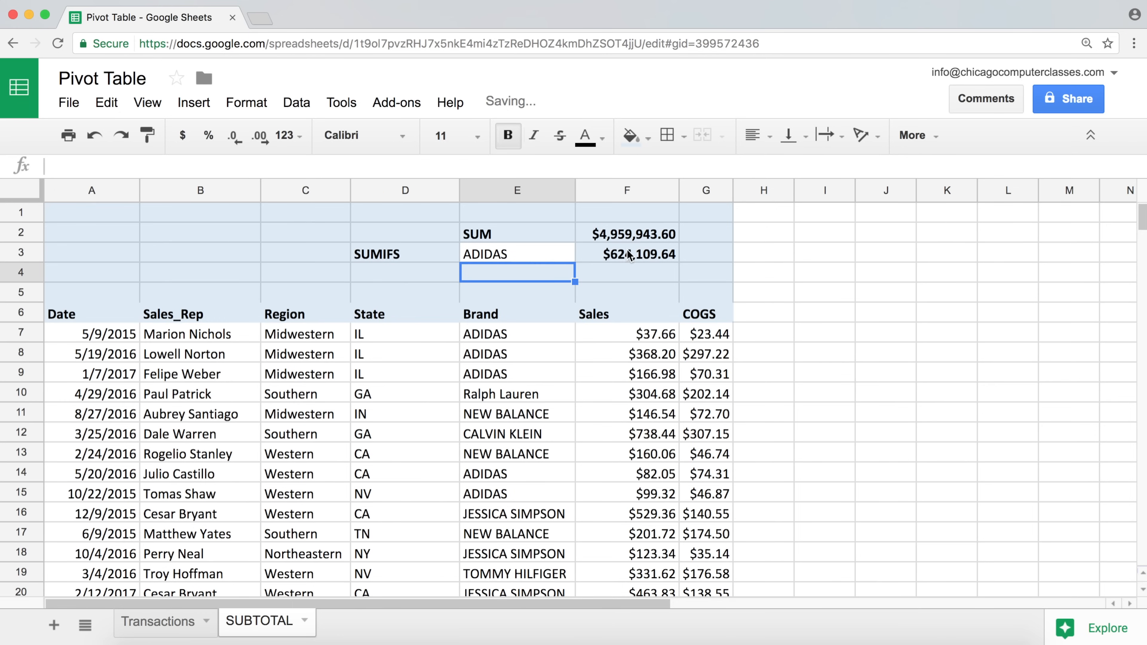
left_click(648, 263)
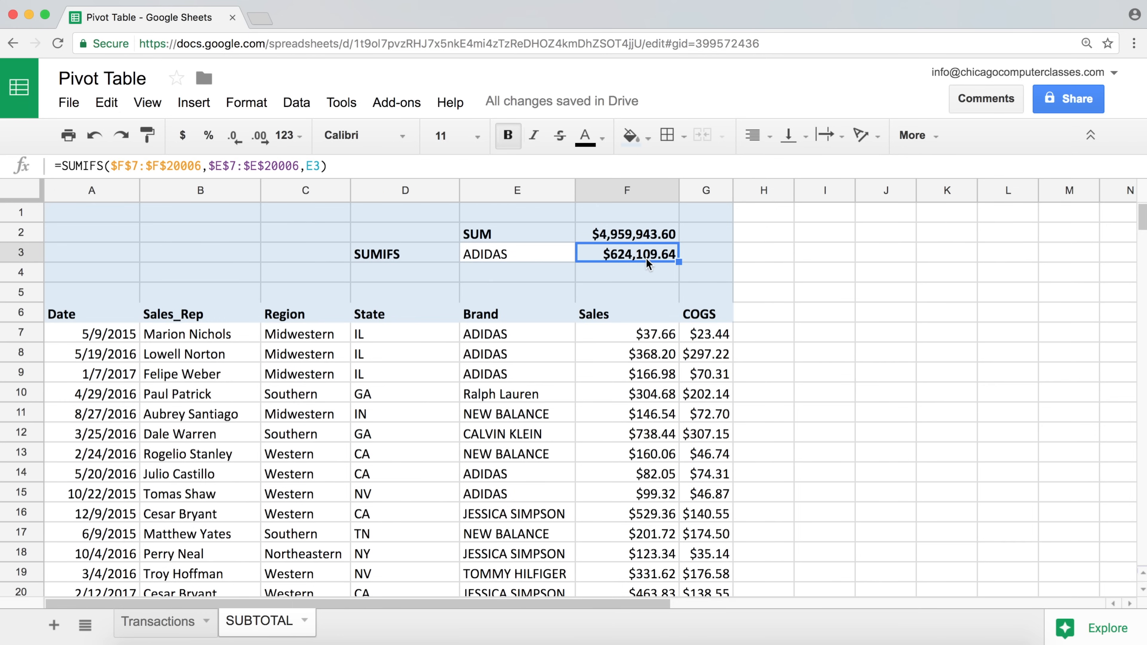
Set the brand criterion in cell E3 back to NEW BALANCE.
left_click(543, 250)
type("NEW BALA")
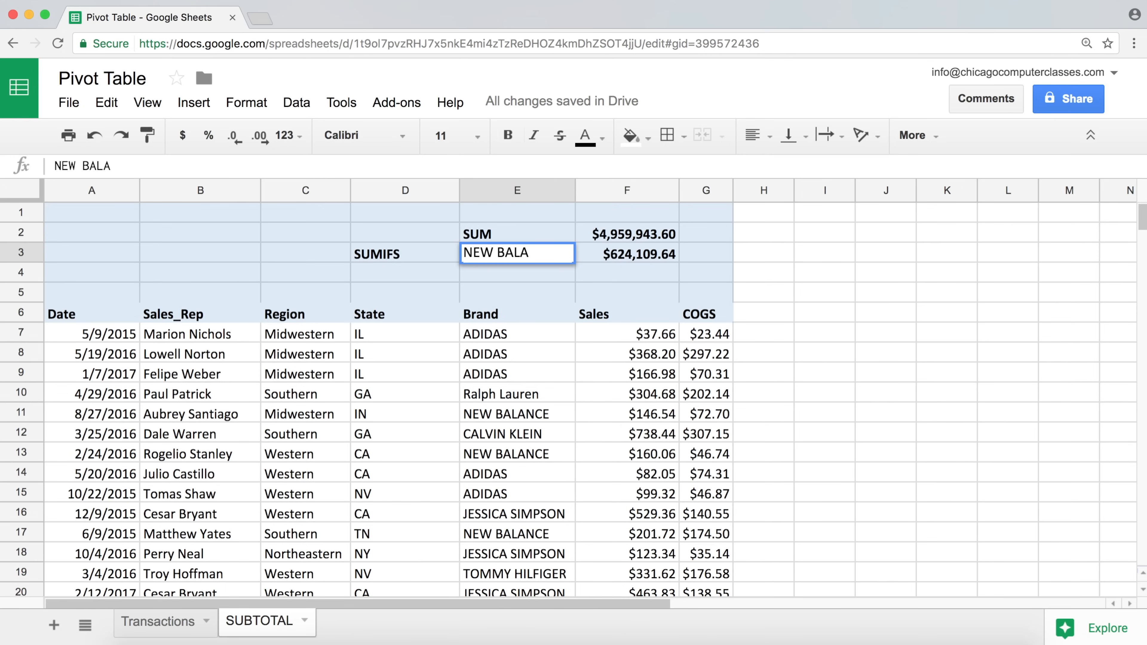
type("NCE")
key("Return")
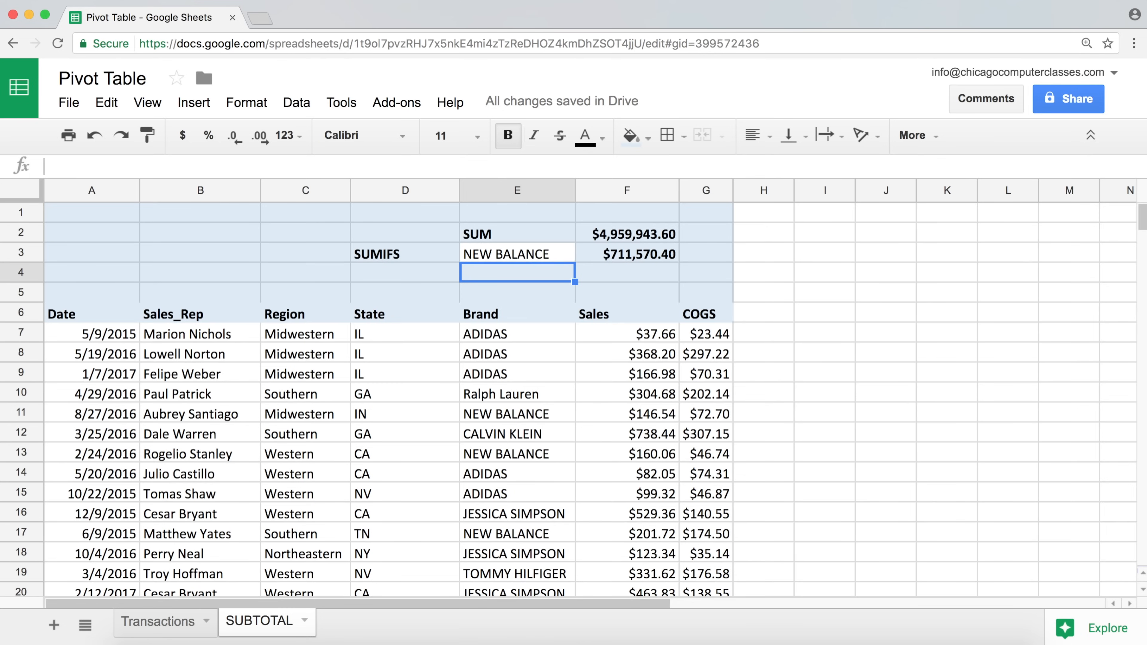
Enter the region criterion Midwestern in cell E4, below the brand criterion.
left_click(499, 420)
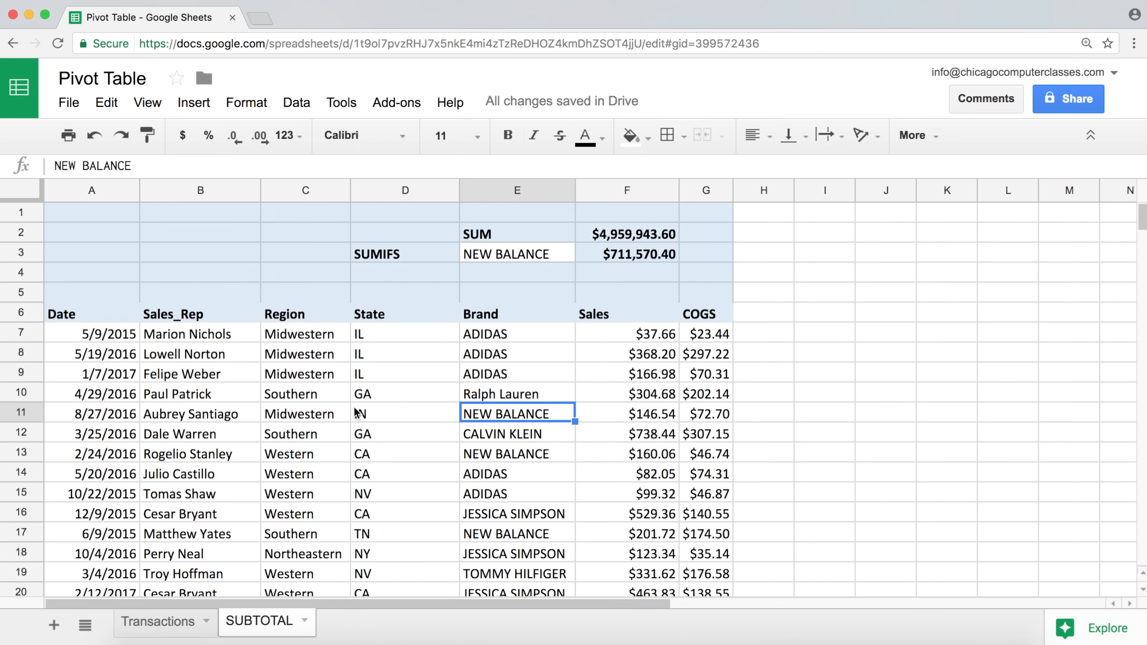
left_click(311, 418)
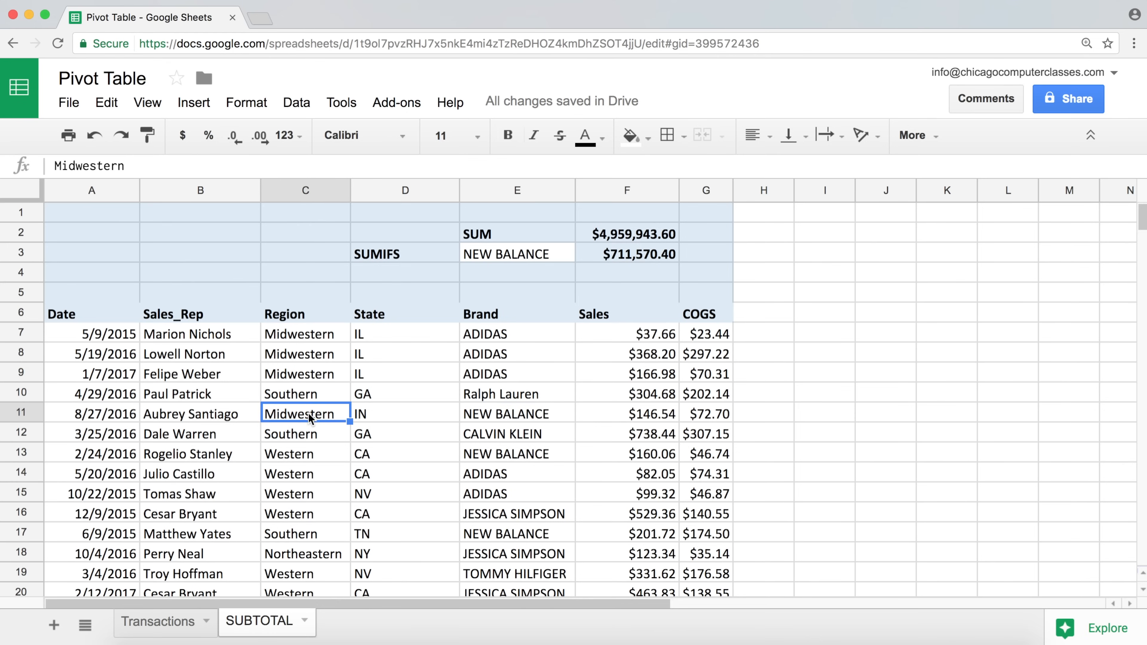
left_click(508, 419)
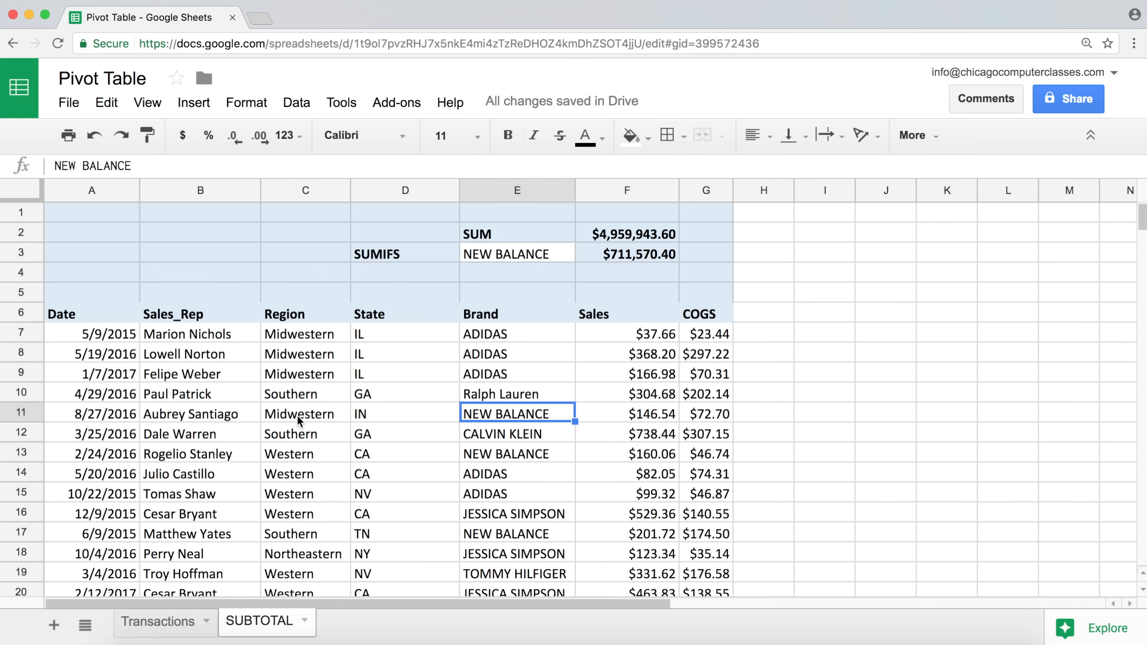
left_click(523, 271)
type("Mid")
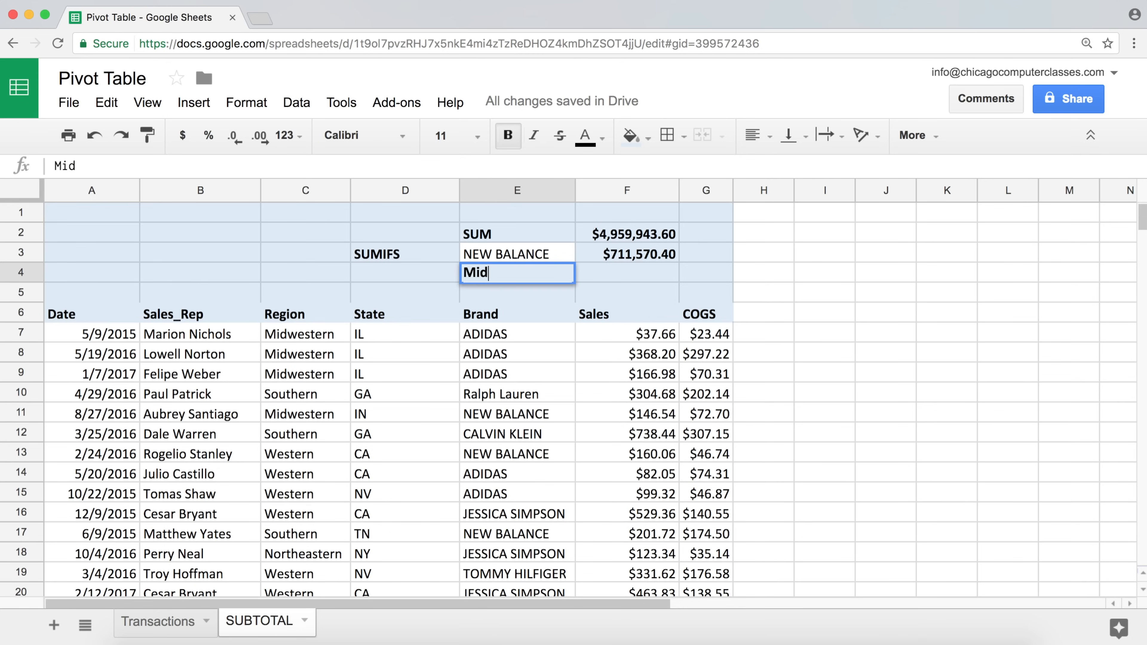
type("western")
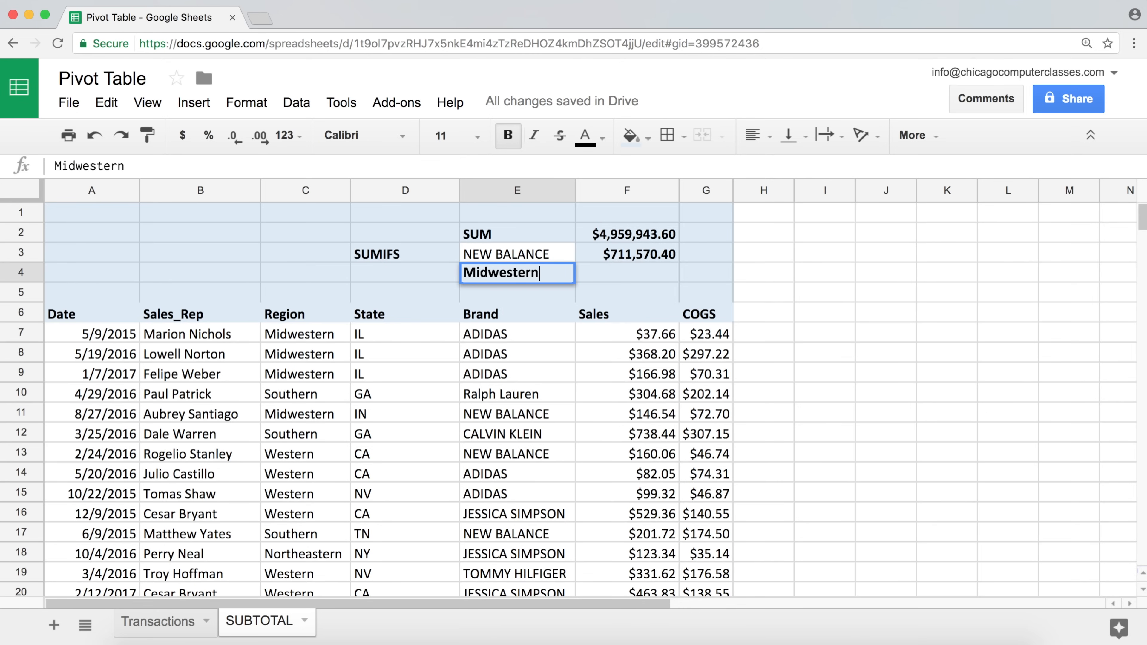
key("Tab")
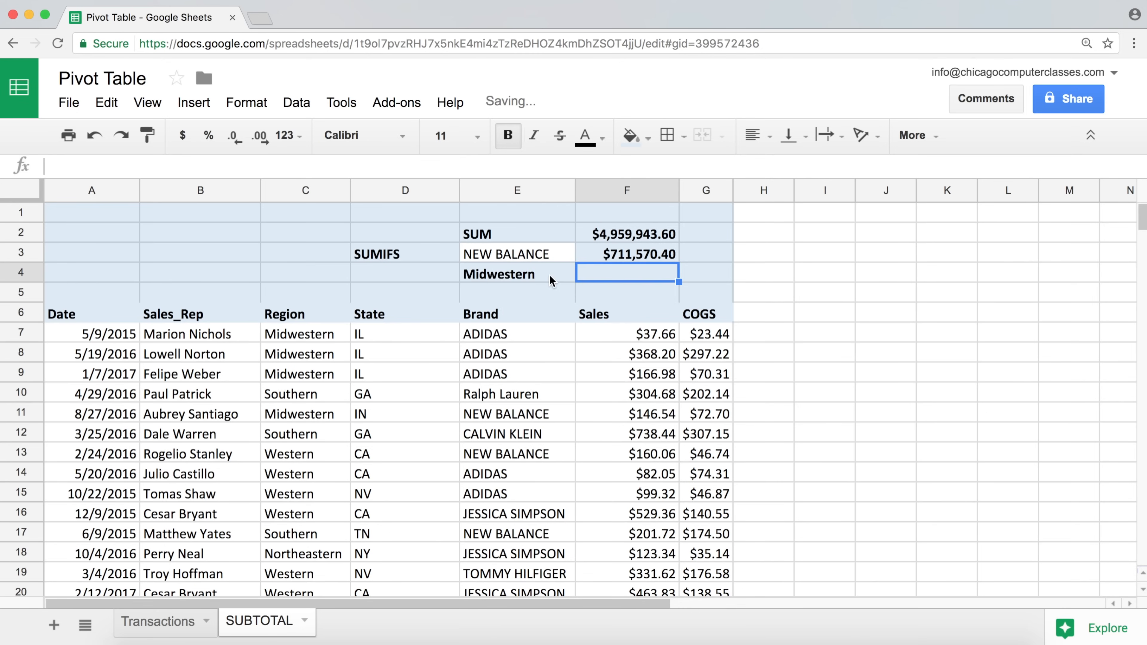
Copy the formatting of cell E3 onto the Midwestern cell E4.
left_click(533, 253)
left_click(147, 135)
left_click(506, 274)
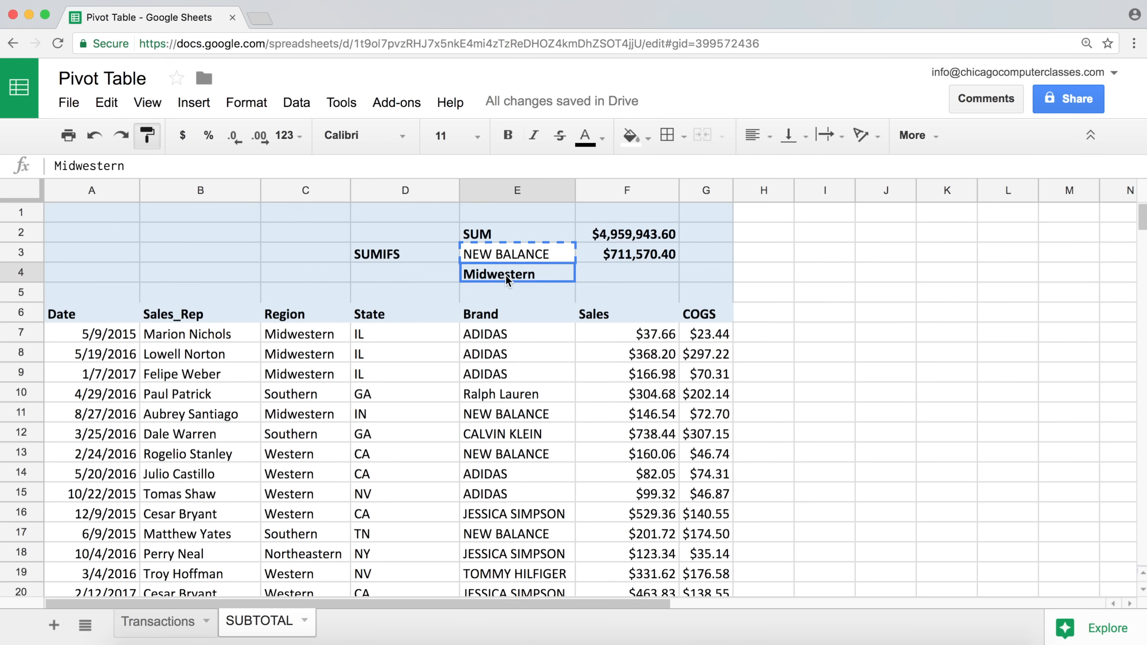
left_click(642, 275)
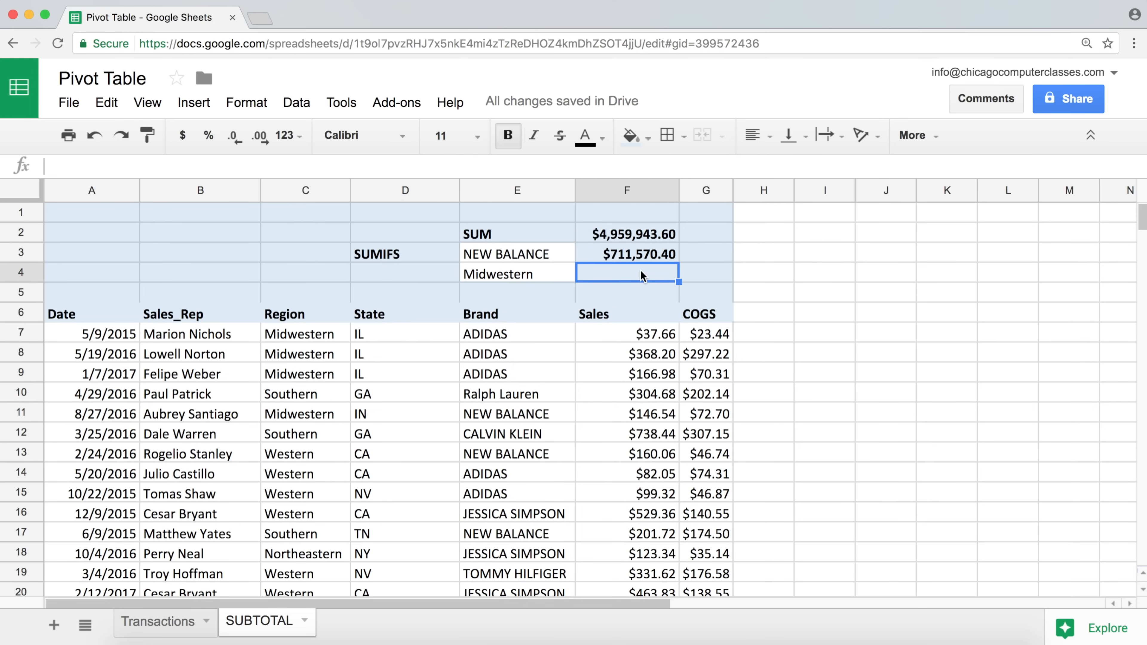
left_click(633, 255)
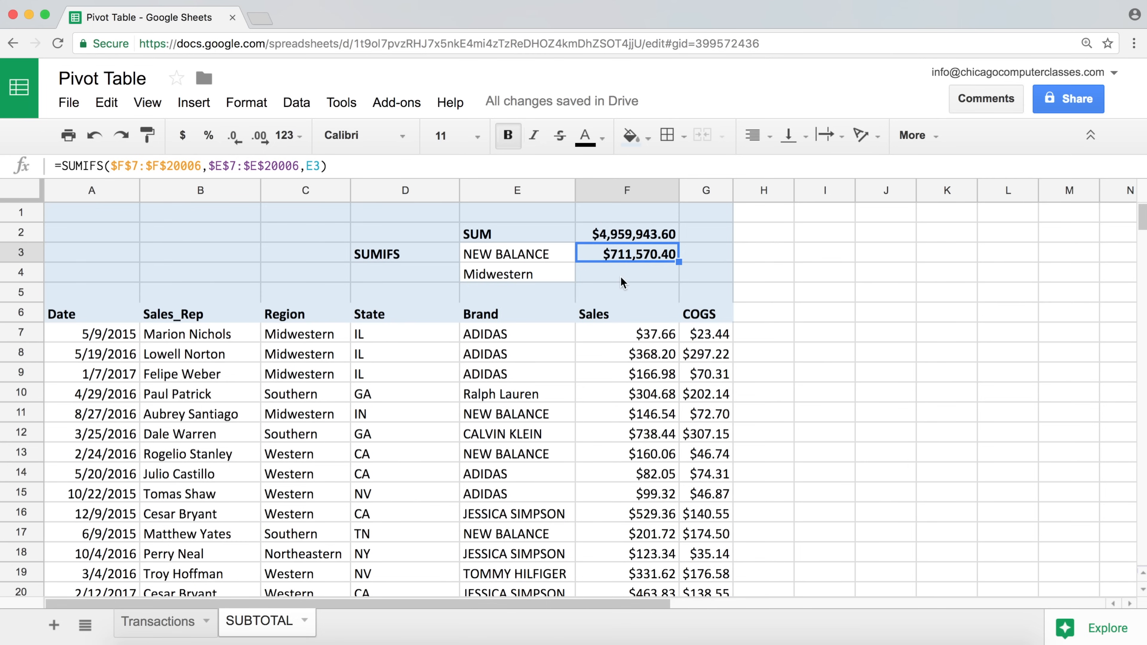
Label cell D4 "SUMIFS 2 conditions" and widen column D to fit the text.
left_click(377, 274)
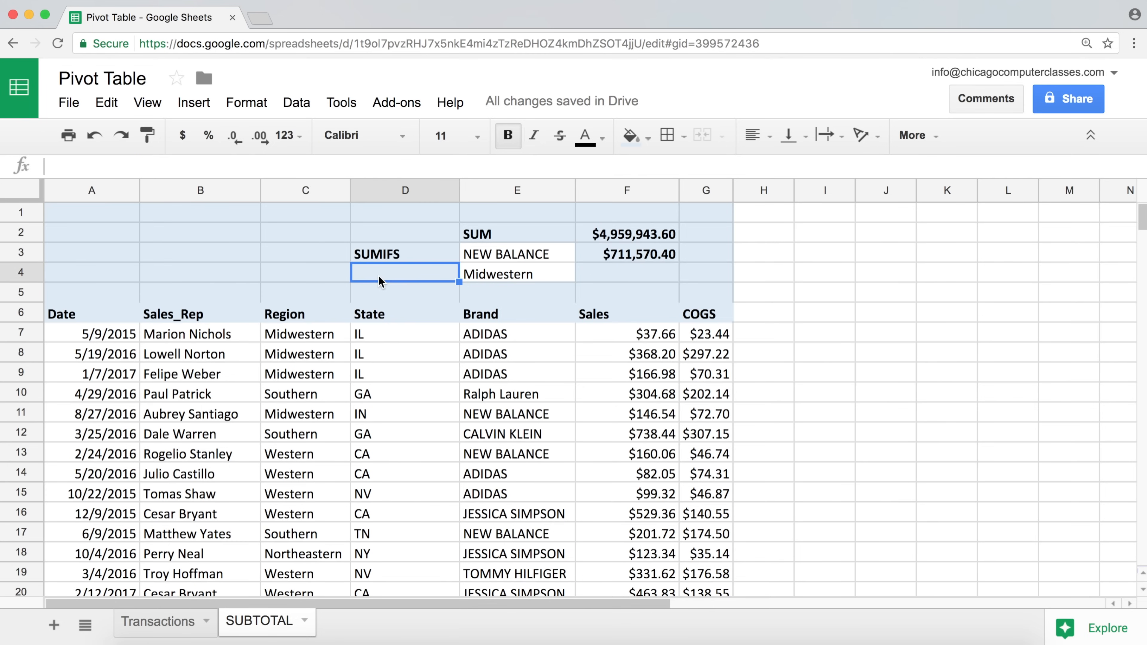
type("SUMIFS")
key("BackSpace")
key("BackSpace")
type("FS ")
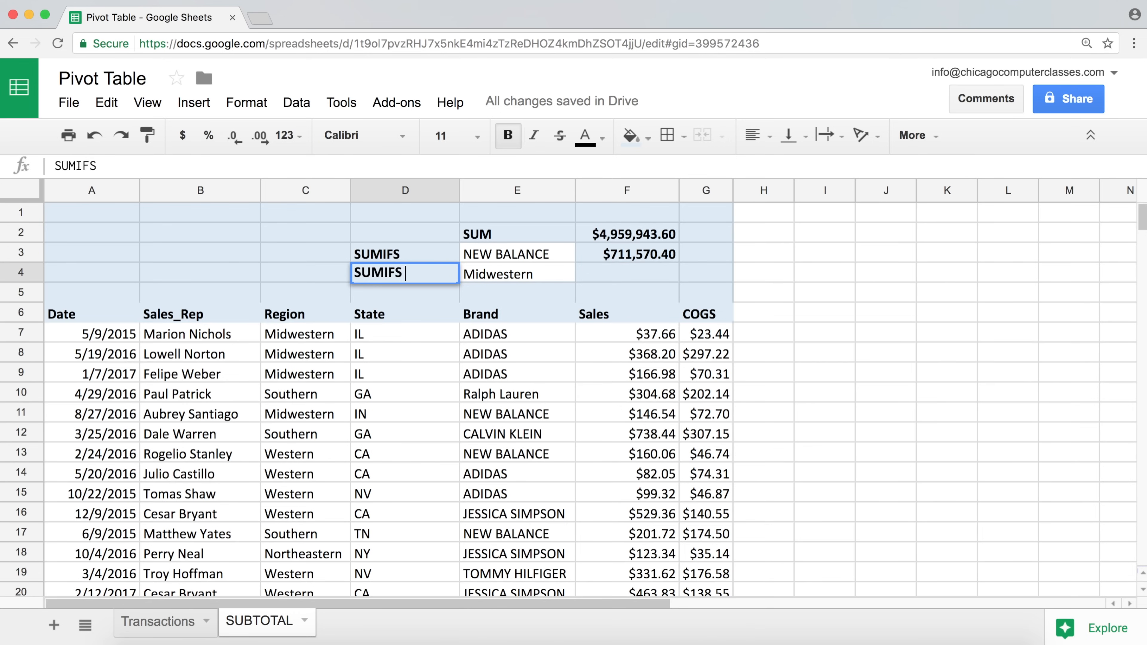
type("2 conditions")
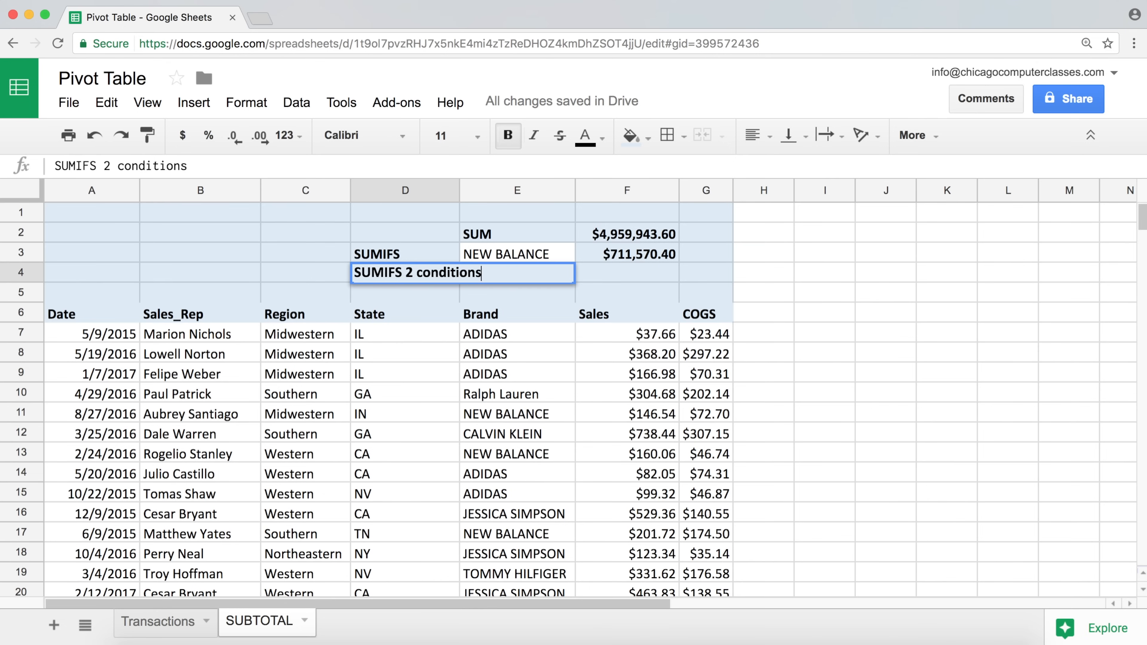
key("Return")
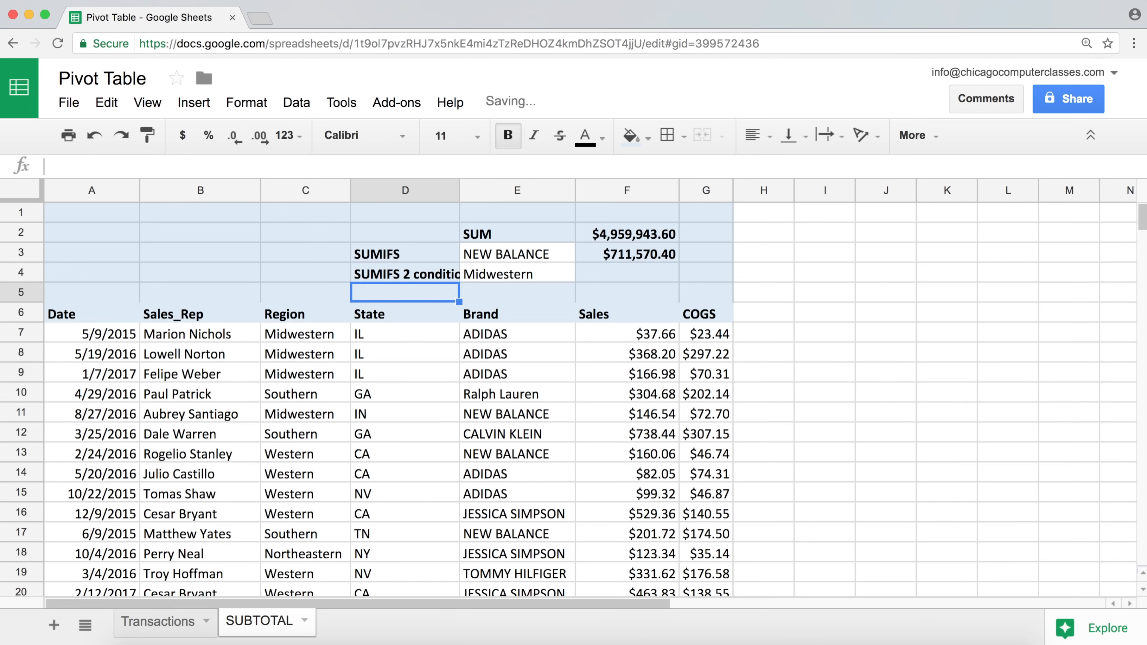
left_click_drag(457, 193, 490, 194)
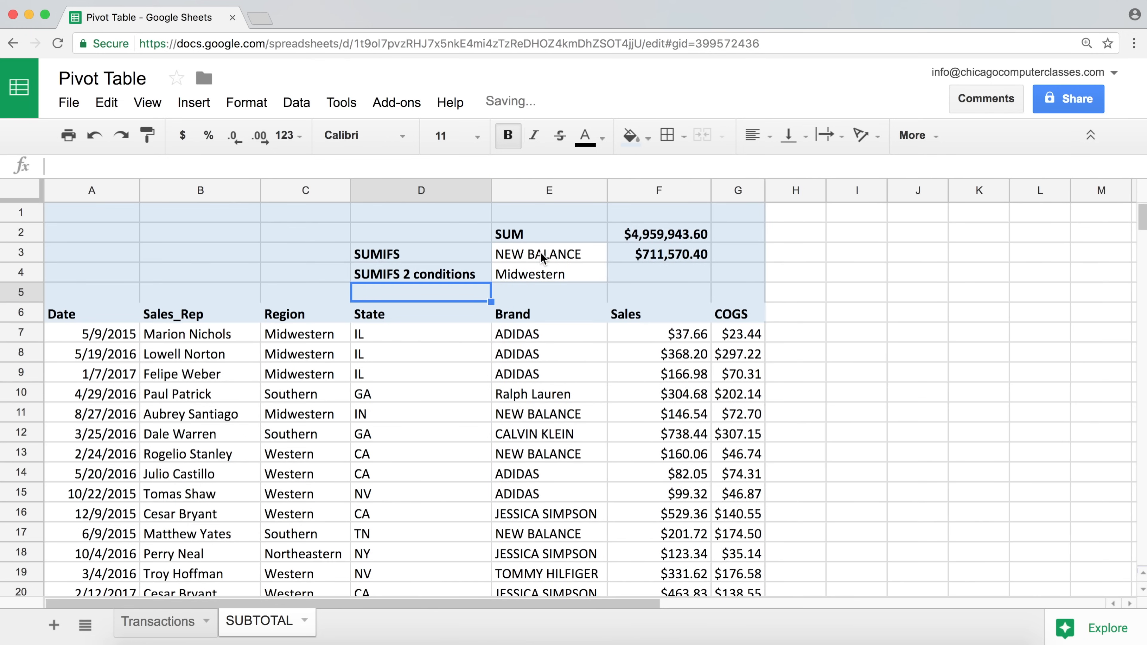
Start a SUMIFS formula in cell F4 with the absolute sales range $F$7:$F$20006 as the sum range.
left_click(537, 279)
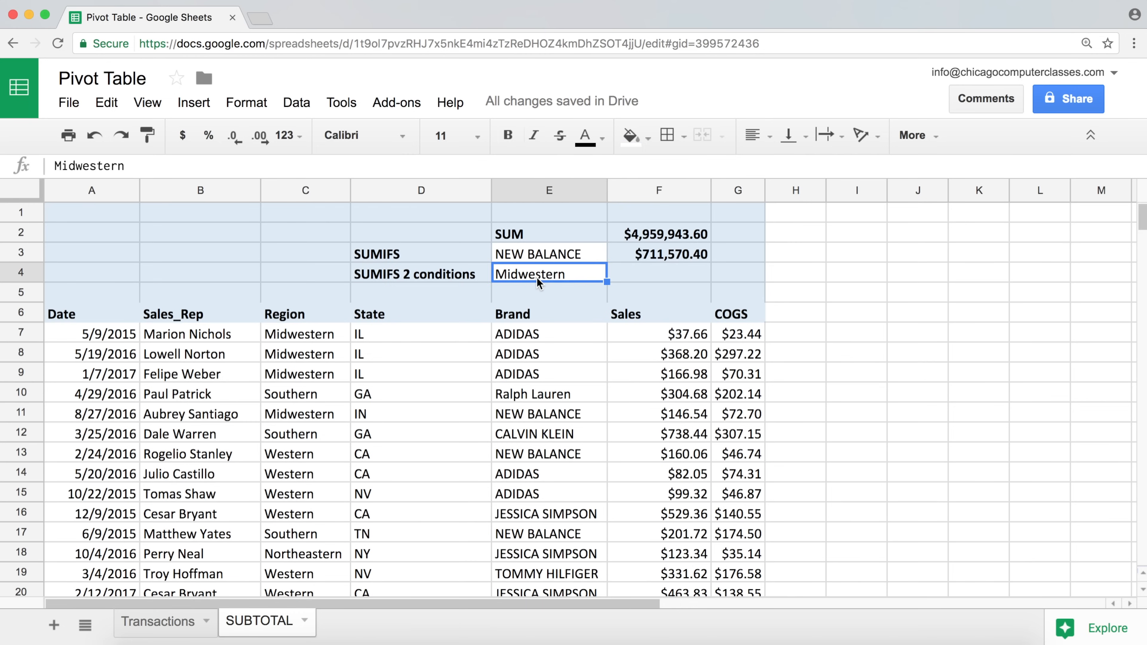
left_click(640, 250)
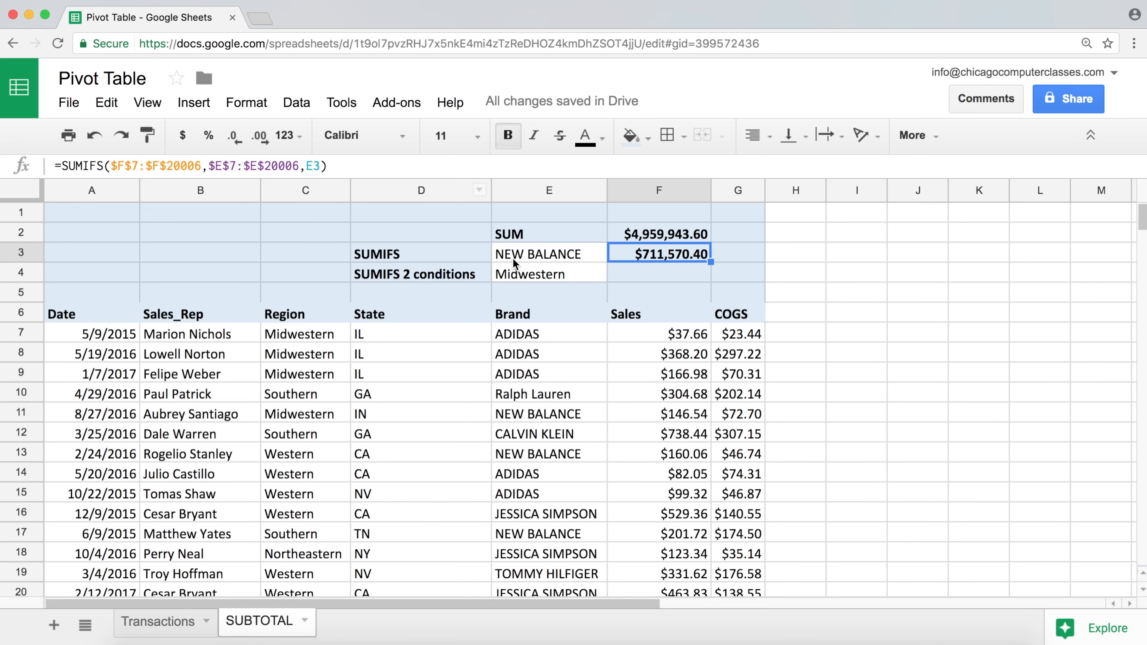
left_click(663, 279)
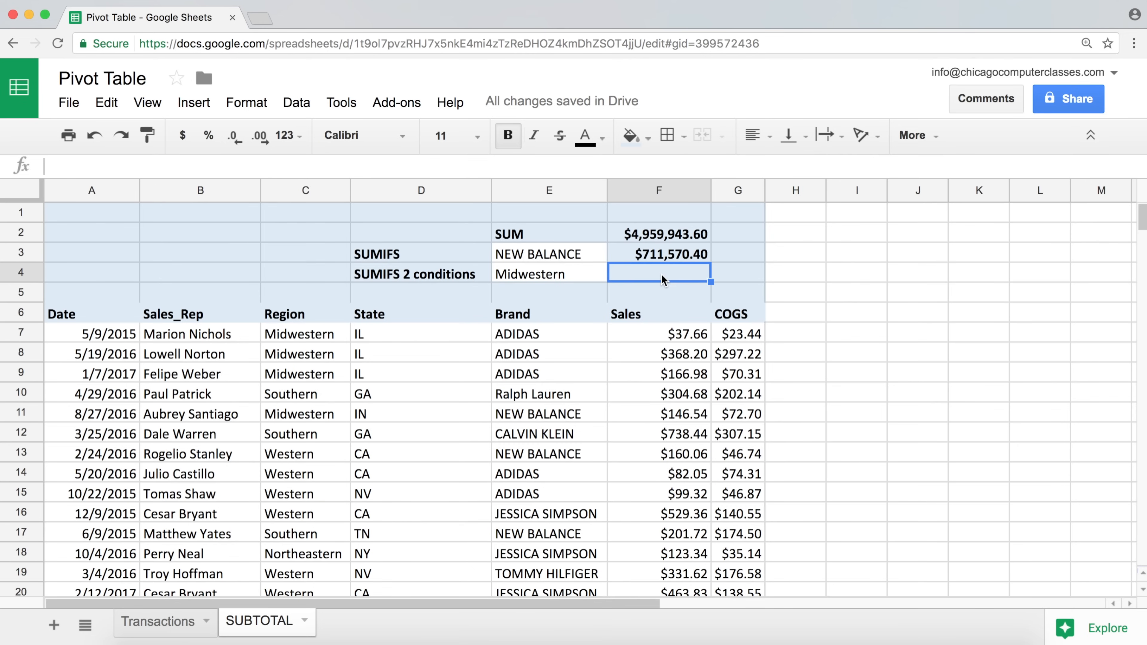
type("=")
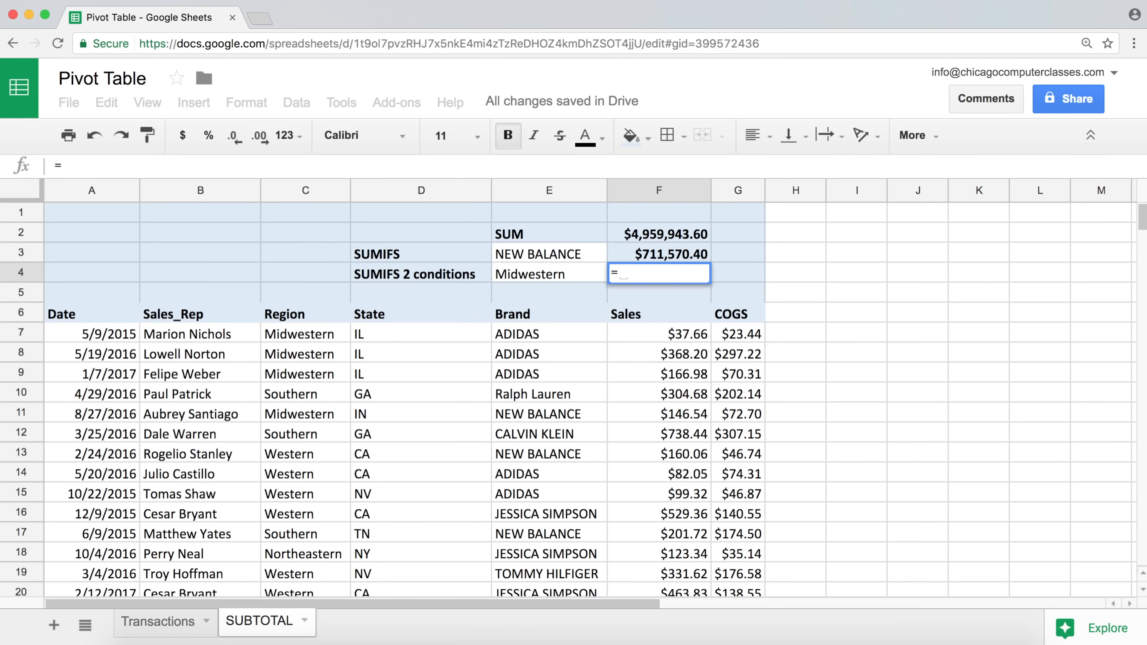
type("sumifs")
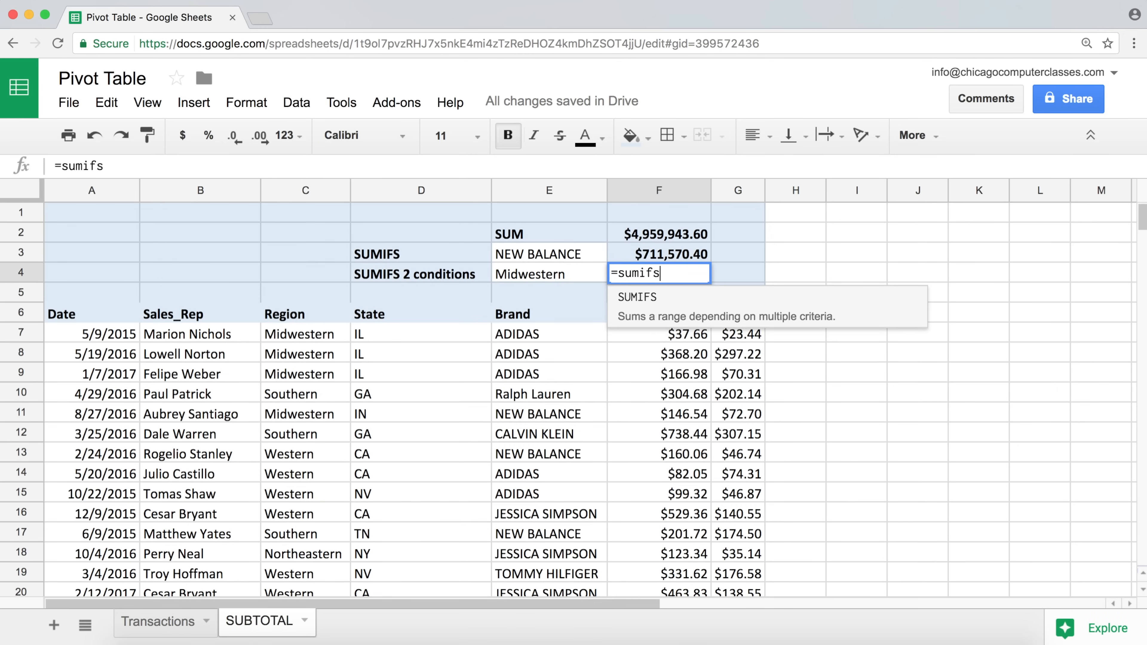
key("Tab")
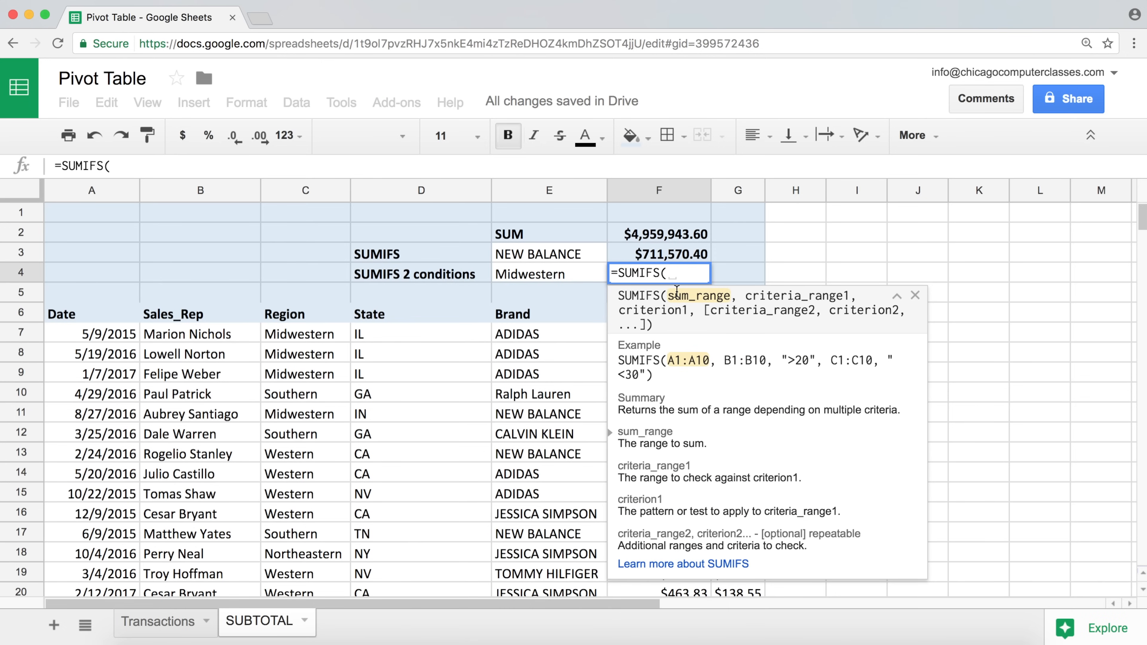
type("f")
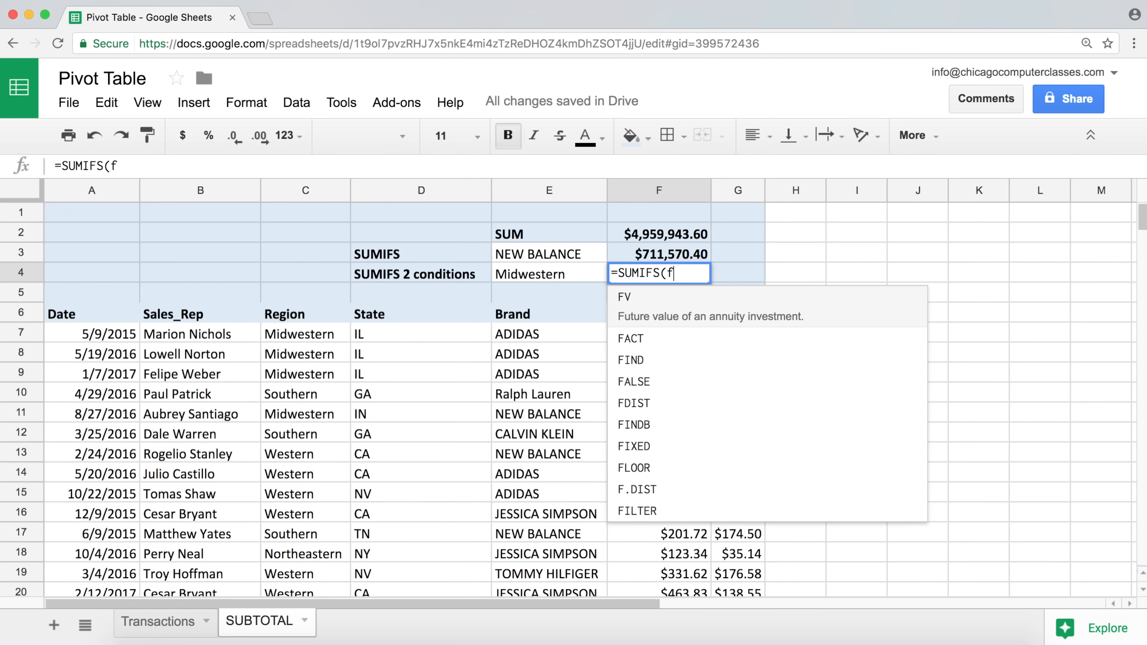
type("7:")
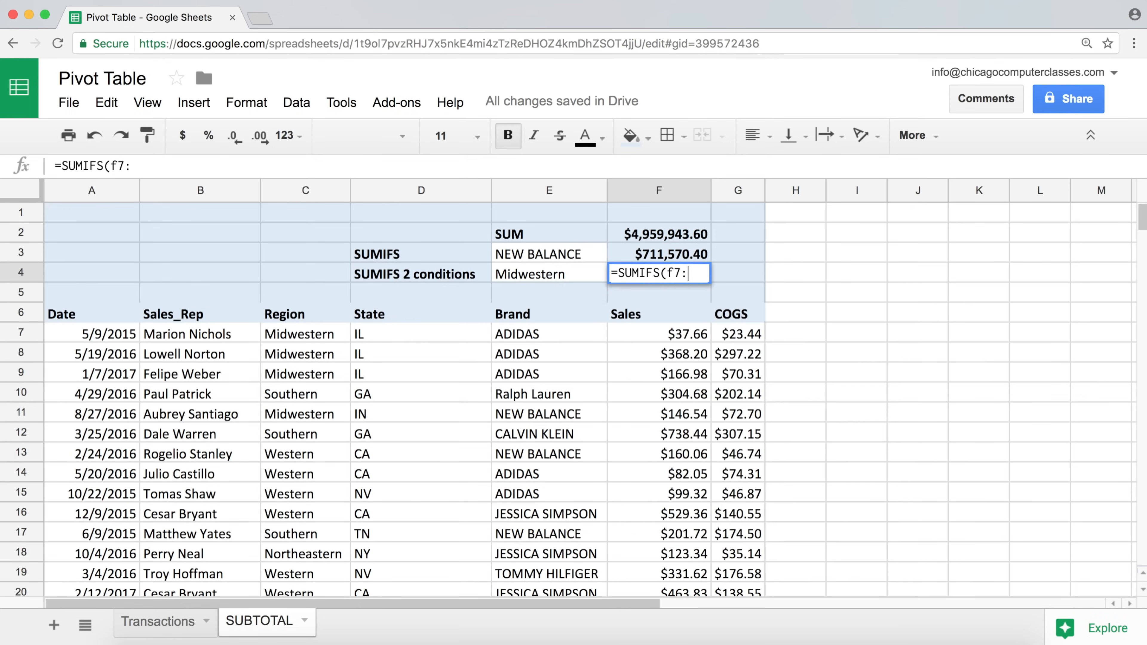
type("f2000")
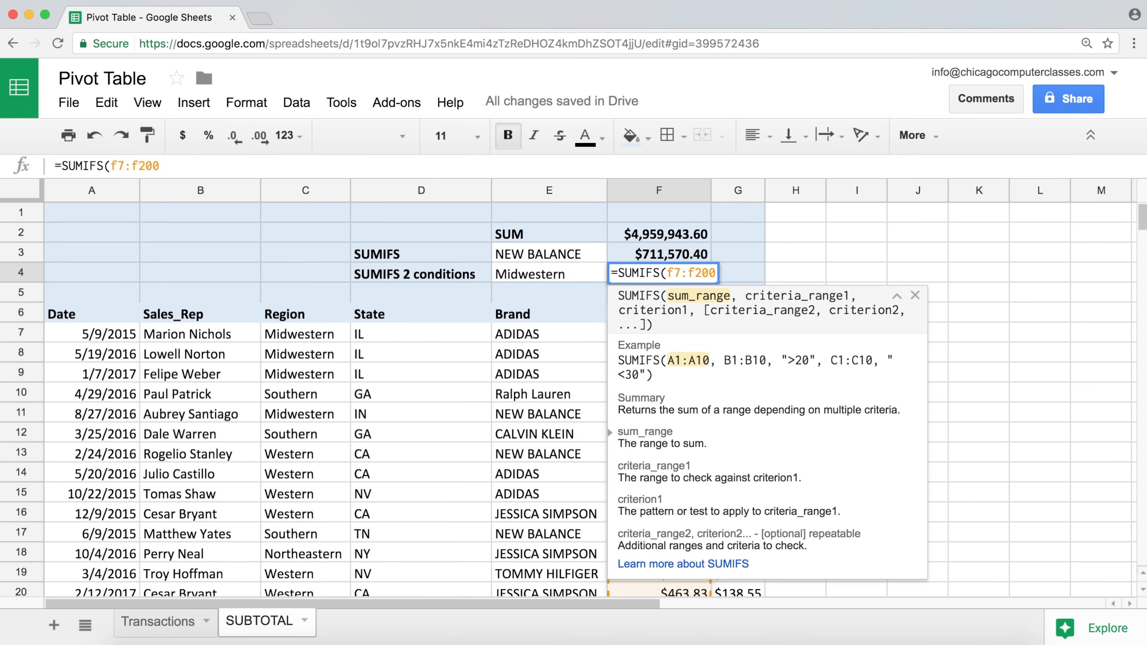
type("6")
key("F4")
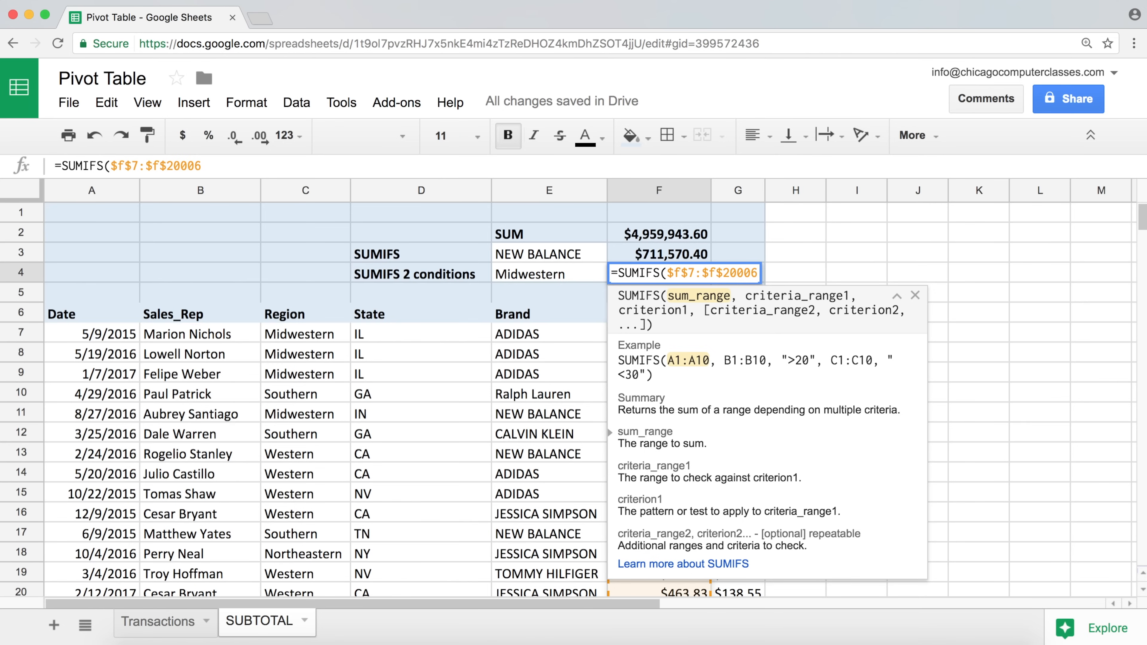
Add the first condition to the F4 SUMIFS formula: brand range $E$7:$E$20006 matched against cell E3.
type(",")
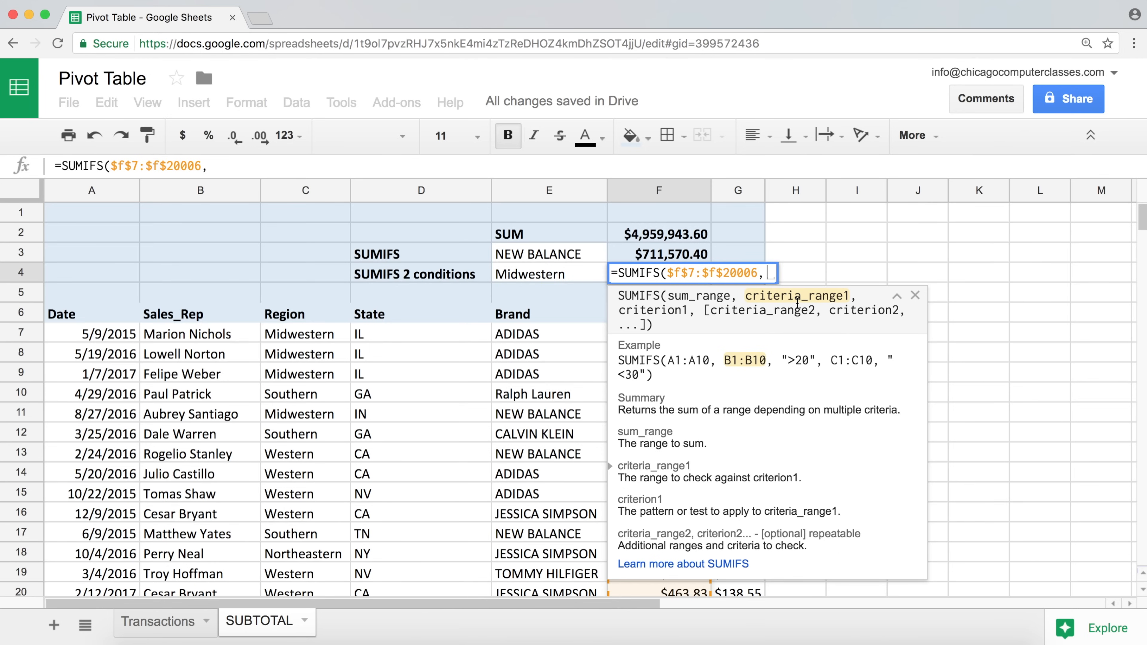
type("e")
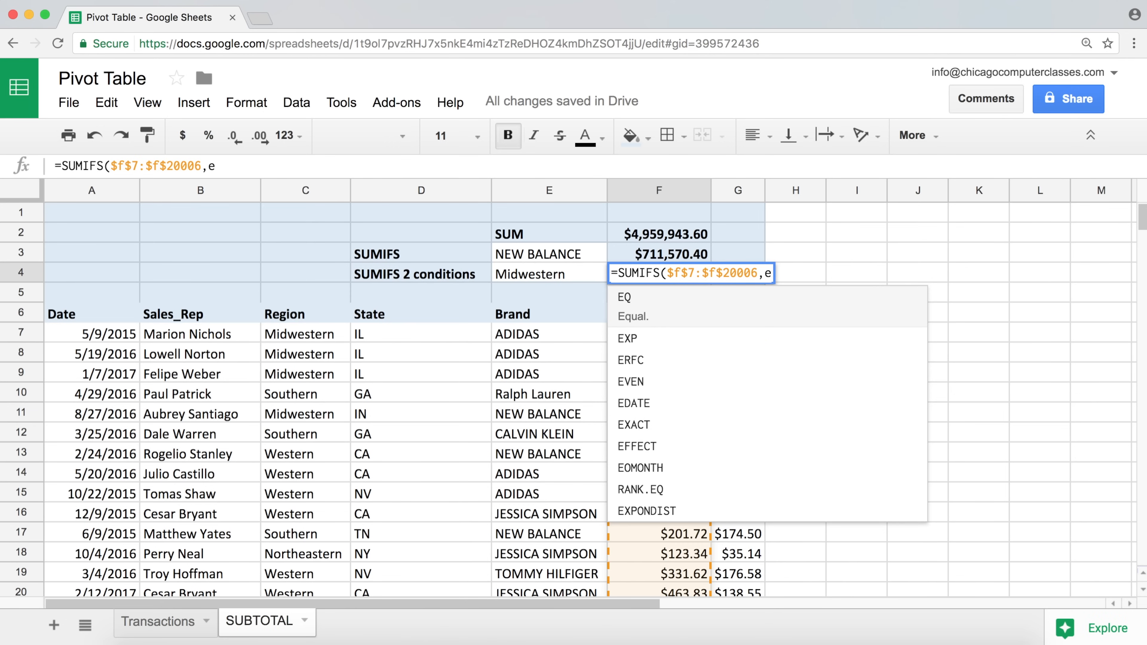
type("7:")
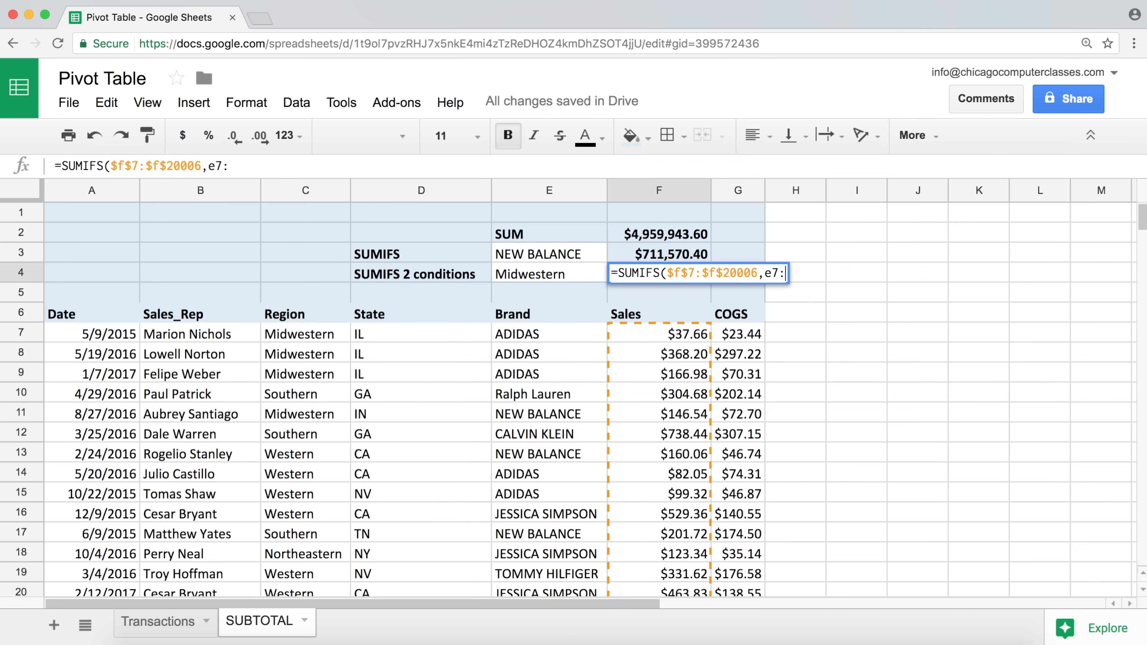
type("e2")
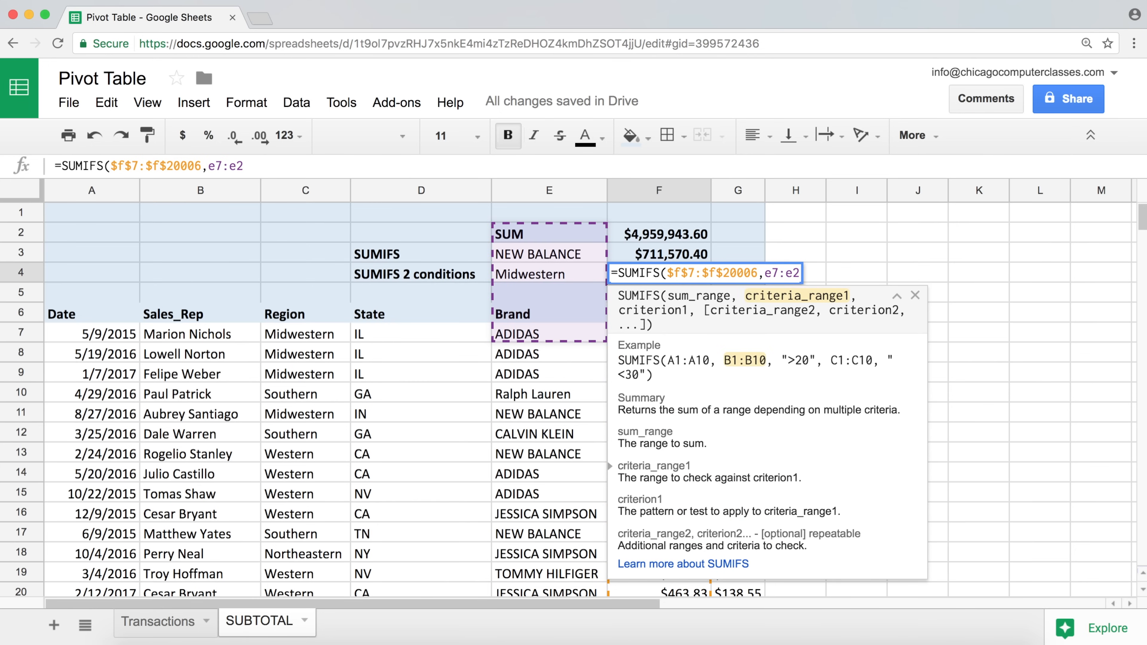
type("000")
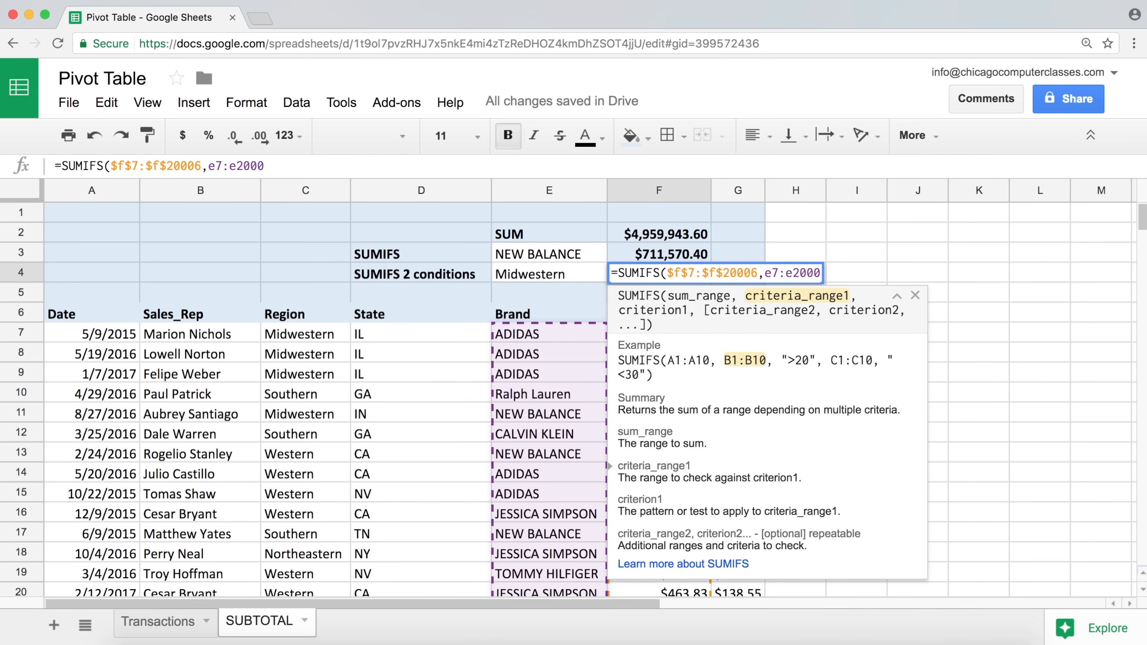
type("6")
key("F4")
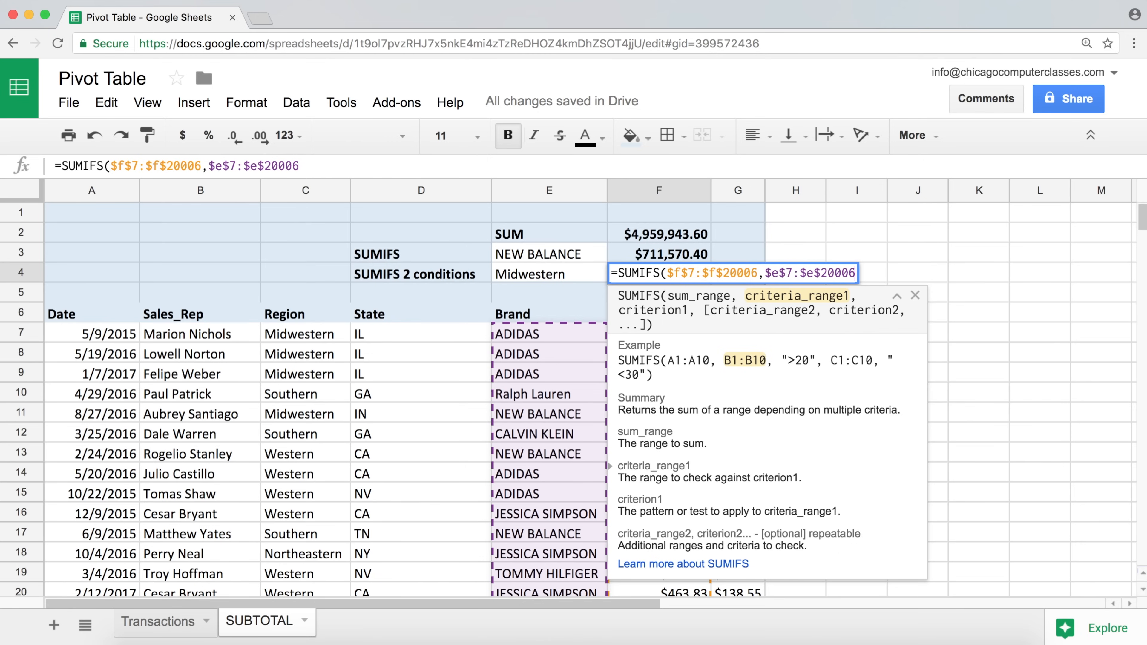
type(",")
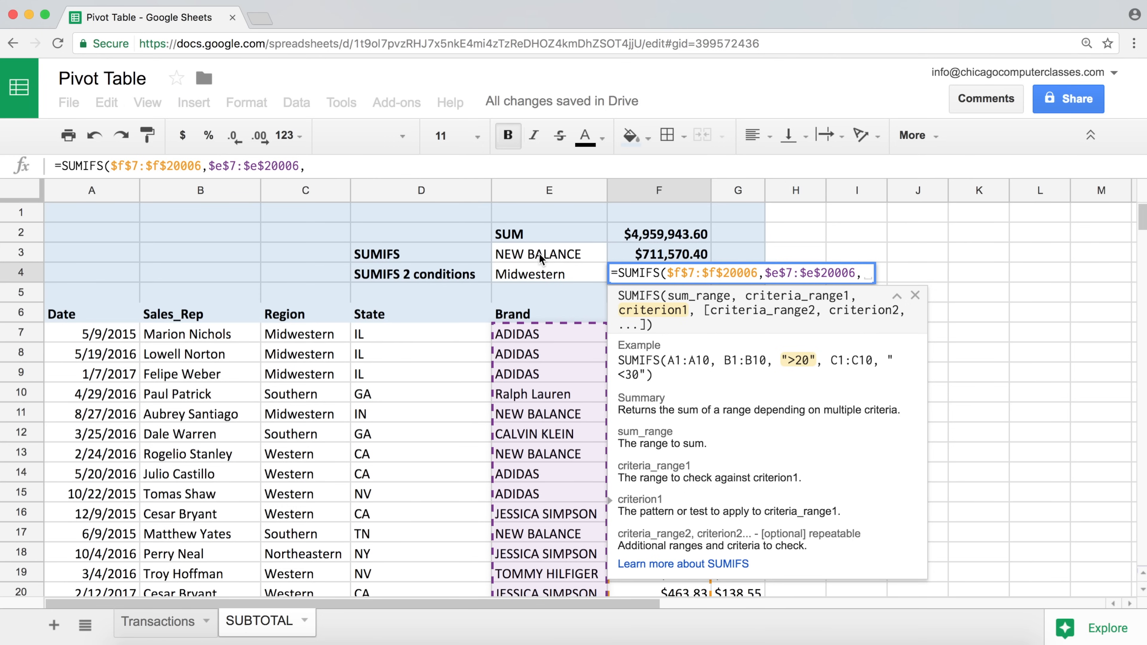
type("e3")
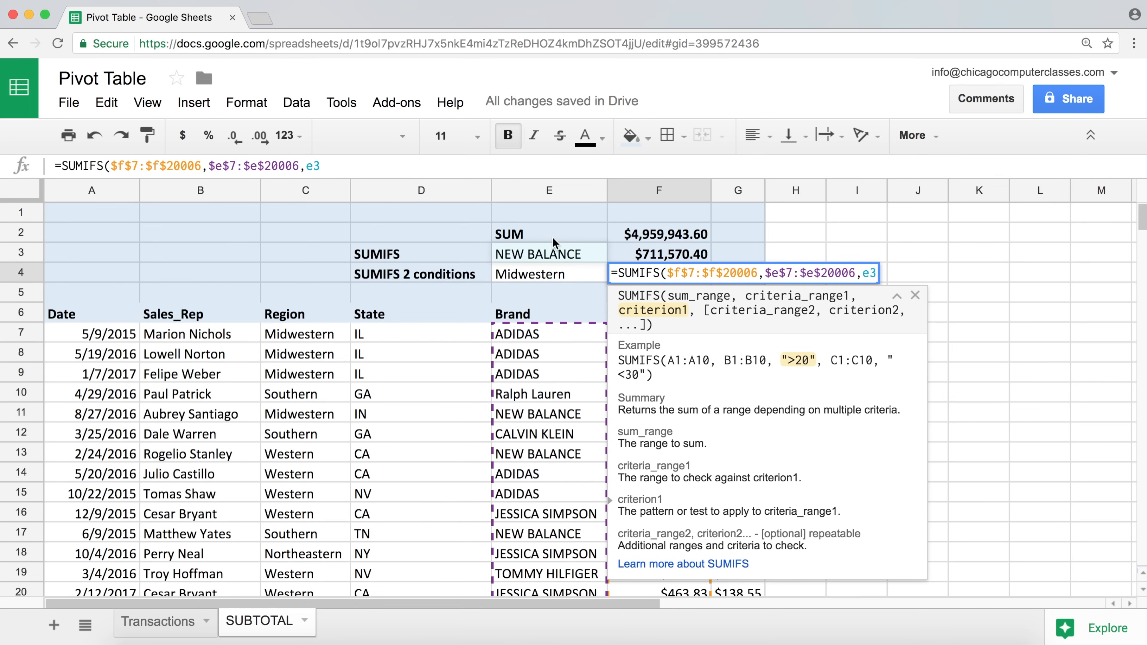
left_click(876, 277)
left_click(694, 165)
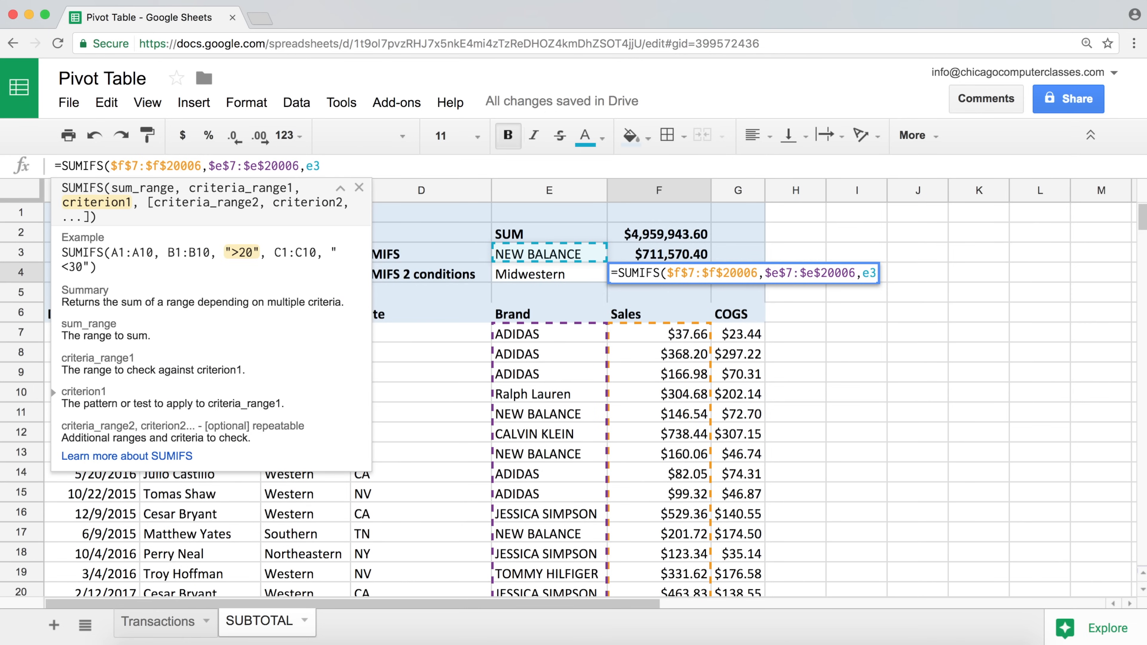
Add the second condition, region range $C$7:$C$20006 matched against cell E4, and complete the SUMIFS formula in F4.
type(",")
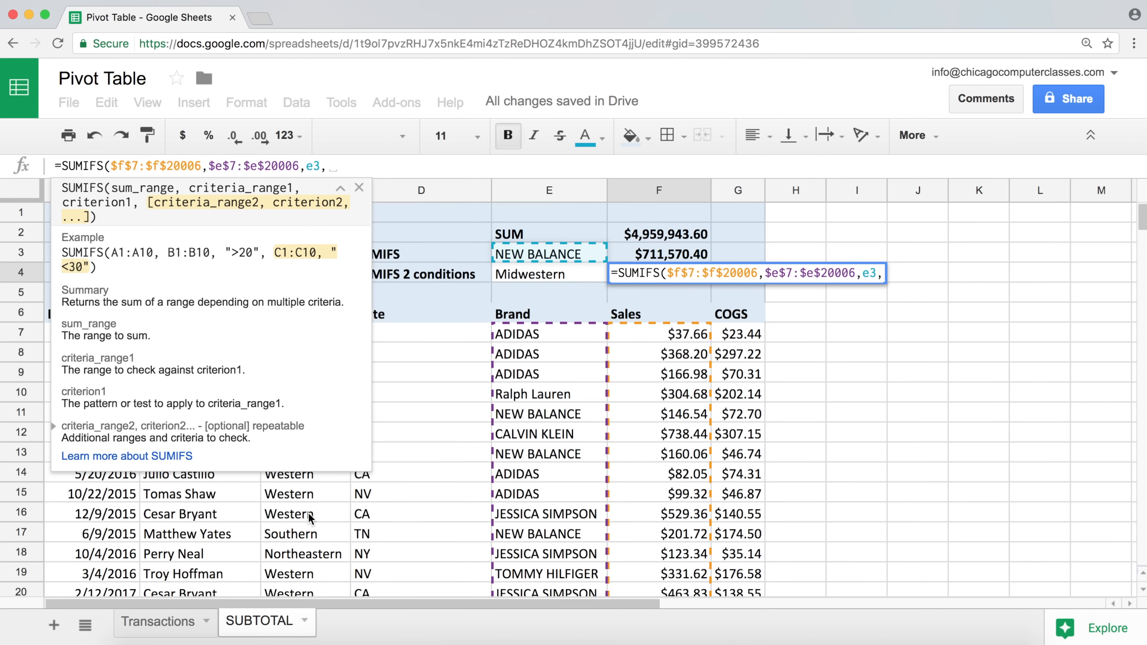
type("c7")
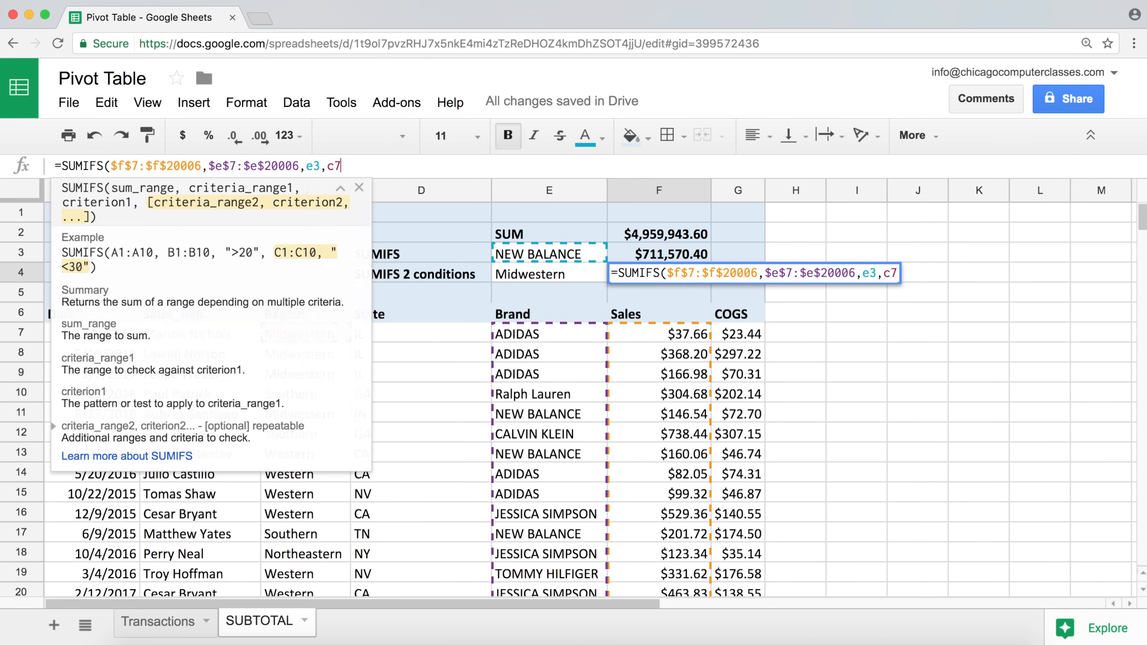
type(":c2000")
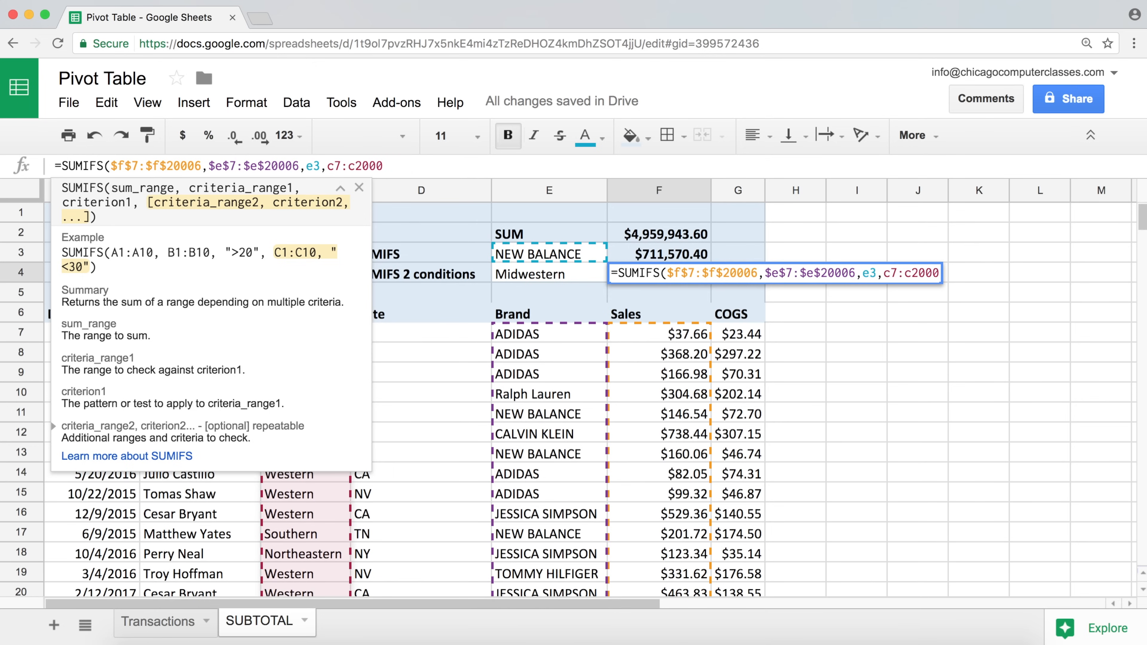
type("6")
key("F4")
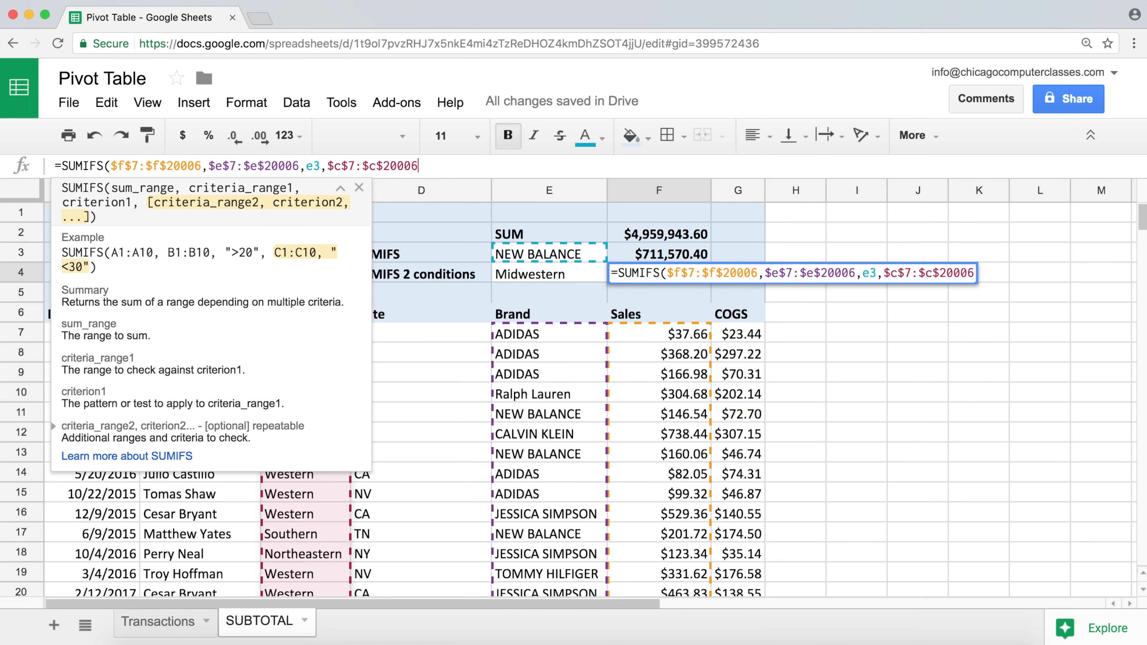
type(",")
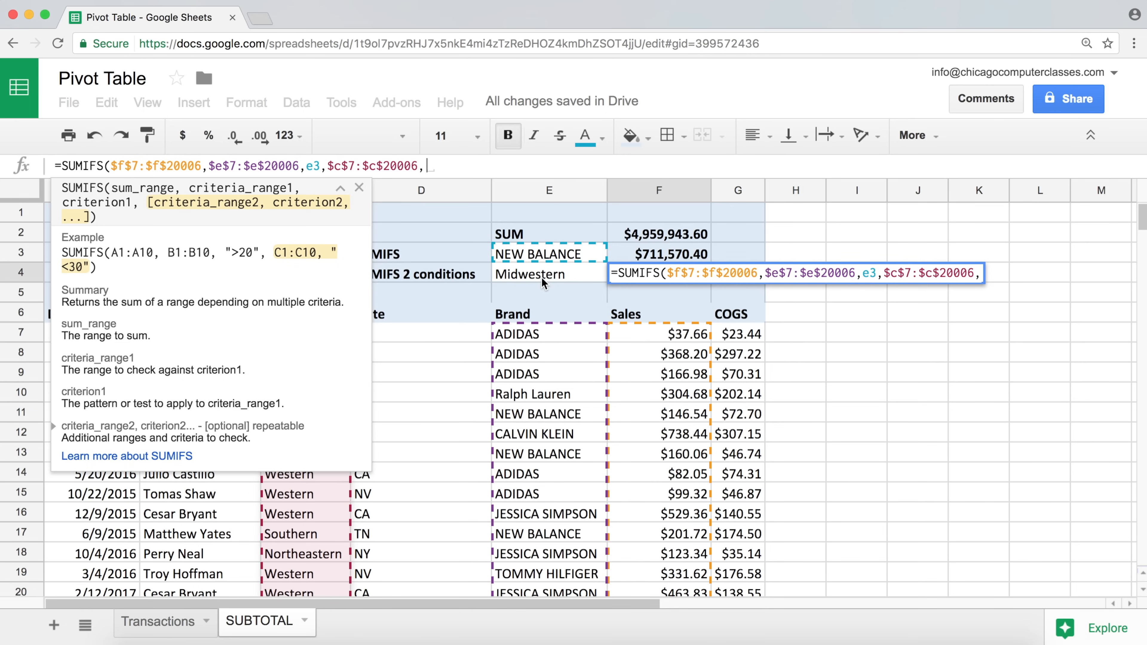
type("e4")
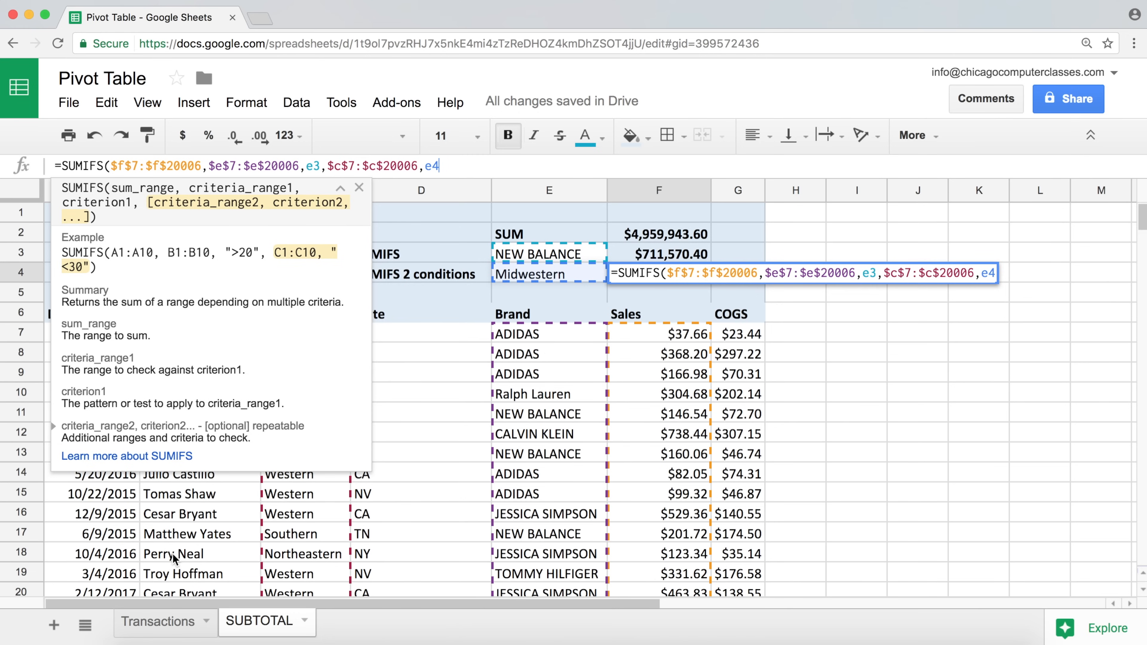
type(")")
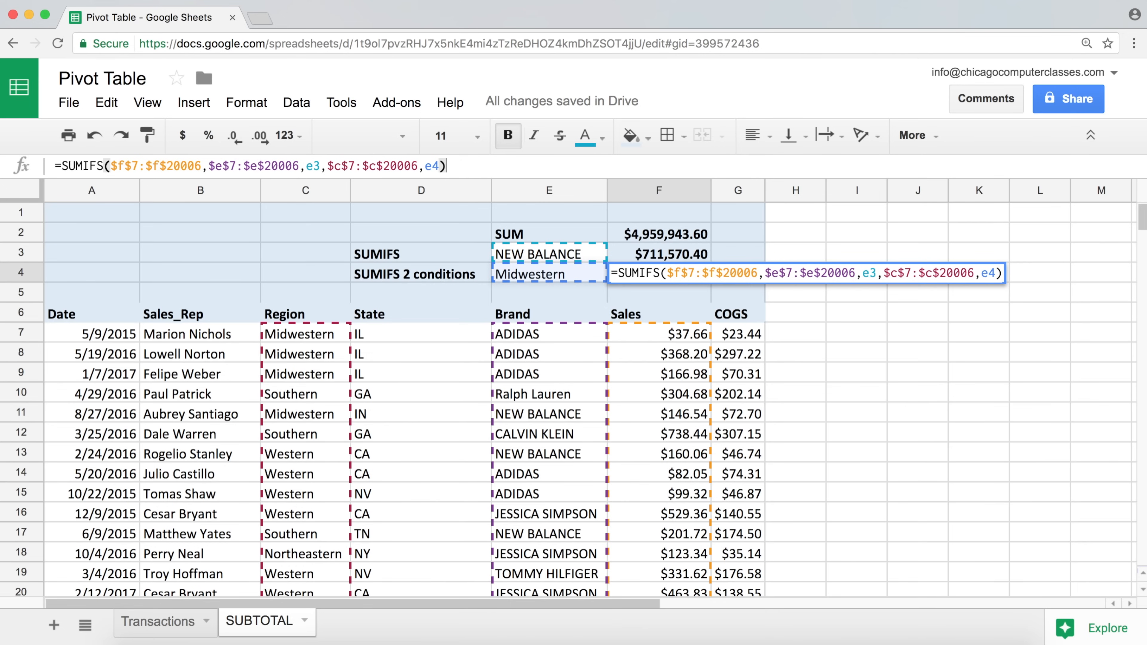
key("Return")
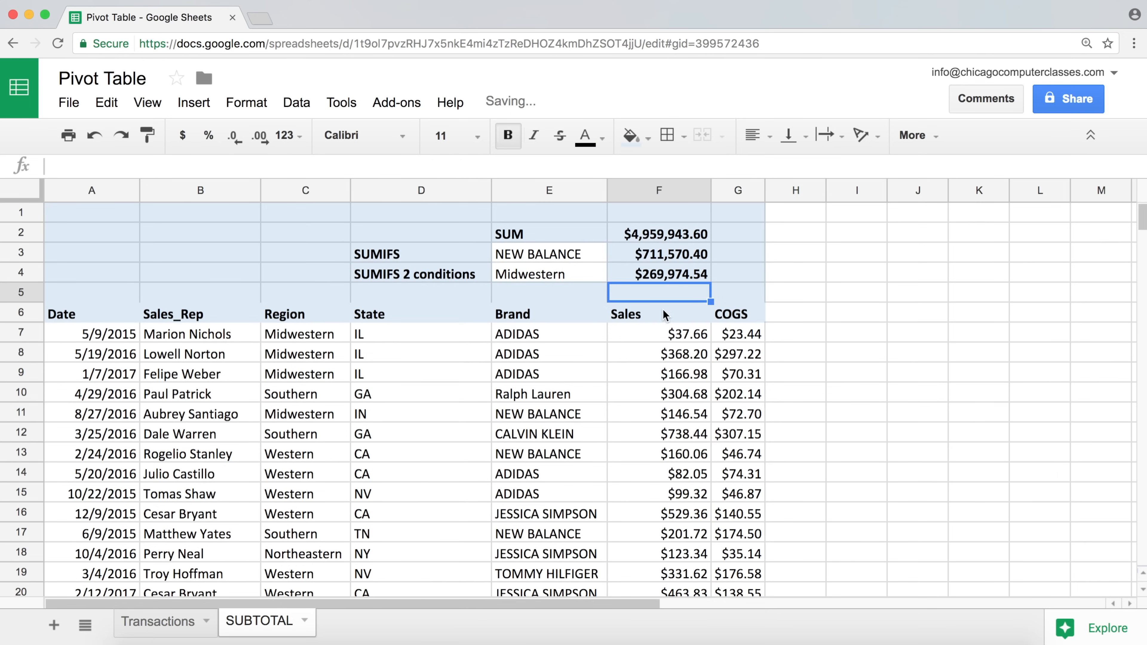
Change the brand criterion in cell E3 to ADIDAS.
left_click(667, 274)
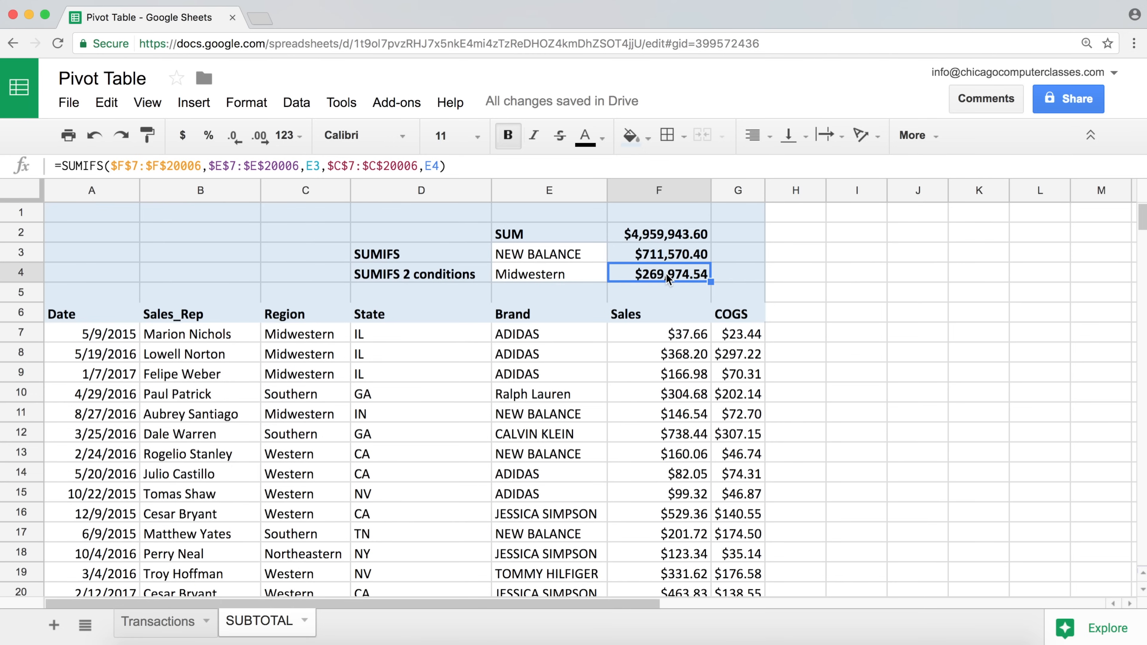
left_click(553, 275)
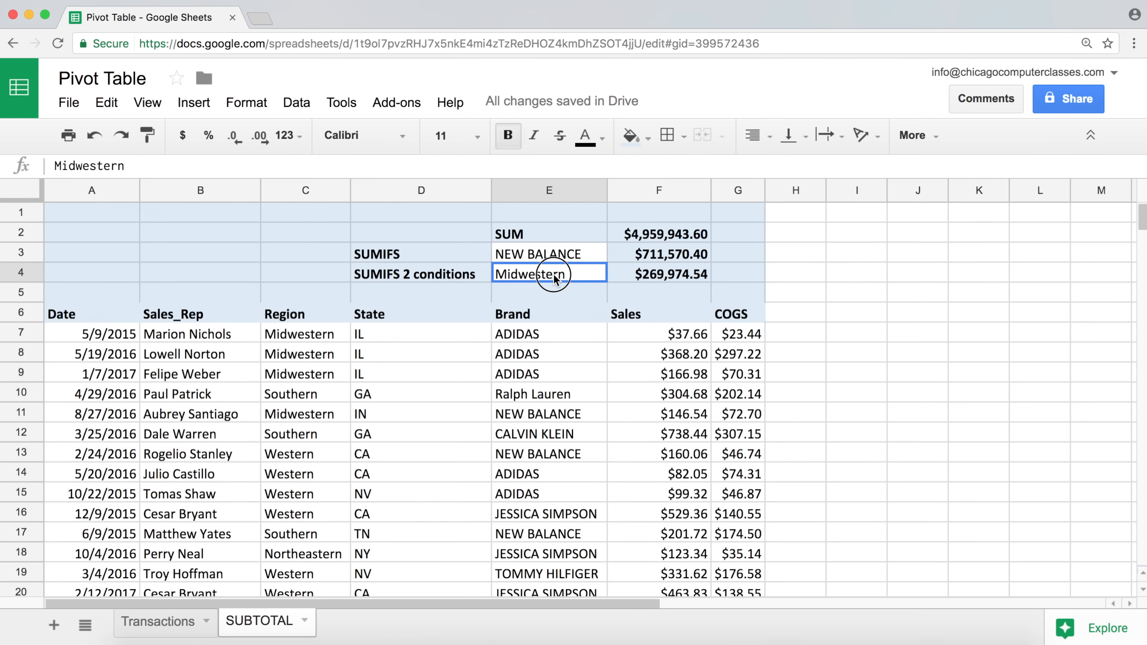
left_click(562, 261)
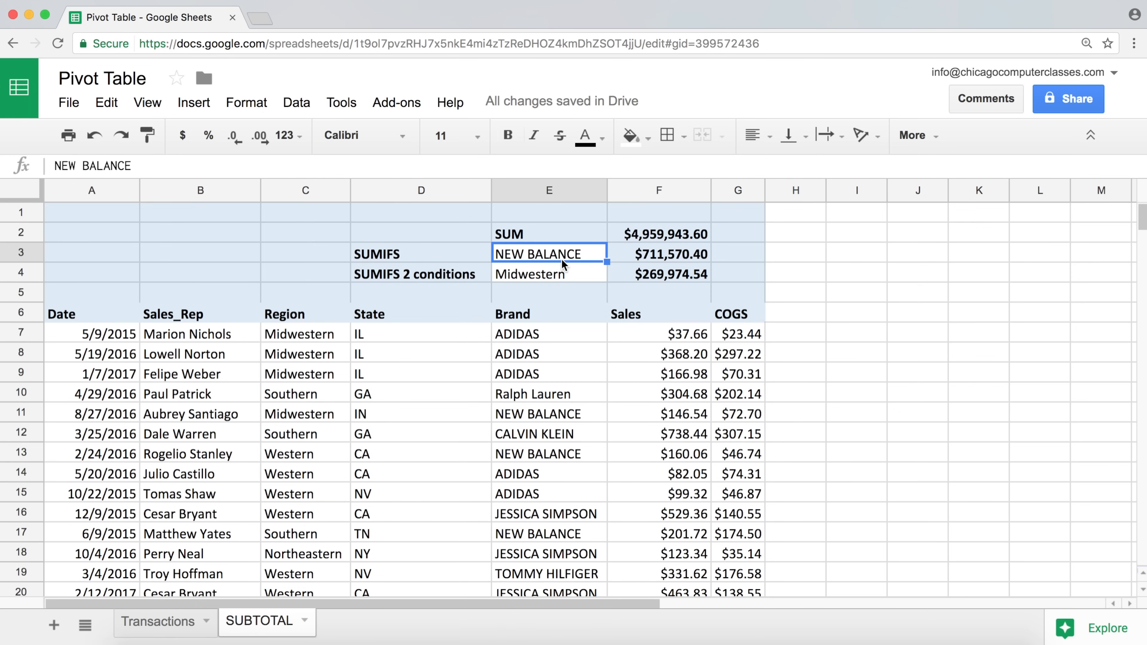
type("AD")
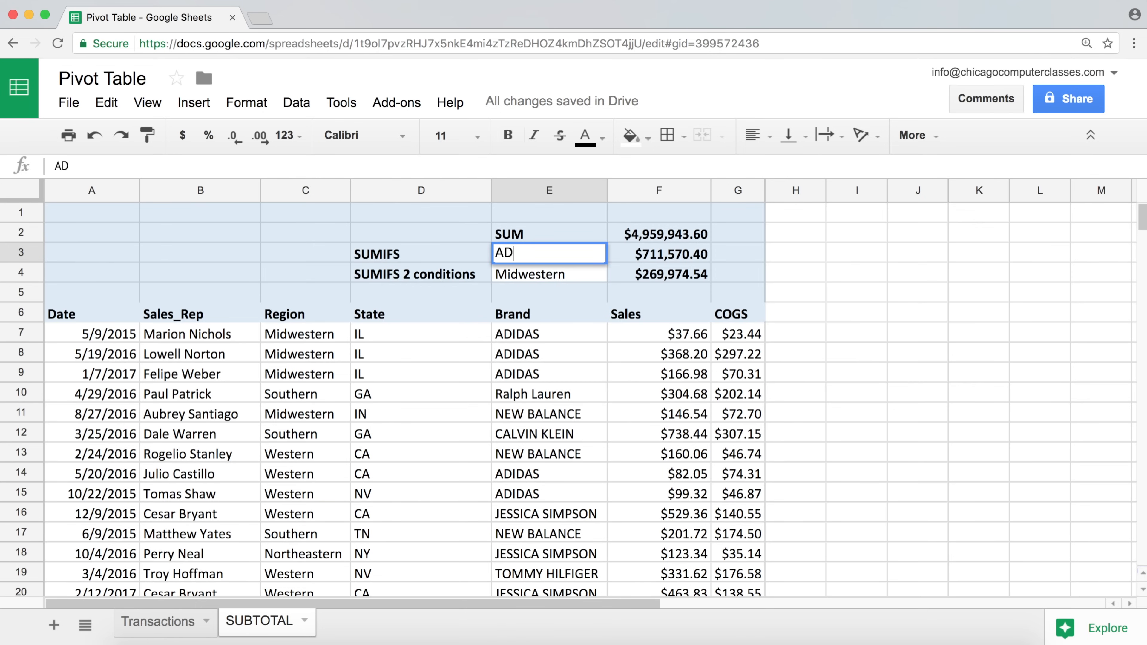
type("IDAS")
key("Return")
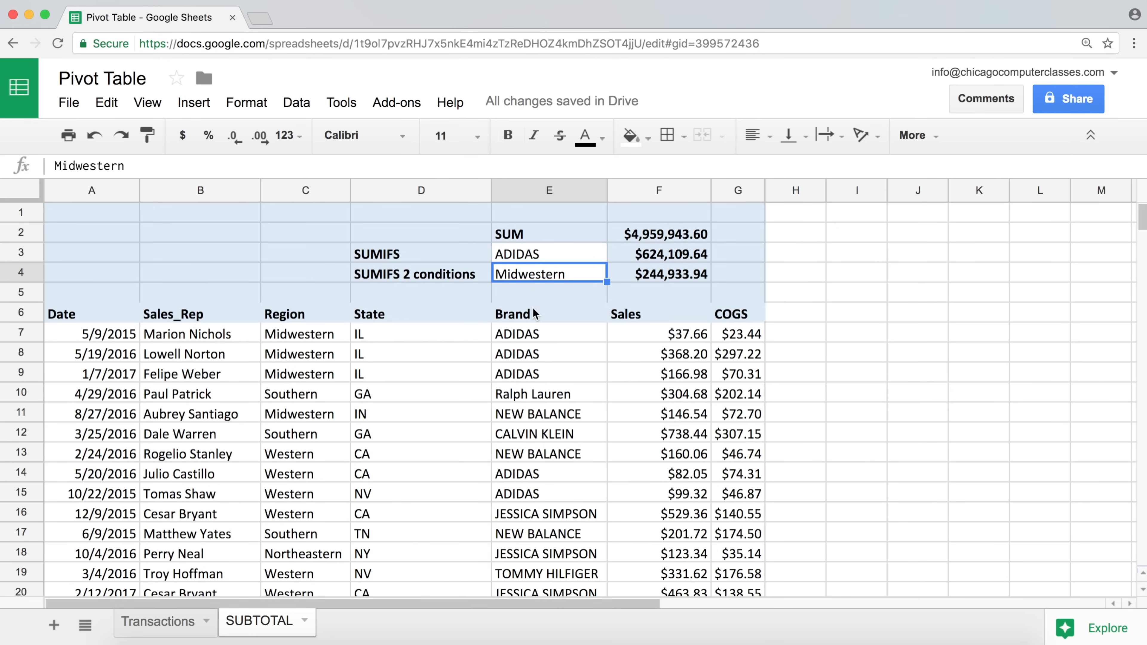
Change the region criterion in cell E4 to western and check the two-condition SUMIFS formula in F4.
type("westen")
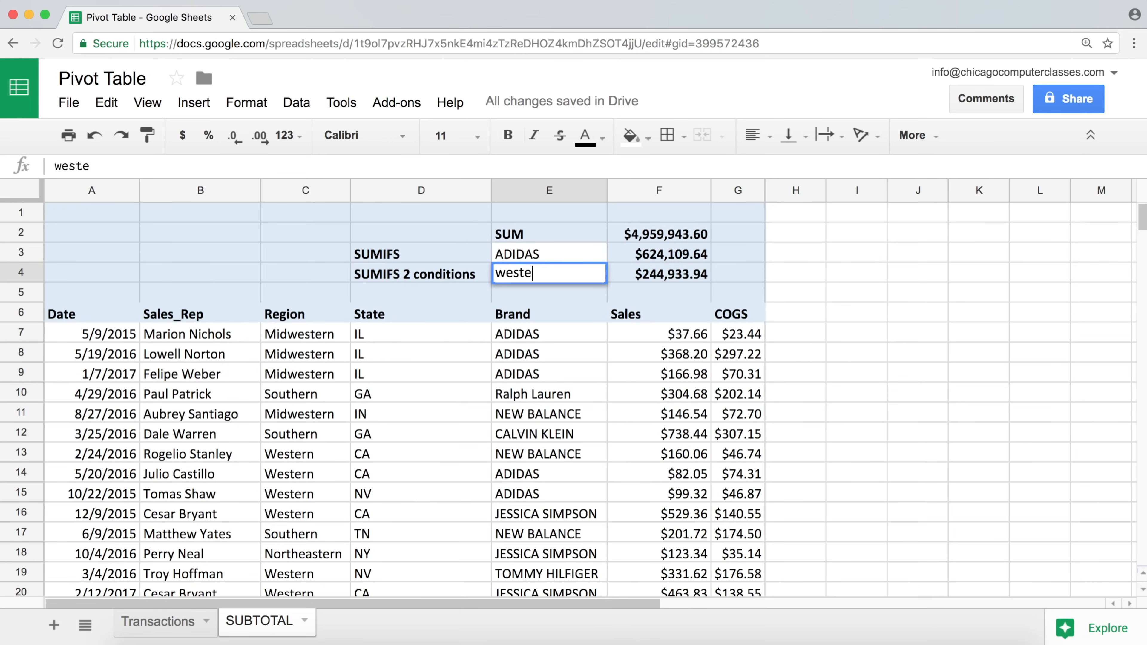
key("BackSpace")
type("rb")
key("BackSpace")
type("n")
key("Return")
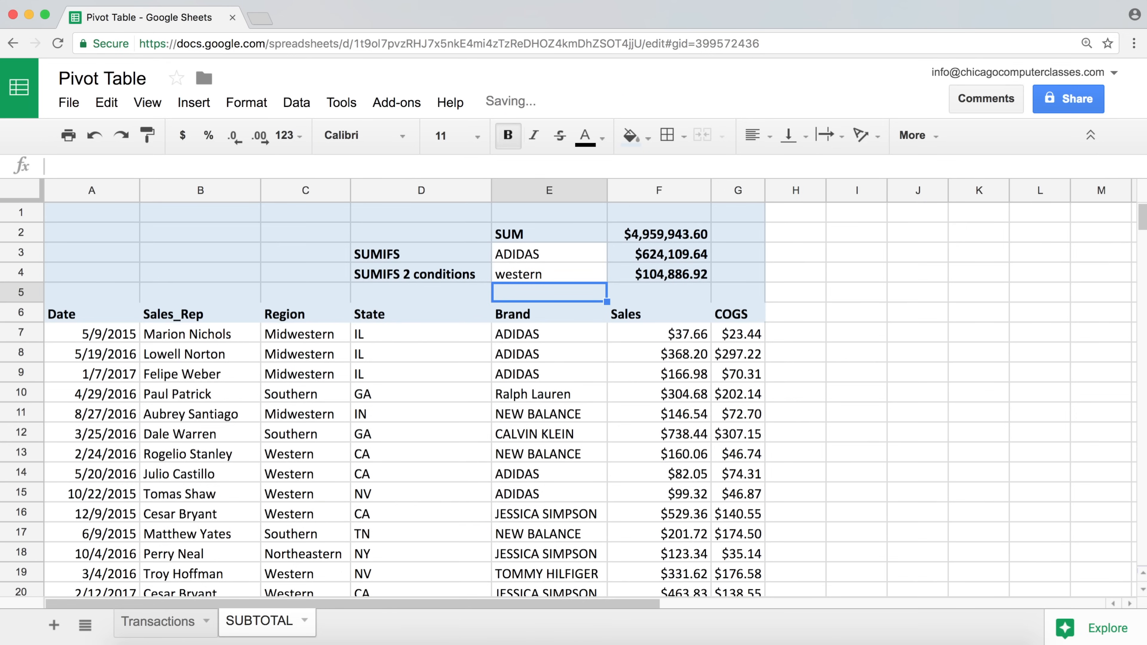
left_click(646, 279)
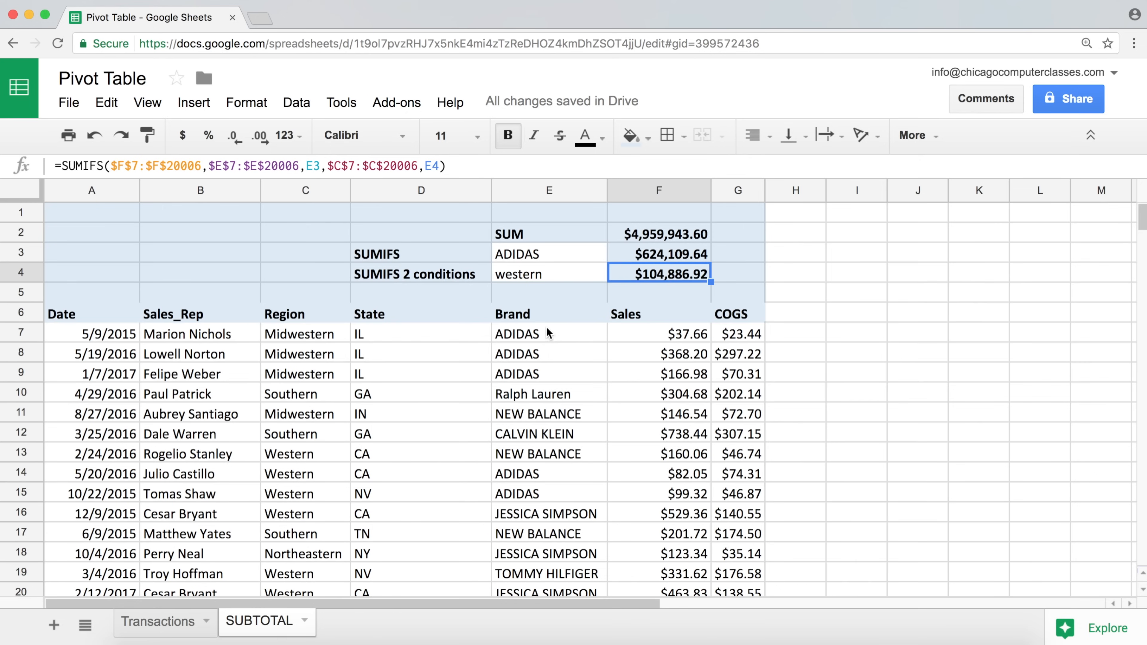
Enter ADIDAS as a brand label in cell A1.
left_click(539, 257)
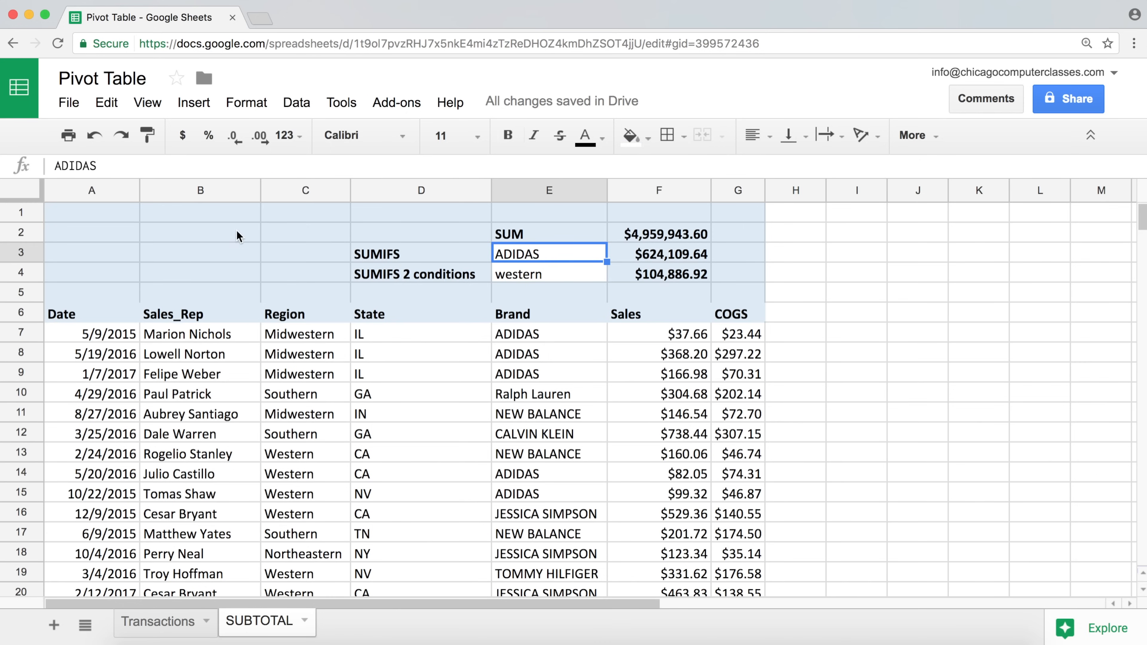
left_click(129, 216)
type("Adid")
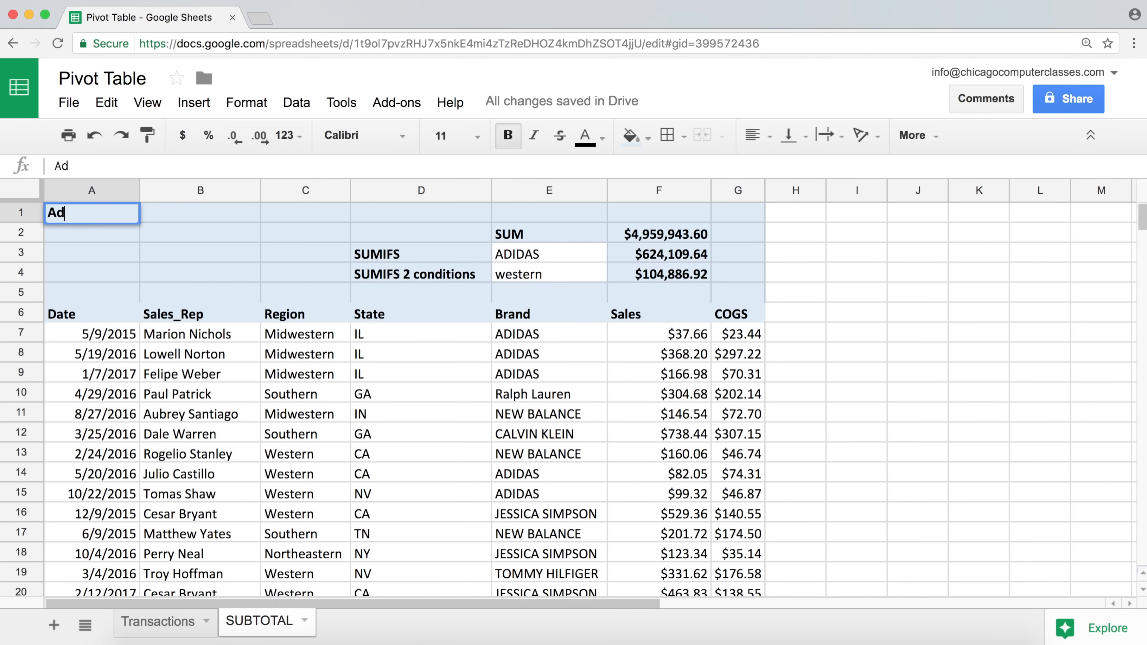
key("BackSpace")
key("BackSpace")
key("BackSpace")
type("DIDAS")
key("Tab")
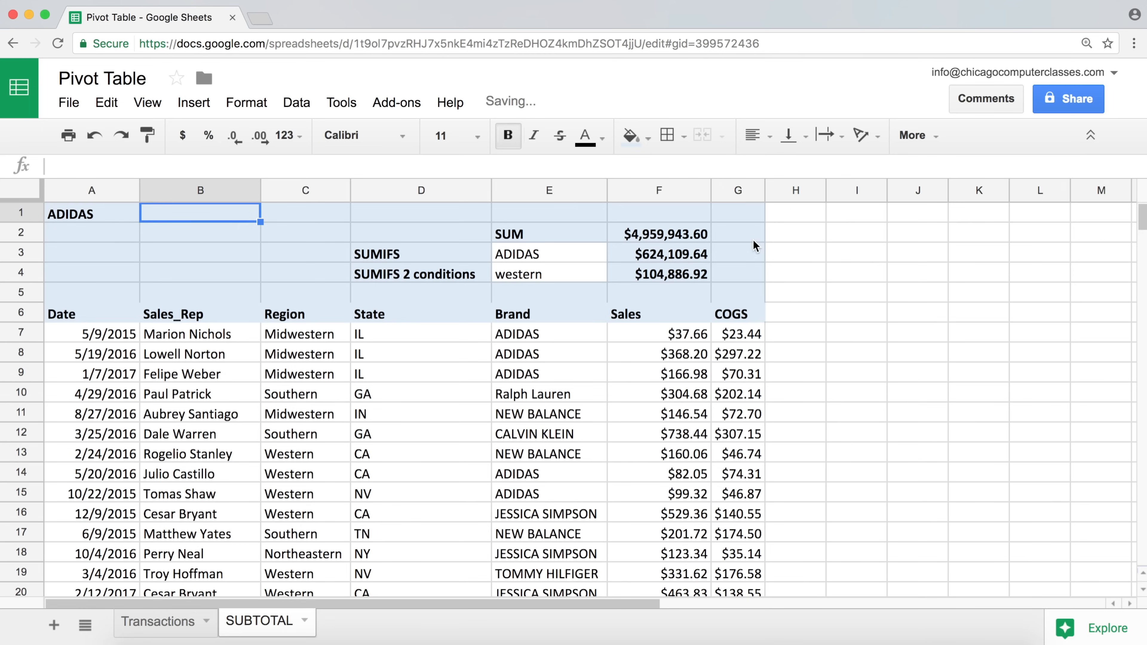
Copy the SUMIFS result from F3 and paste it as values only into B1 beside the ADIDAS label.
left_click(665, 255)
right_click(664, 253)
left_click(719, 295)
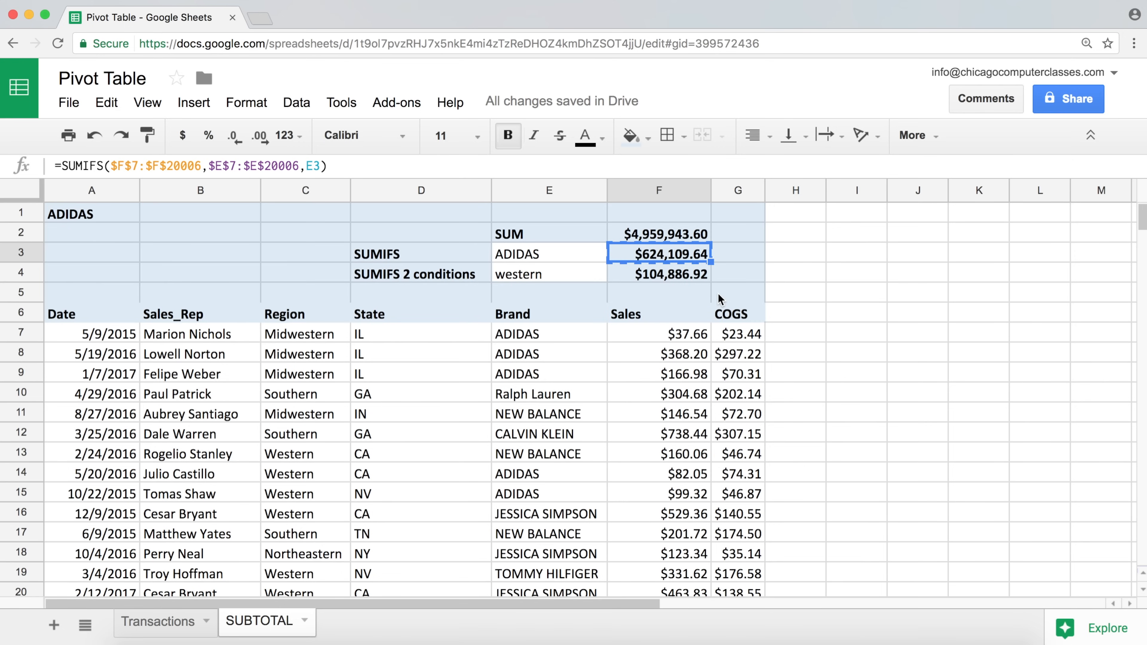
left_click(231, 219)
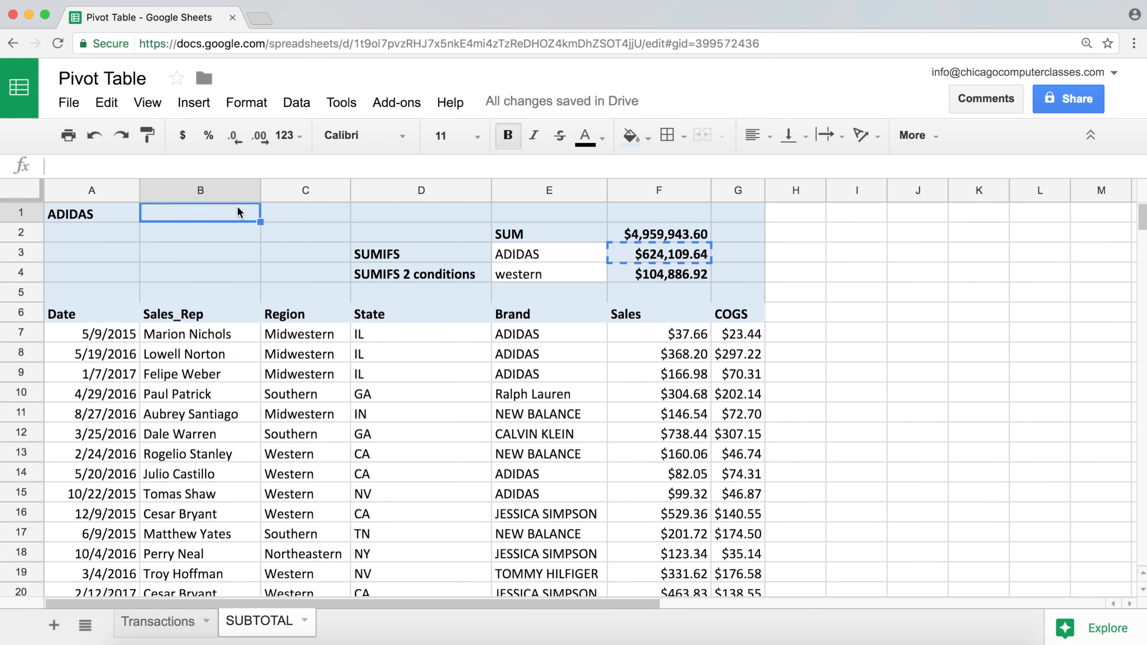
right_click(238, 208)
mouse_move(368, 309)
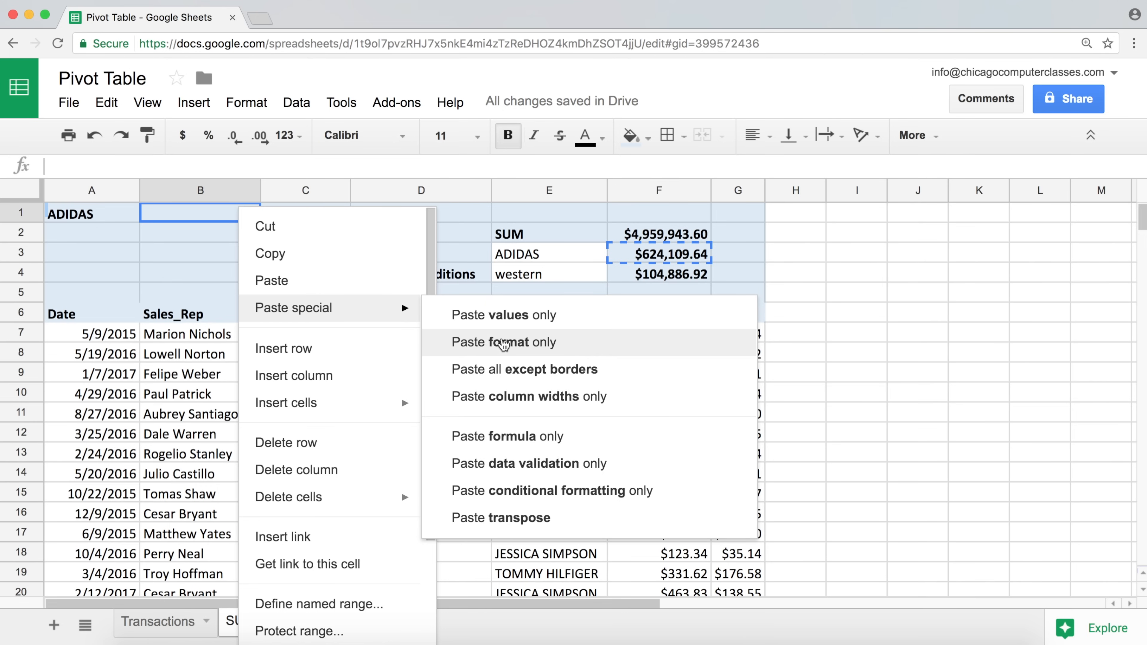
left_click(515, 318)
left_click(654, 262)
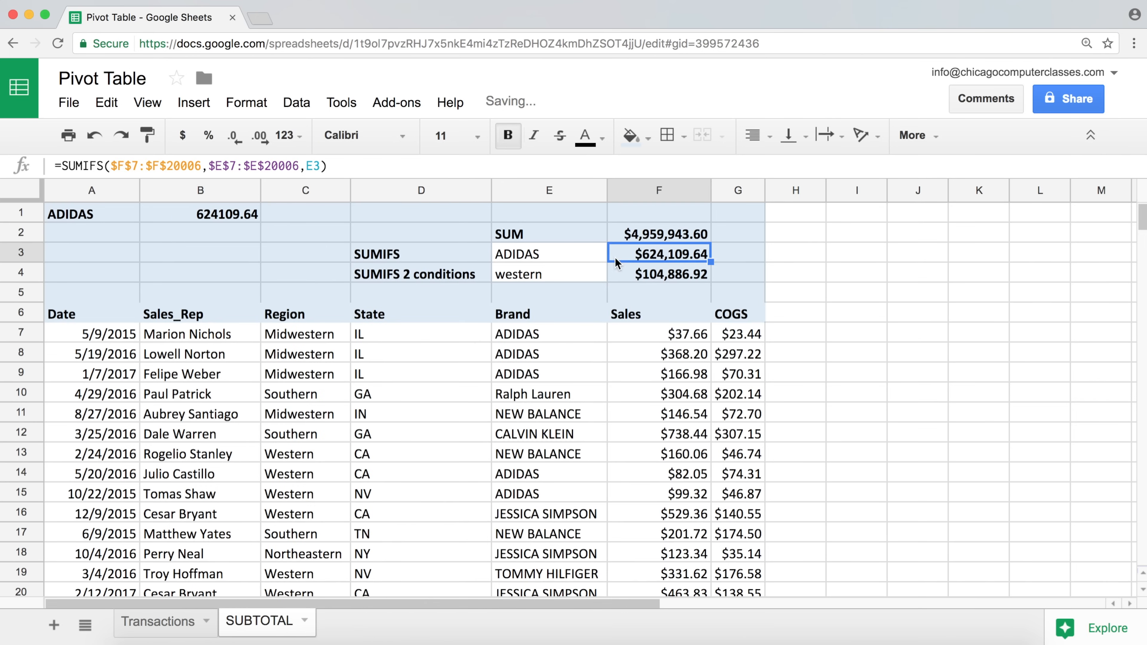
Change the brand criterion in E3 to Ralph Lauren by copying it from cell E10, and check the SUMIFS formula in F3.
left_click(112, 230)
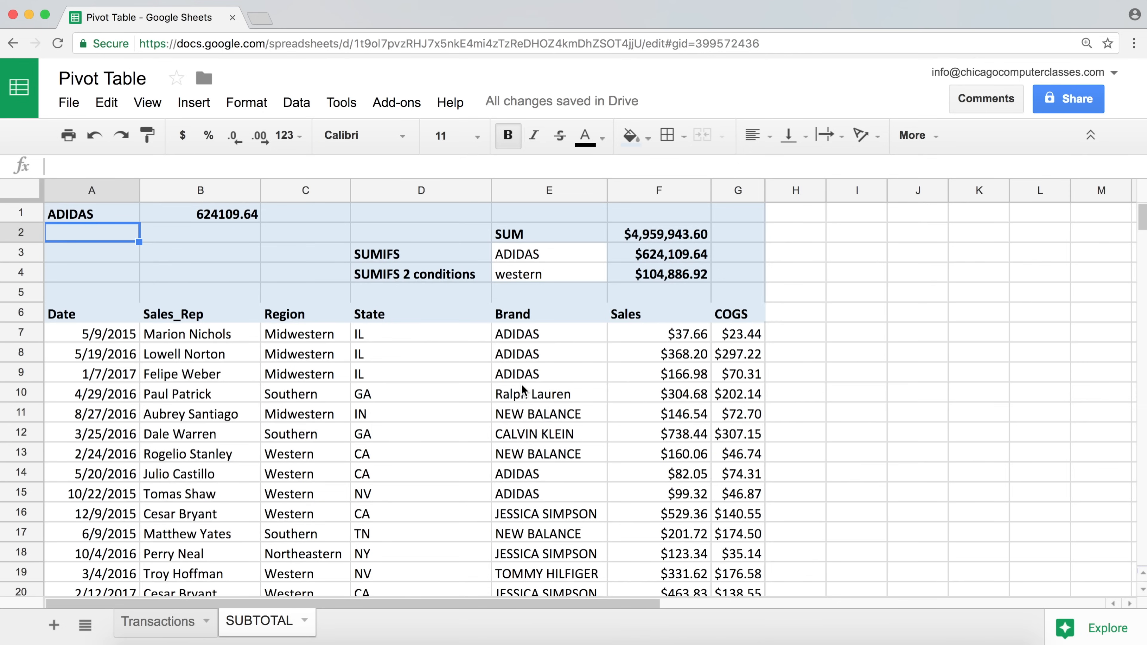
left_click(537, 395)
key("super+c")
left_click(538, 255)
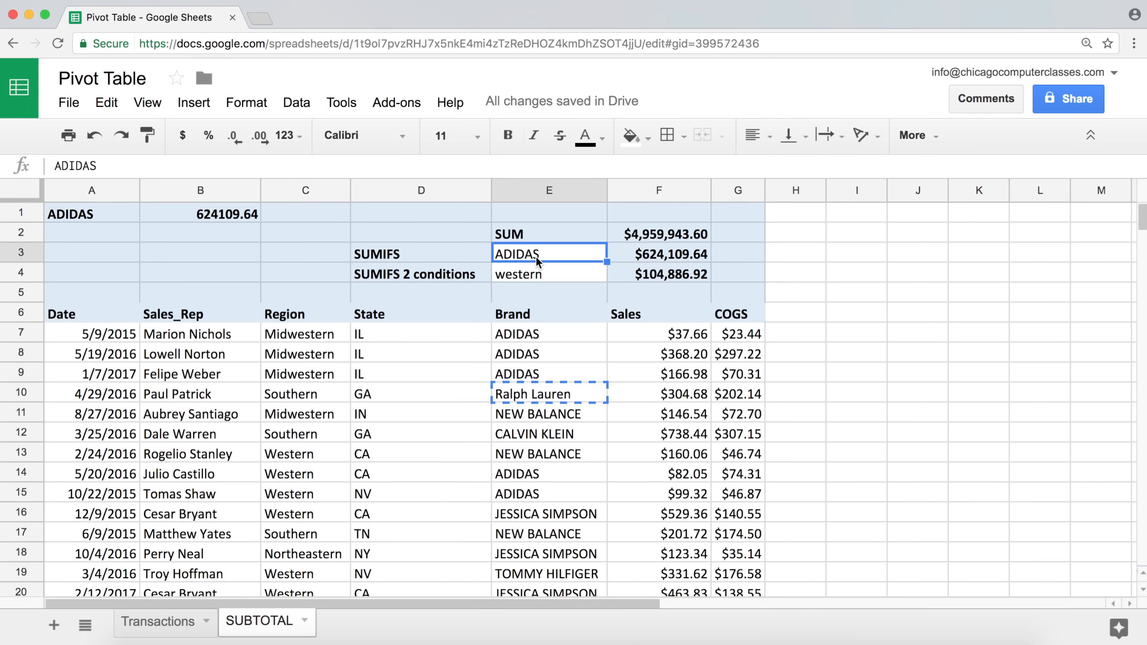
key("super+v")
left_click(695, 258)
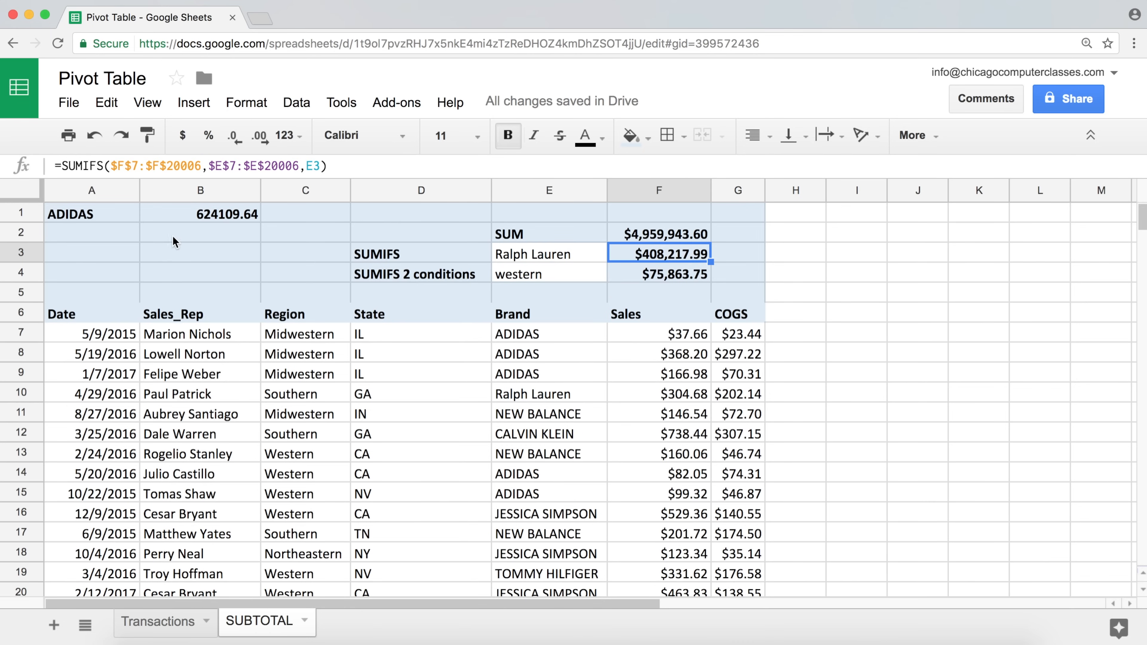
Paste the copied Ralph Lauren brand name as values only into cell A2.
left_click(89, 232)
right_click(89, 232)
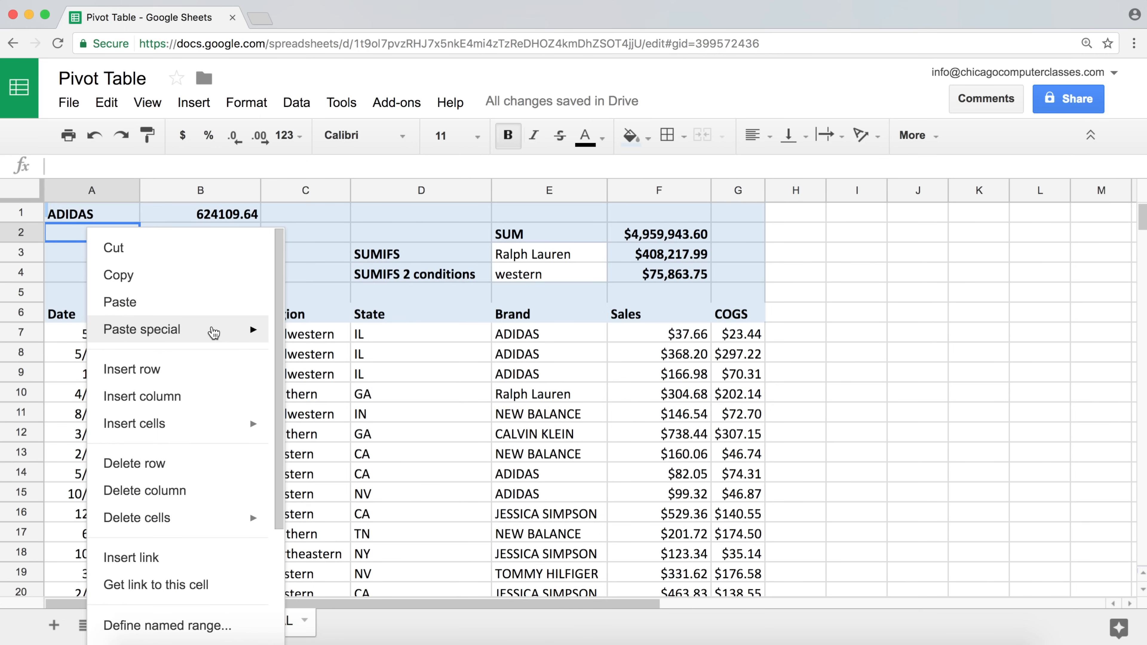
mouse_move(212, 330)
left_click(380, 347)
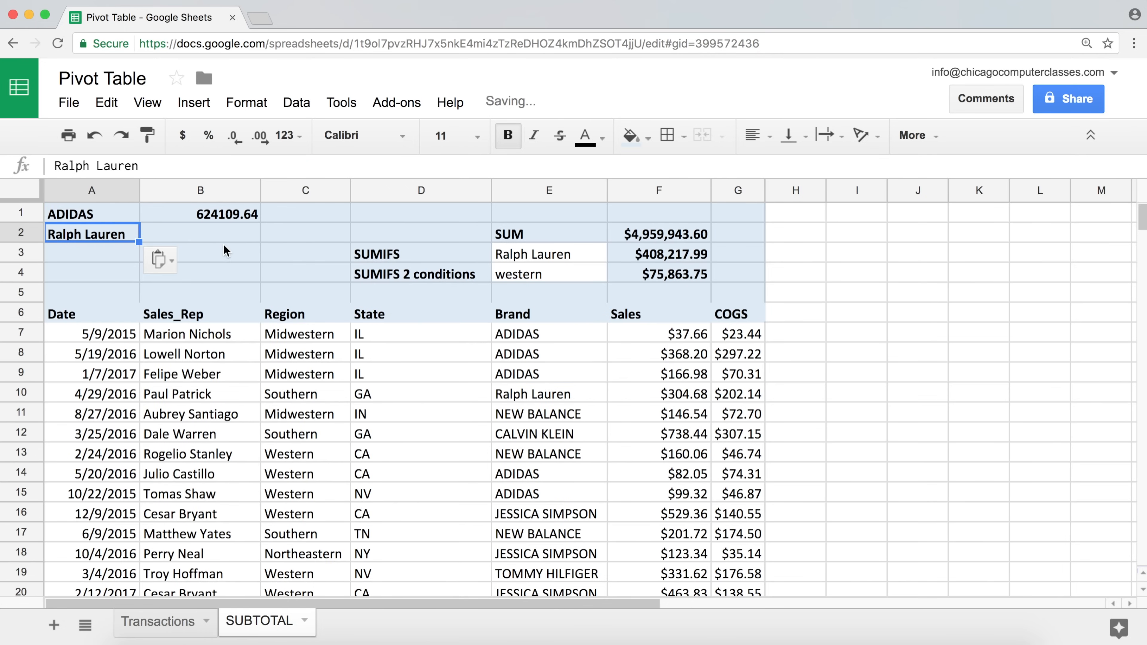
Copy the SUMIFS result from F3 and paste it as values only into B2 beside the Ralph Lauren label.
left_click(201, 235)
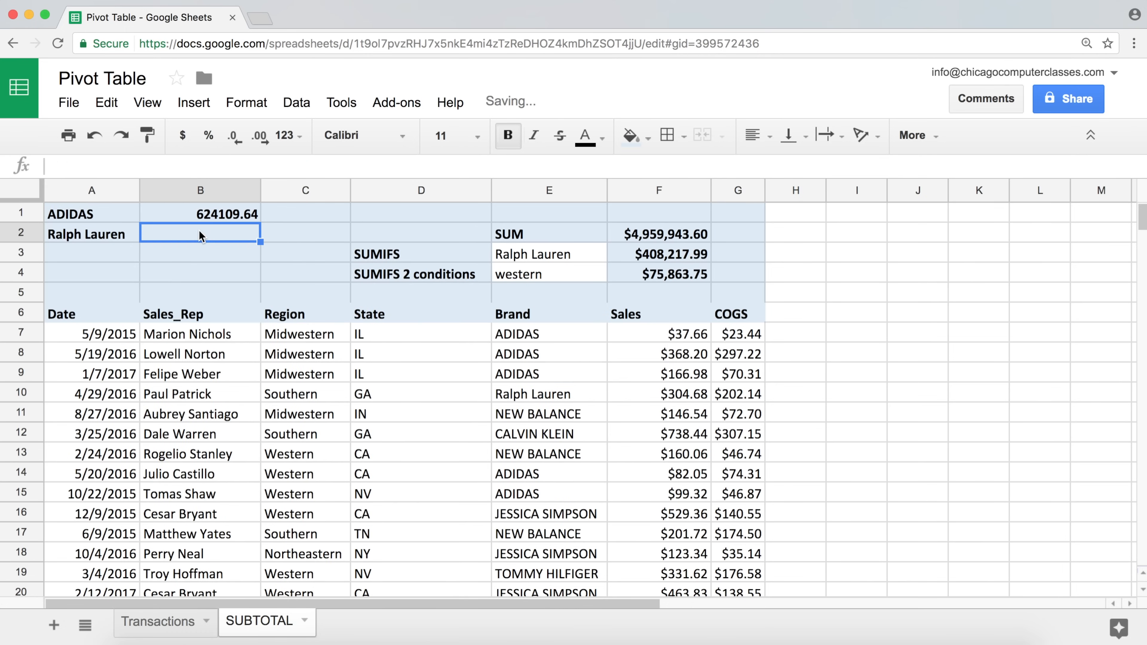
right_click(659, 259)
left_click(698, 306)
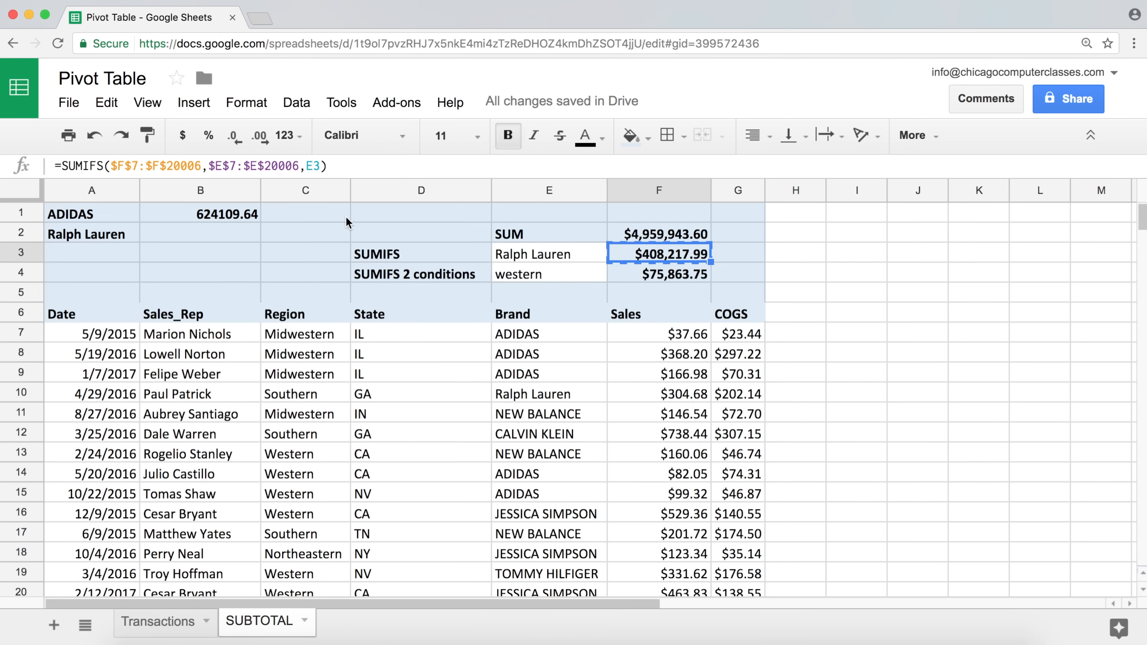
left_click(227, 238)
right_click(227, 238)
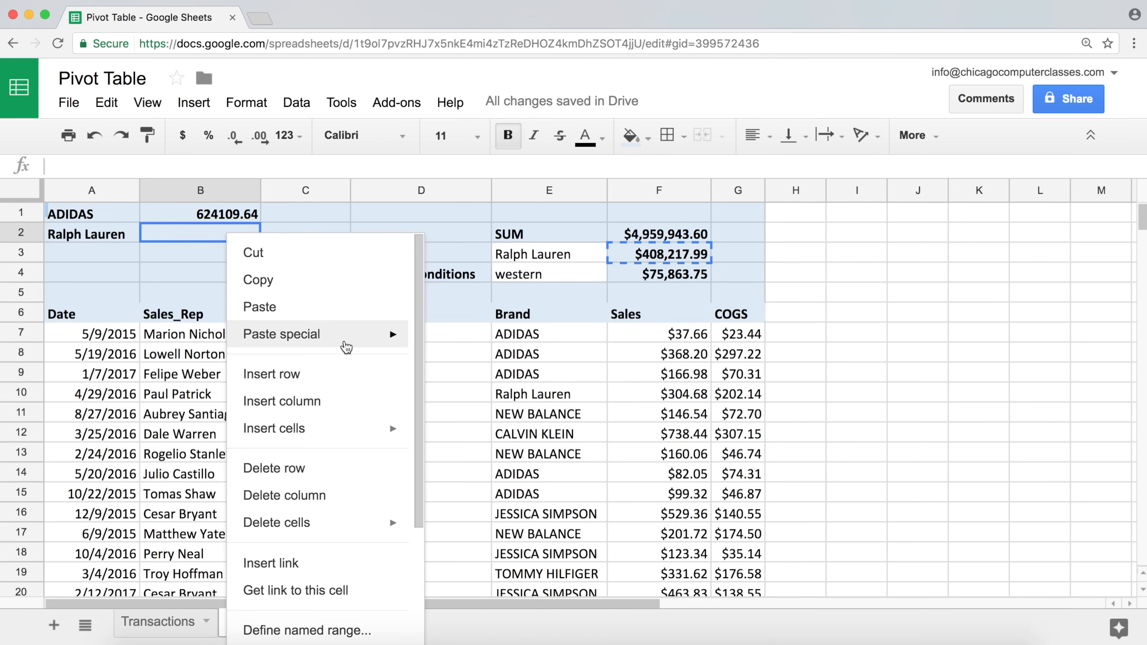
mouse_move(344, 347)
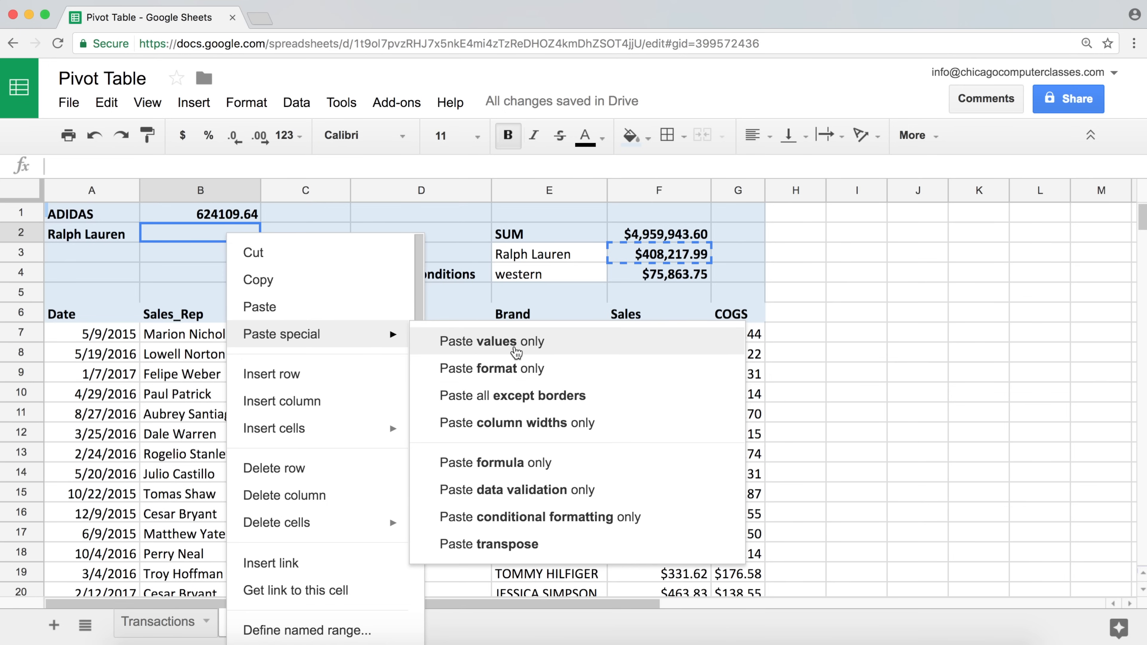
left_click(517, 347)
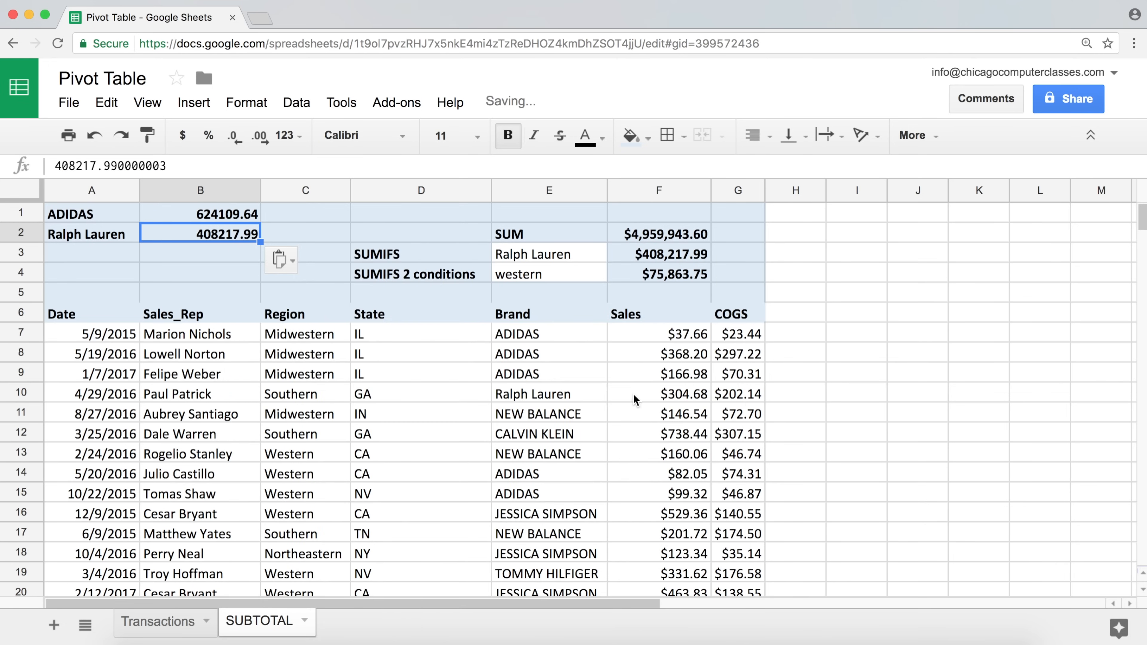
left_click(545, 443)
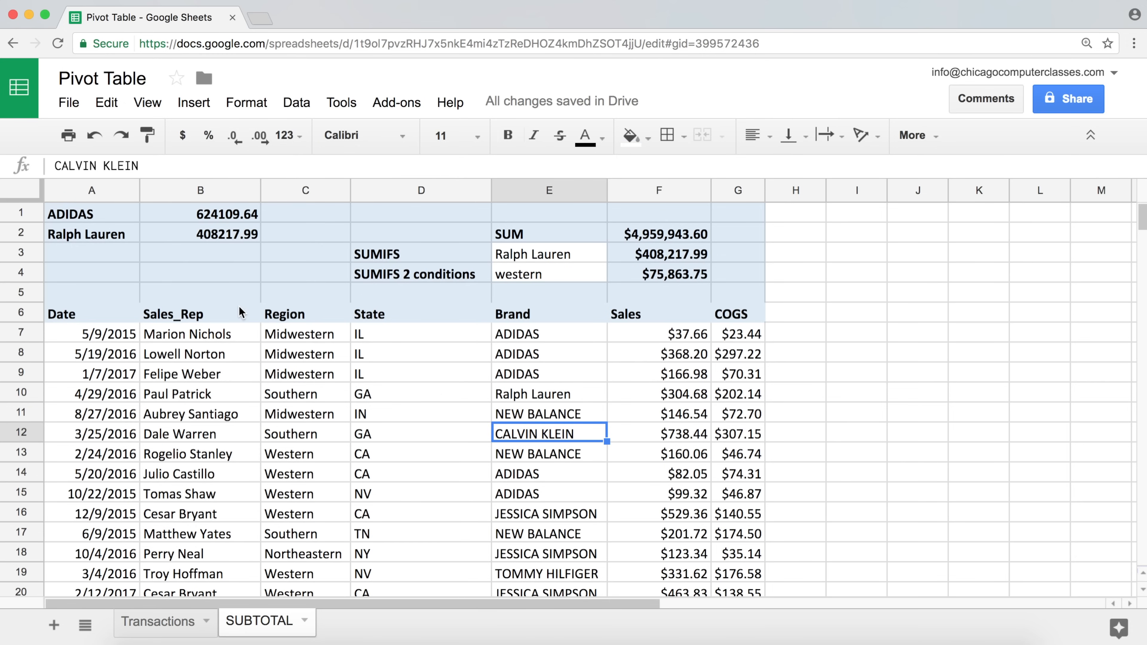
scroll(474, 342, "down", 3)
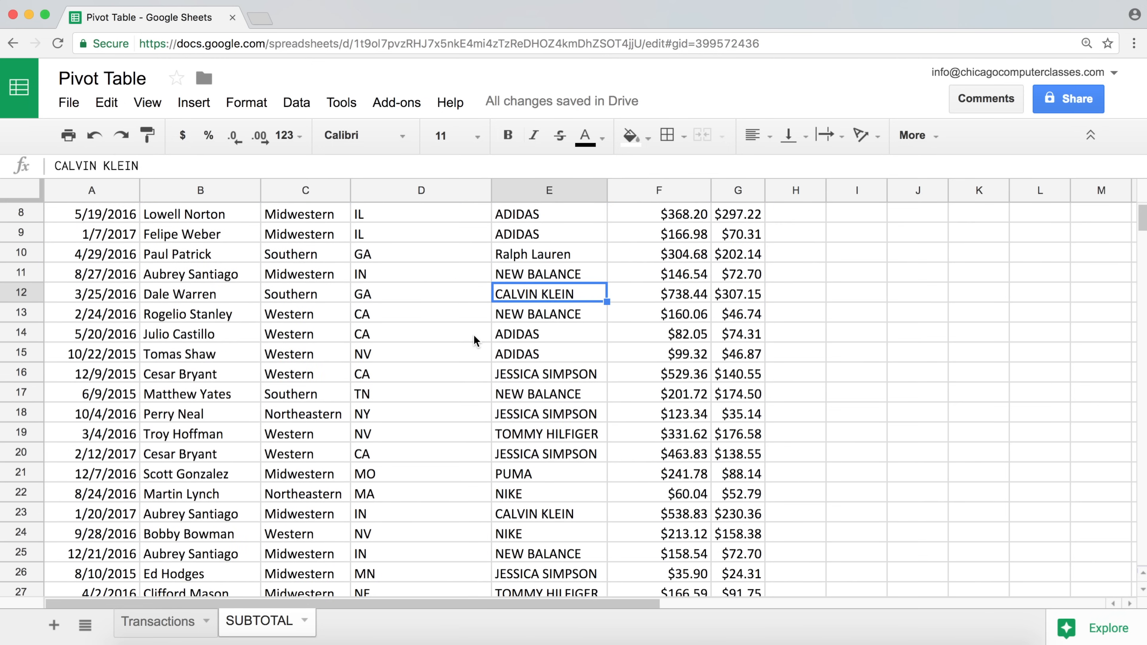
scroll(474, 341, "up", 3)
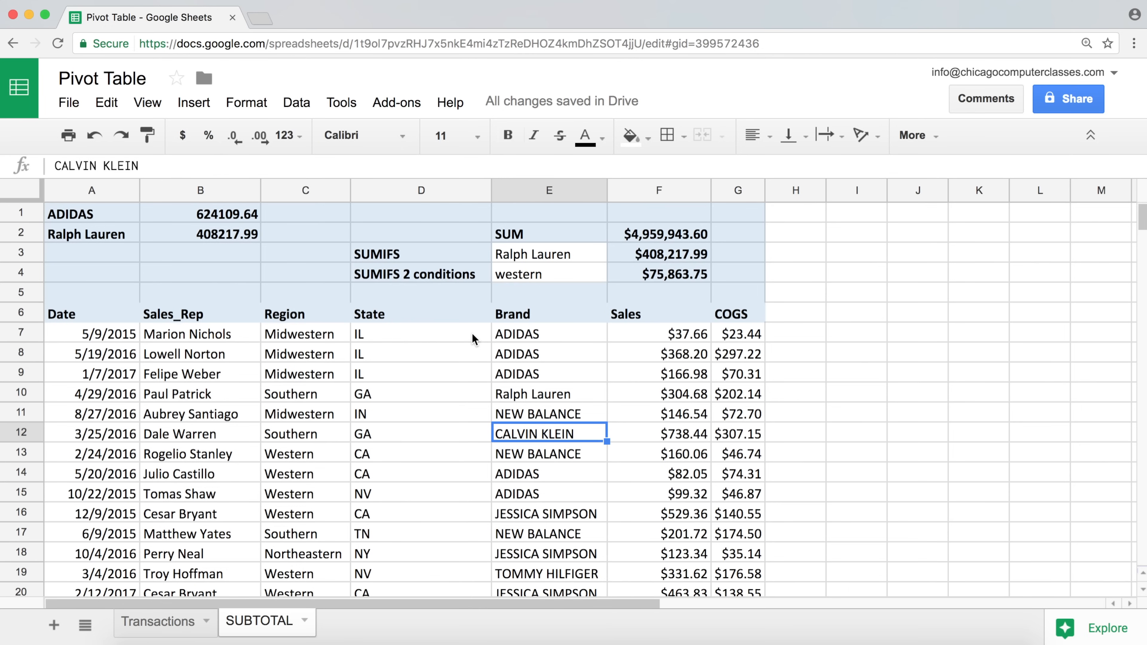
left_click(235, 239)
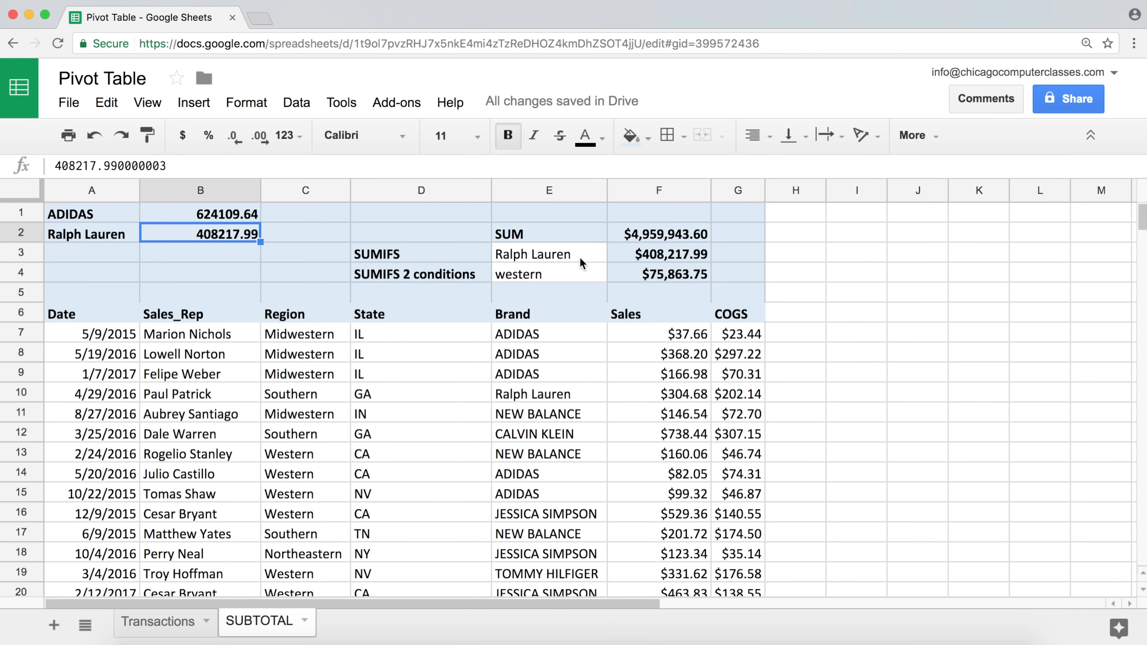
left_click(542, 270)
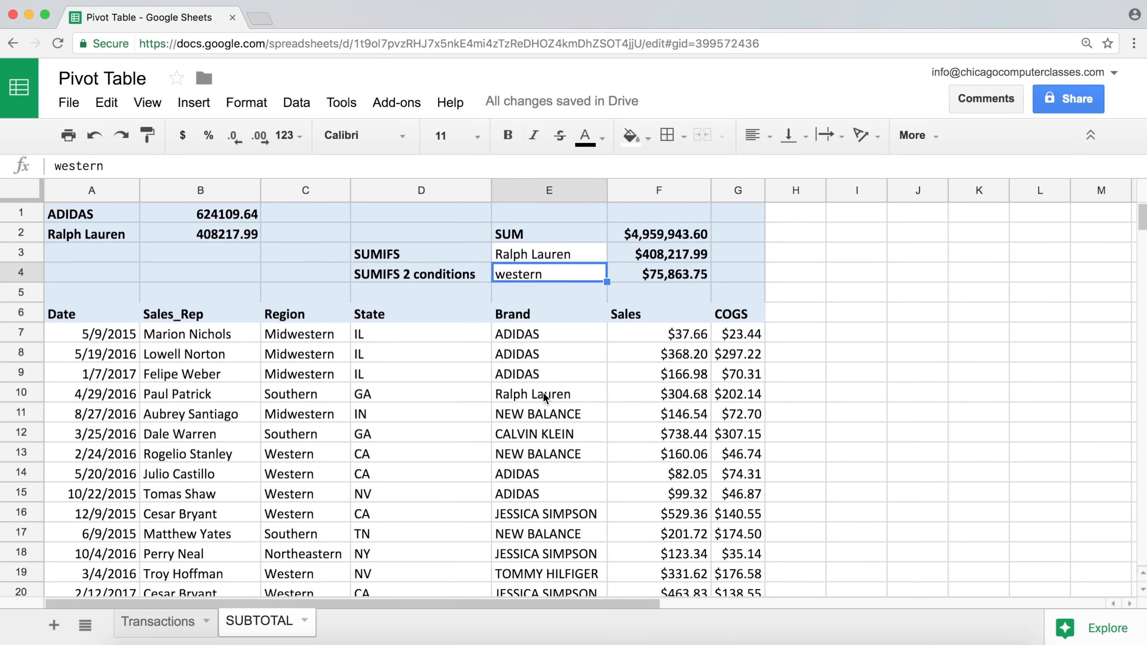
Set the brand criterion in E3 back to ADIDAS by copying it from cell E7.
left_click(507, 335)
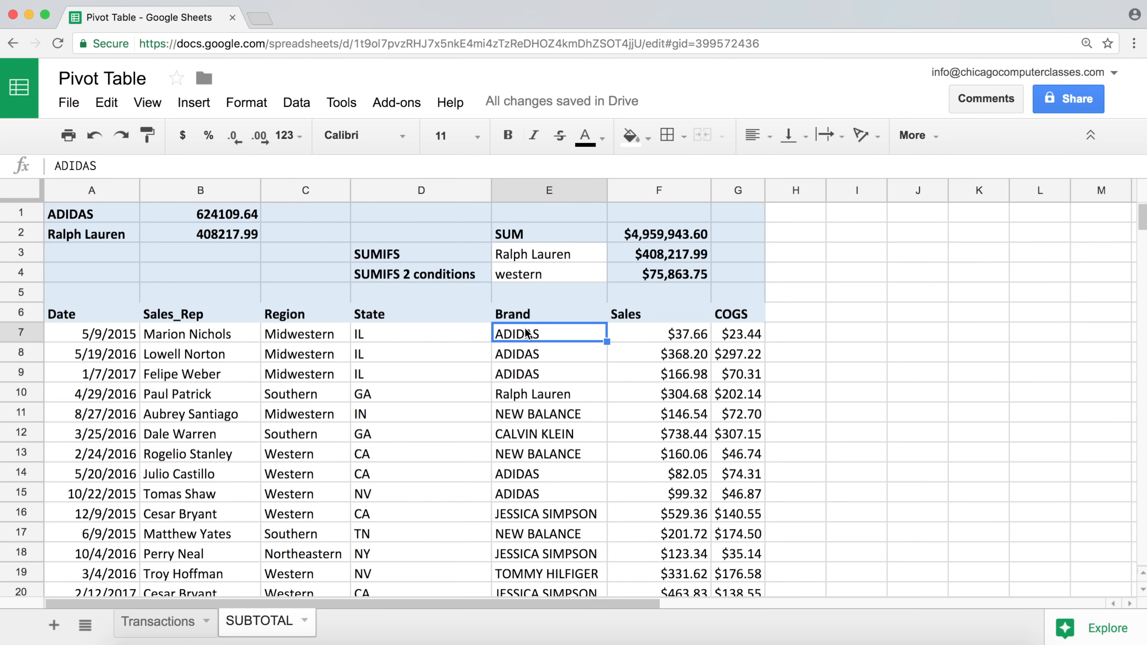
key("ctrl+c")
left_click(537, 262)
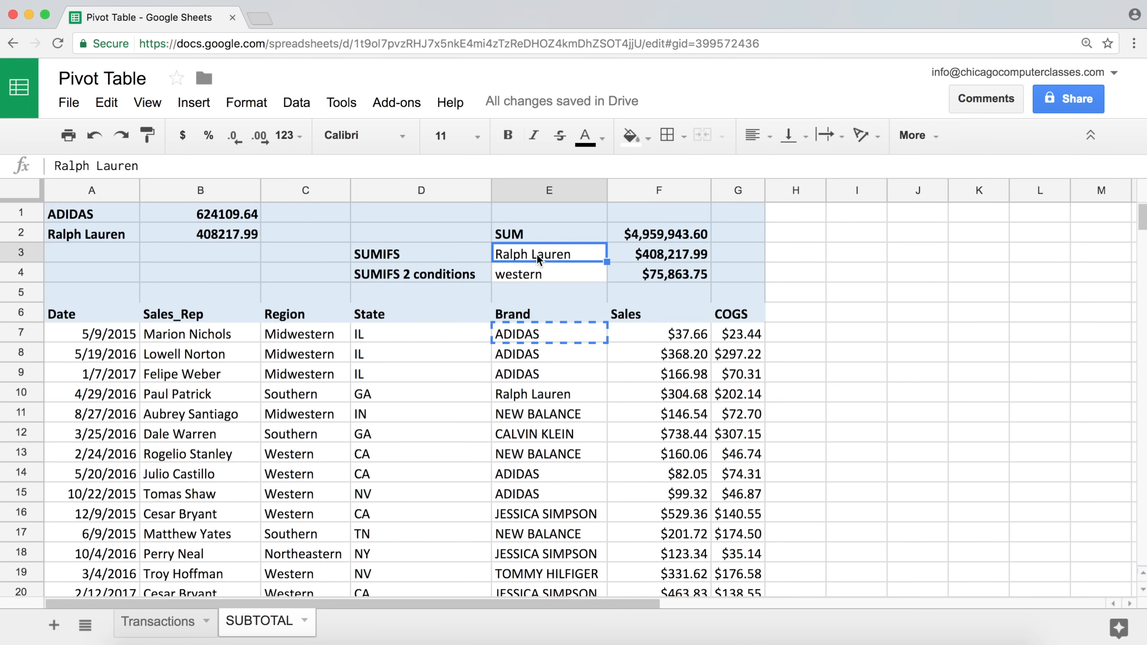
key("ctrl+v")
Change the region criterion in E4 to Midwestern by copying it from C7, and check the two-condition SUMIFS formula in F4.
left_click(538, 274)
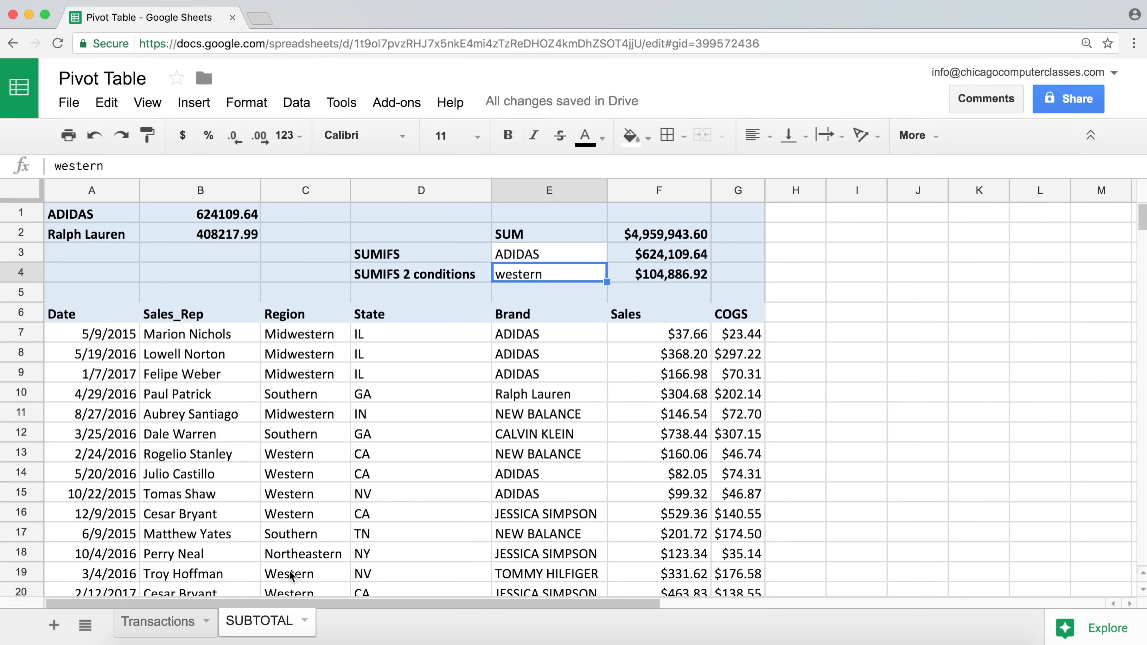
left_click(291, 339)
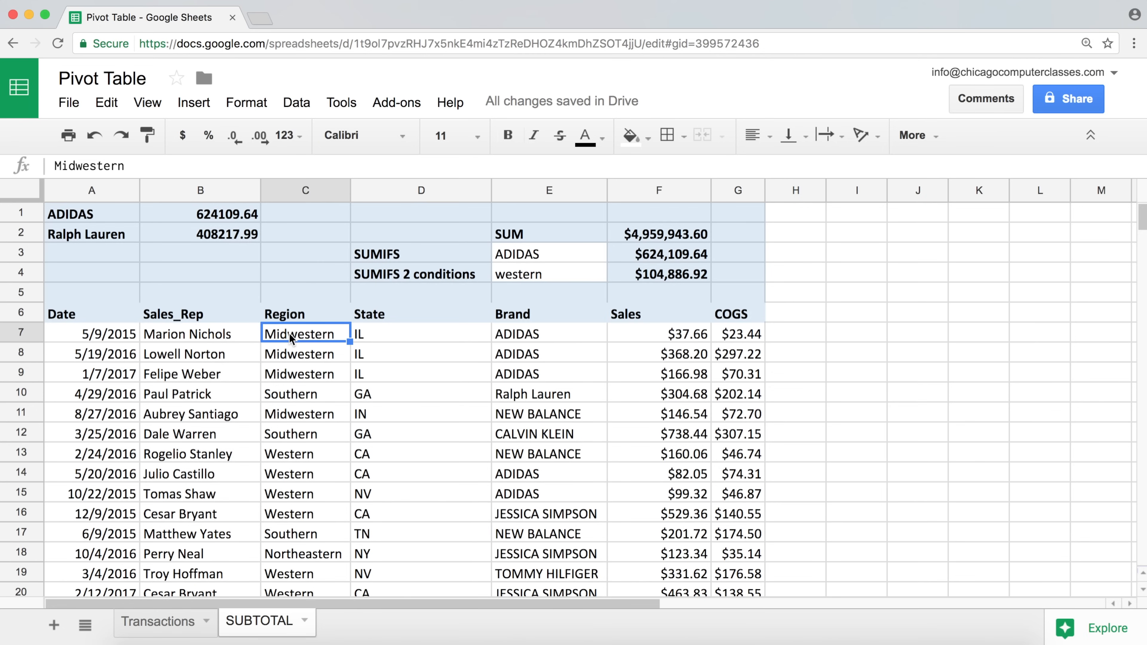
left_click(536, 274)
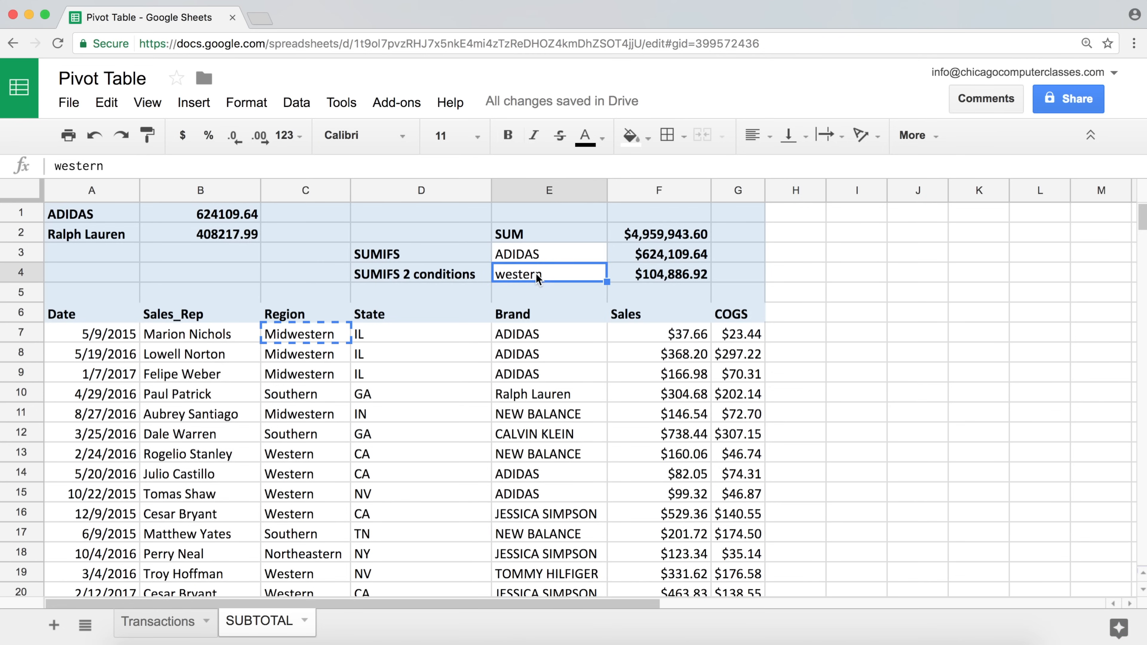
key("ctrl+v")
left_click(662, 276)
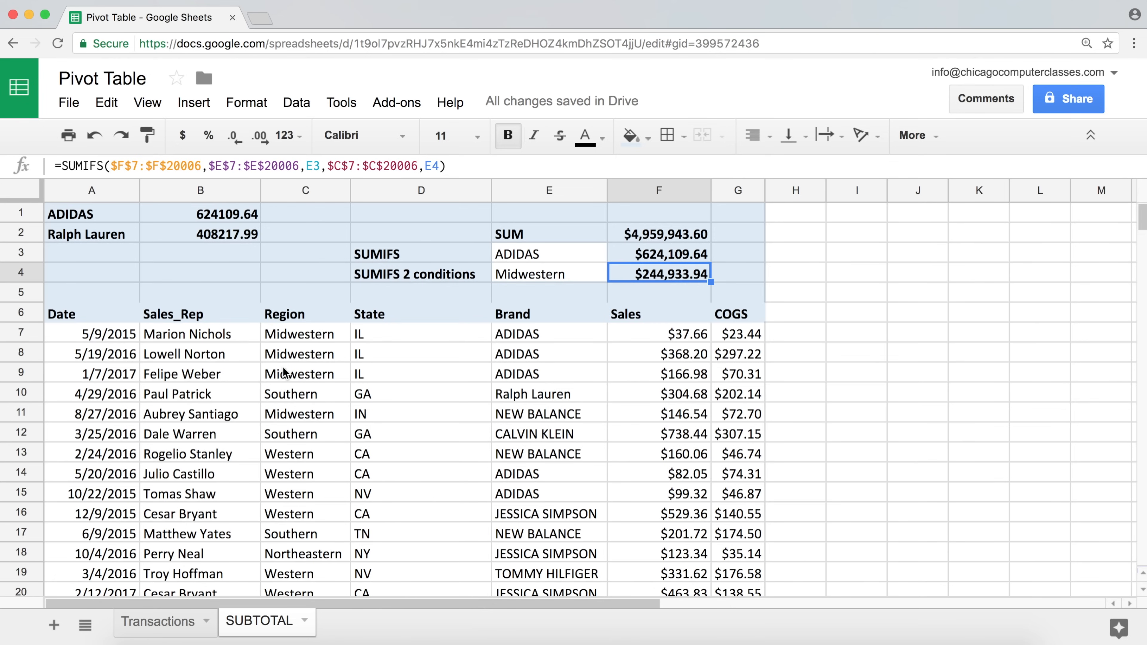
Change the region criterion in E4 to Southern by copying it from cell C10.
left_click(296, 399)
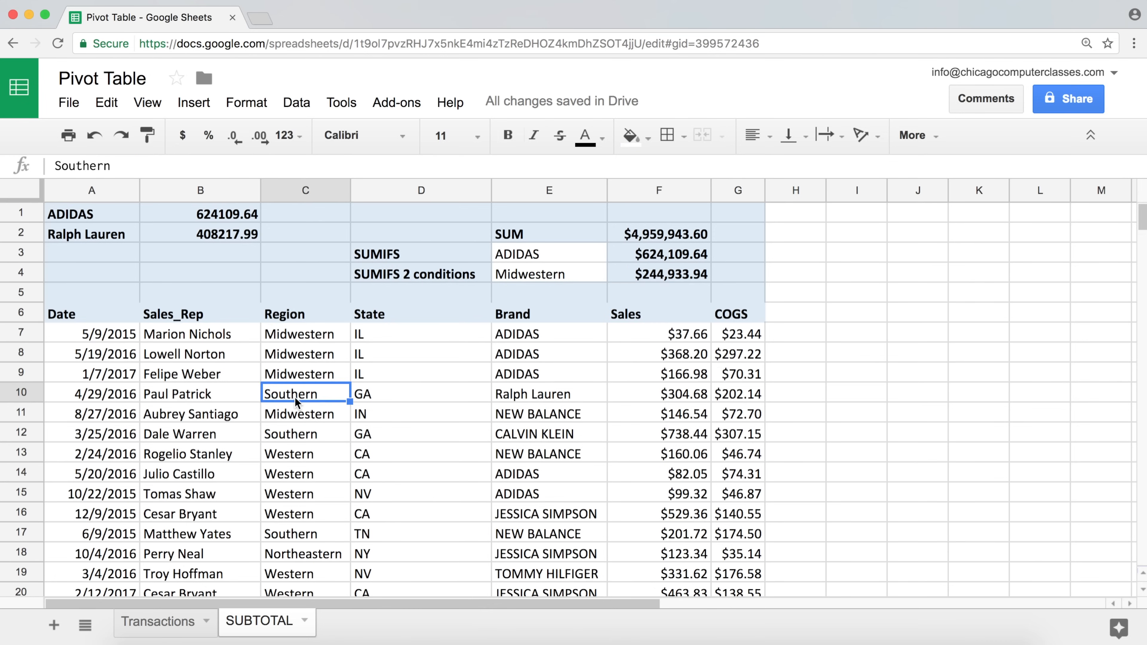
key("ctrl+c")
left_click(527, 276)
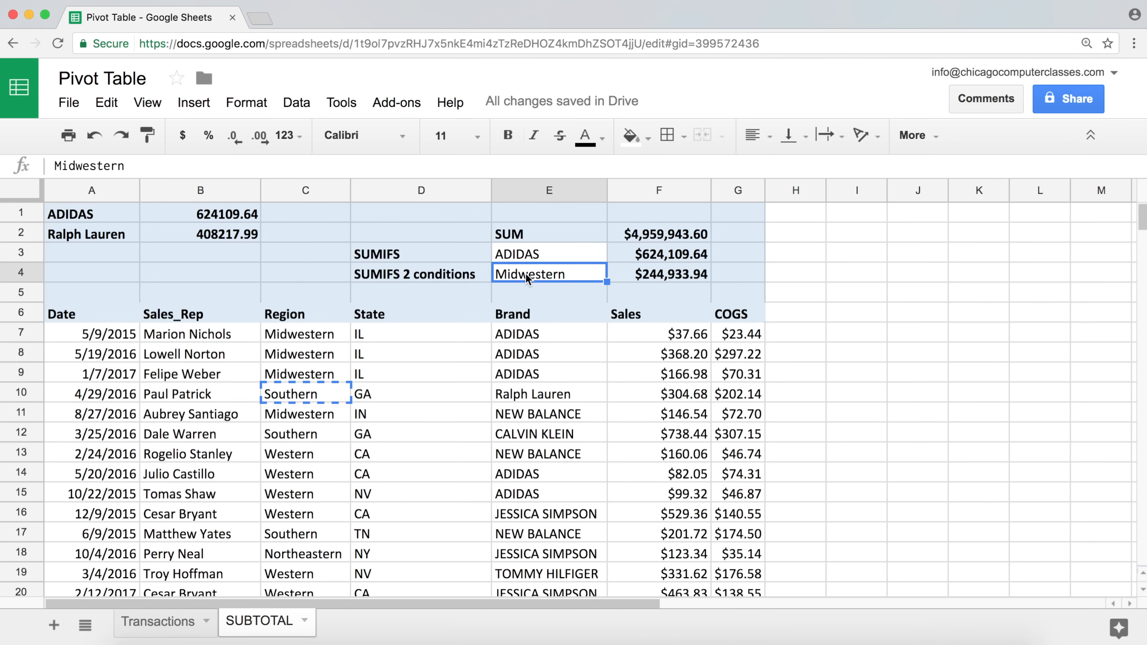
key("ctrl+v")
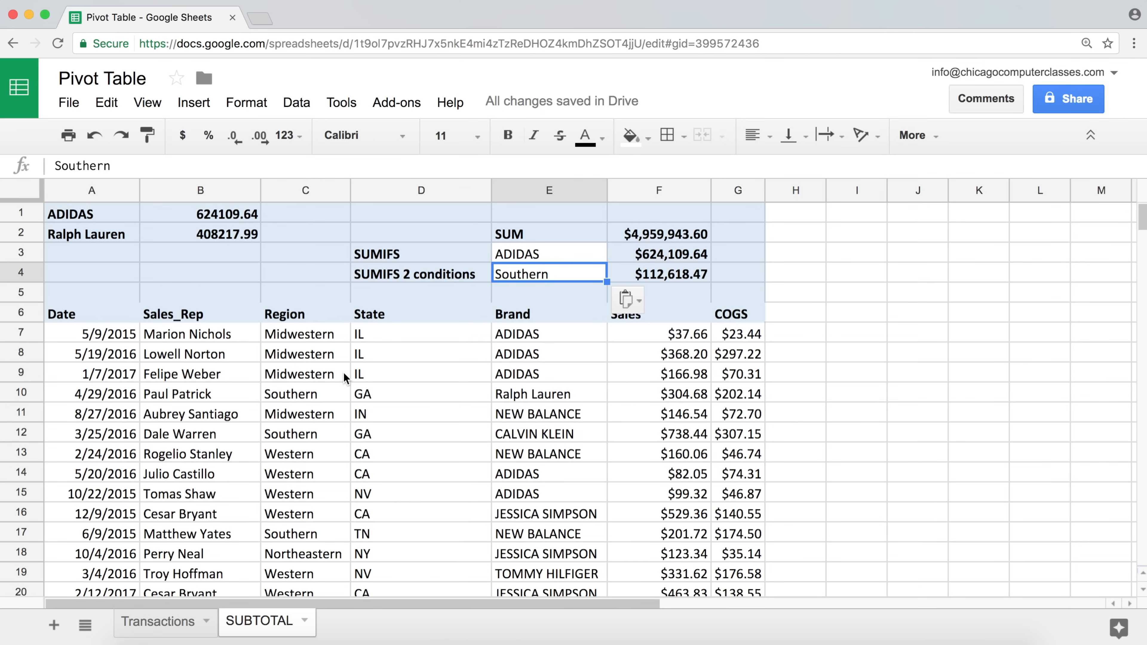
left_click(685, 405)
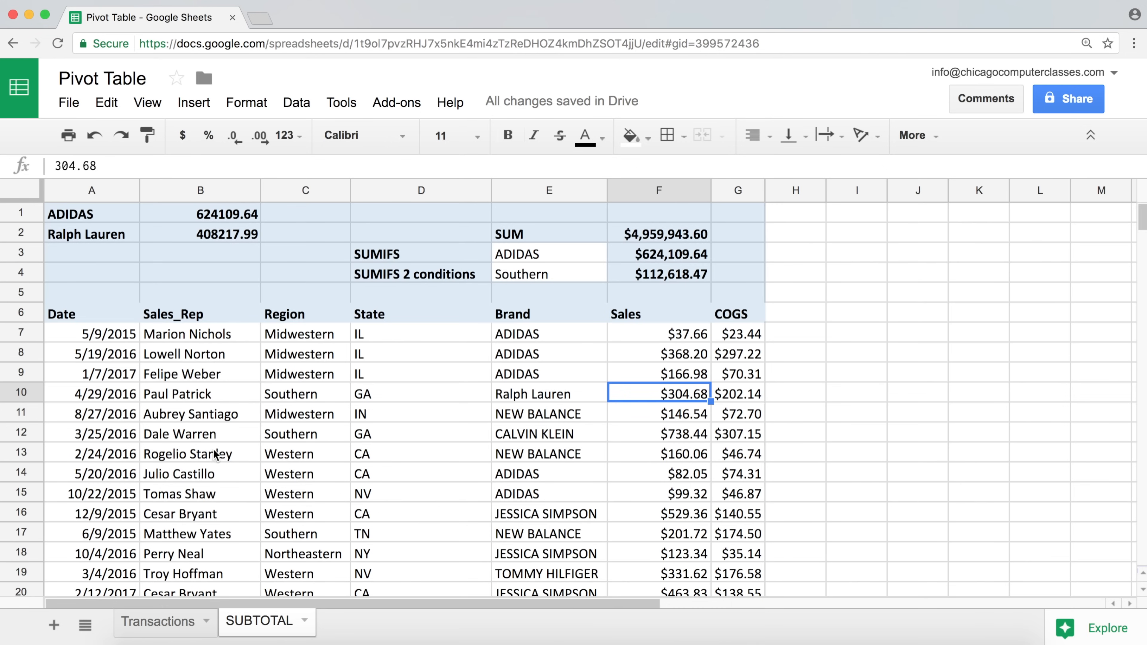
Switch to the Transactions sheet and select the Sales_Rep column header in cell B1.
left_click(155, 628)
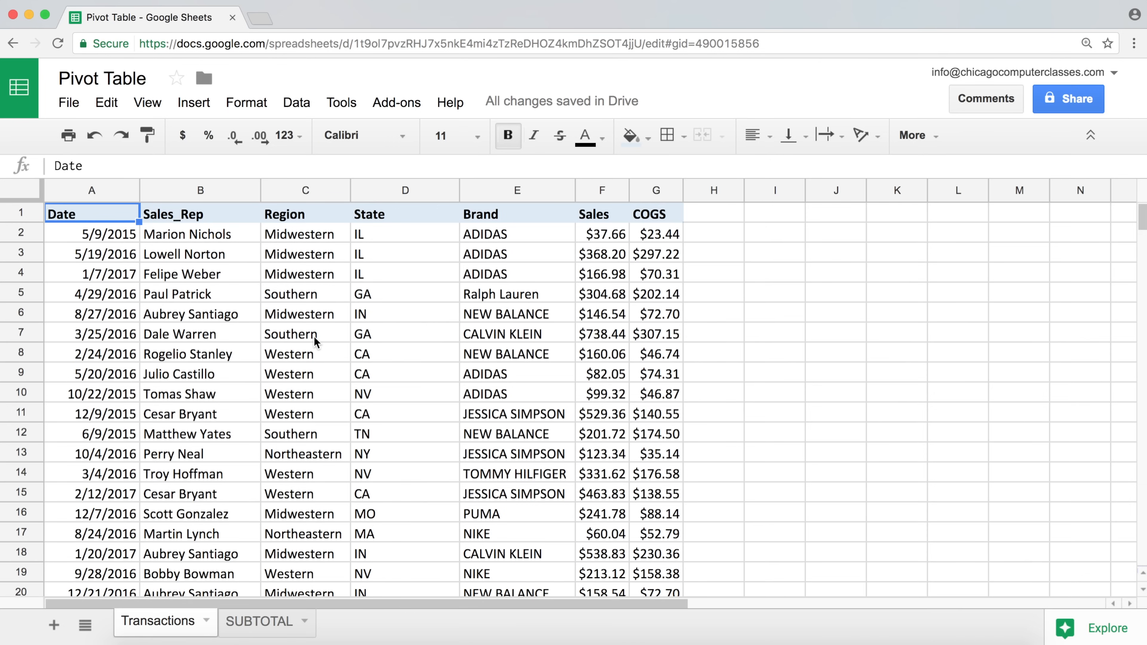
left_click(314, 351)
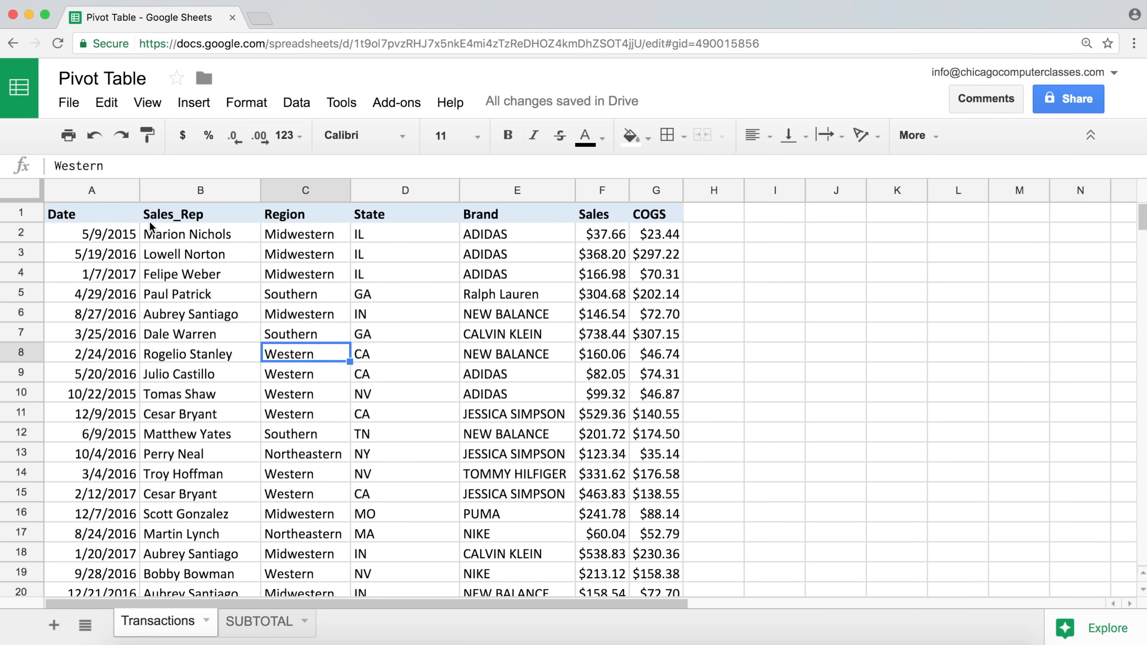
left_click(171, 215)
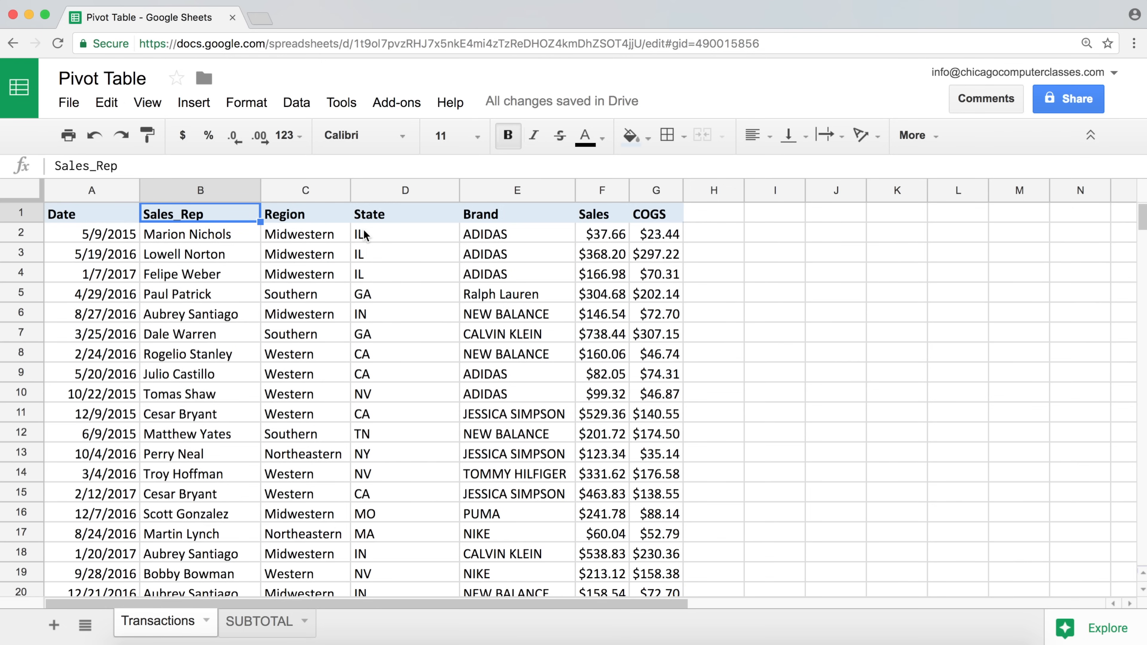
Review the State, Brand and Date columns of the transaction data and return to the Date header in A1.
left_click(406, 219)
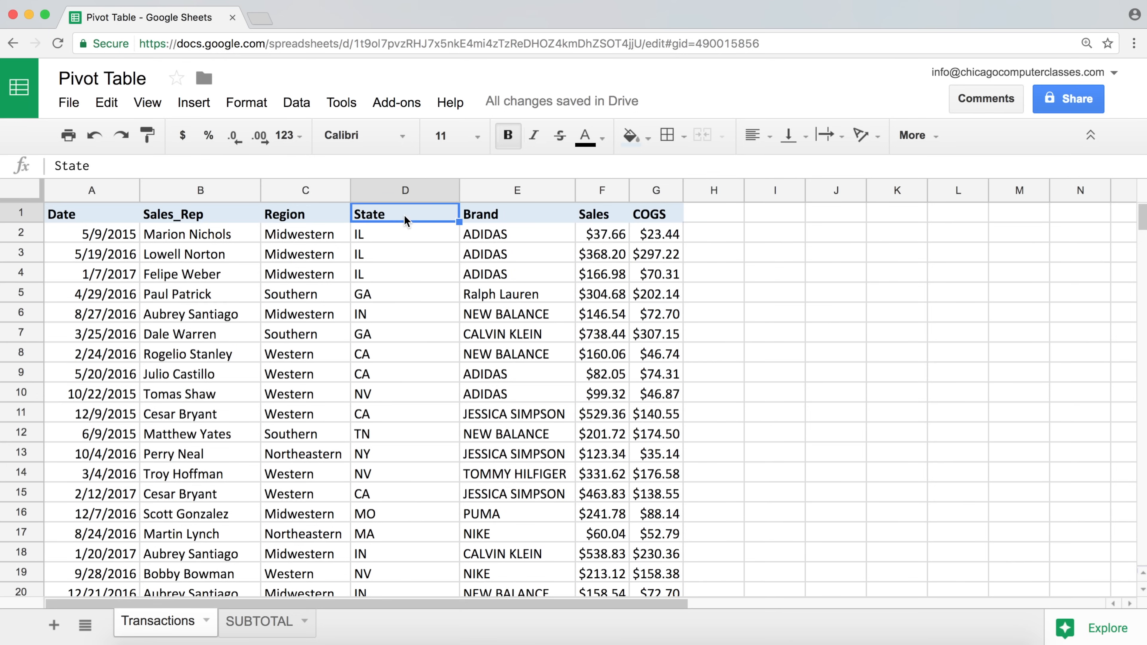
left_click(477, 274)
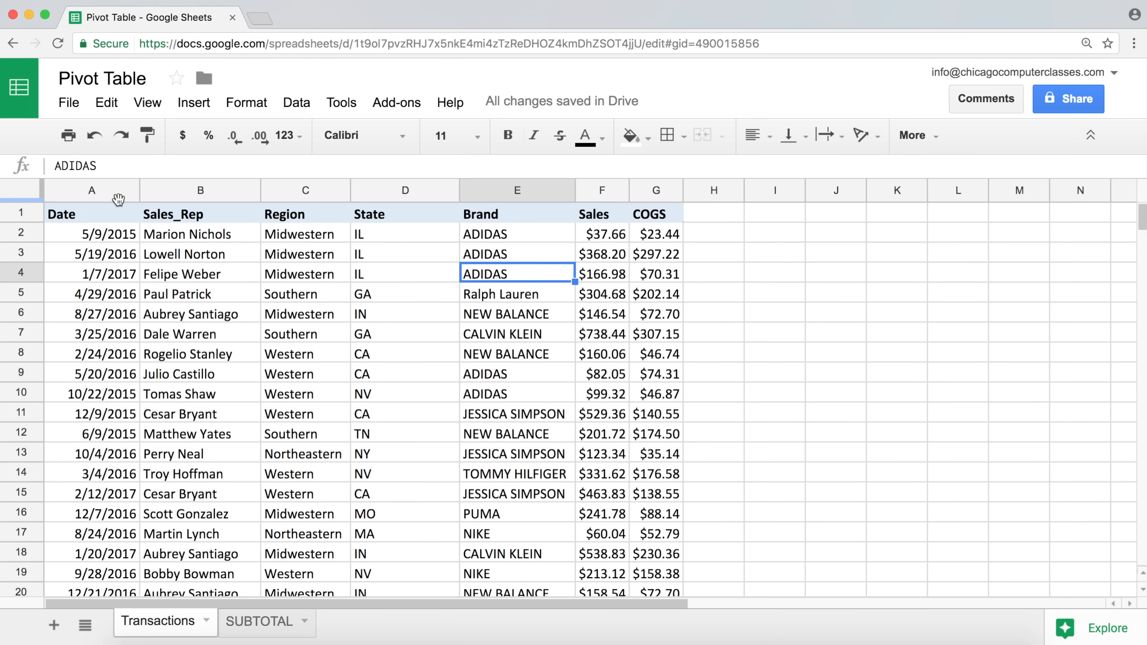
left_click(119, 216)
scroll(150, 313, "down", 2)
scroll(149, 313, "up", 2)
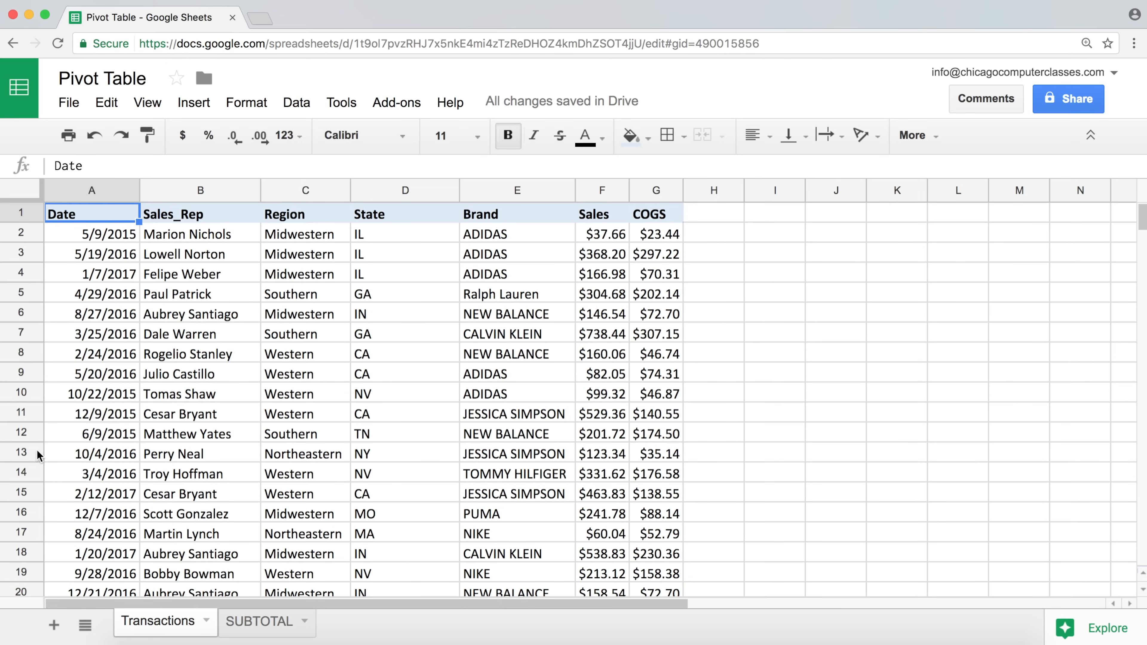
Insert a blank row above row 14 of the transaction data and undo the insertion.
left_click(28, 476)
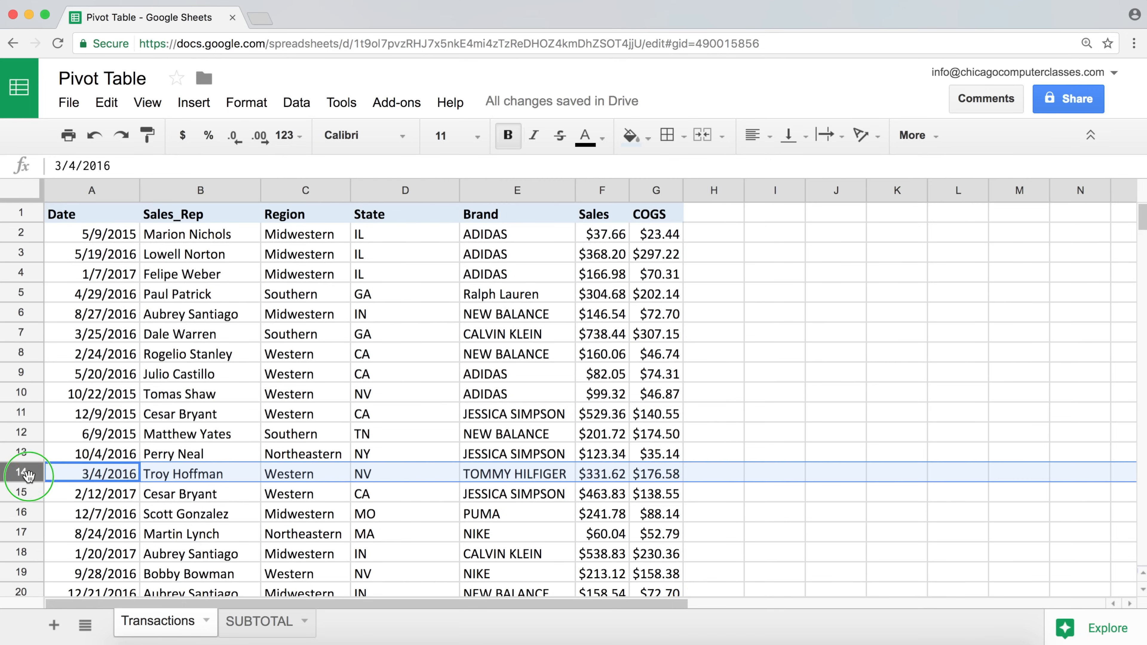
right_click(29, 476)
left_click(91, 617)
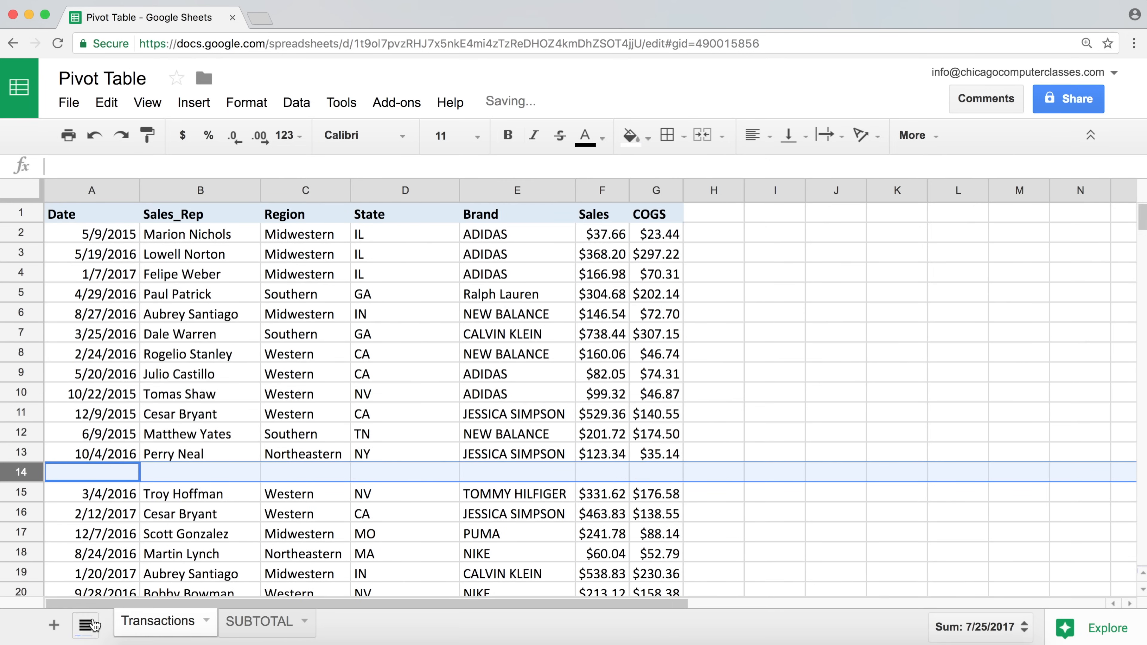
left_click(256, 374)
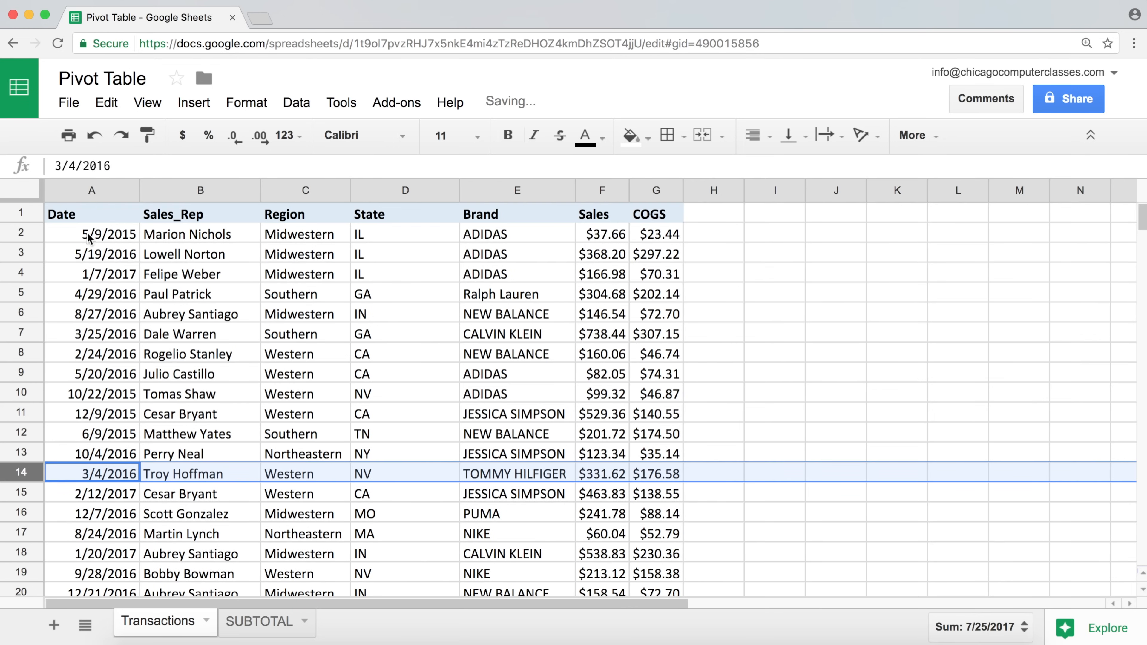
Jump from the Date header to the last record in column A and back to check that the data is continuous.
left_click(76, 218)
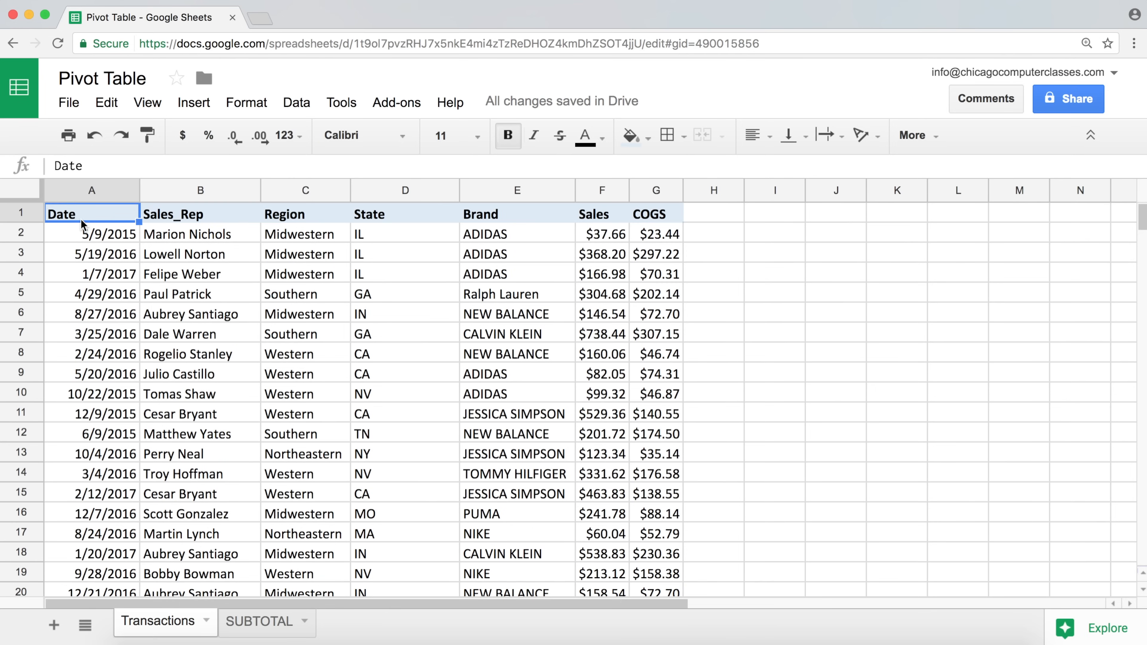
key("Down")
key("Up")
key("ctrl+Down")
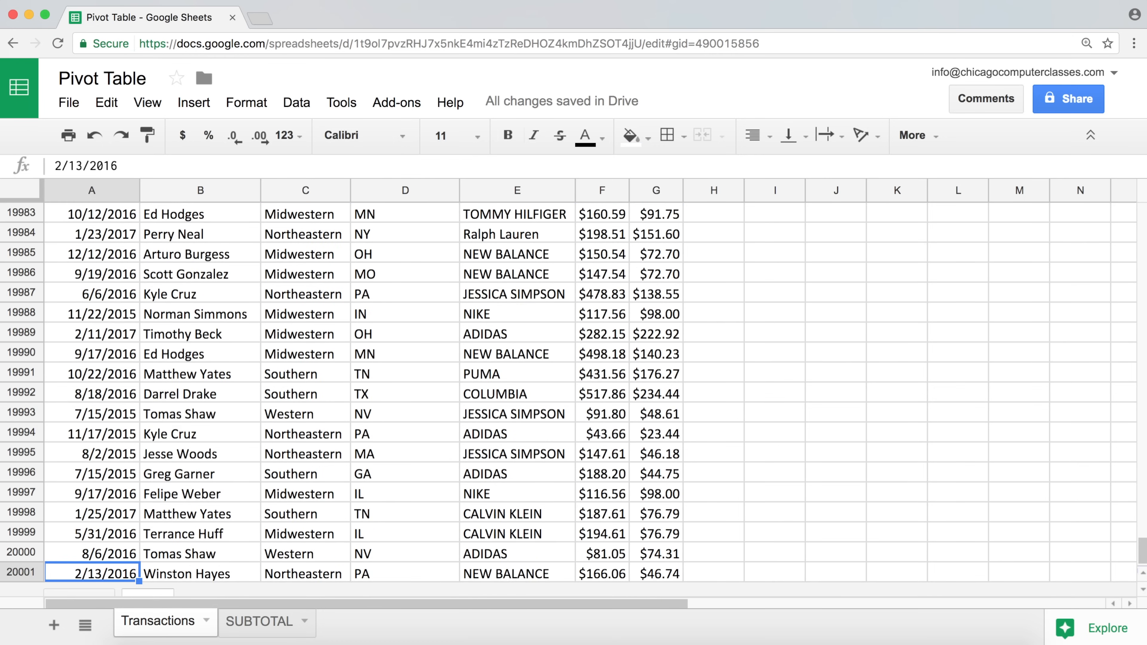
scroll(85, 294, "down", 1)
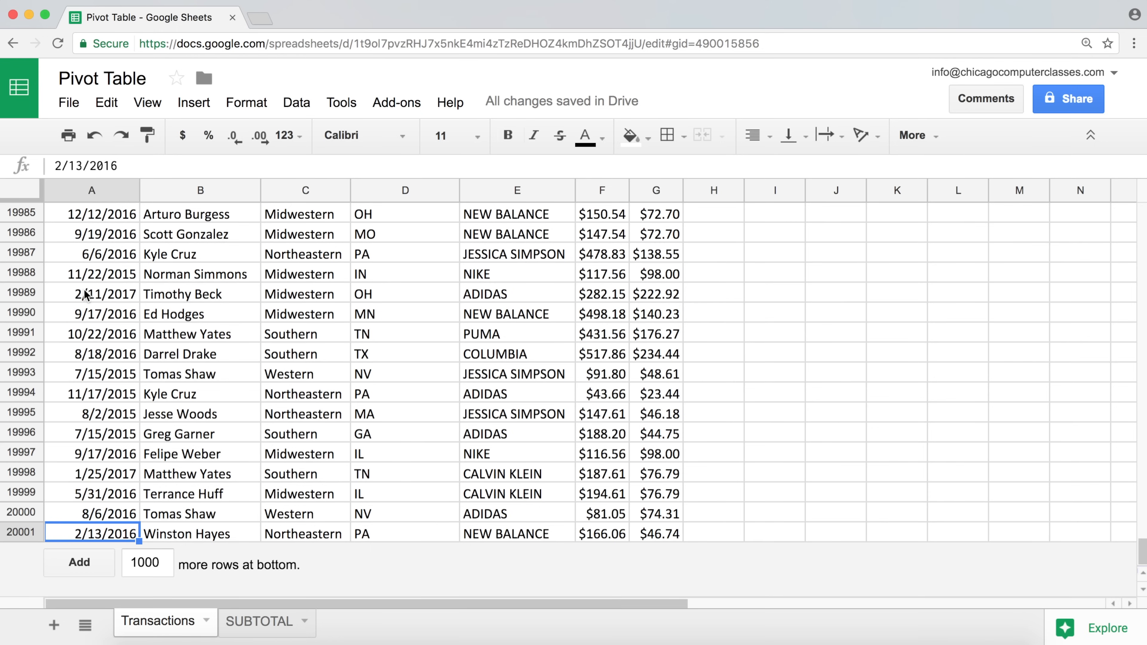
key("super+Up")
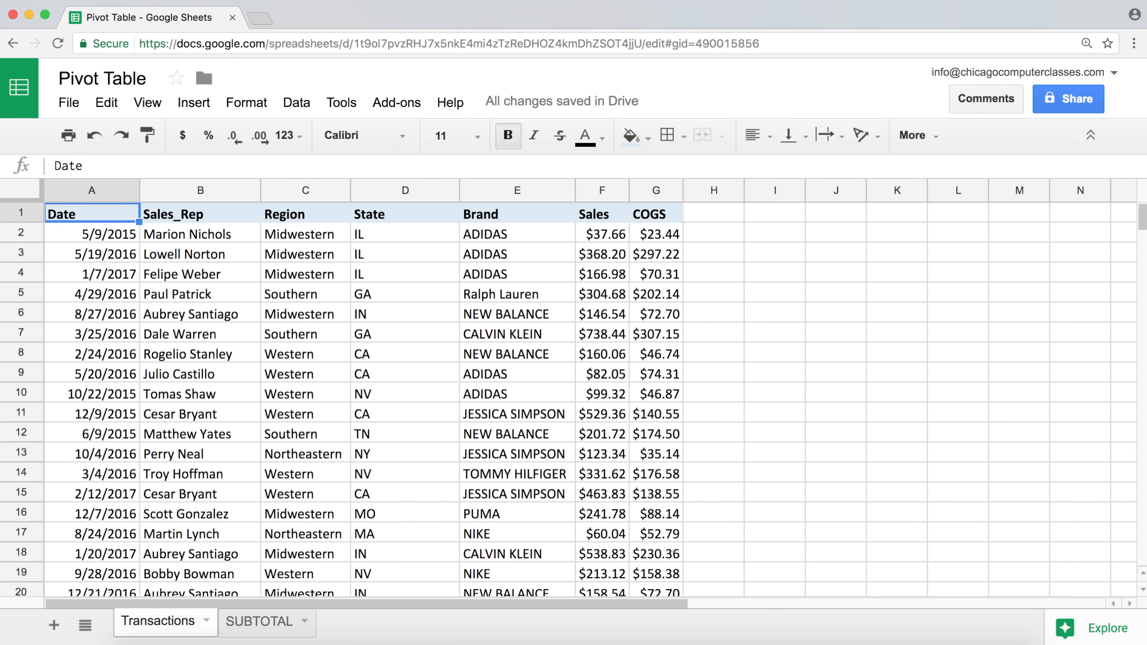
left_click(186, 255)
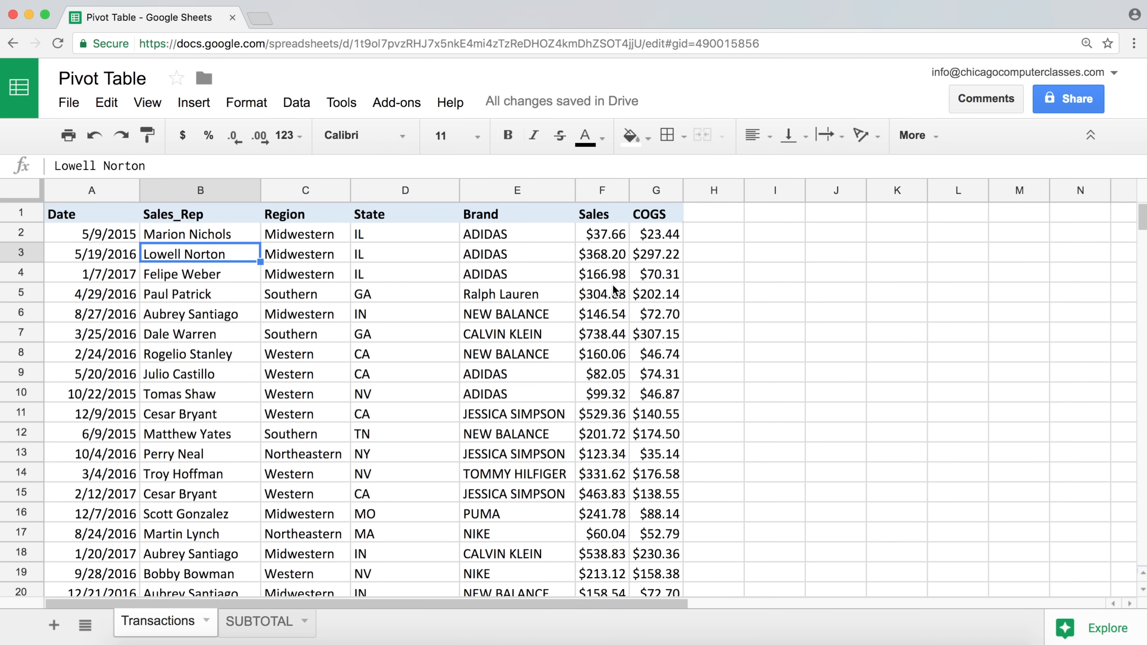
left_click(1034, 319)
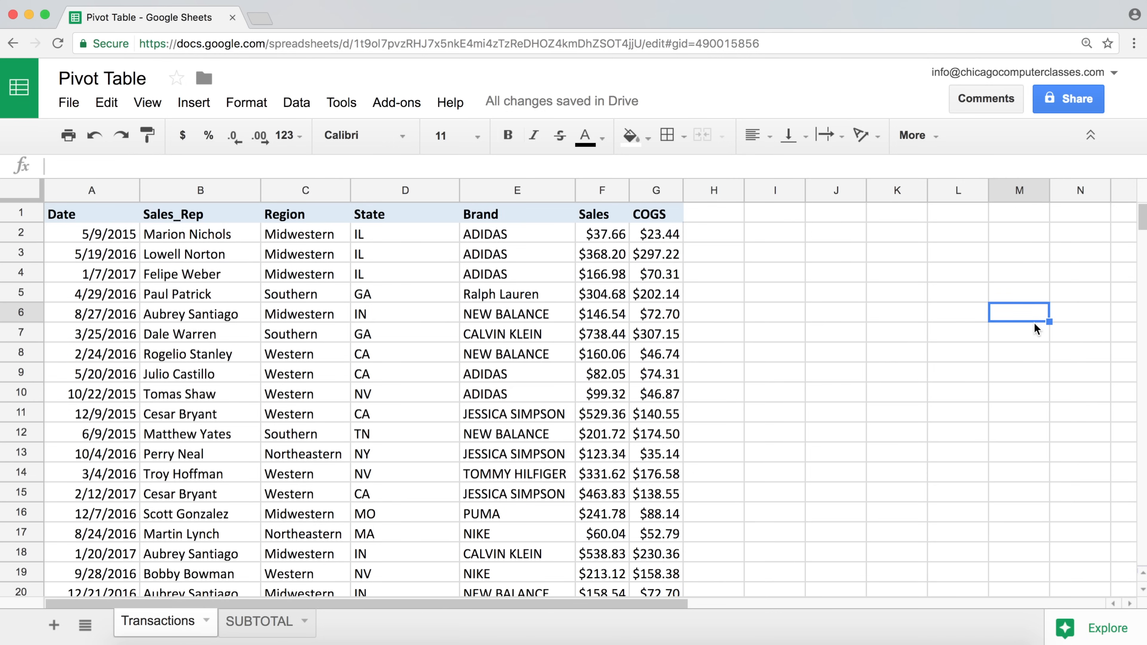
left_click(922, 267)
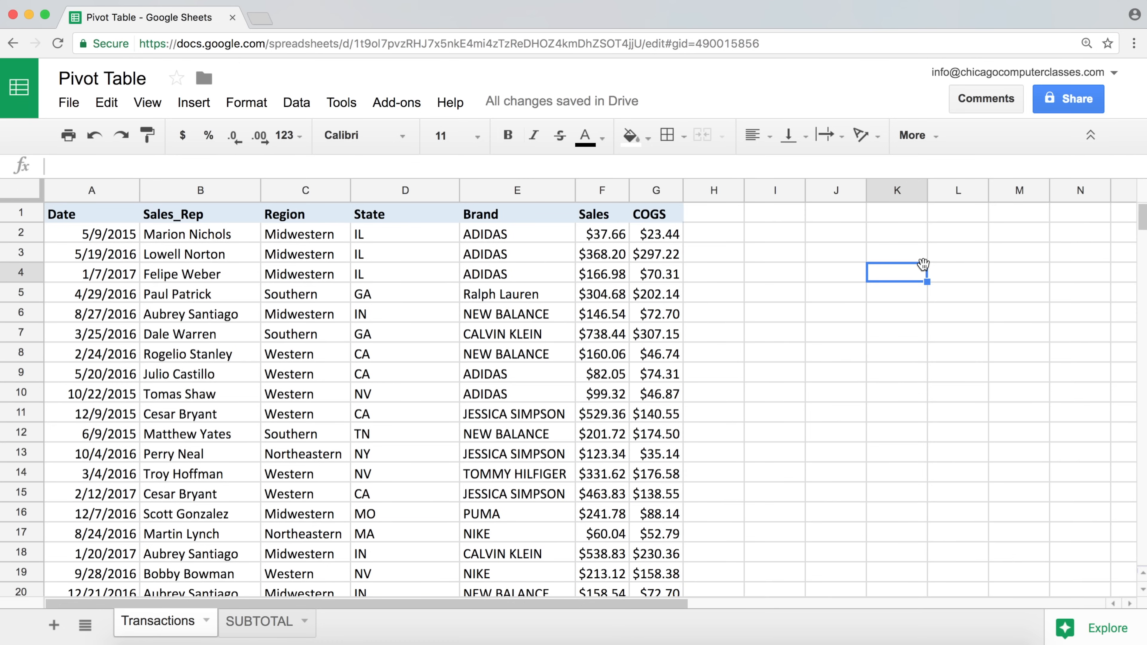
left_click_drag(246, 236, 511, 354)
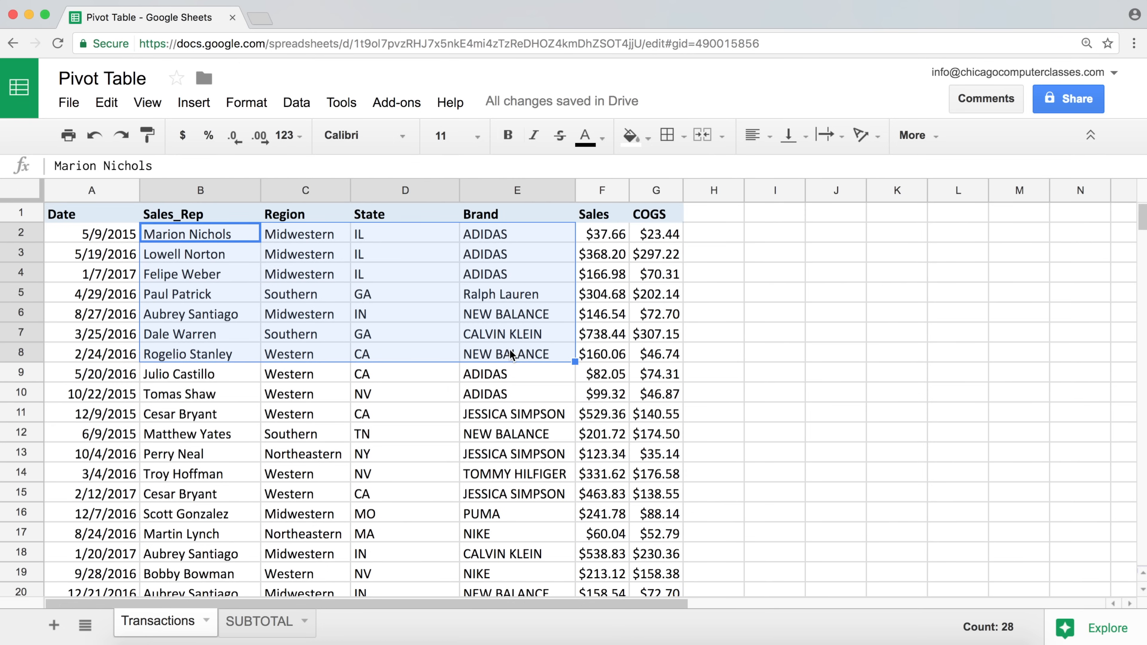
left_click(408, 400)
Create a pivot table from the Transactions data, starting from a single cell inside the range.
left_click(271, 313)
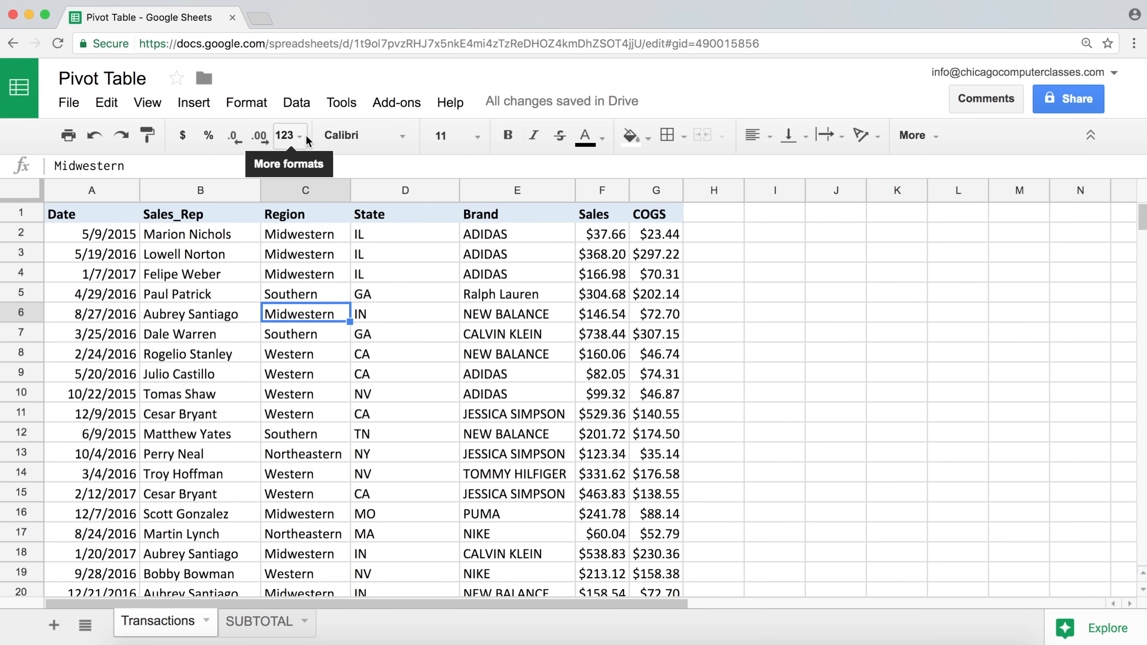
left_click(305, 103)
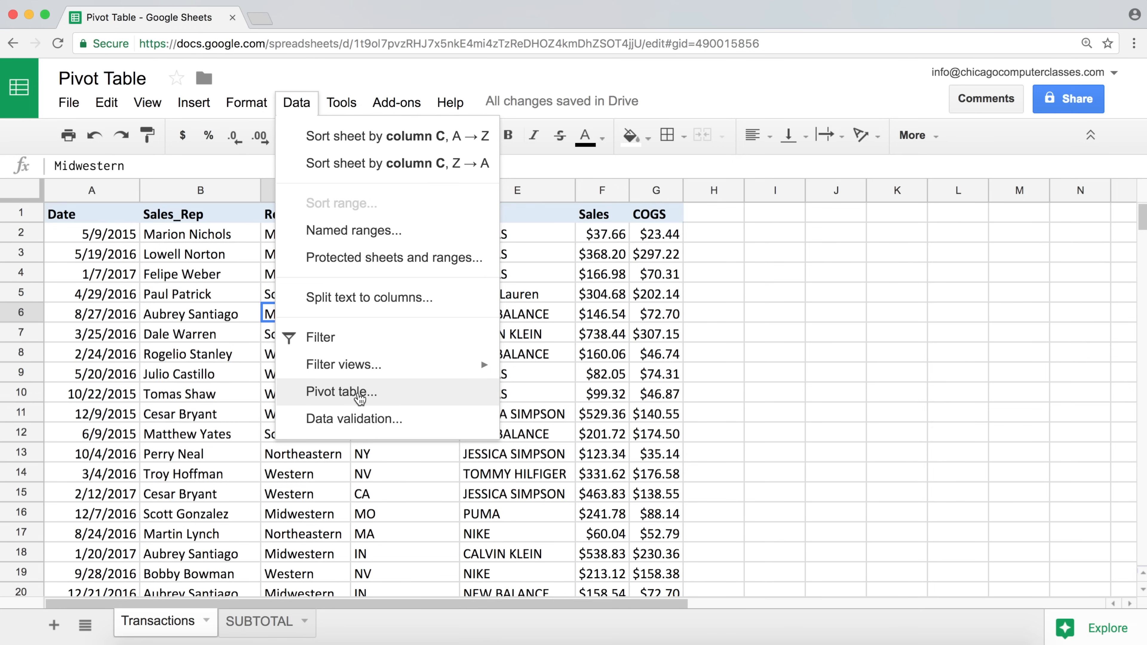
left_click(360, 396)
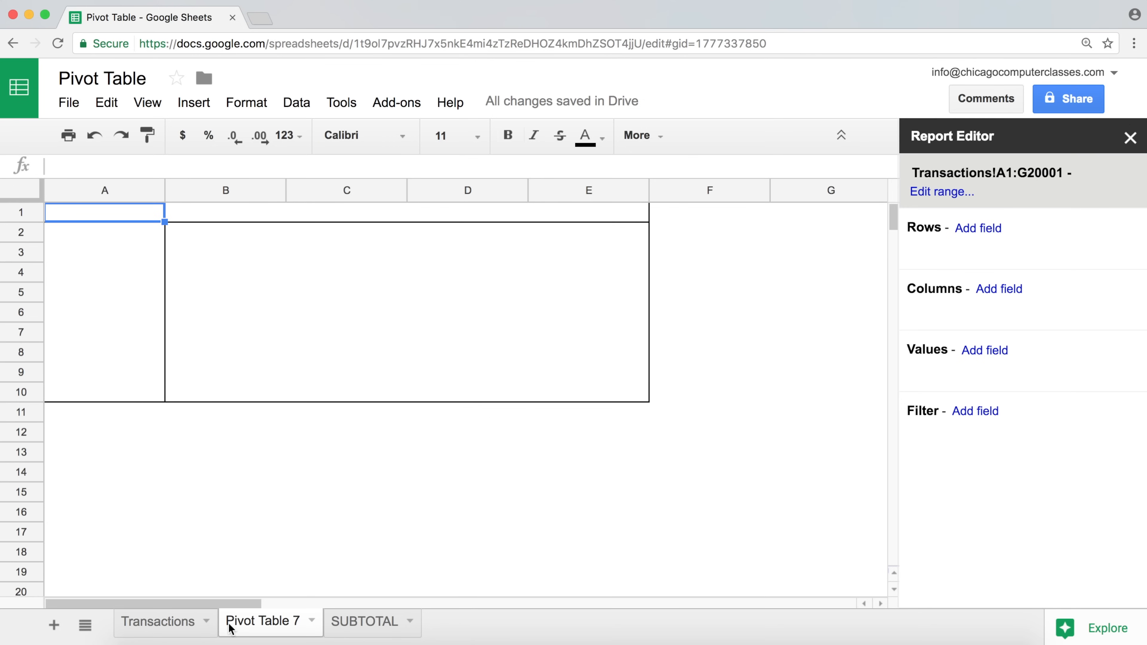
Compare the Transactions sheet with the new pivot table sheet, and rename the pivot table sheet Summary.
left_click(174, 632)
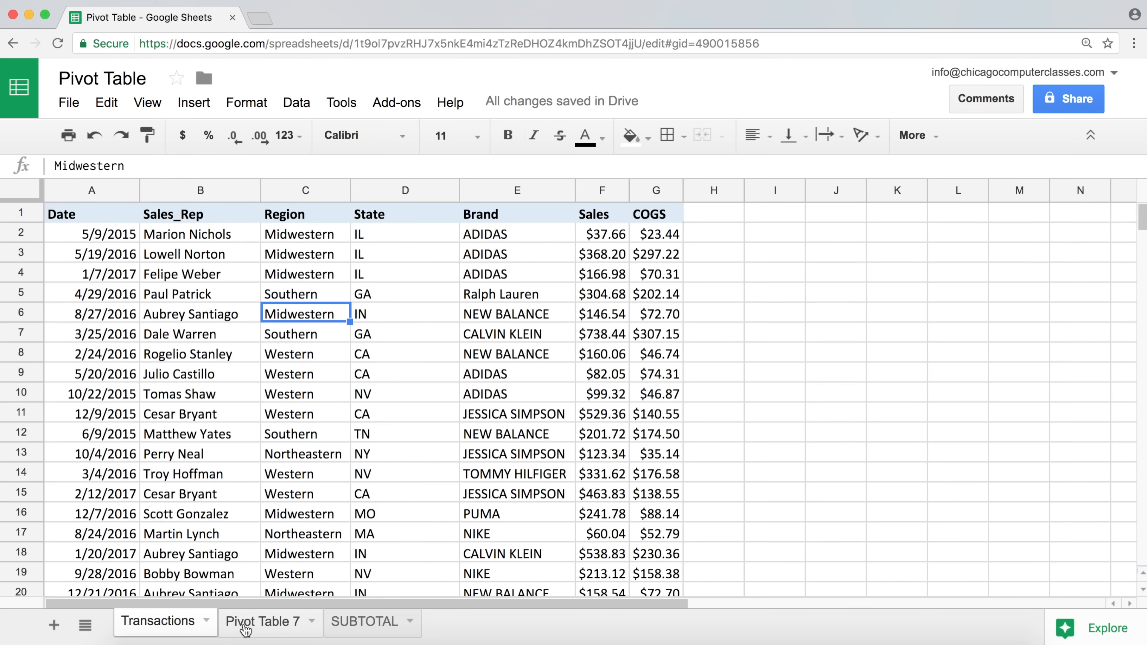
left_click(271, 626)
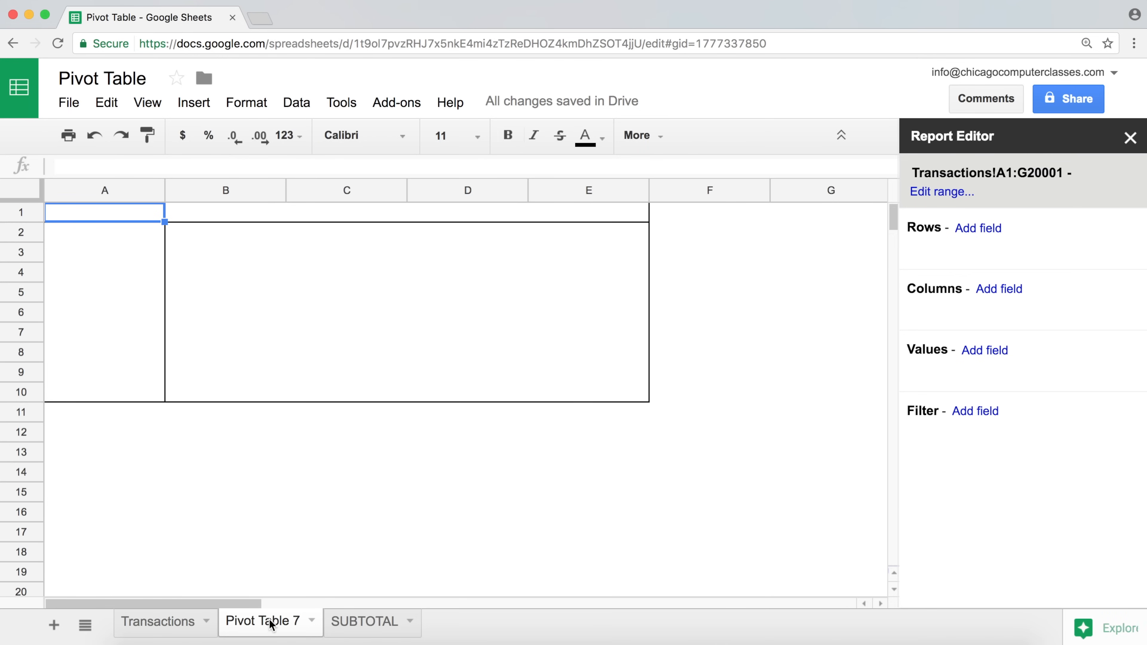
double_click(271, 623)
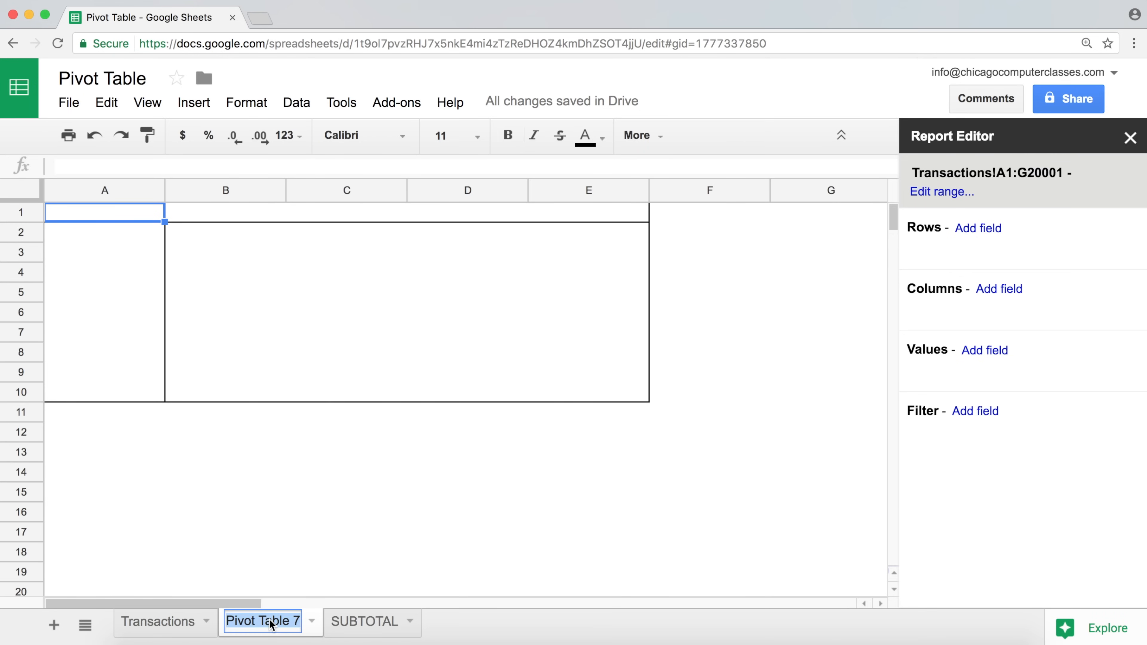
type("Summary")
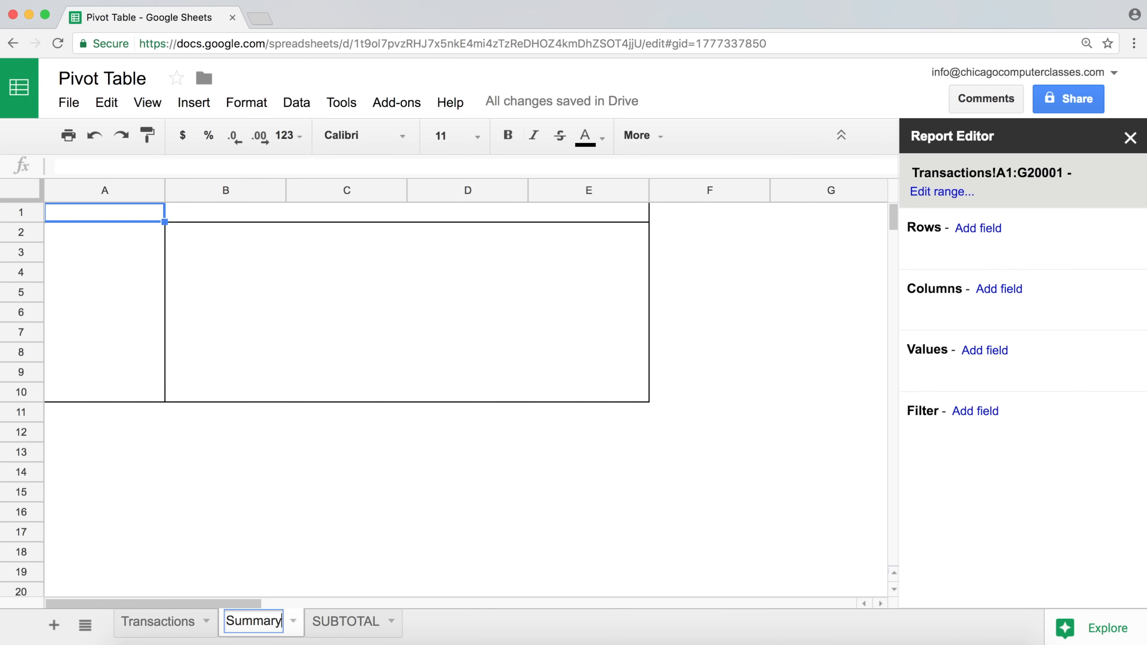
key("Return")
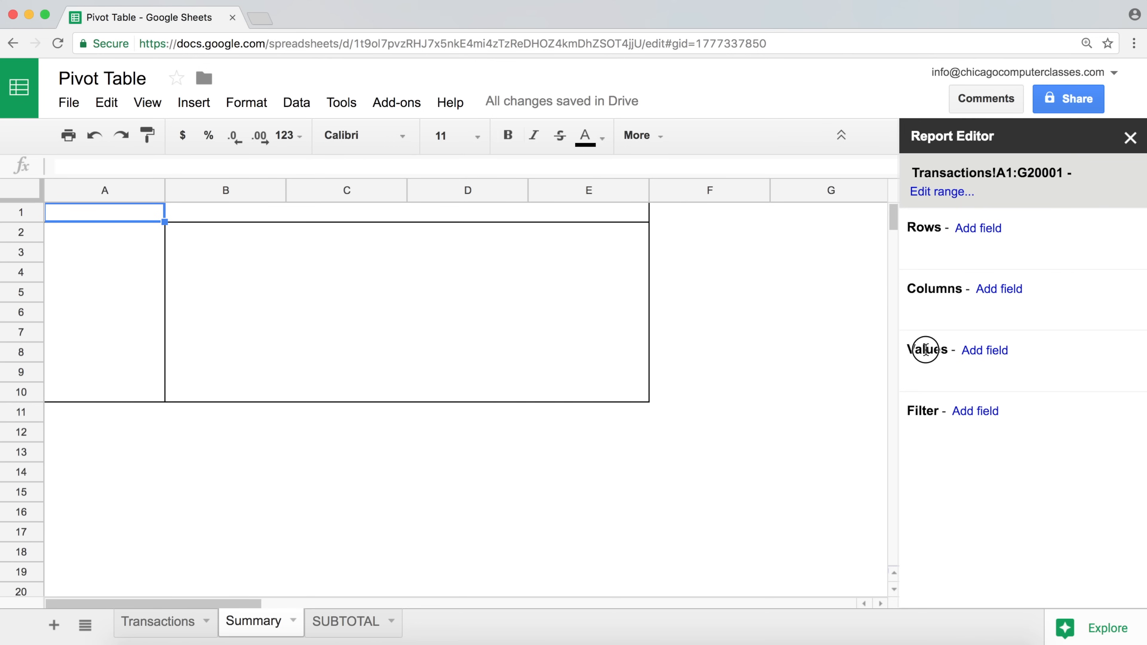
Examine the numeric Sales and COGS columns on the SUBTOTAL sheet as candidates for the pivot table values.
left_click(948, 353)
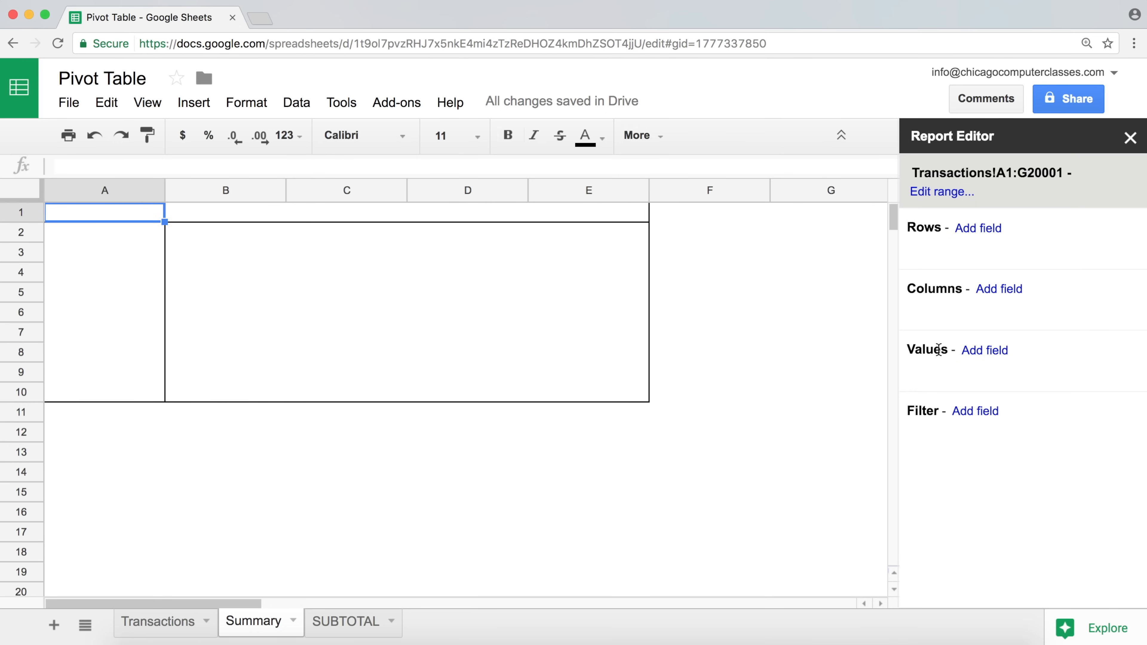
left_click(359, 622)
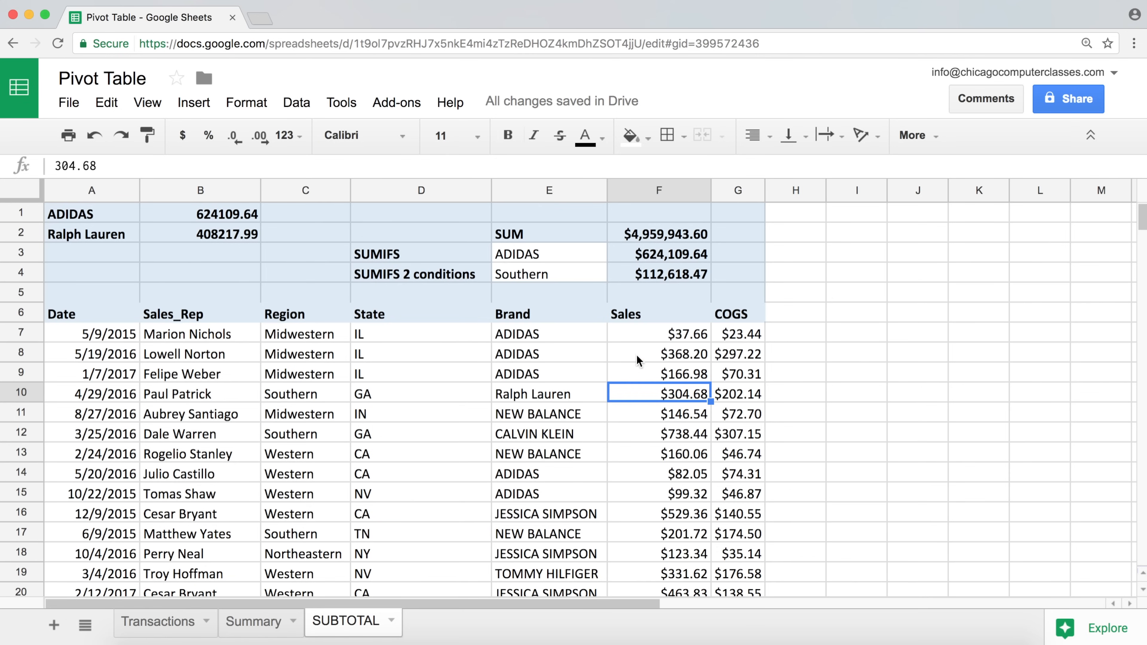
left_click(656, 337)
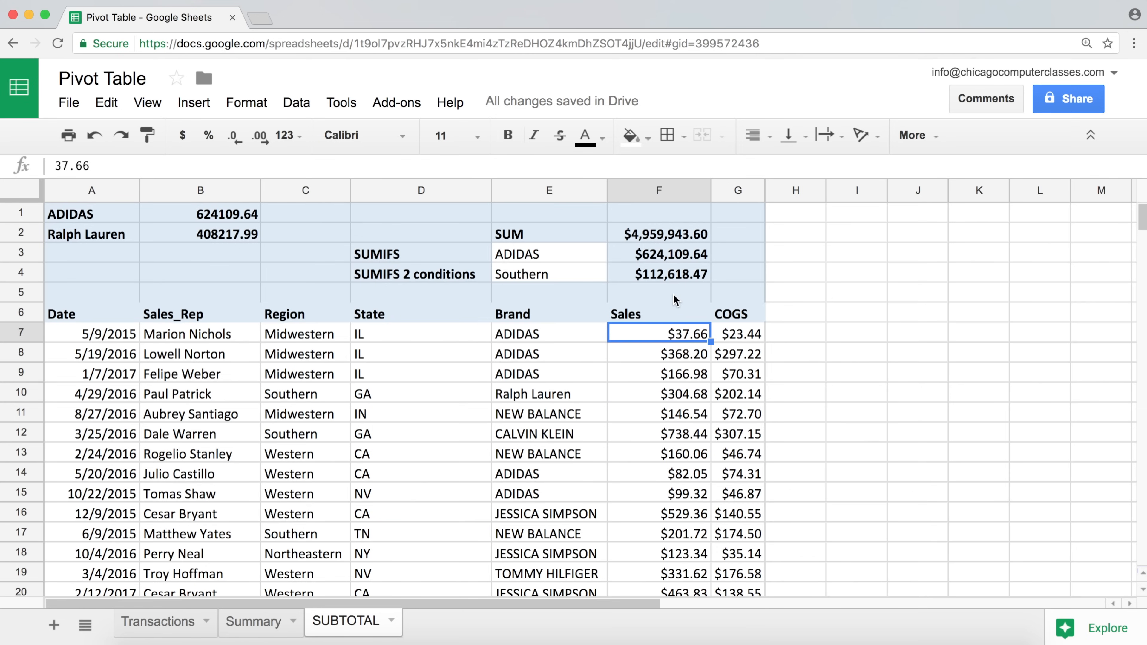
left_click_drag(668, 474, 750, 460)
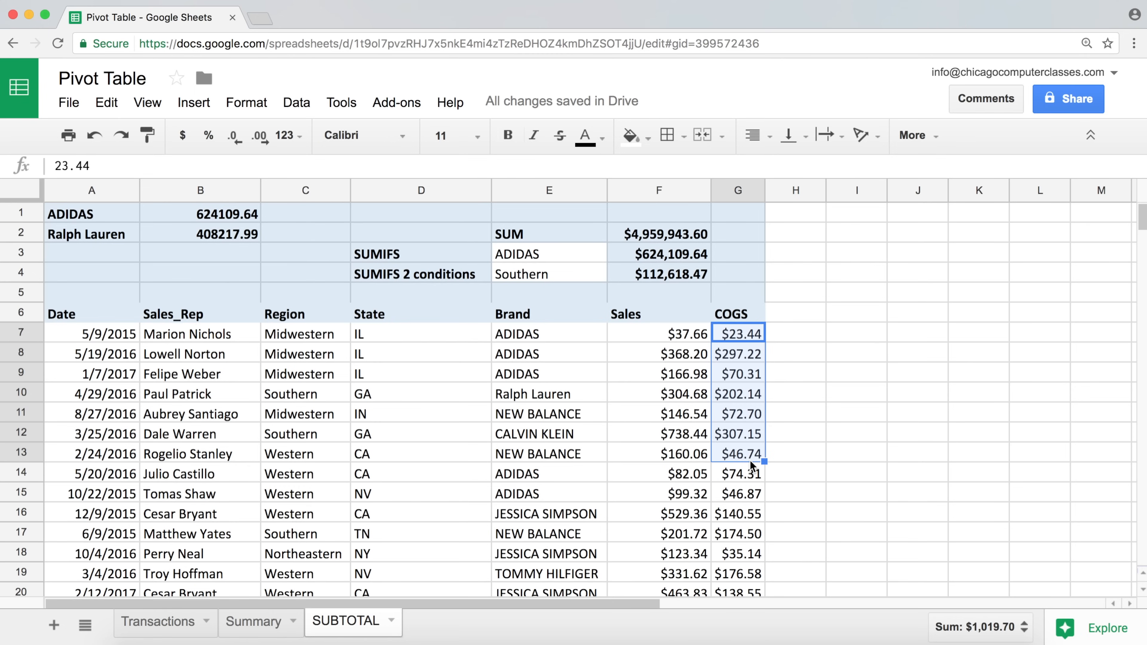
left_click(647, 339)
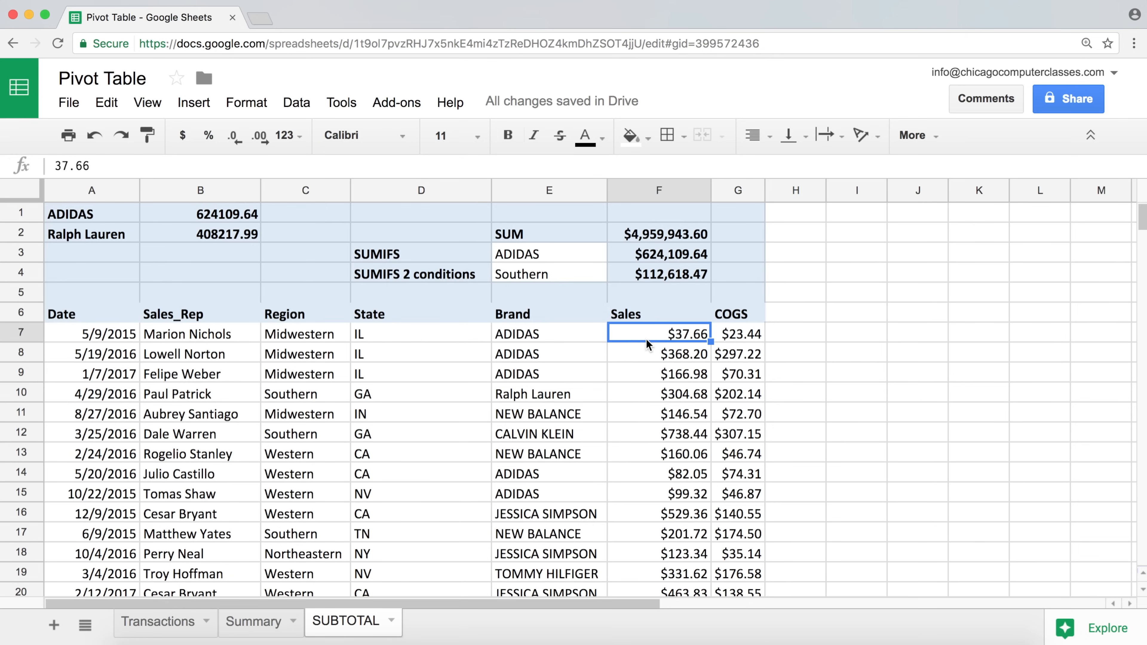
left_click_drag(659, 454, 678, 336)
left_click(680, 317)
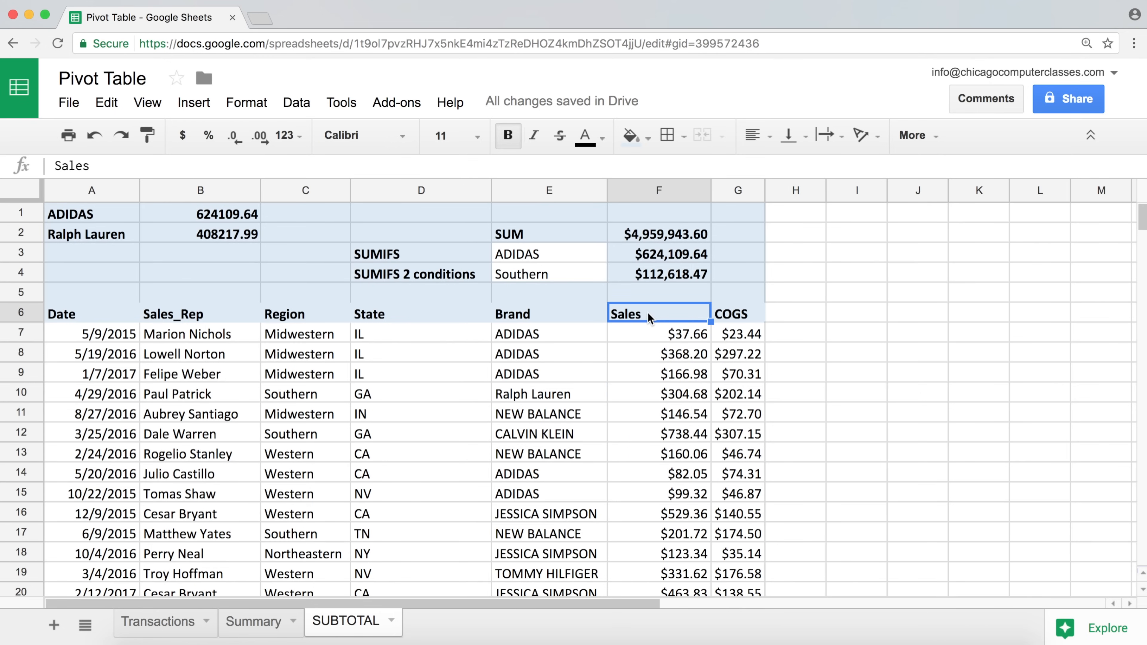
Add the Sales field to the Values of the Summary pivot table, summarized by SUM.
left_click(252, 624)
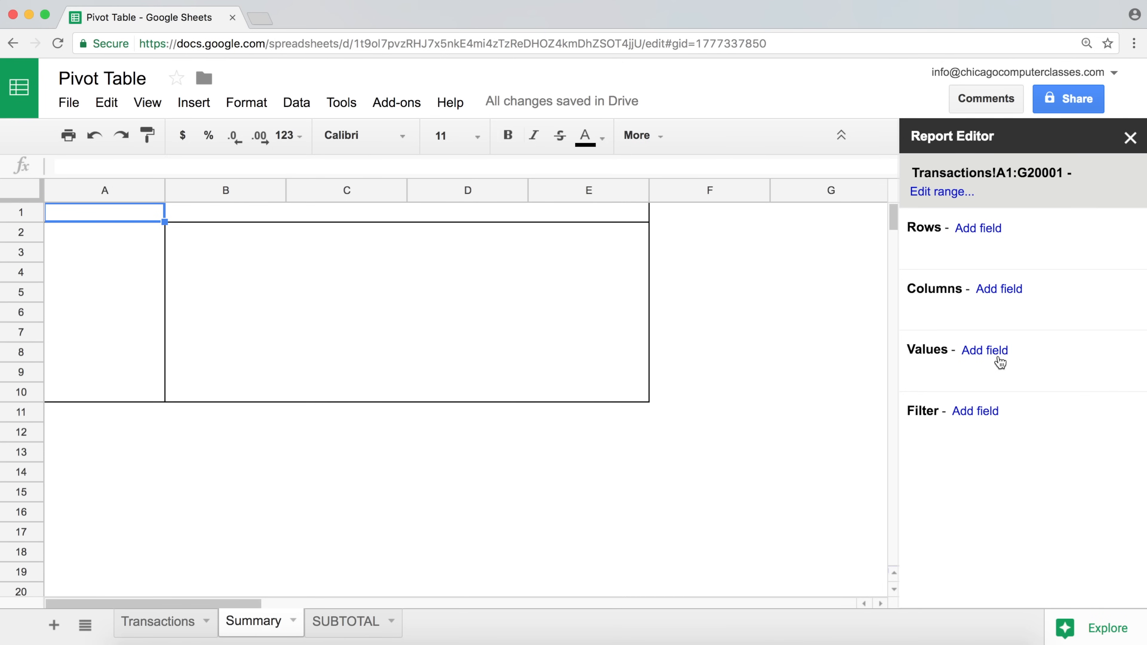
left_click(984, 354)
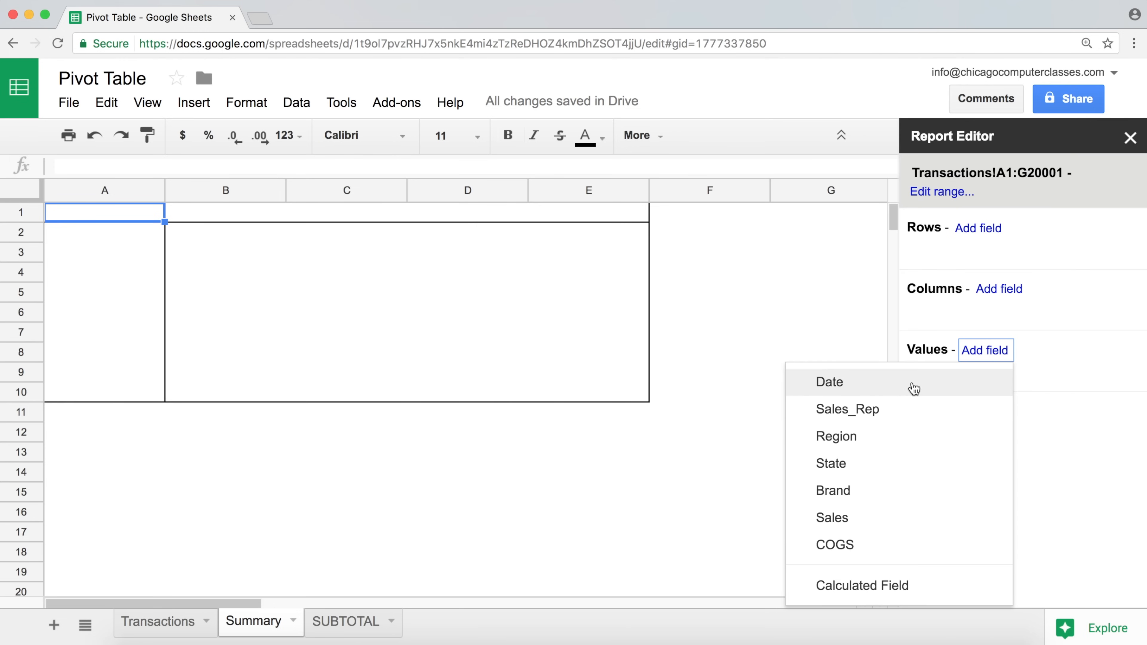
left_click(856, 518)
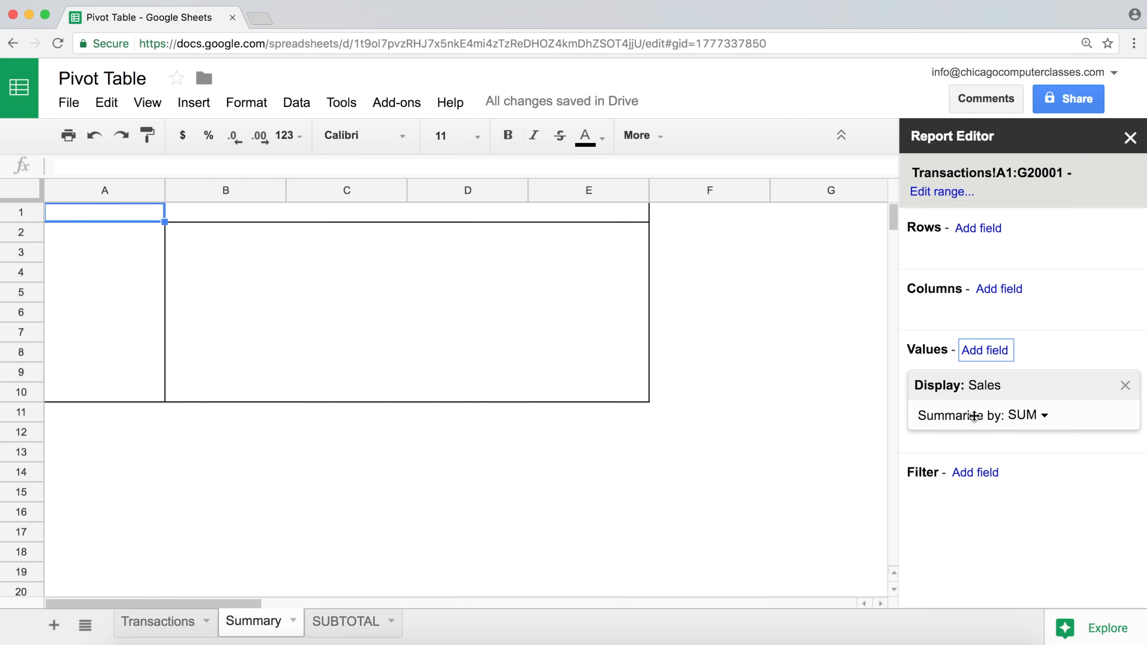
left_click(1040, 415)
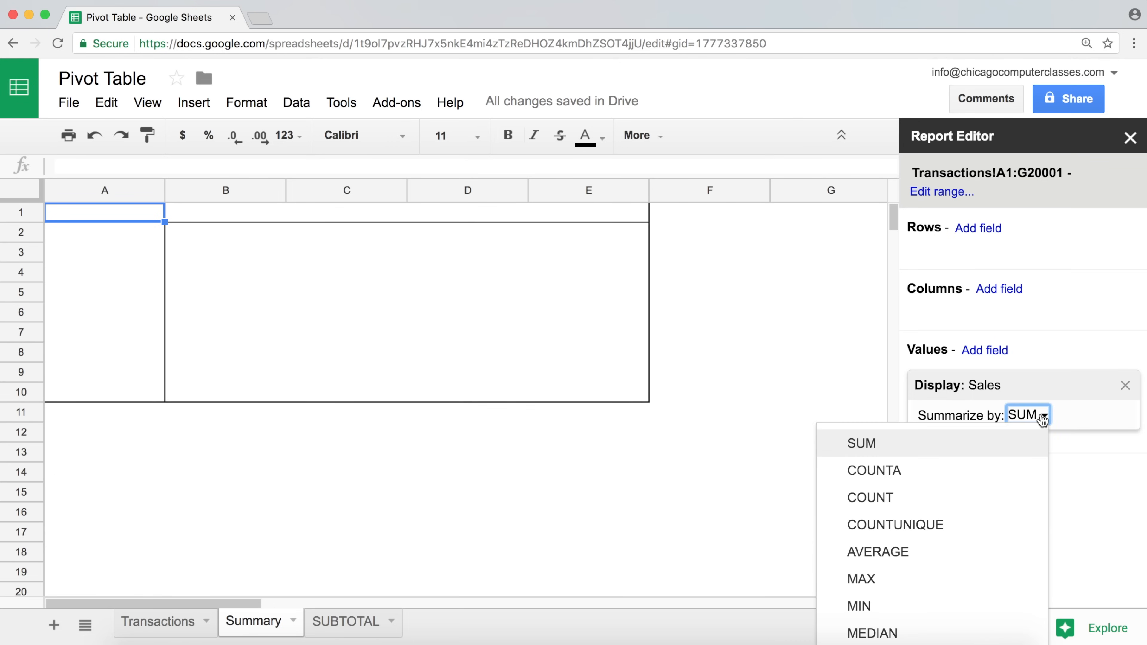
left_click(936, 443)
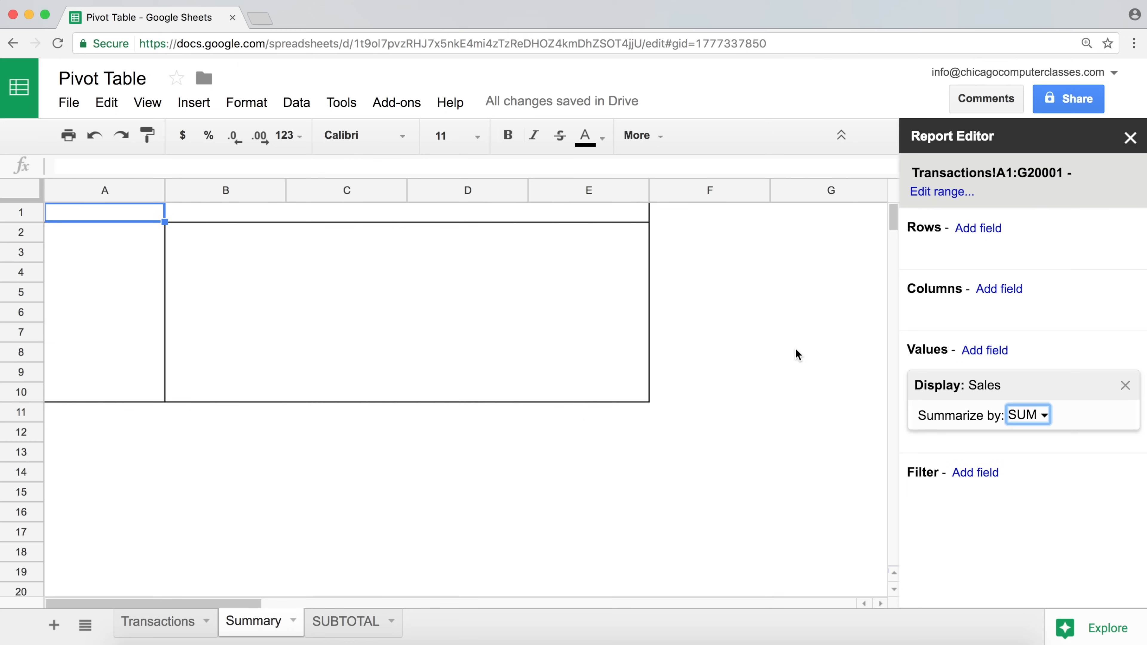
Examine the Brand column of the SUBTOTAL sheet as the grouping field for the pivot table on the Summary sheet.
left_click(335, 626)
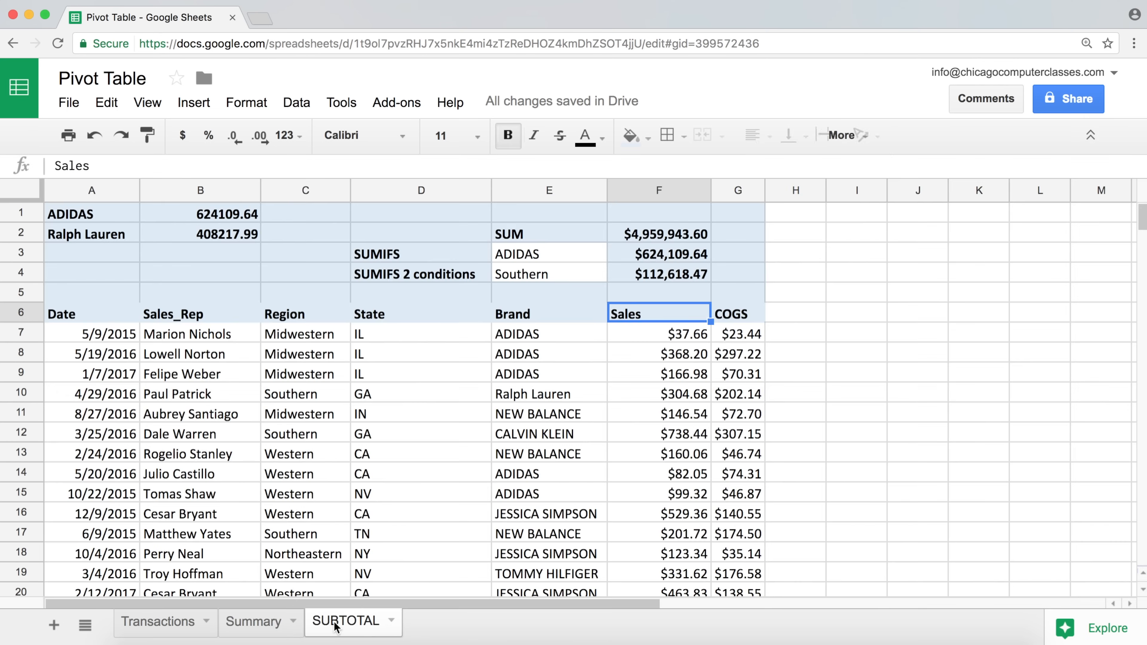
left_click_drag(529, 335, 520, 490)
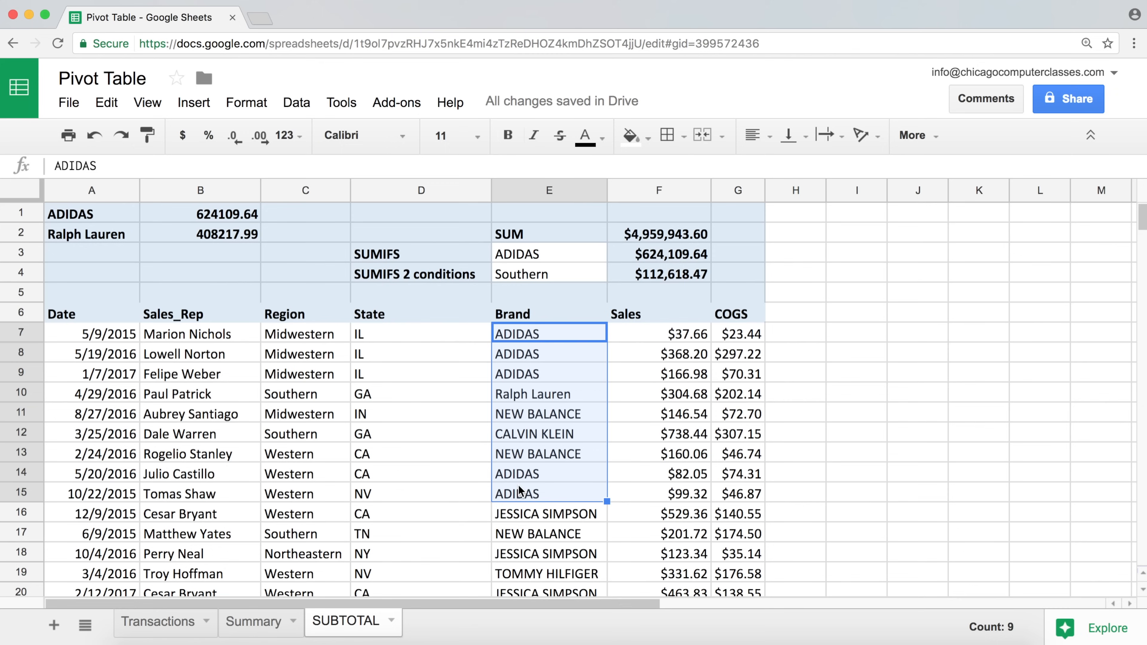
left_click(536, 346)
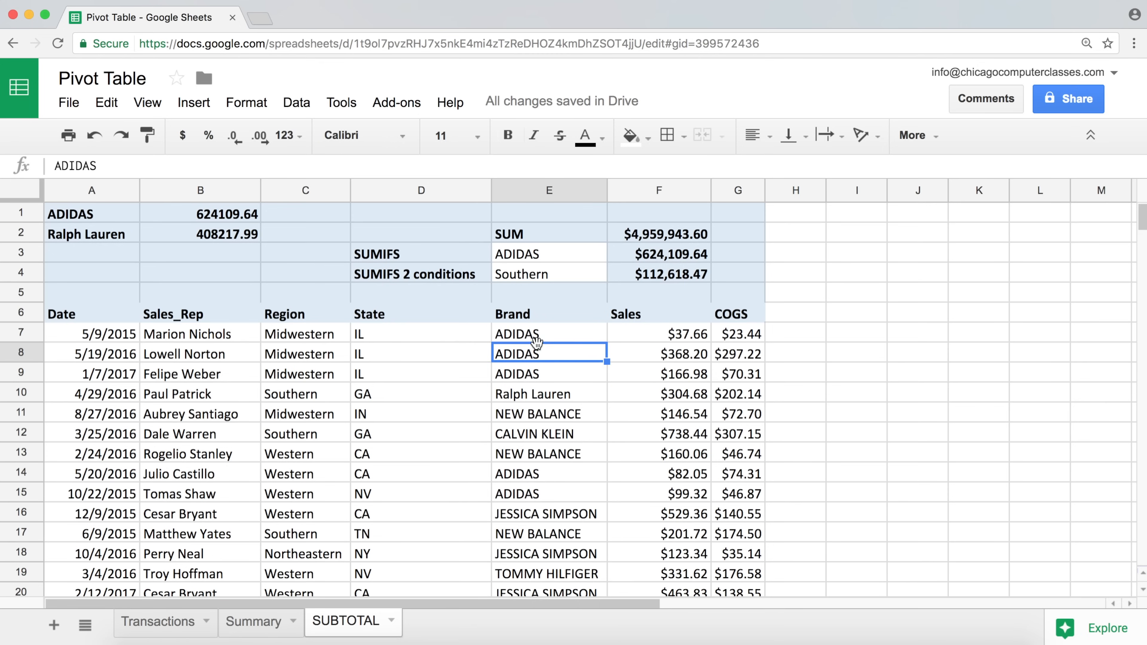
left_click(534, 319)
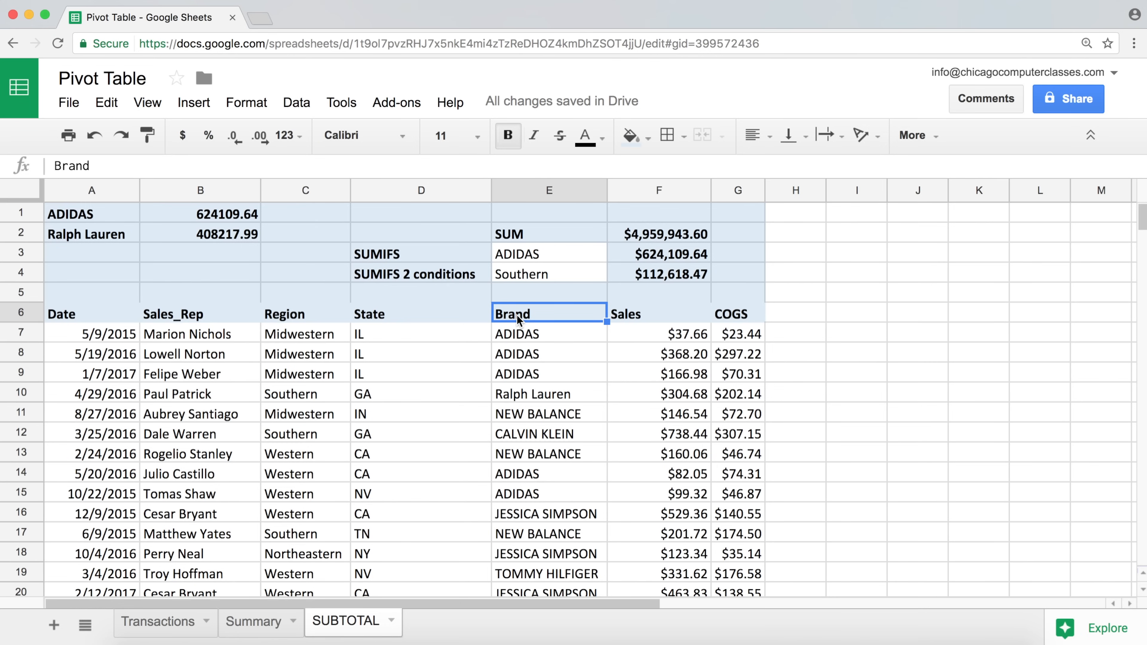
left_click(265, 634)
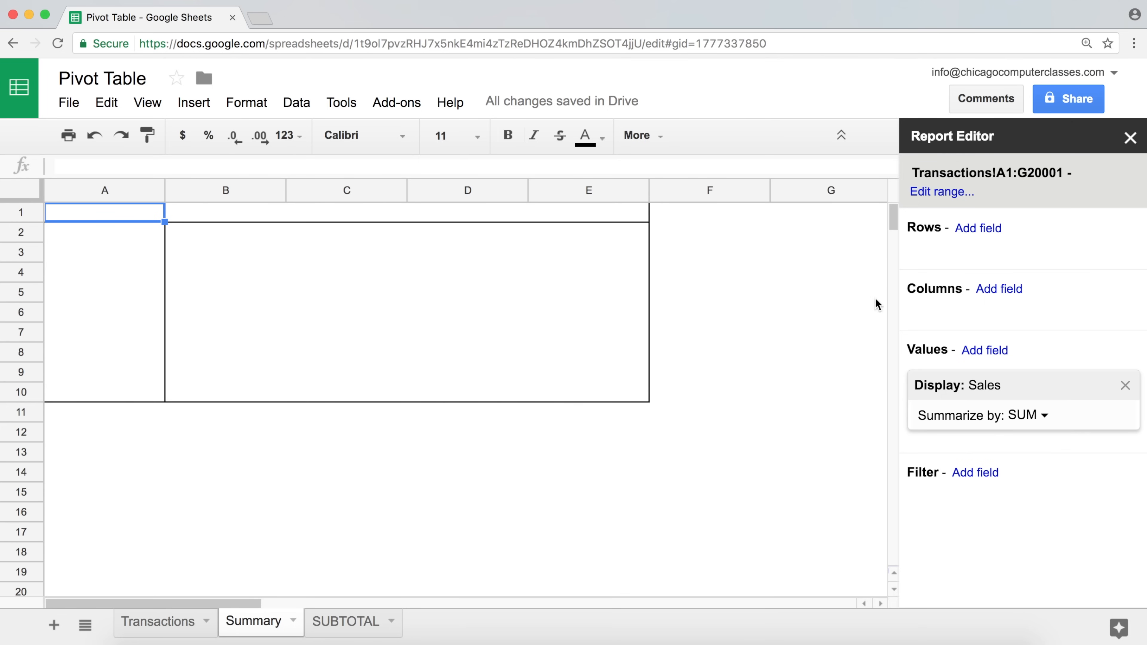
Review the ADIDAS and Ralph Lauren sales summaries in A1:B2 of the SUBTOTAL sheet as a model for the pivot rows.
left_click(333, 631)
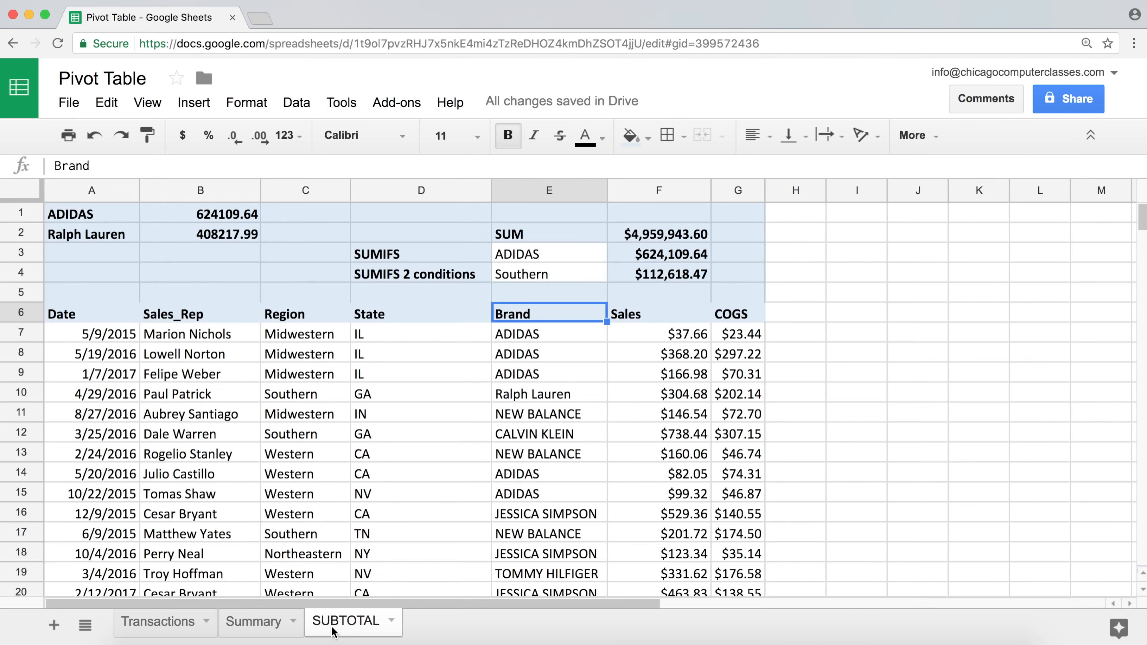
left_click_drag(105, 217, 177, 239)
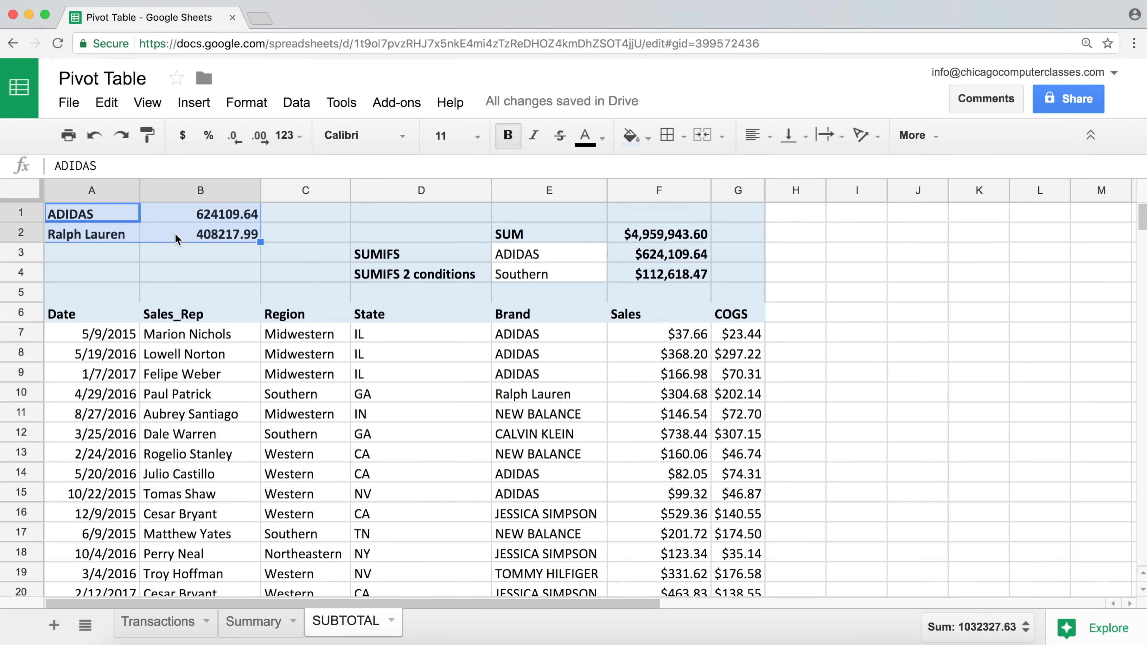
left_click(70, 217)
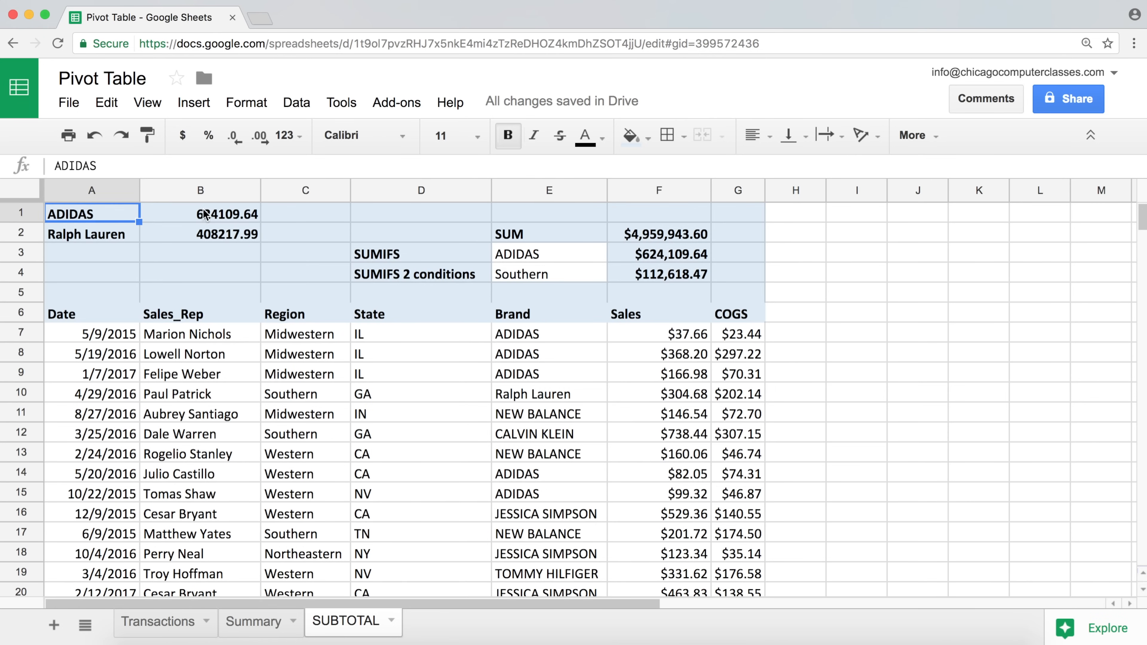
left_click(189, 213)
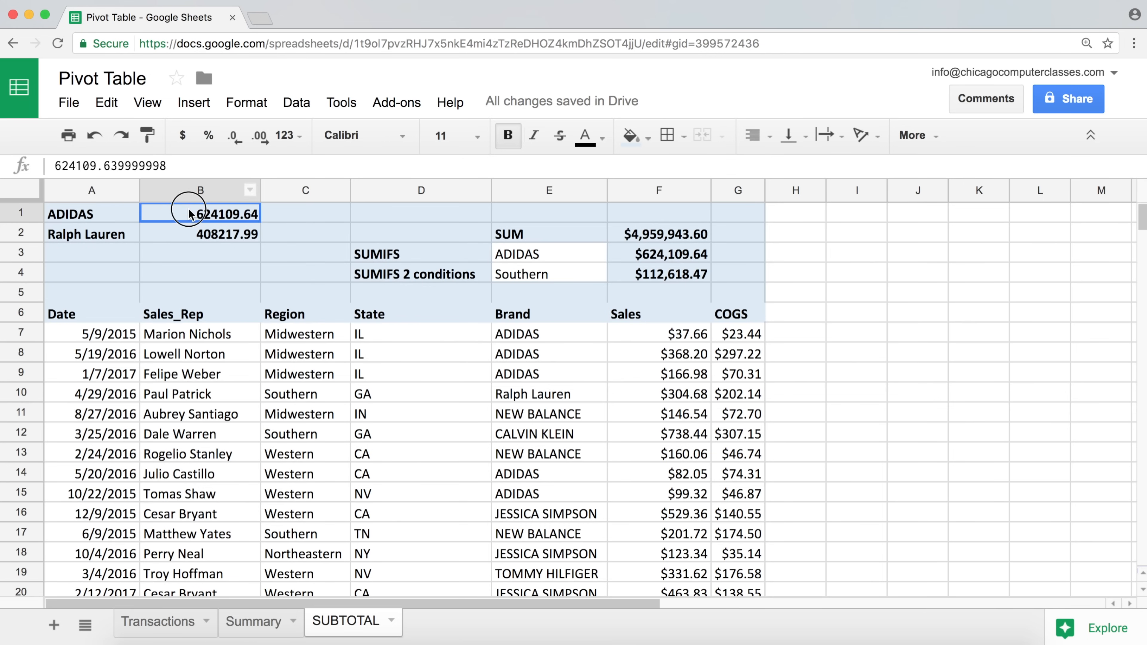
left_click_drag(93, 236, 176, 236)
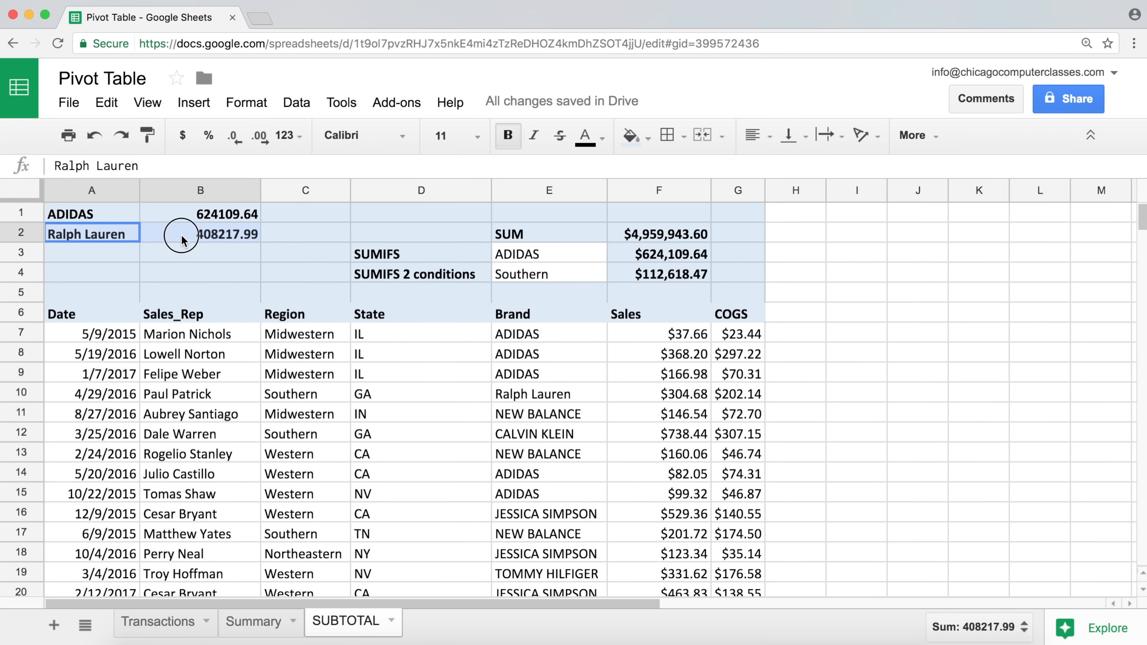
left_click(69, 261)
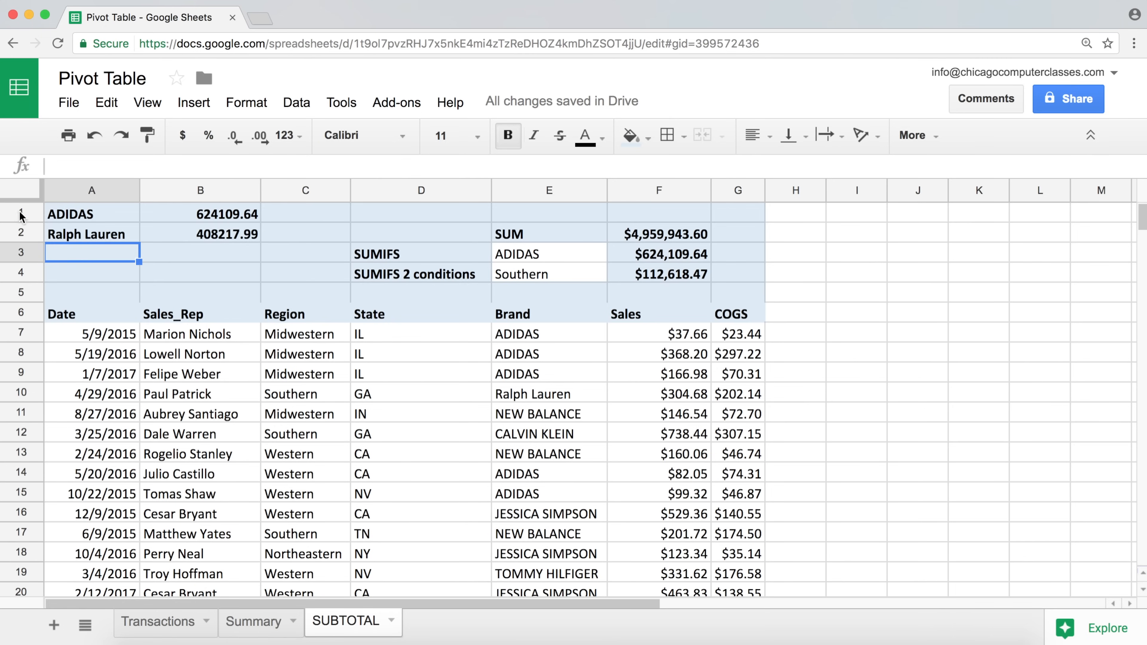
Add the Brand field to the Rows of the Summary pivot table.
left_click(255, 622)
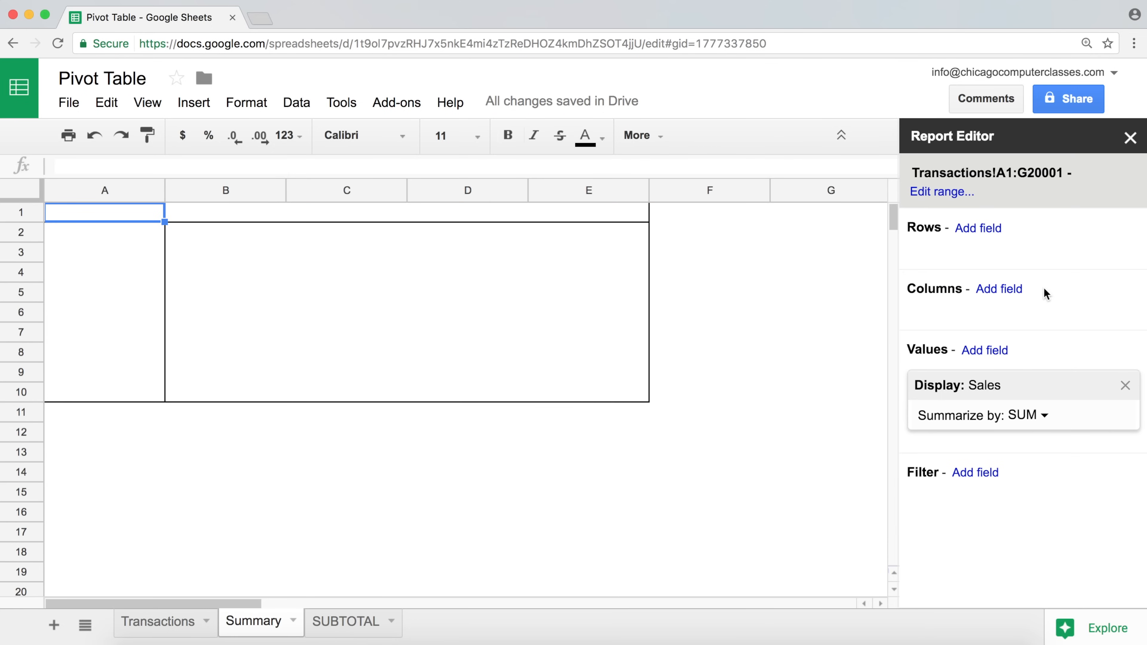
left_click(983, 231)
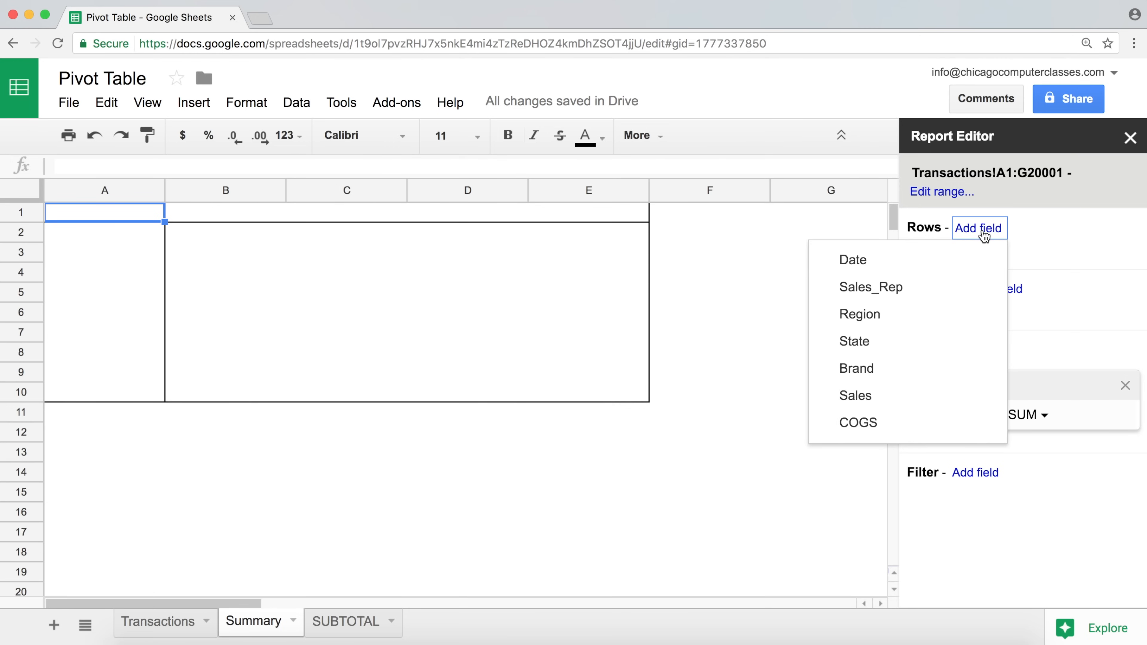
left_click(881, 377)
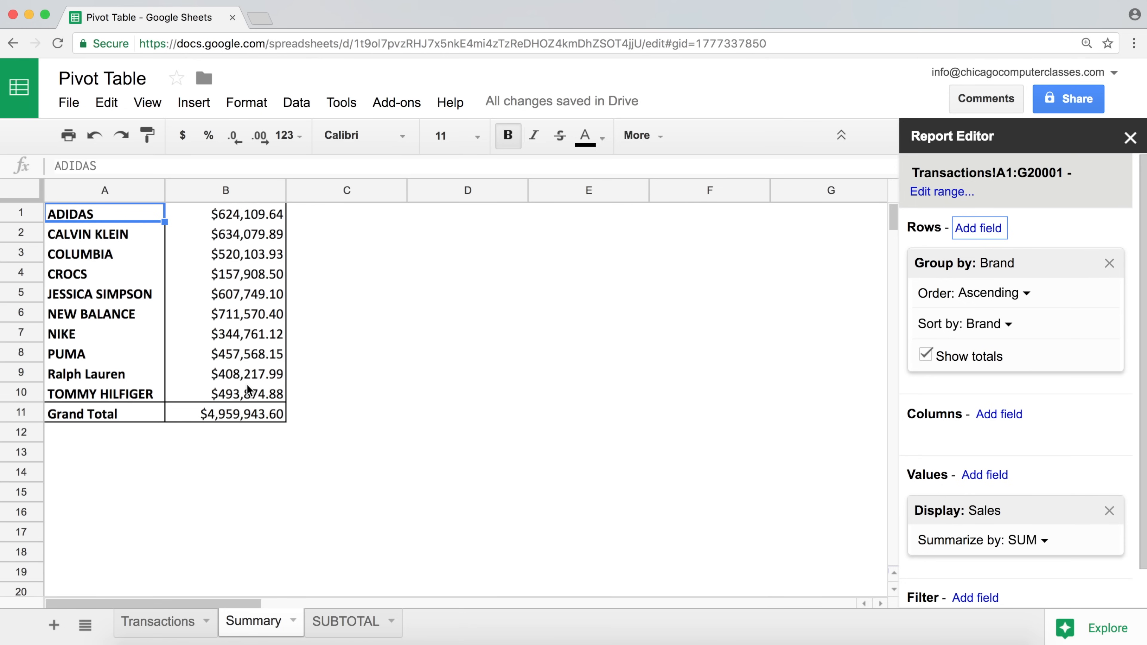
Compare the ADIDAS criterion and SUMIFS result on the SUBTOTAL sheet with the brand totals in the Summary pivot table.
left_click(361, 622)
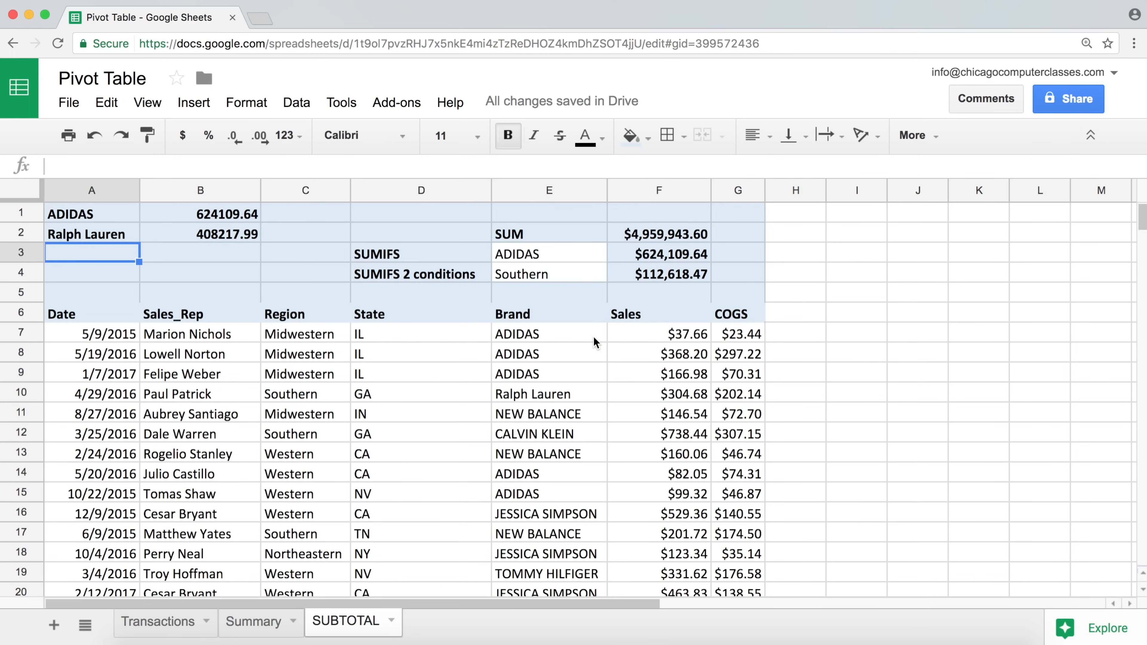
left_click(520, 261)
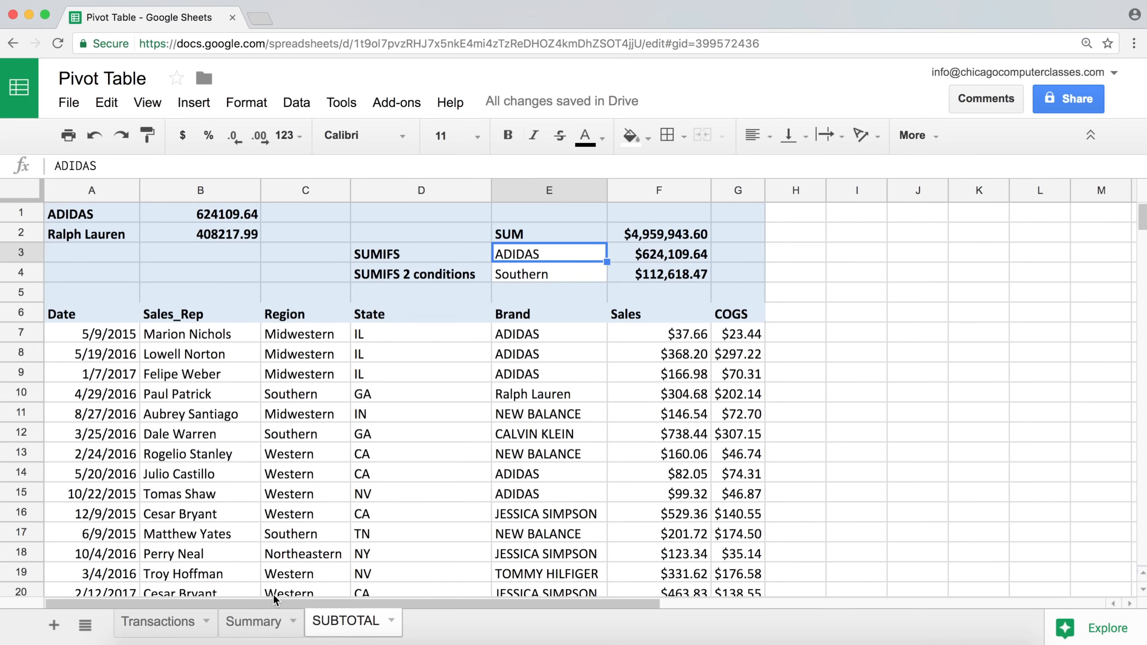
left_click(254, 622)
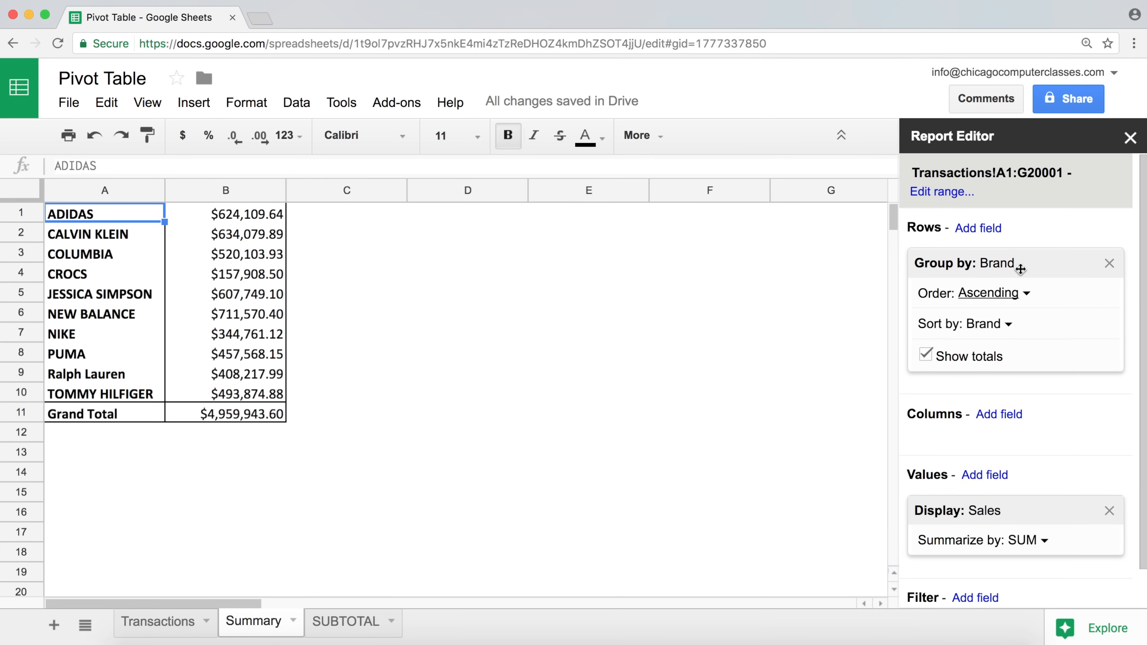
Replace the Brand row grouping of the pivot table with Region, and add Brand as the second row grouping below it.
left_click(1108, 263)
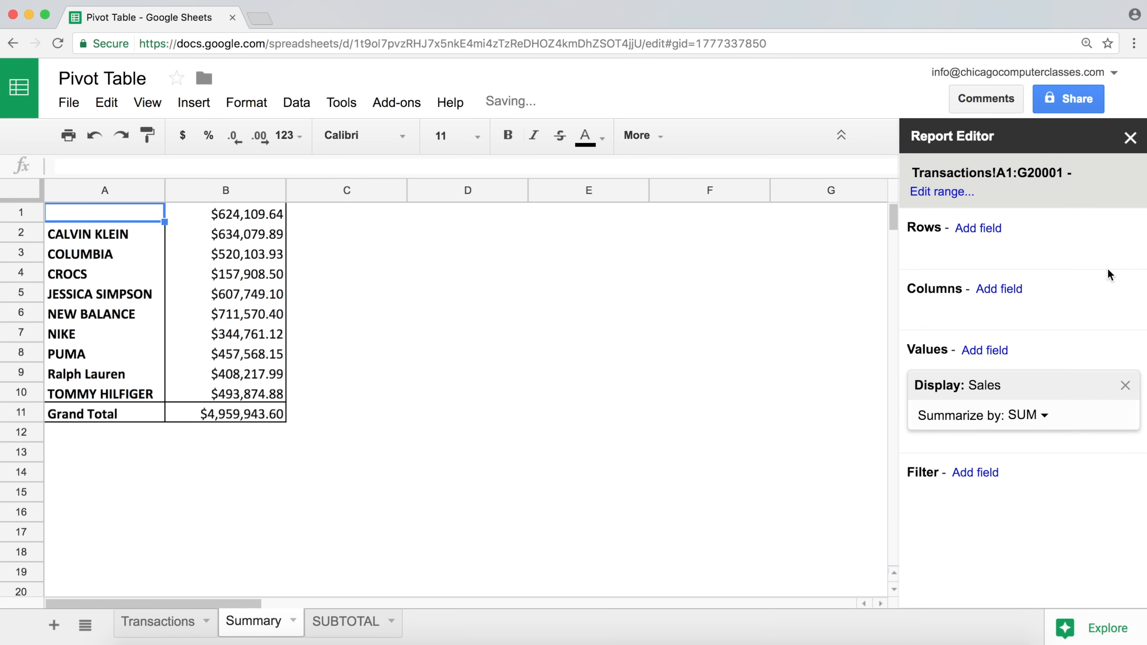
left_click(996, 235)
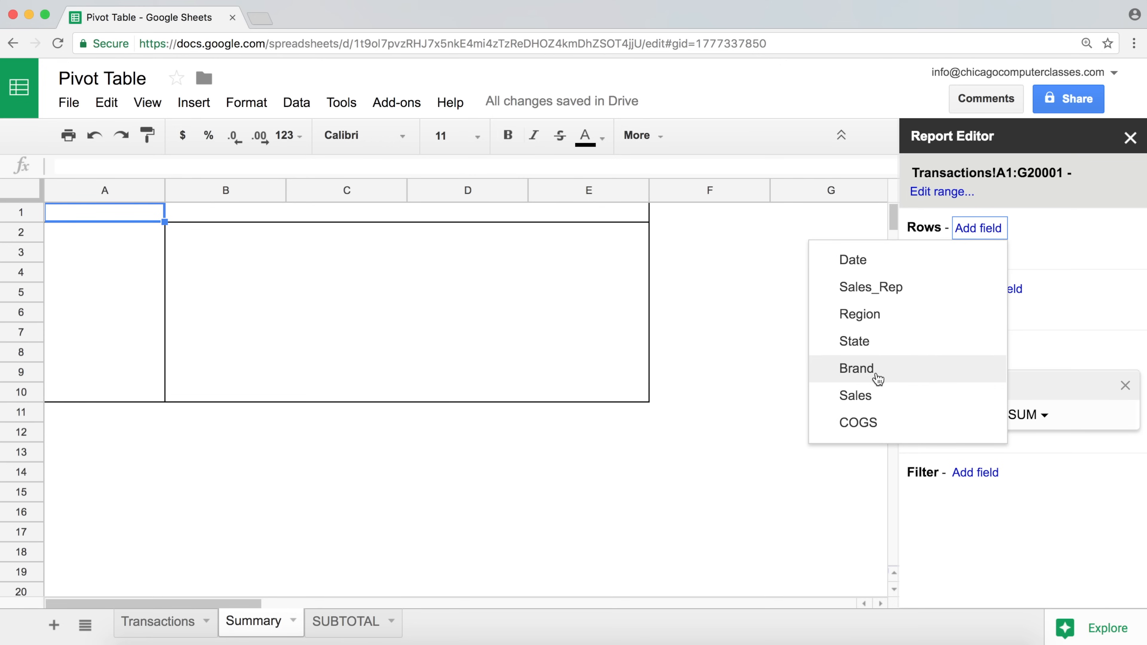
left_click(890, 323)
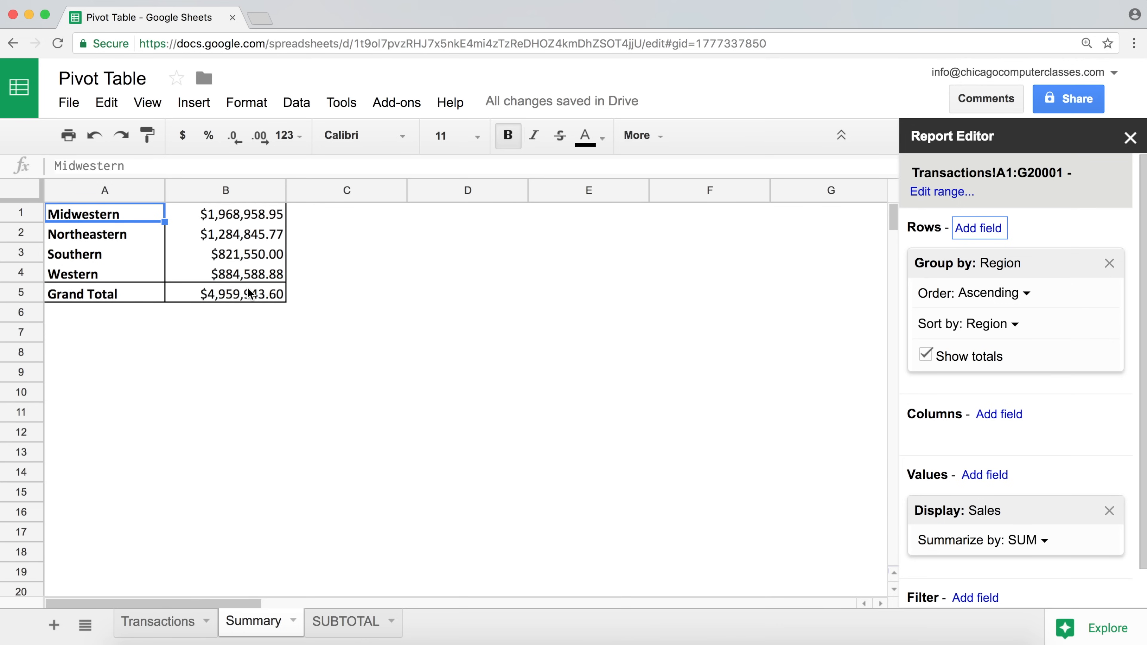
left_click(978, 234)
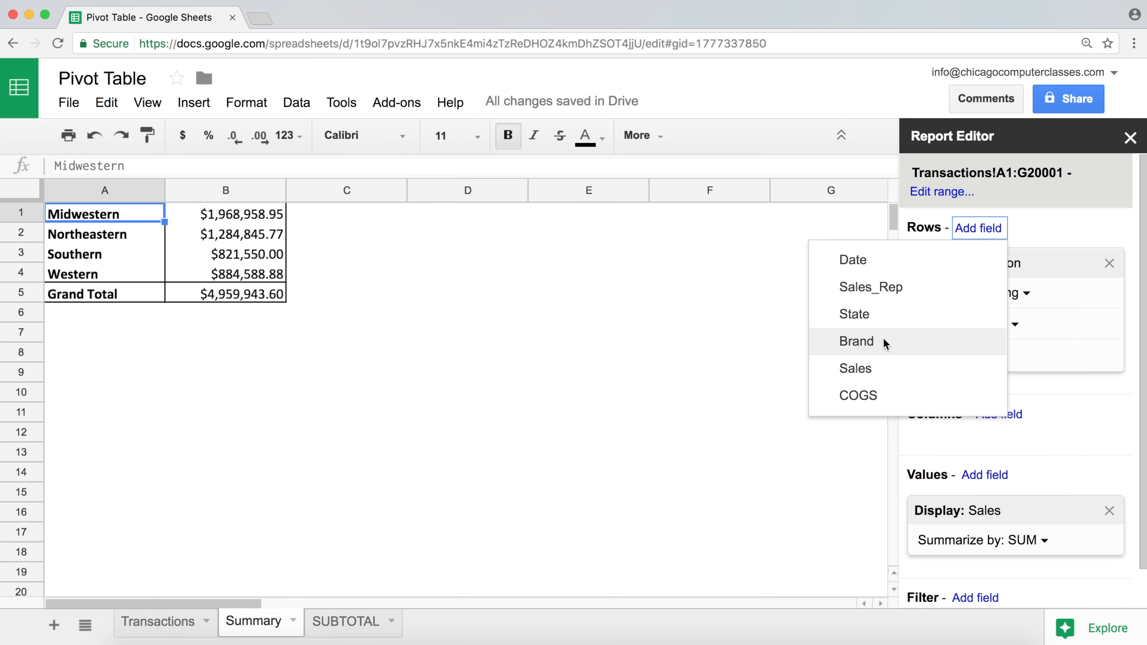
left_click(857, 341)
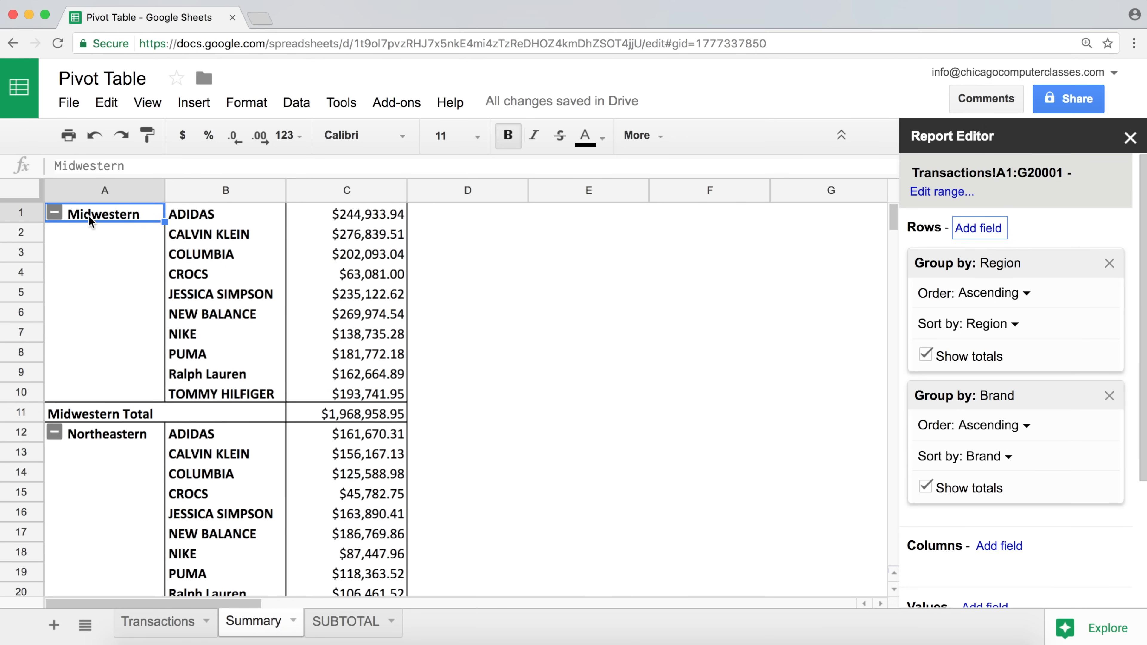
Examine the pivot table's brand sales within each region, the regional subtotals and the grand total.
left_click(206, 221)
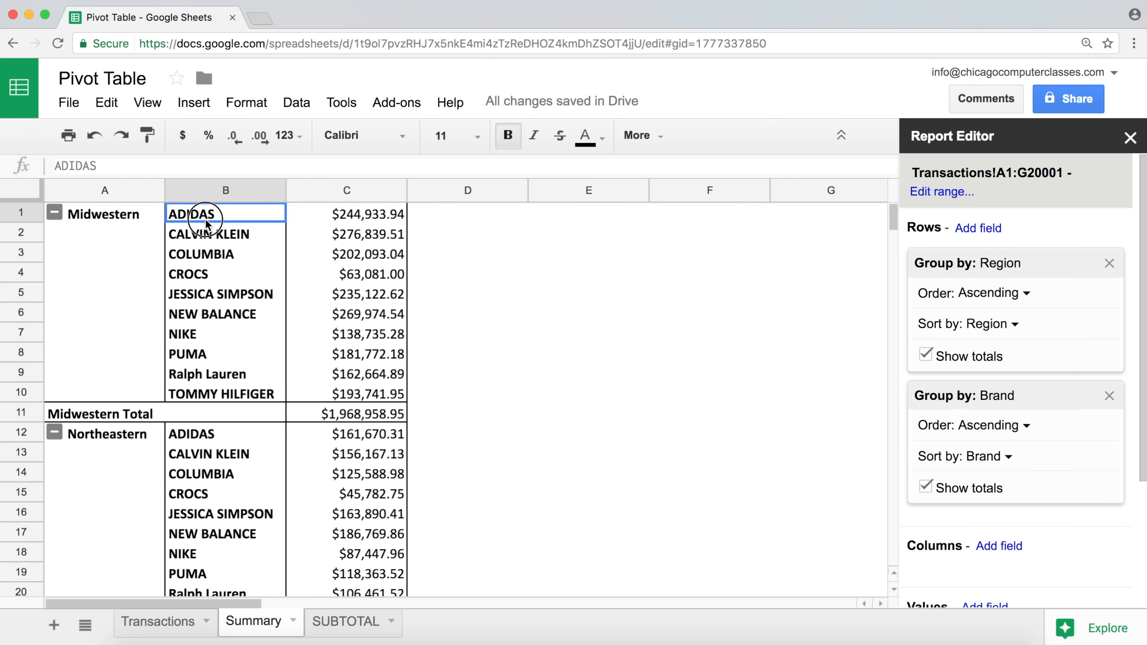
left_click(340, 223)
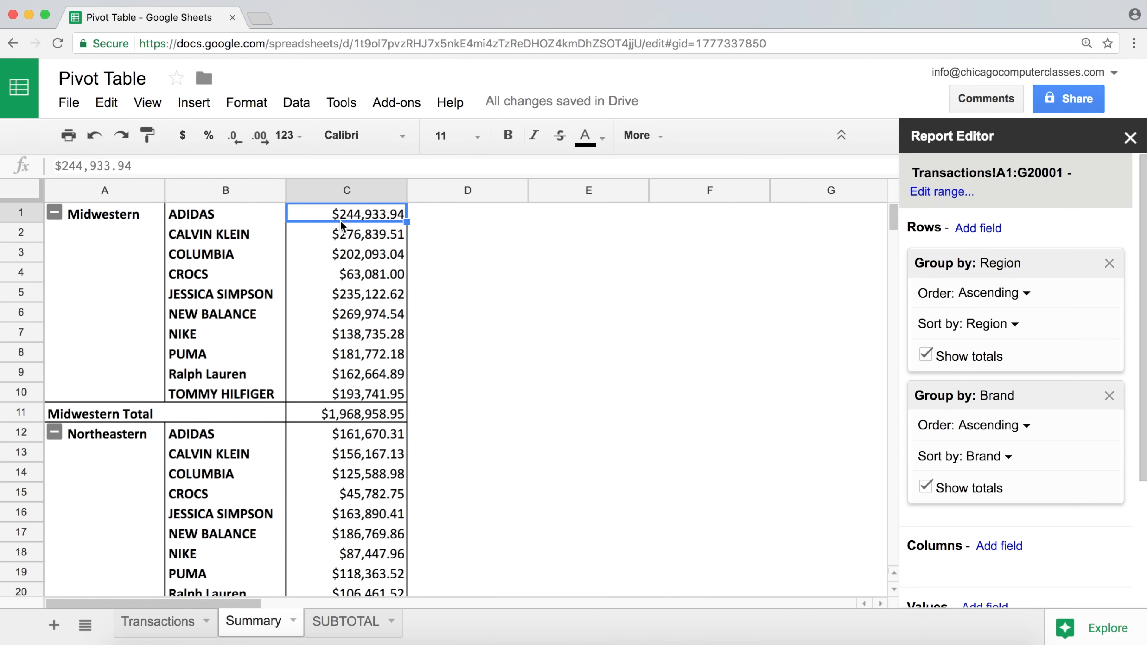
left_click(364, 419)
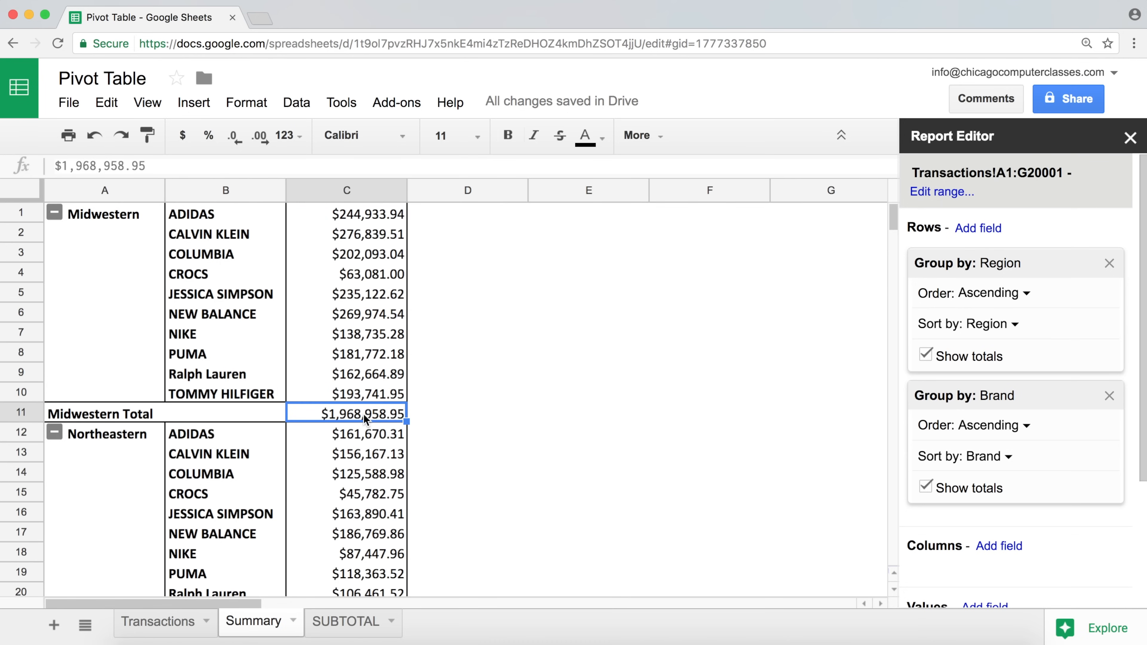
scroll(363, 413, "down", 4)
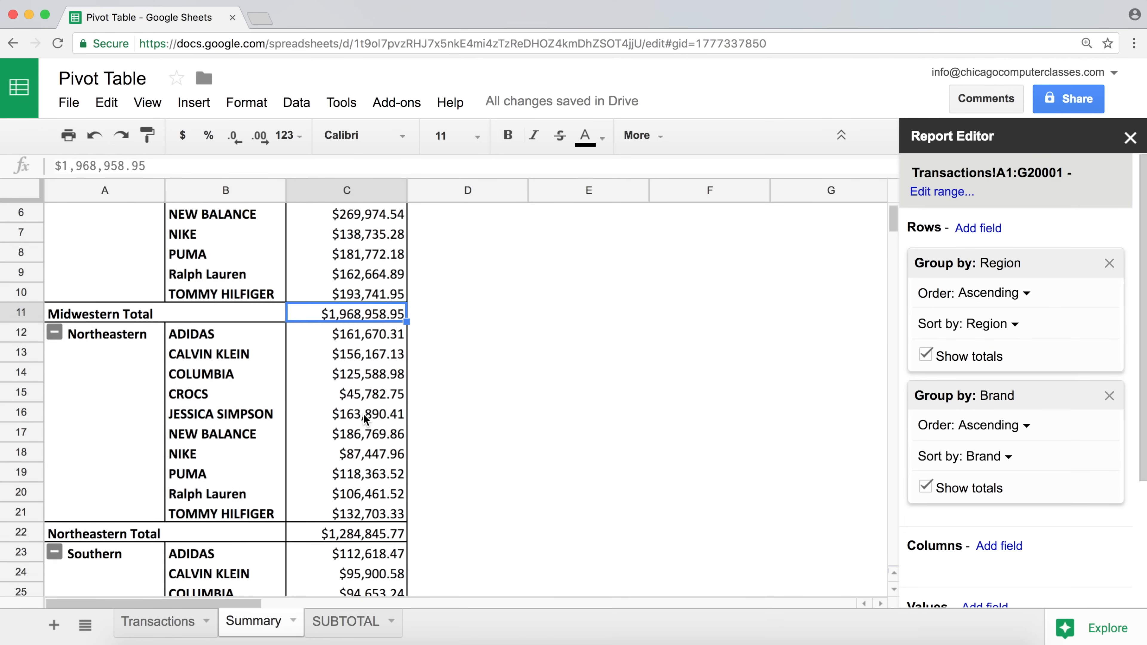
scroll(363, 413, "down", 8)
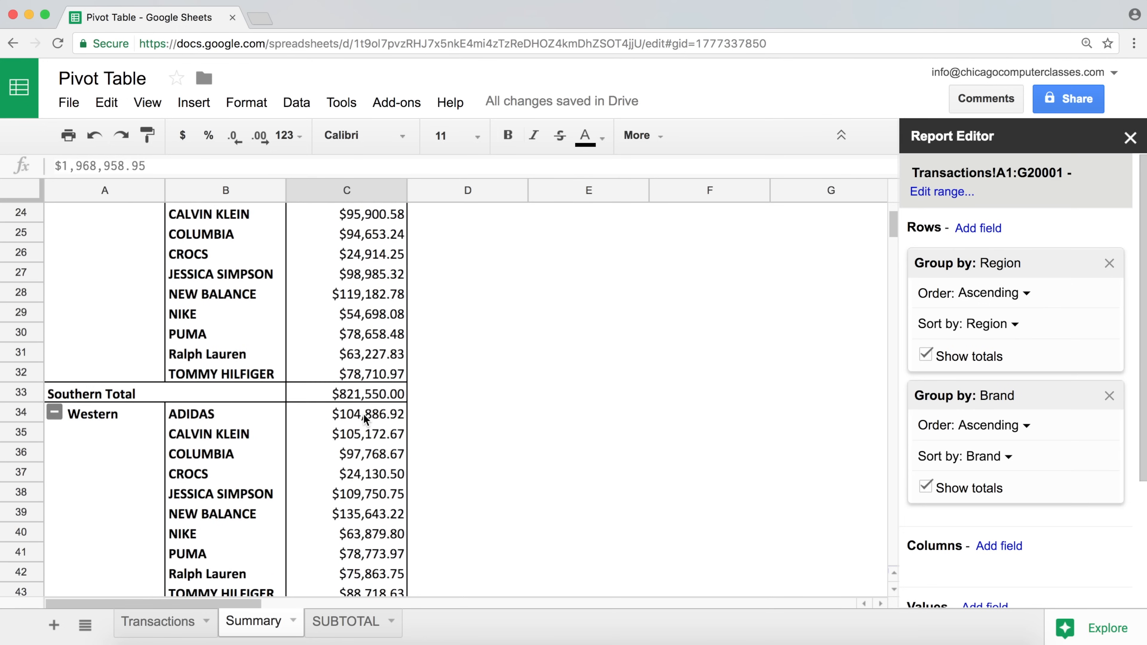
scroll(362, 413, "down", 1)
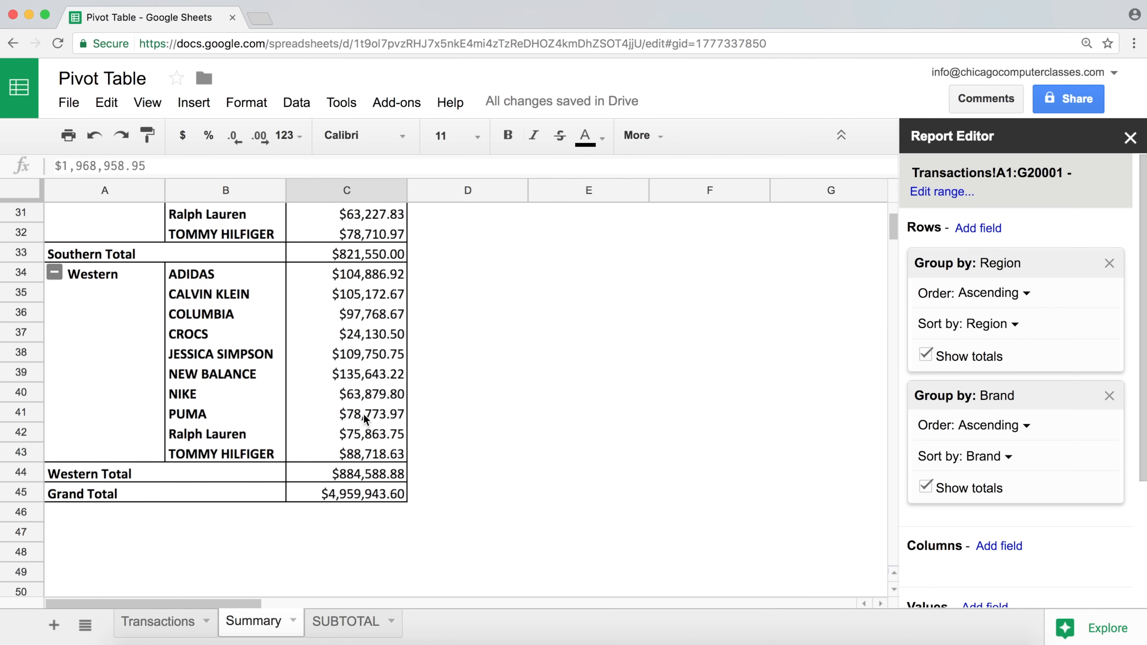
scroll(363, 413, "up", 13)
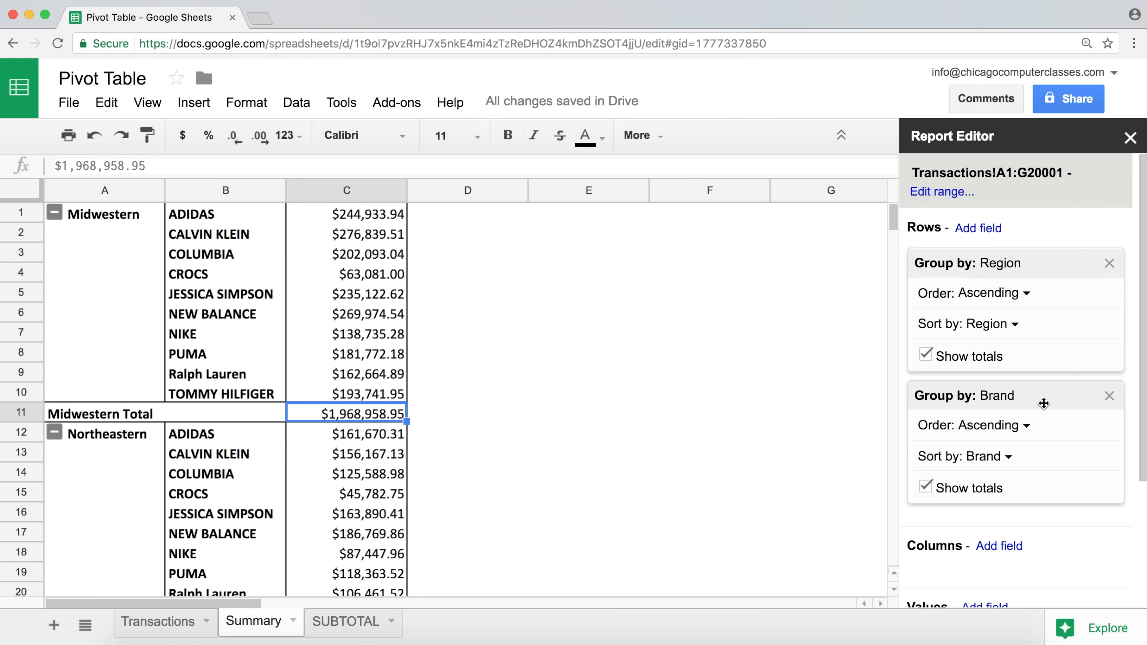
Reorder the row groupings to put Brand above Region, and restore Region as the outer grouping.
left_click_drag(1044, 403, 1049, 297)
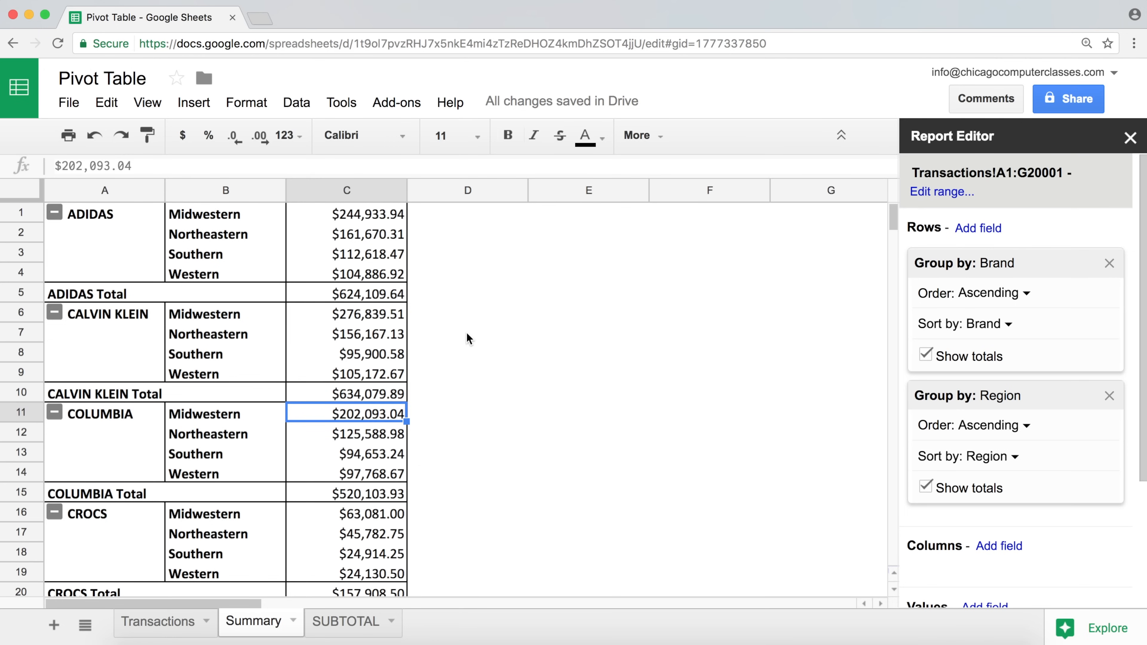
left_click_drag(1049, 394, 1053, 248)
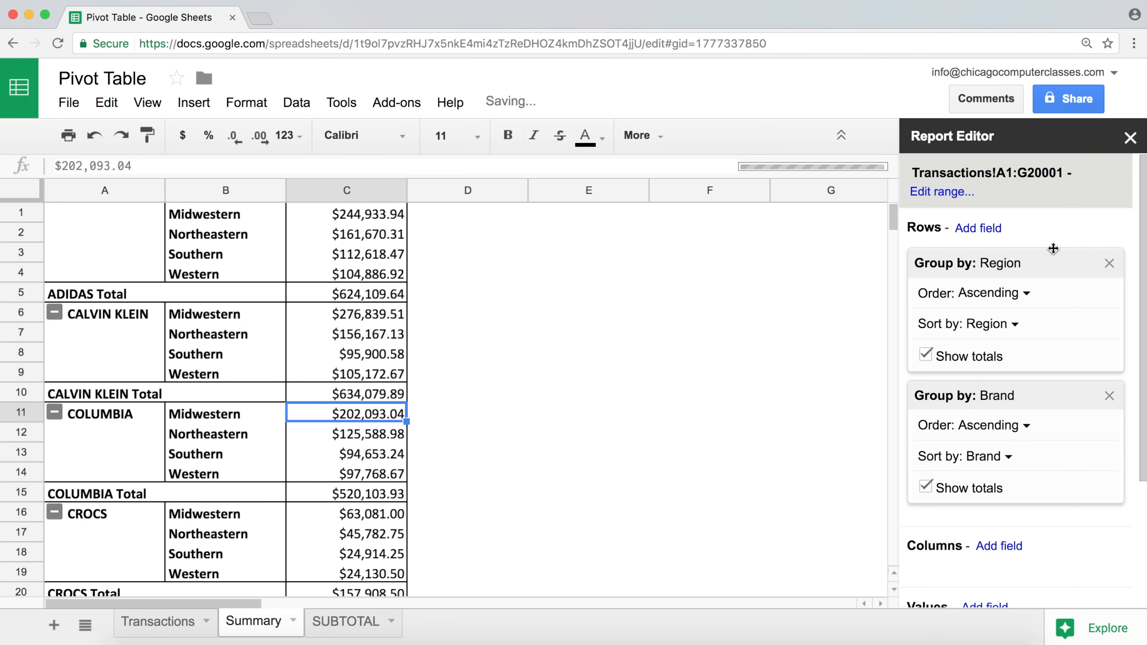
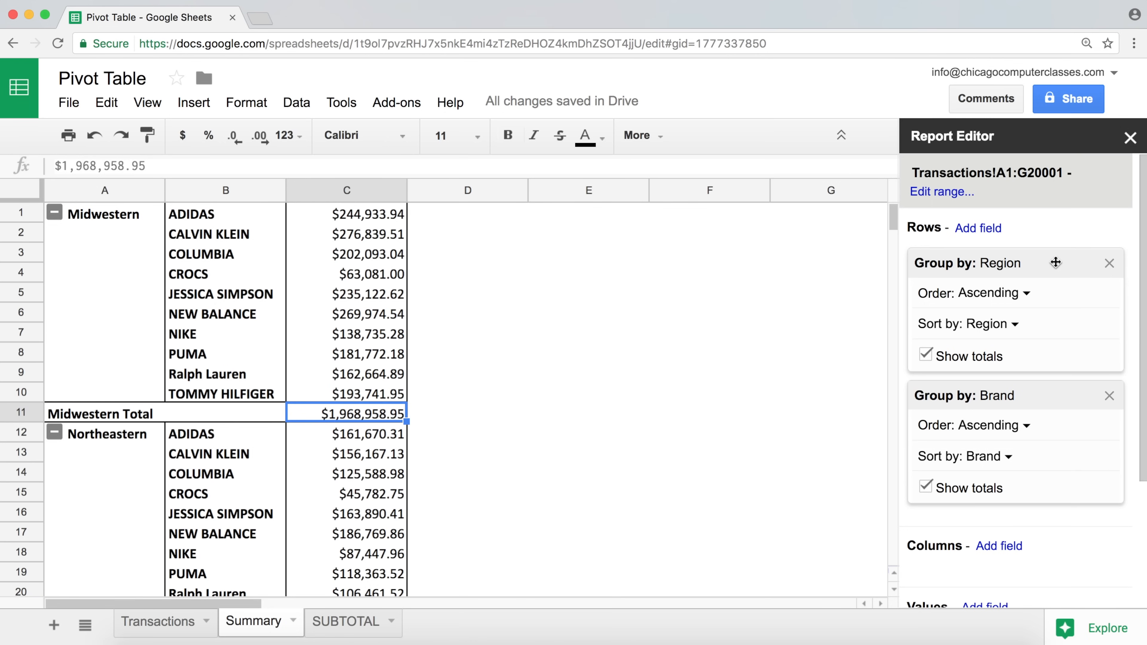
Move the Region grouping from Rows to Columns, keeping Brand in Rows, and check individual brand-by-region sales cells.
left_click_drag(1056, 262, 1061, 442)
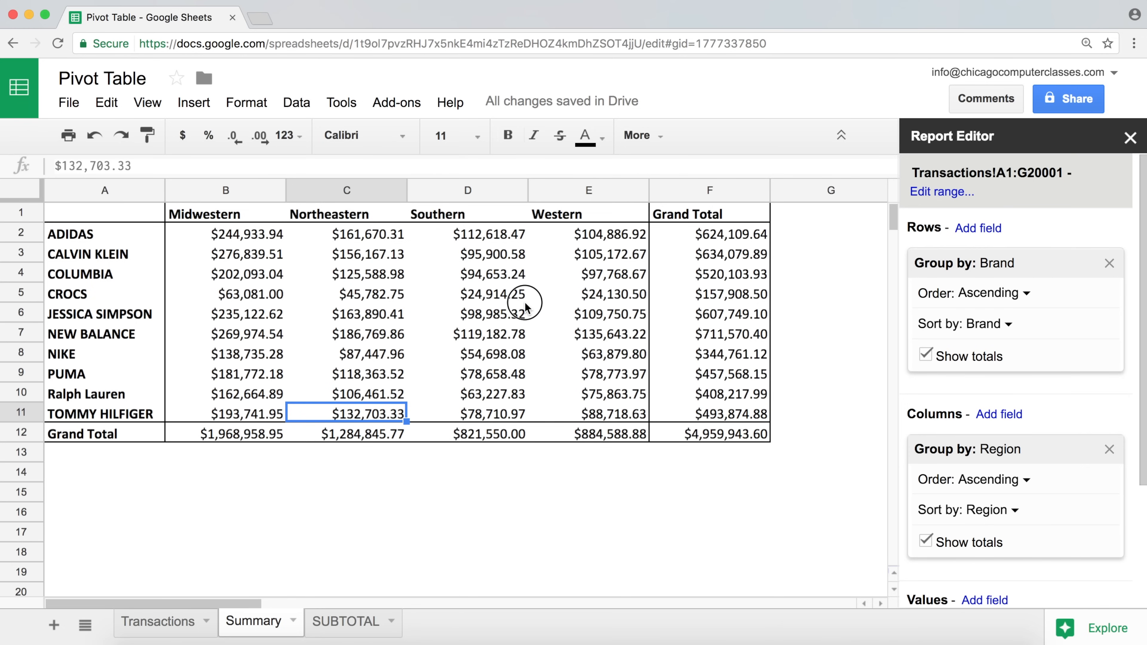
left_click(509, 301)
left_click(258, 298)
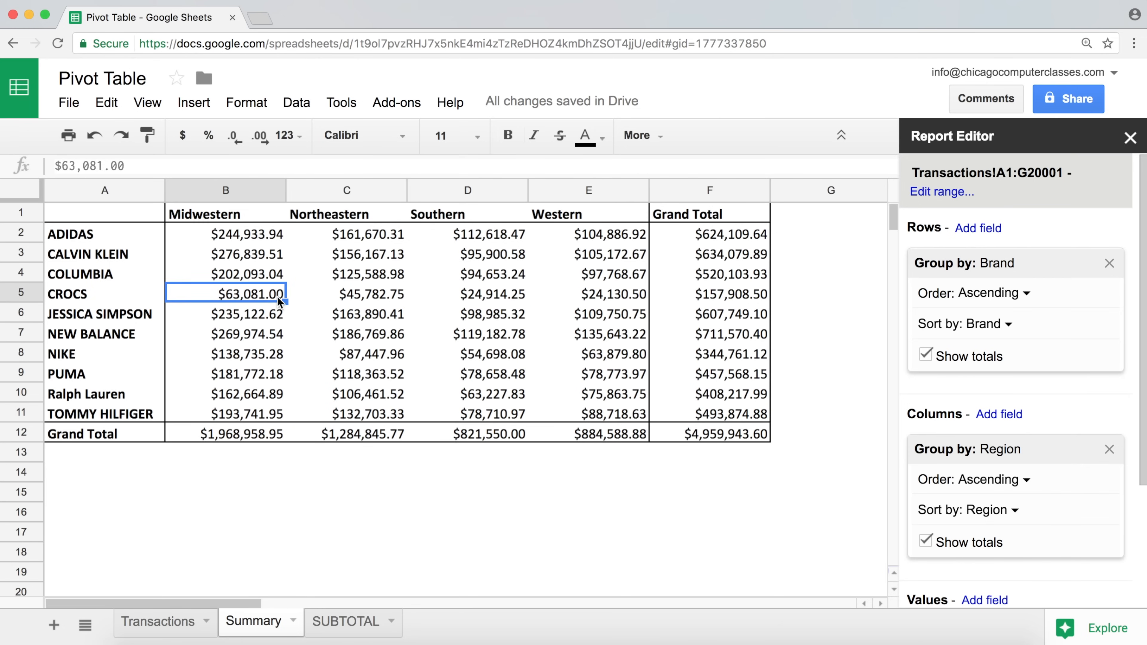
left_click(619, 370)
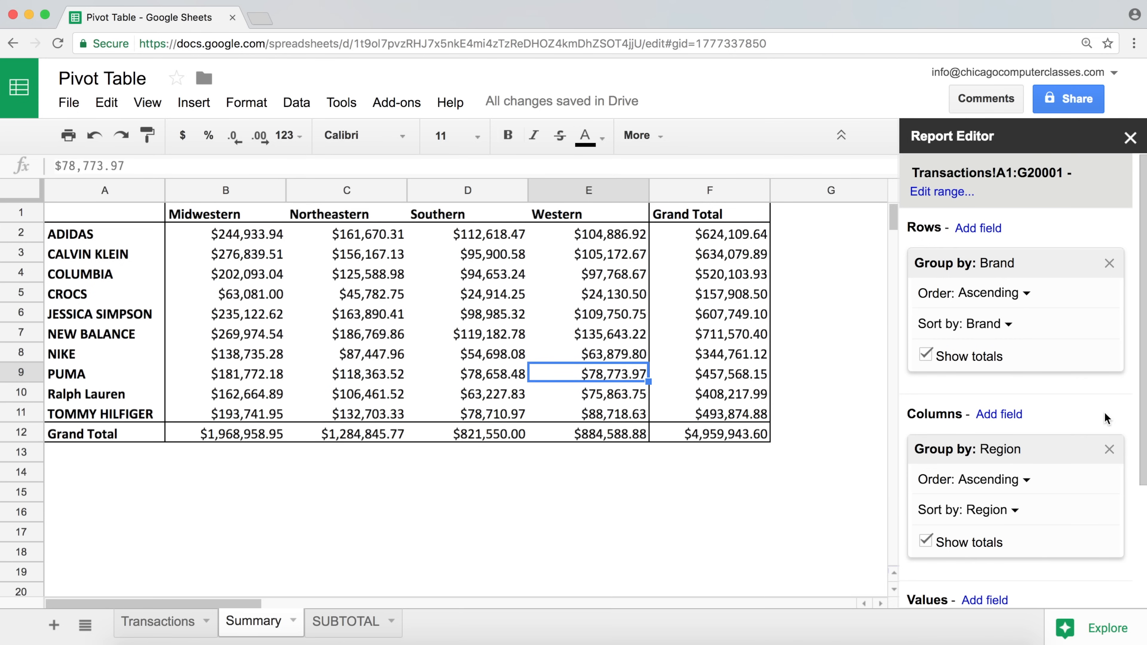
Summarize the pivot table's Sales values by AVERAGE, and change the summary function to MEDIAN.
scroll(1105, 421, "down", 3)
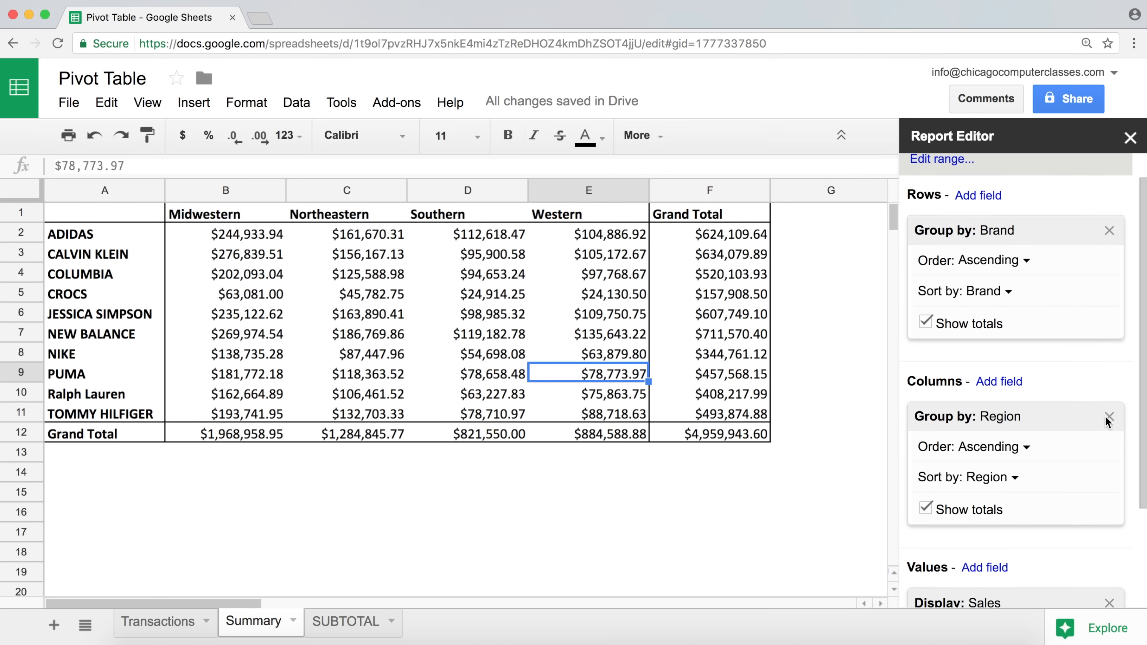
scroll(1105, 418, "down", 3)
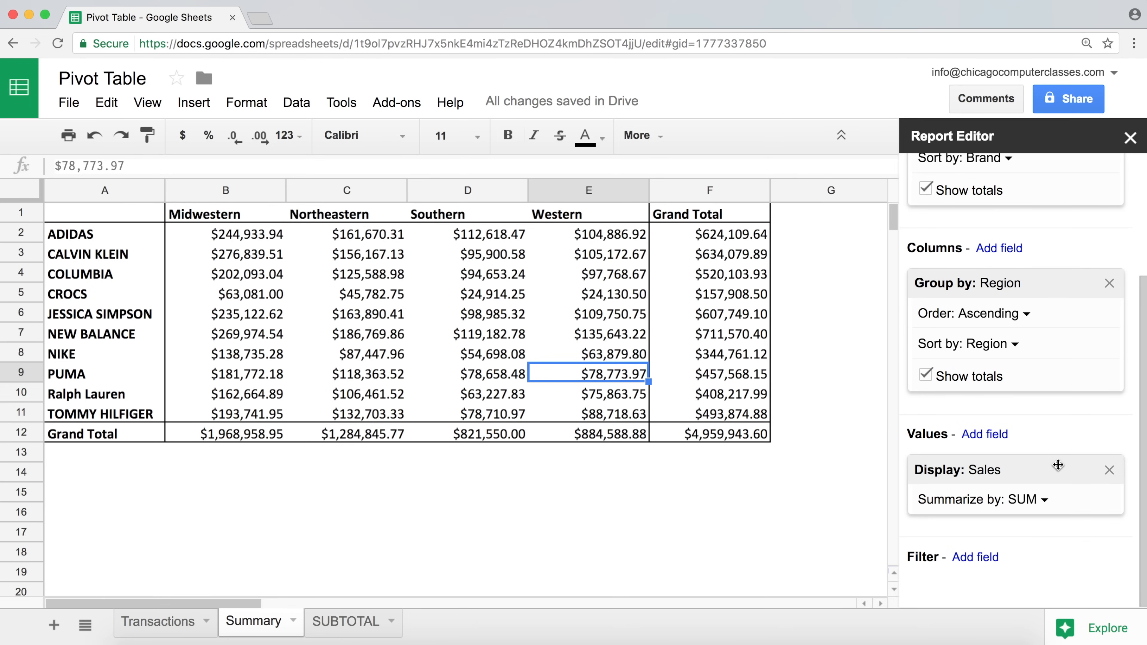
left_click(1041, 500)
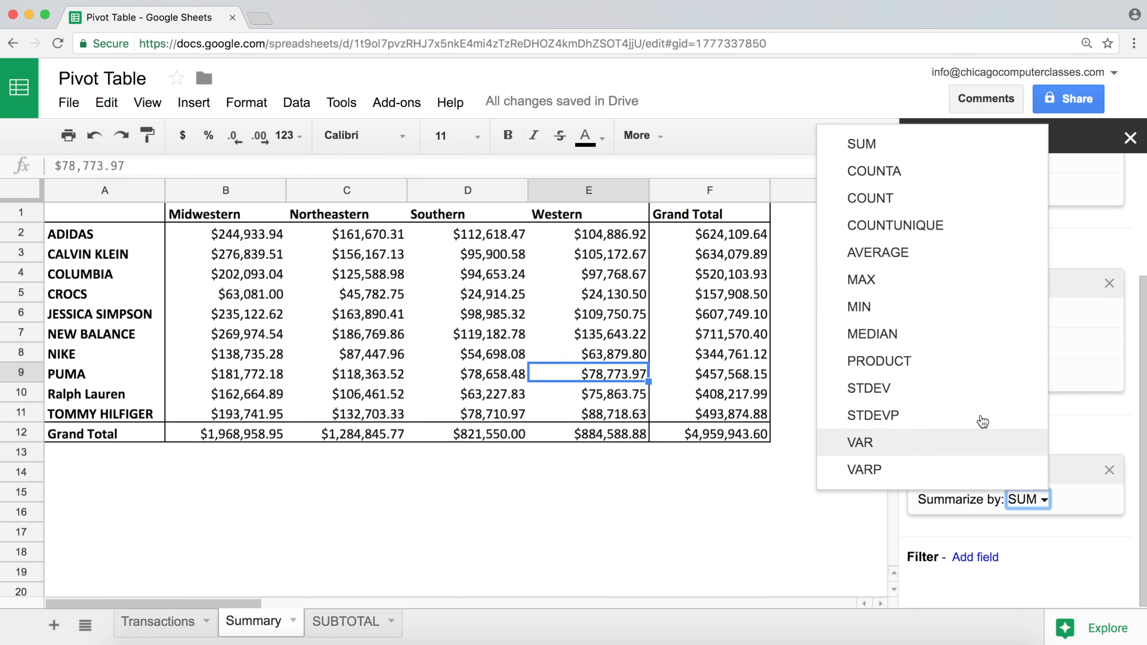
left_click(902, 253)
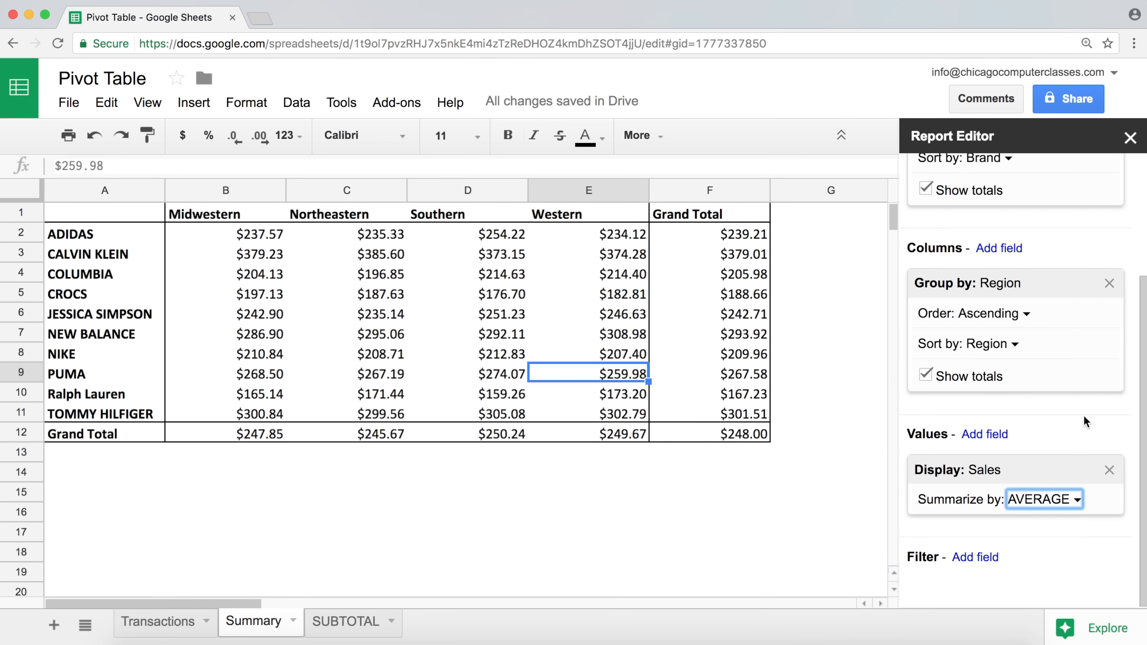
left_click(1078, 500)
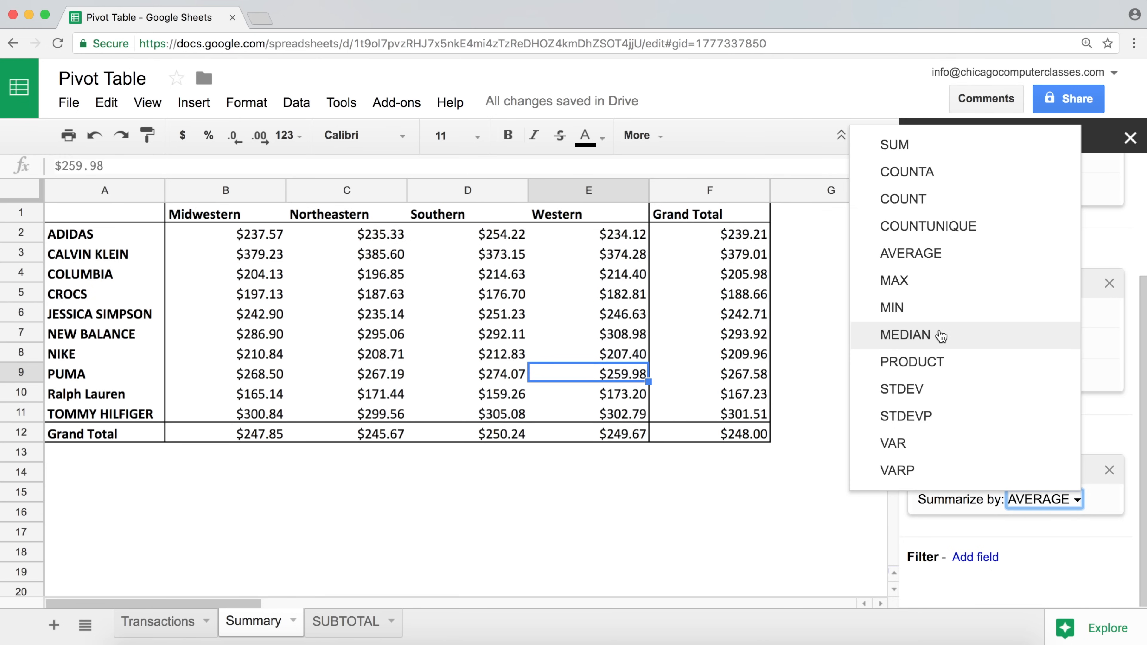
left_click(926, 337)
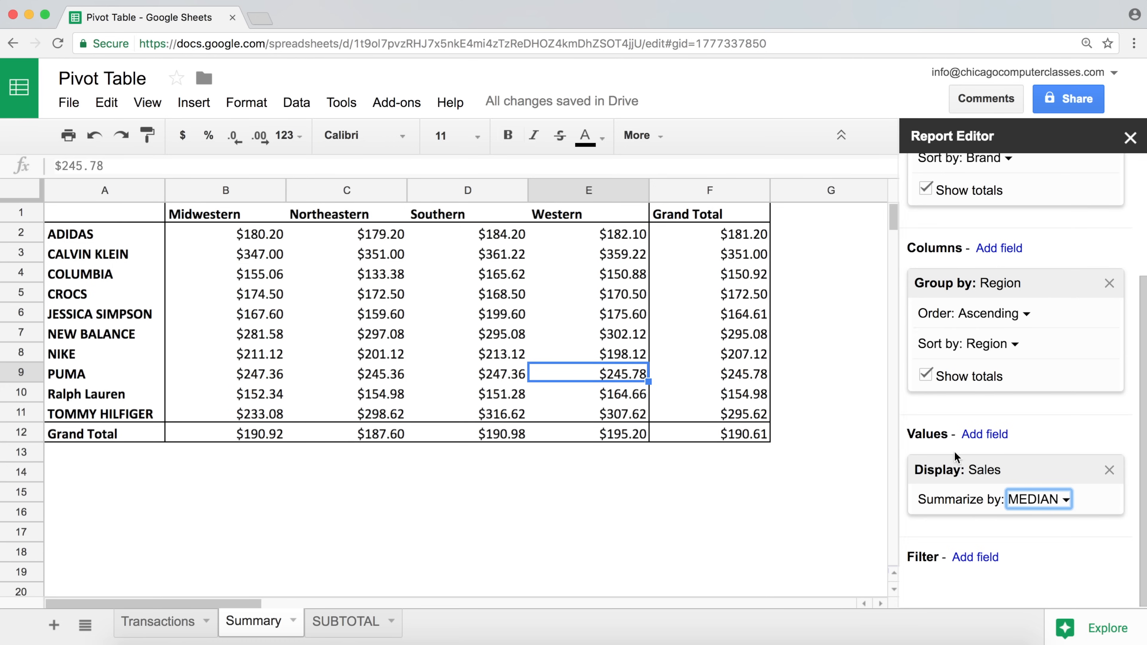
Summarize the pivot table's Sales values by COUNT to check the Midwestern ADIDAS cell, and restore SUM.
left_click(1067, 502)
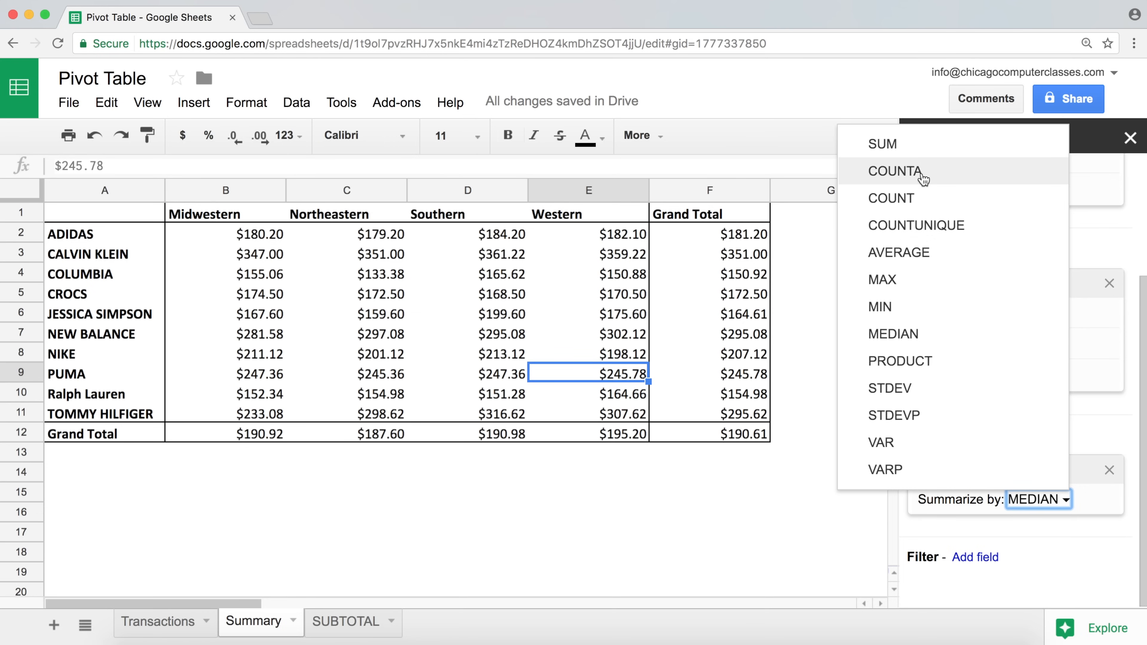
left_click(916, 197)
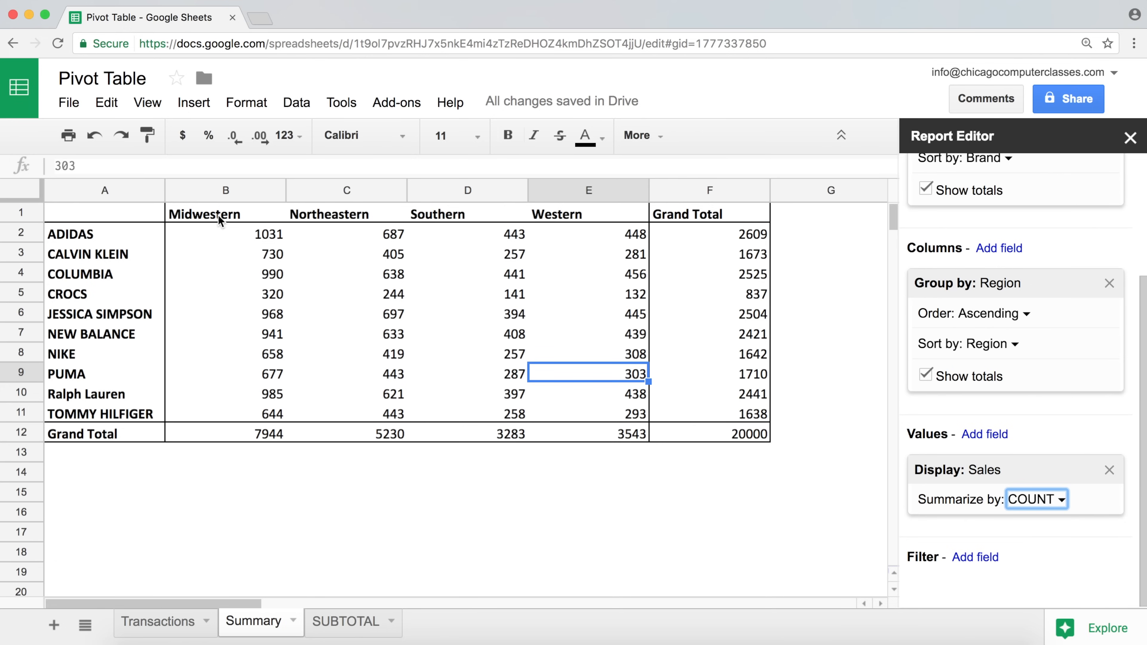
left_click(243, 236)
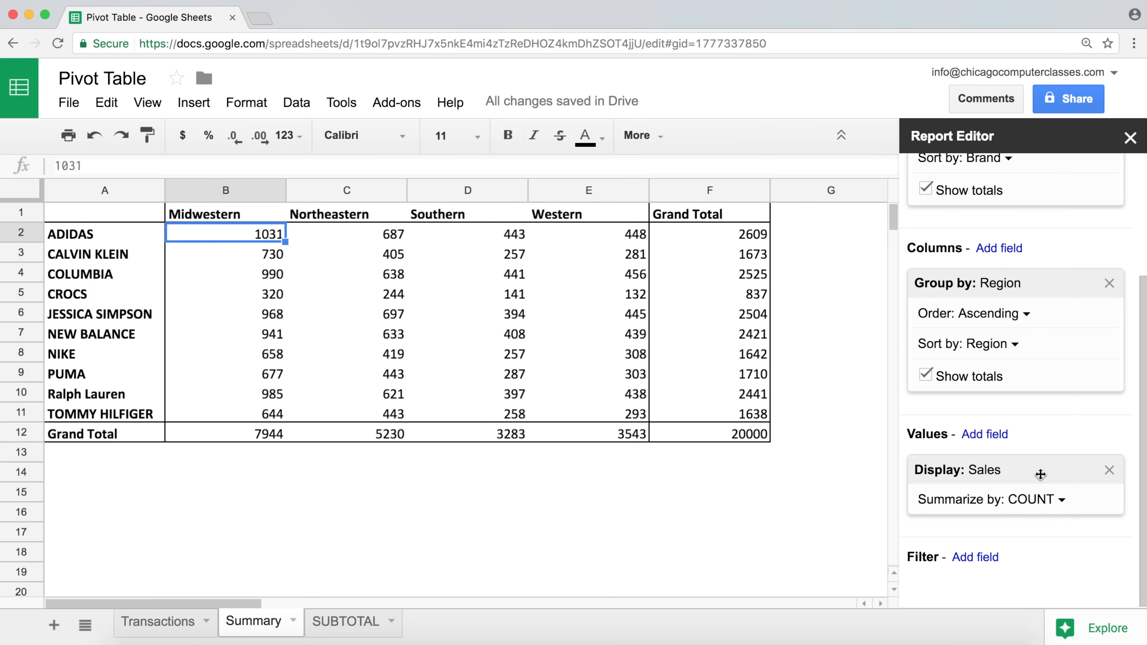
left_click(1056, 501)
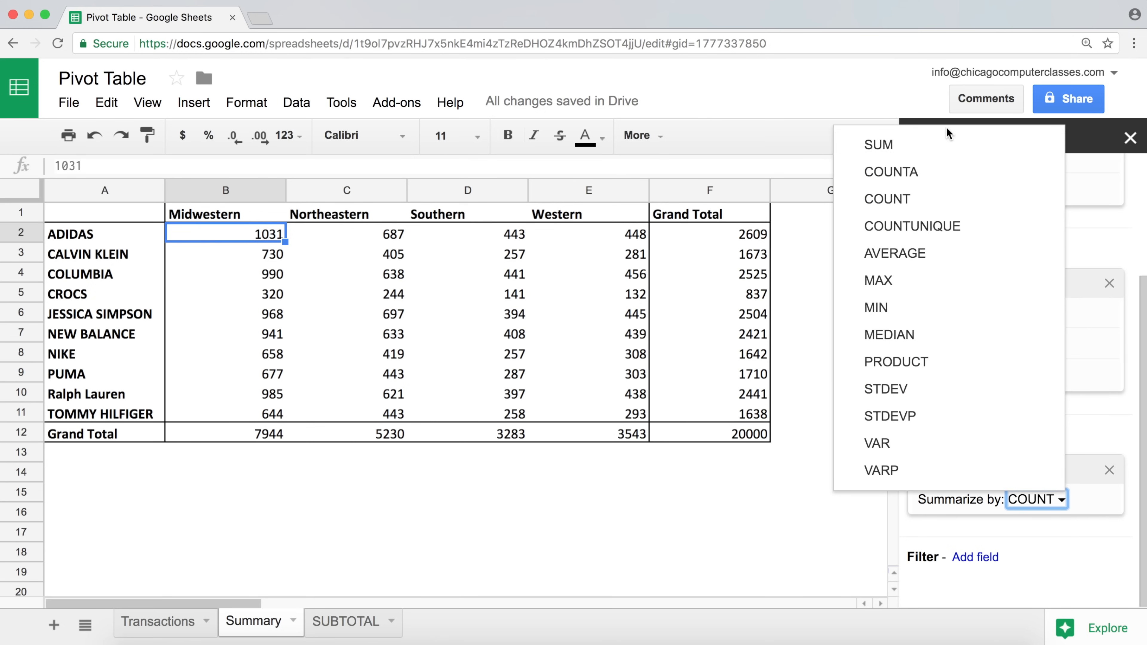
left_click(945, 144)
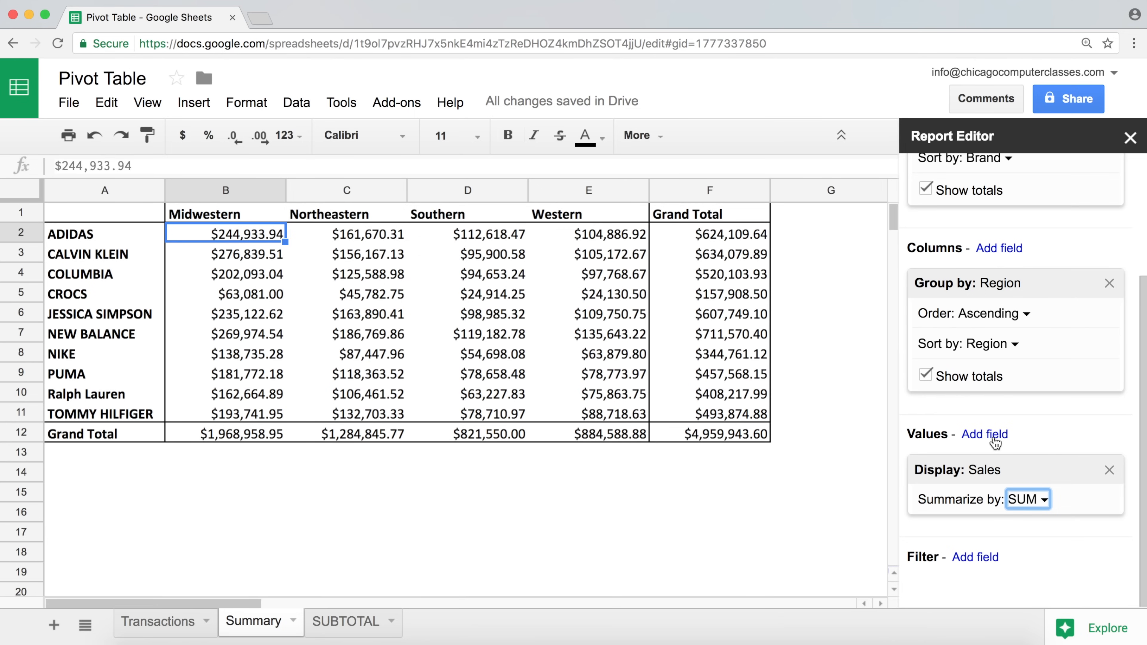
Add Sales as a second value field summarized by AVERAGE, and remove that second field from the pivot table.
left_click(985, 434)
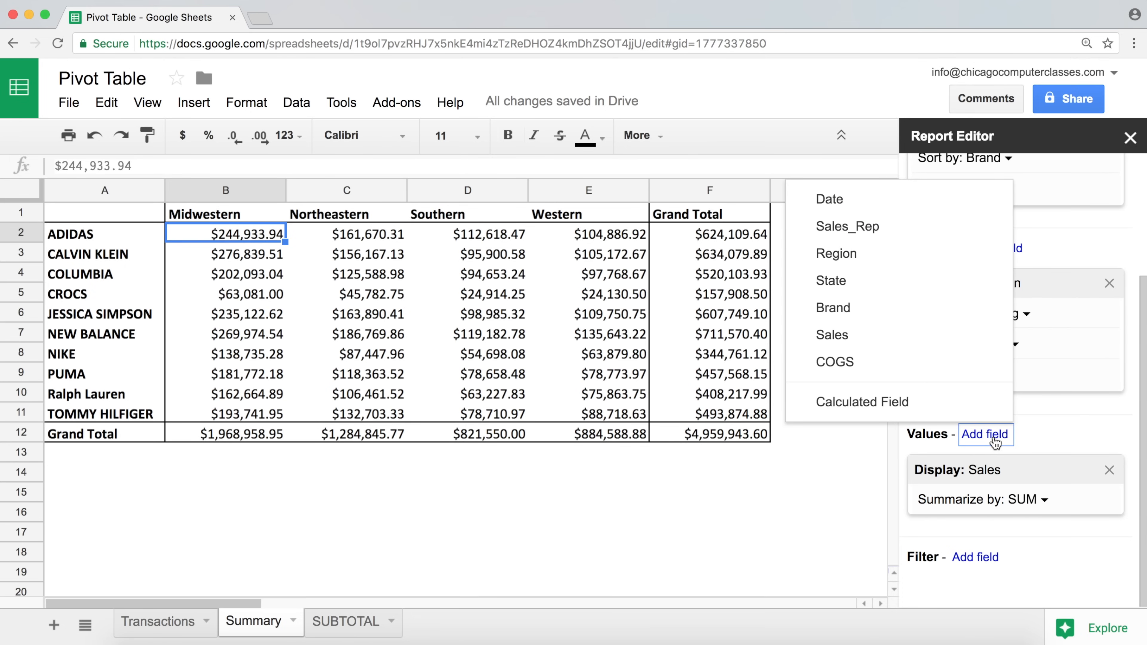
left_click(919, 346)
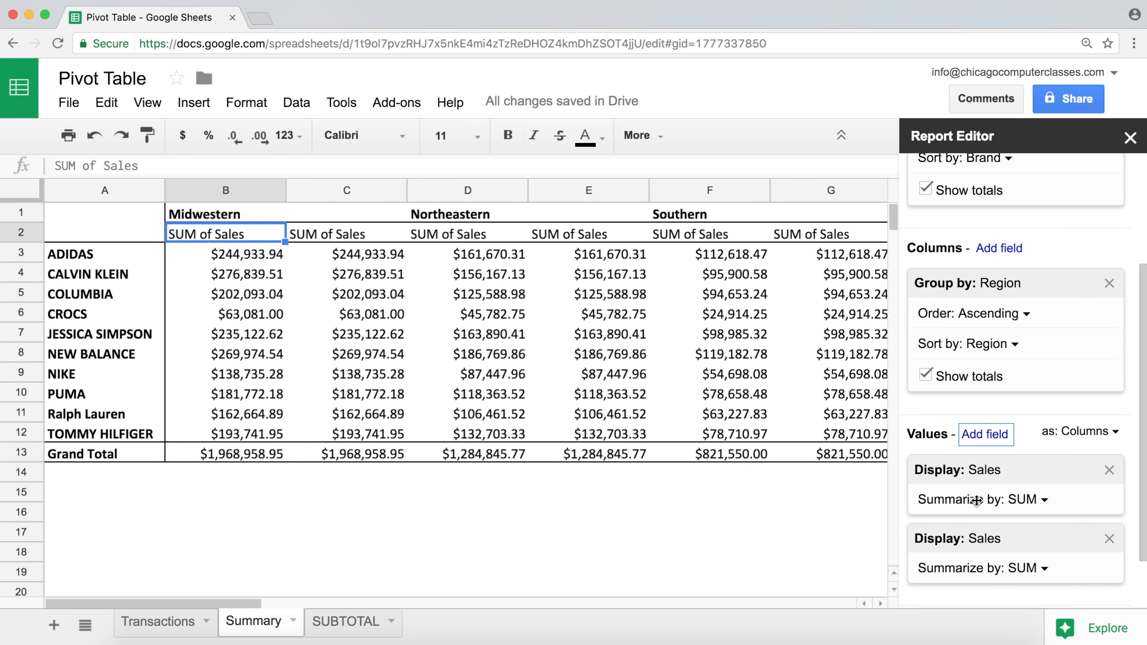
left_click(1037, 568)
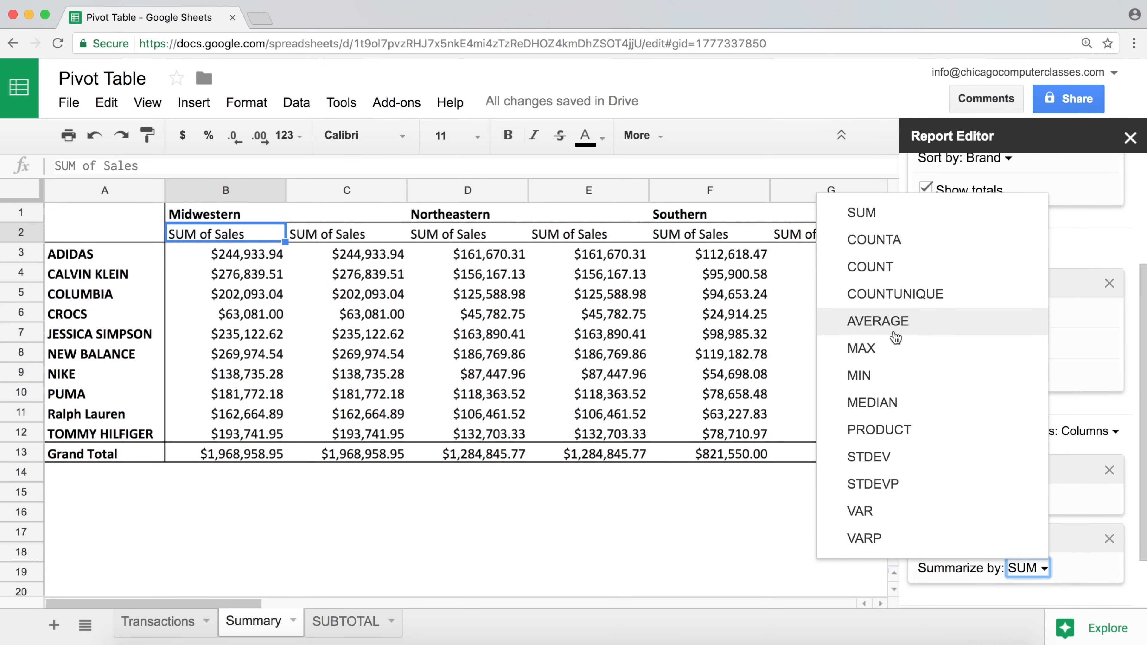
left_click(899, 324)
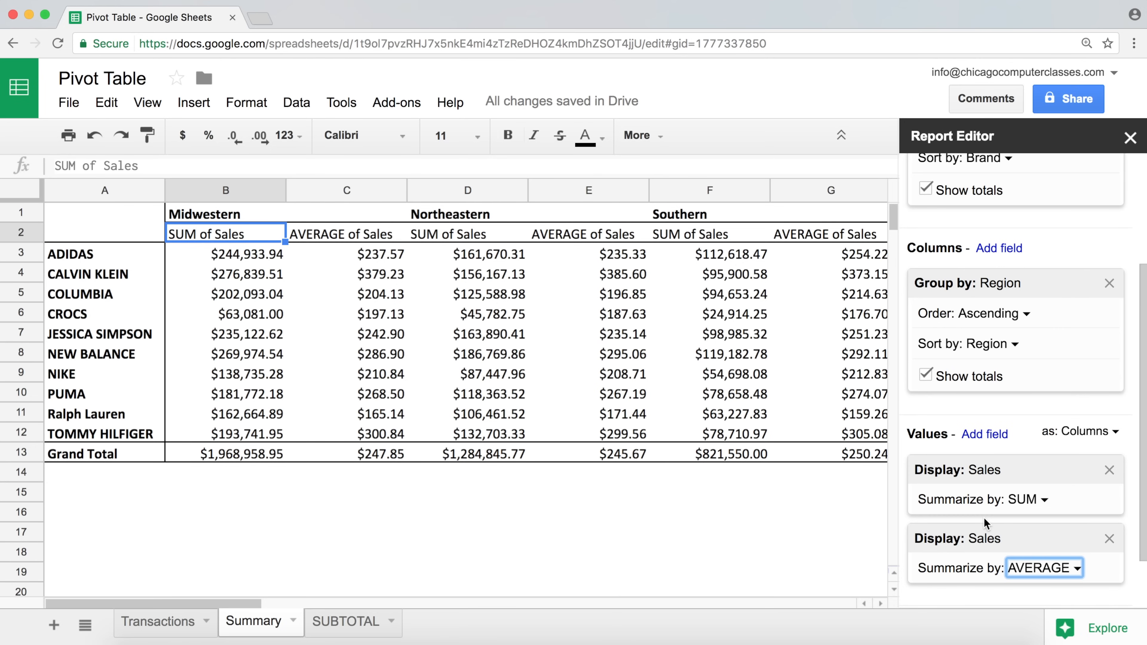
left_click(1109, 538)
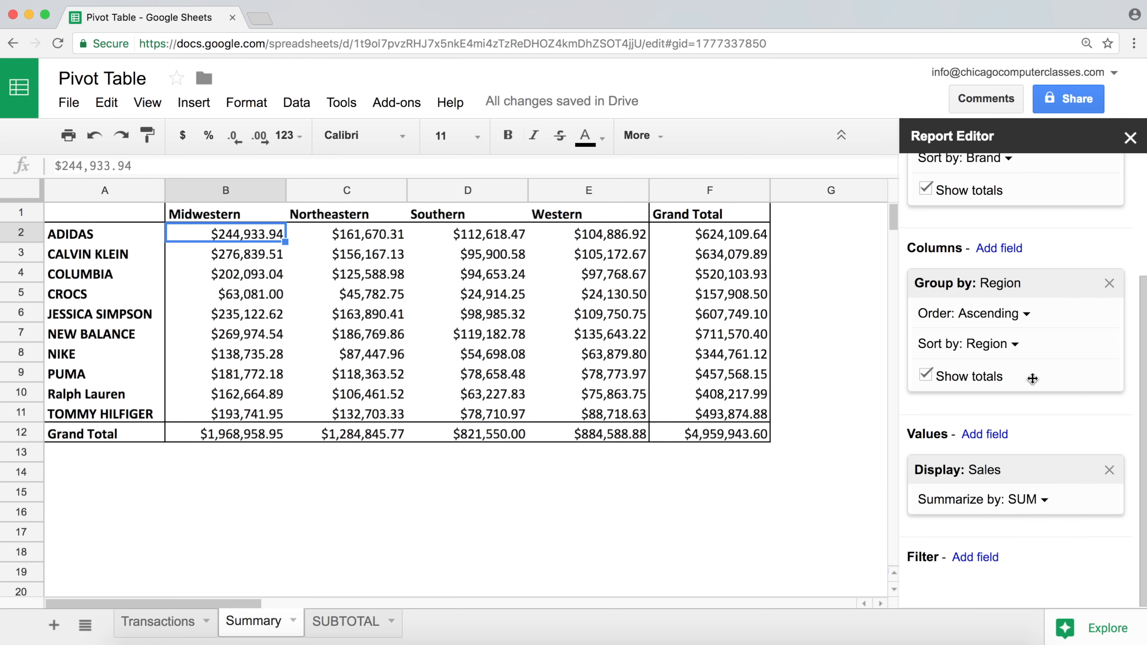
Compare the pivot table's field layout on the Summary sheet with the Region and Brand data on the SUBTOTAL sheet.
scroll(1039, 370, "up", 5)
scroll(1042, 361, "down", 4)
scroll(950, 338, "up", 5)
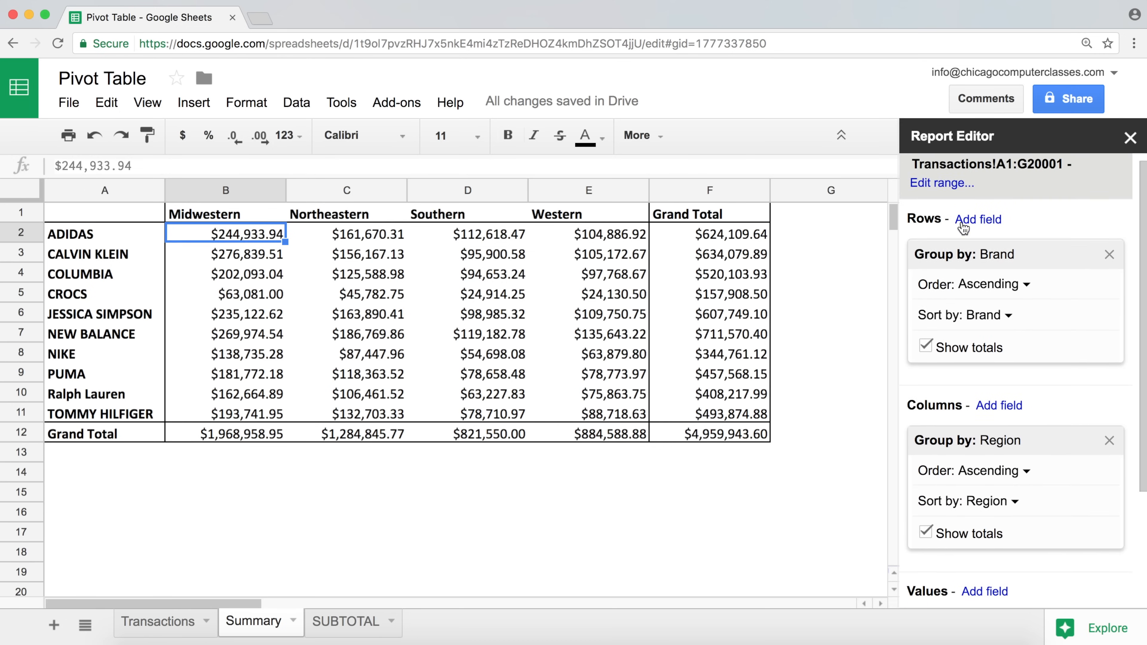
scroll(948, 335, "down", 5)
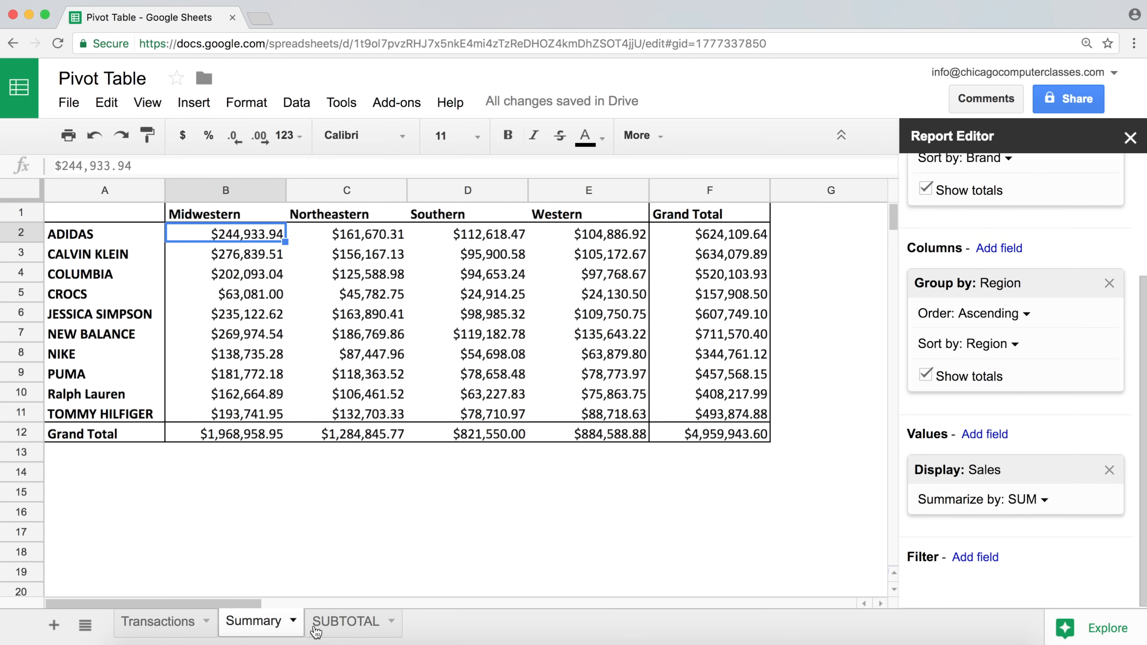
left_click(337, 633)
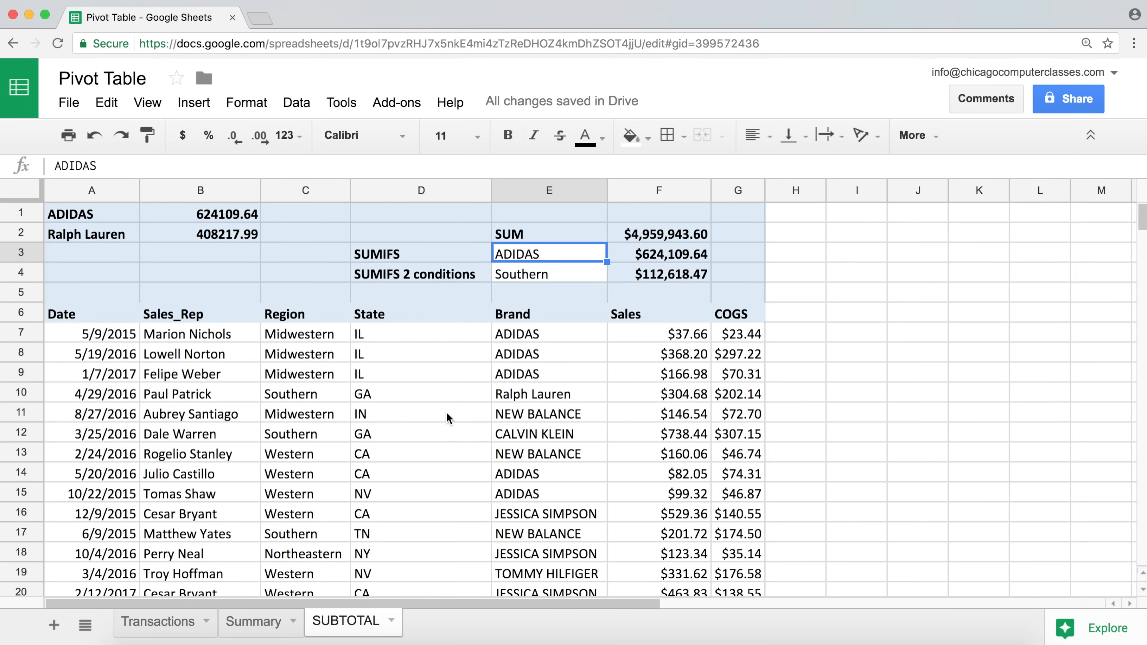
left_click(312, 340)
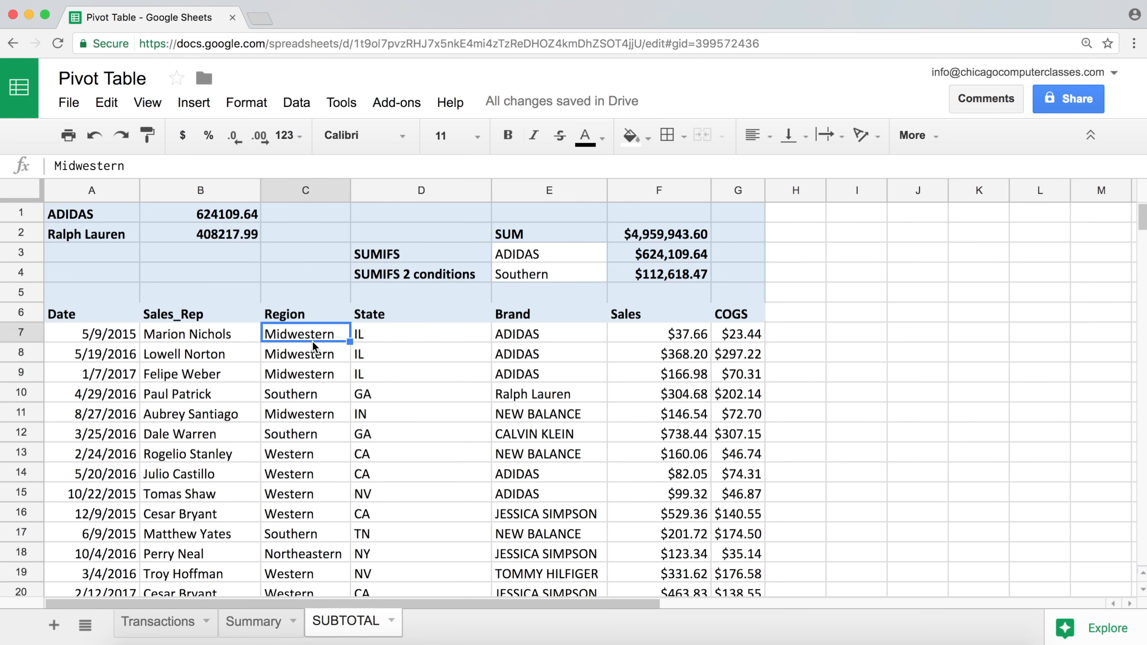
left_click(516, 343)
left_click(254, 622)
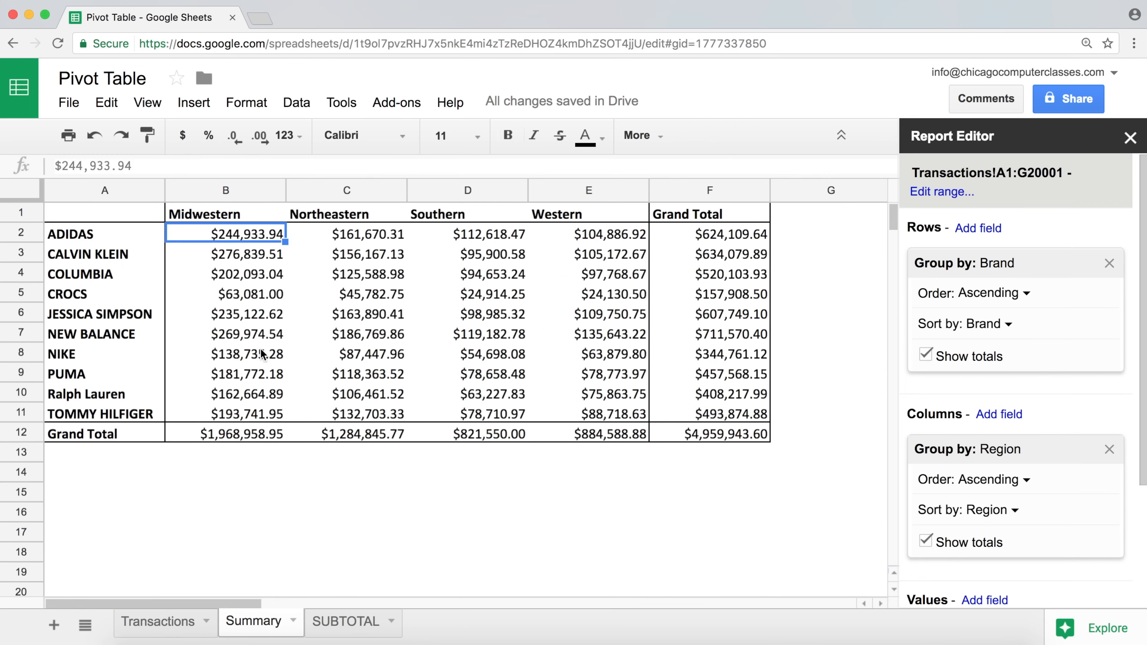
left_click(345, 626)
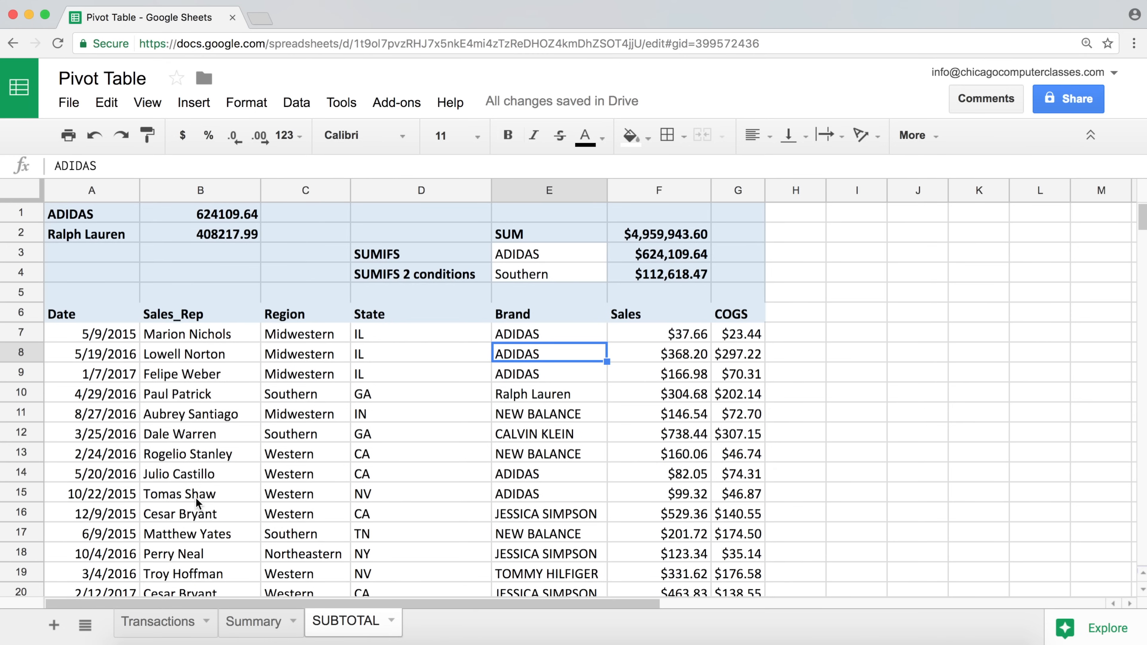
left_click(256, 623)
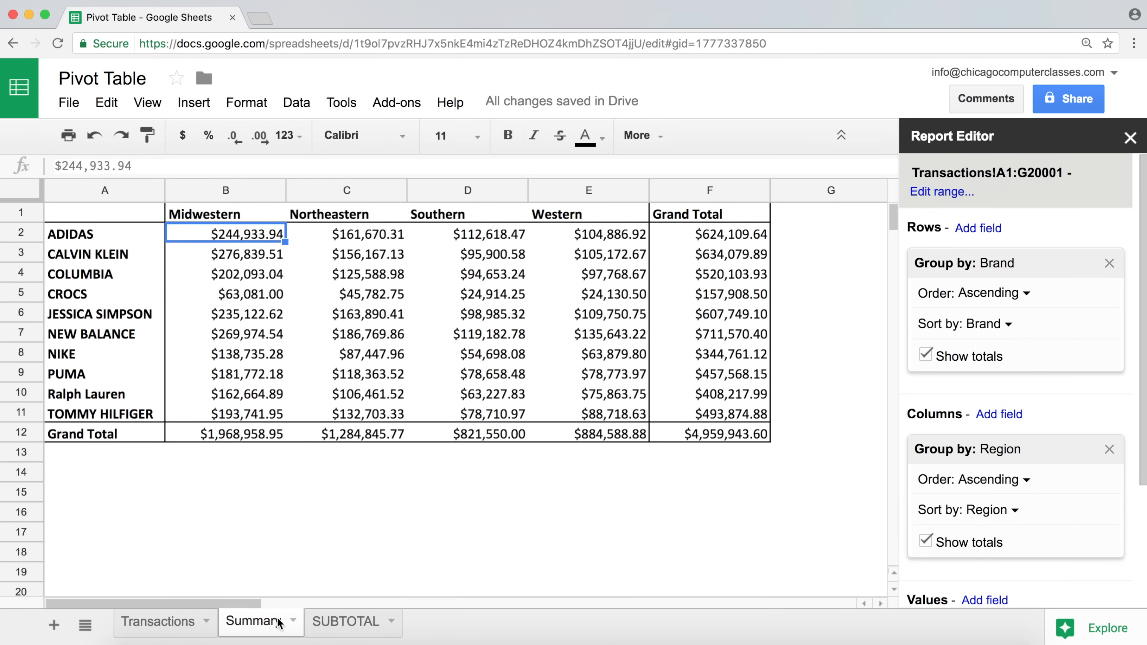
Add Sales_Rep as a filter field of the pivot table on the Summary sheet.
scroll(1088, 375, "down", 4)
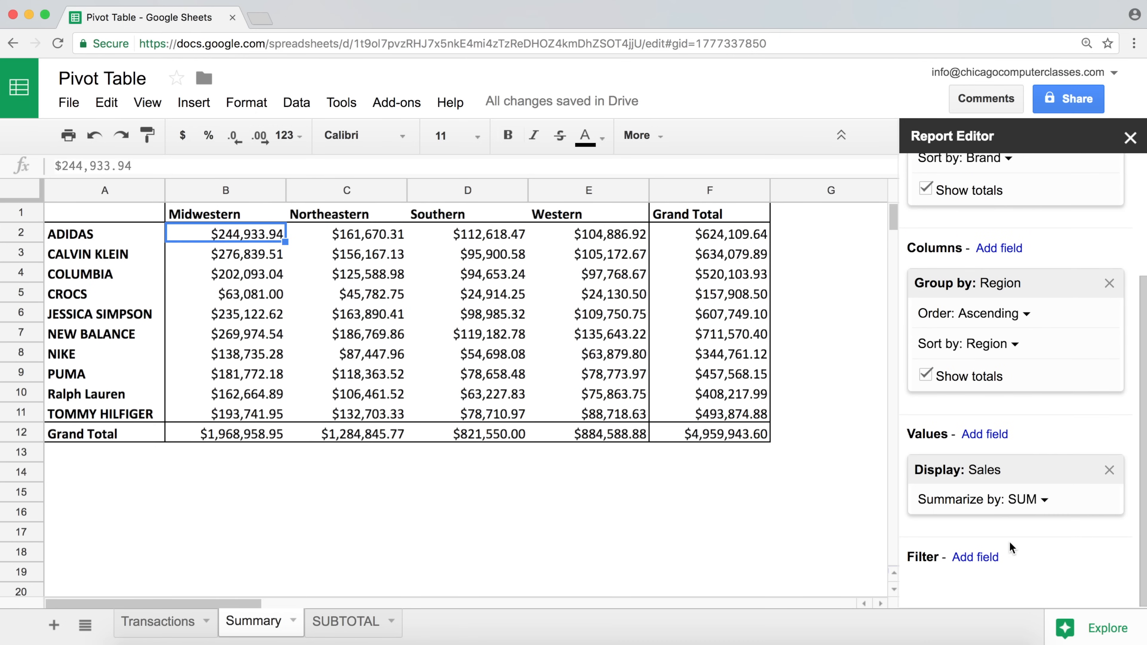
left_click(987, 560)
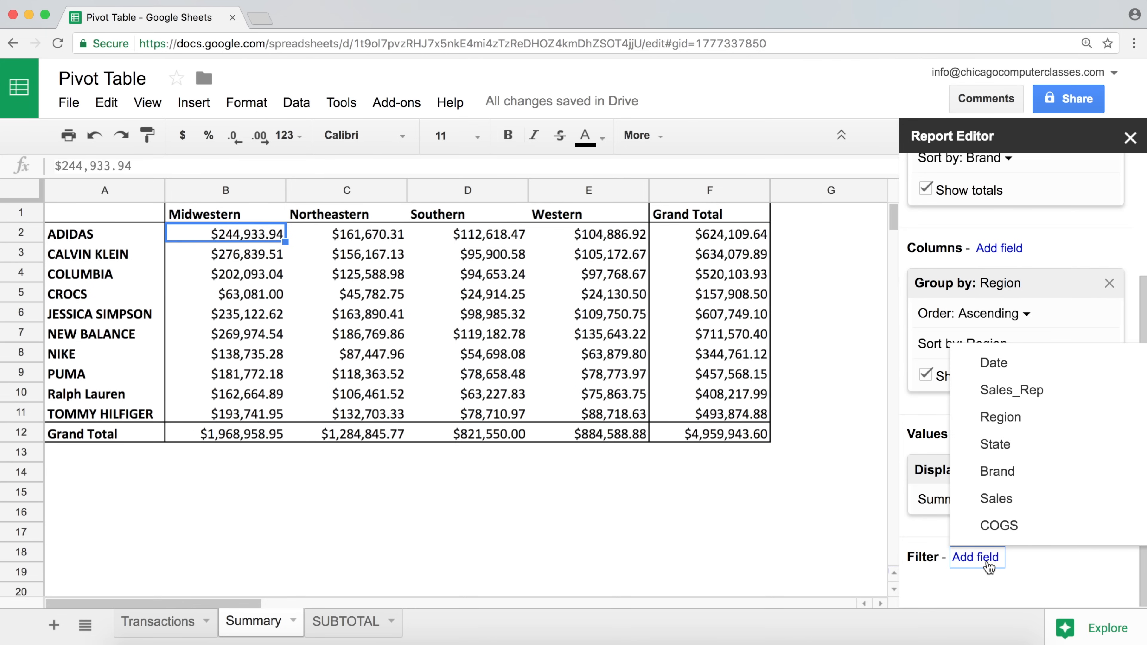
left_click(1030, 392)
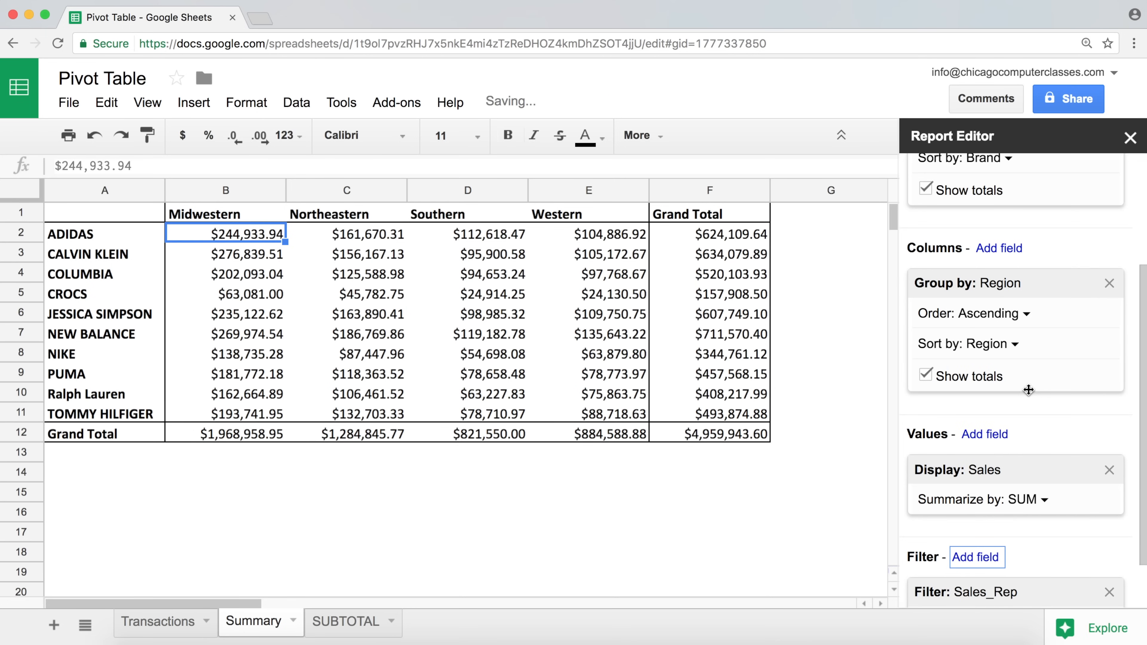
scroll(1012, 418, "down", 2)
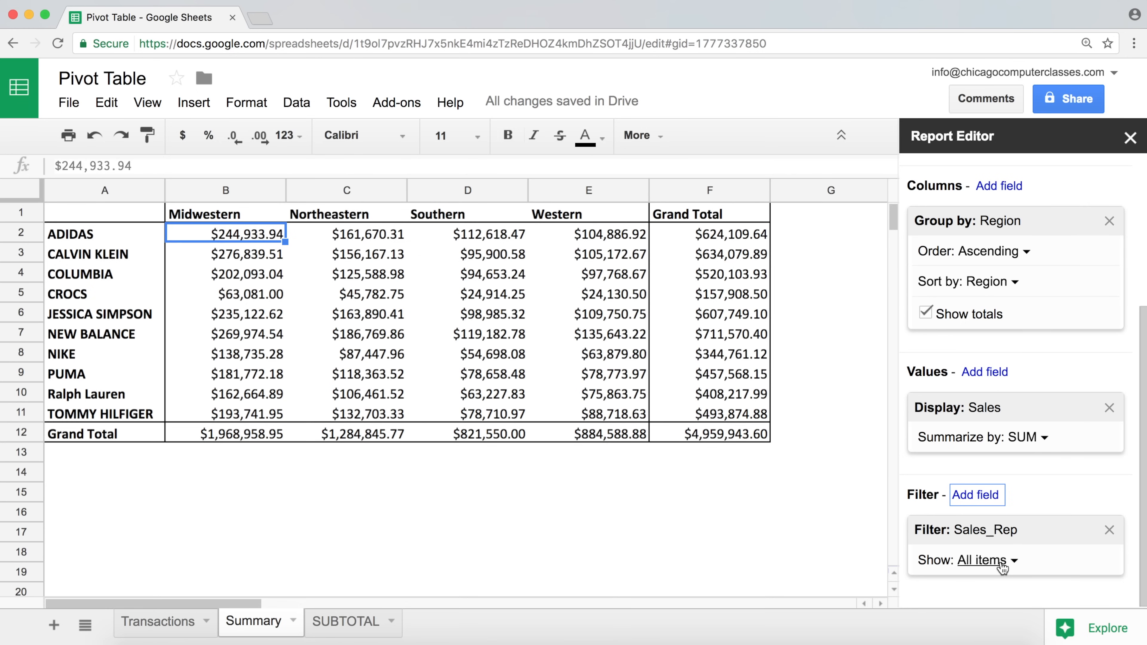
Clear all items in the Sales_Rep filter and apply it with only one sales representative from further down the list.
left_click(1012, 562)
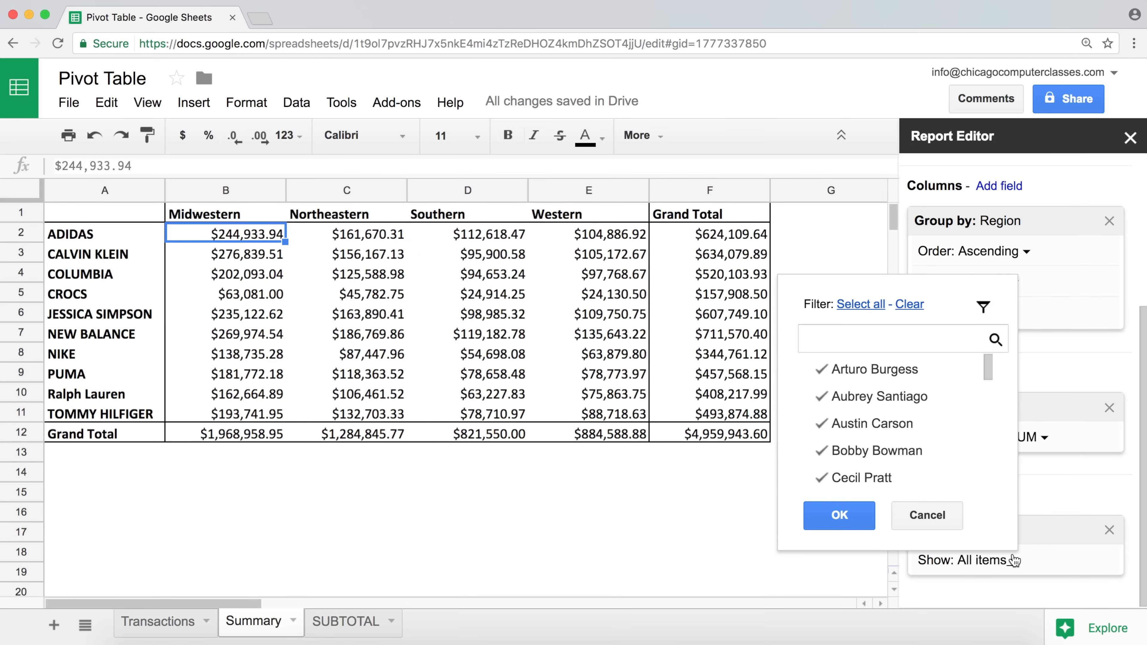
mouse_move(991, 363)
left_mouse_down()
mouse_move(988, 479)
mouse_move(996, 360)
left_mouse_up()
left_click(856, 308)
left_click(909, 305)
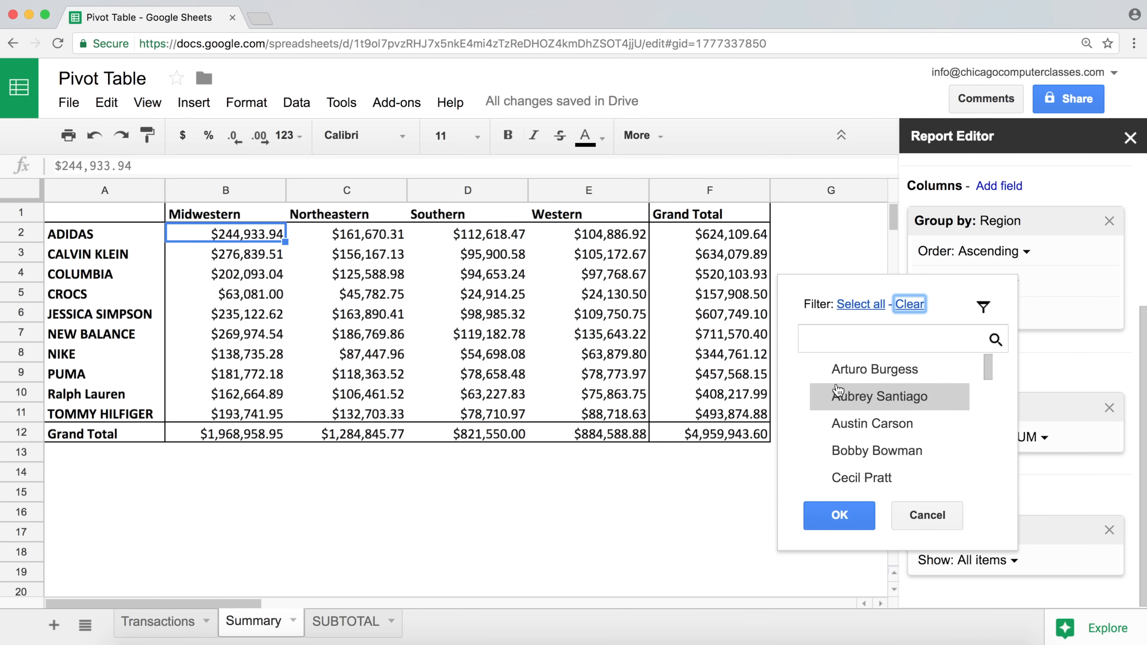
scroll(948, 448, "down", 1)
scroll(949, 449, "down", 6)
scroll(923, 450, "down", 2)
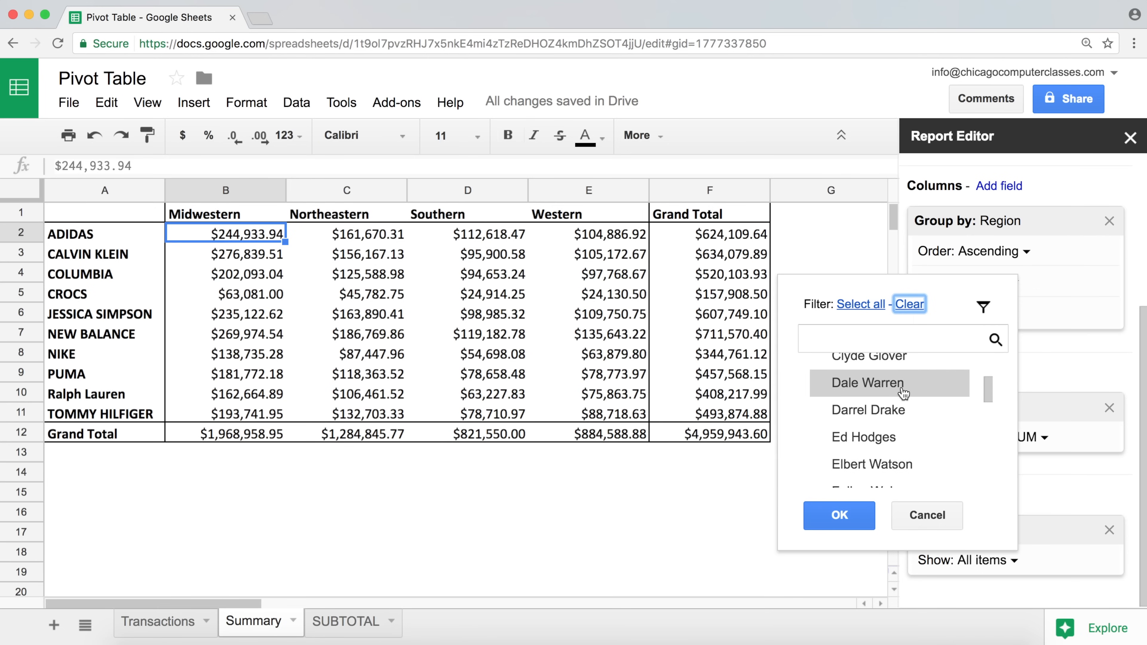
left_click(901, 390)
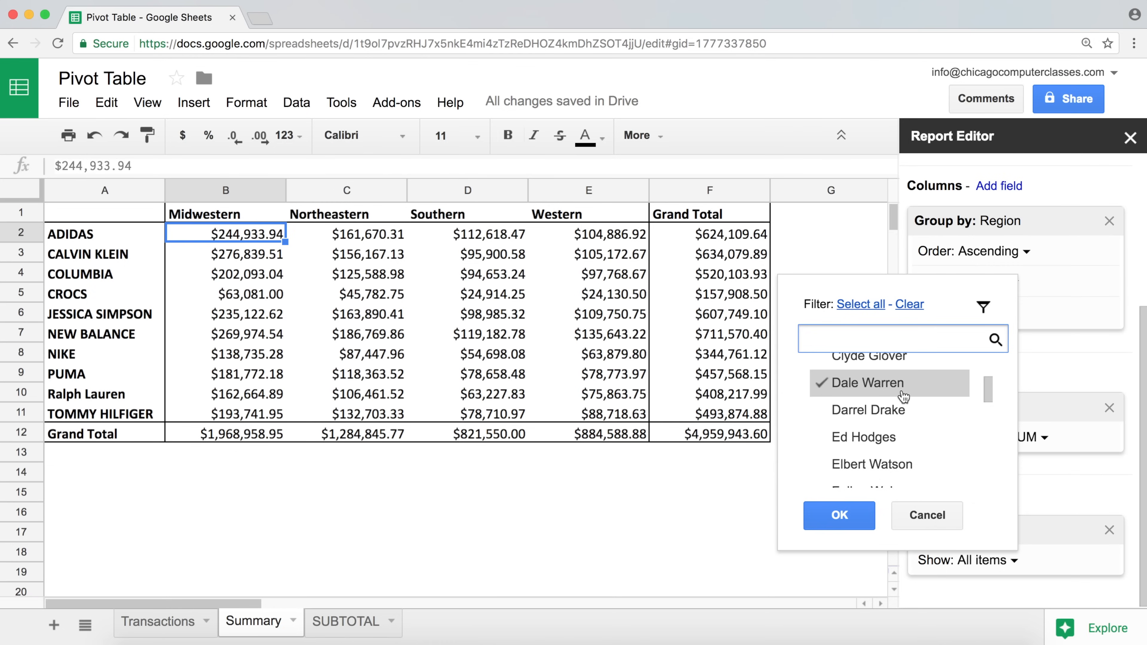
left_click(854, 518)
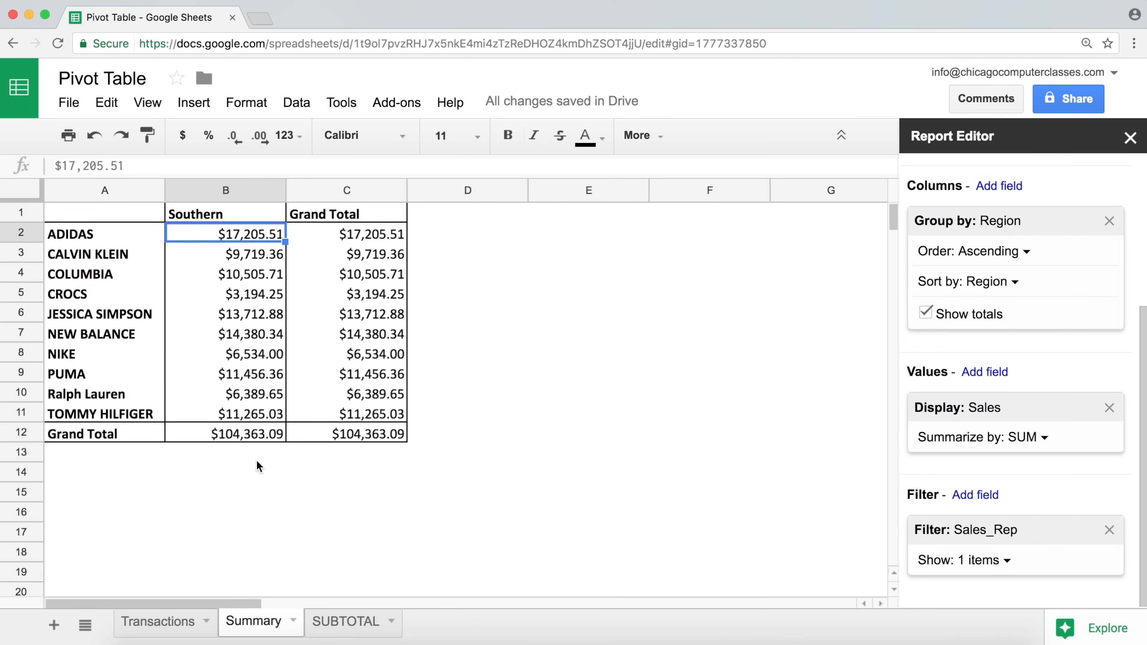
Add three more sales representatives, adjacent to the selected one in the list, to the pivot table's Sales_Rep filter and apply it.
left_click(978, 559)
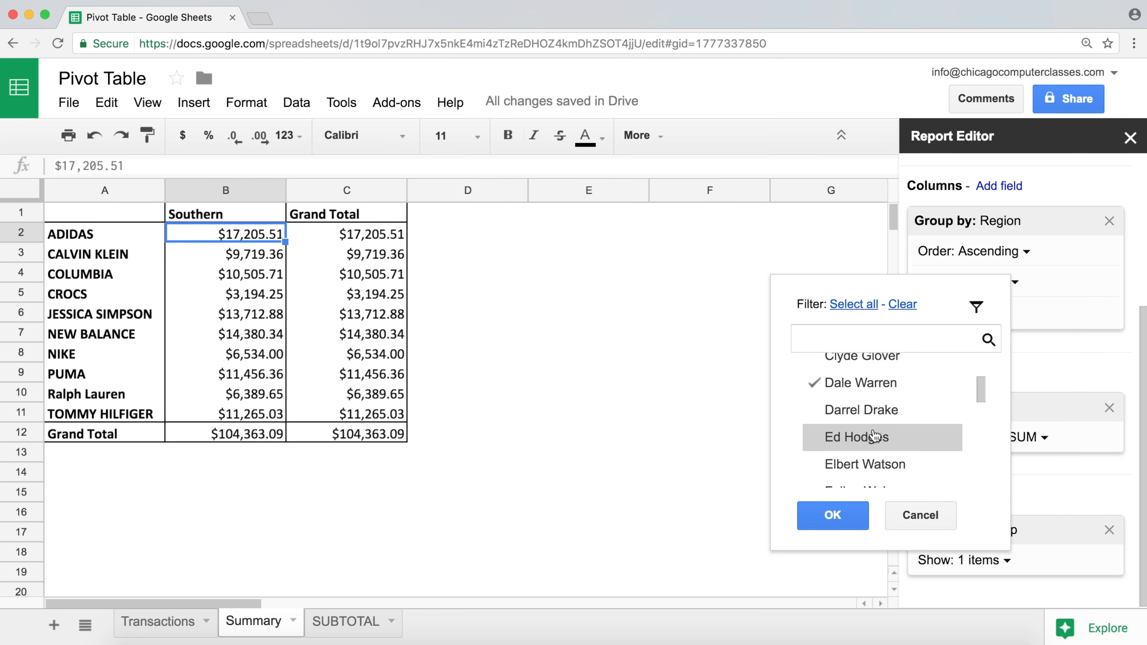
left_click(865, 443)
left_click(868, 409)
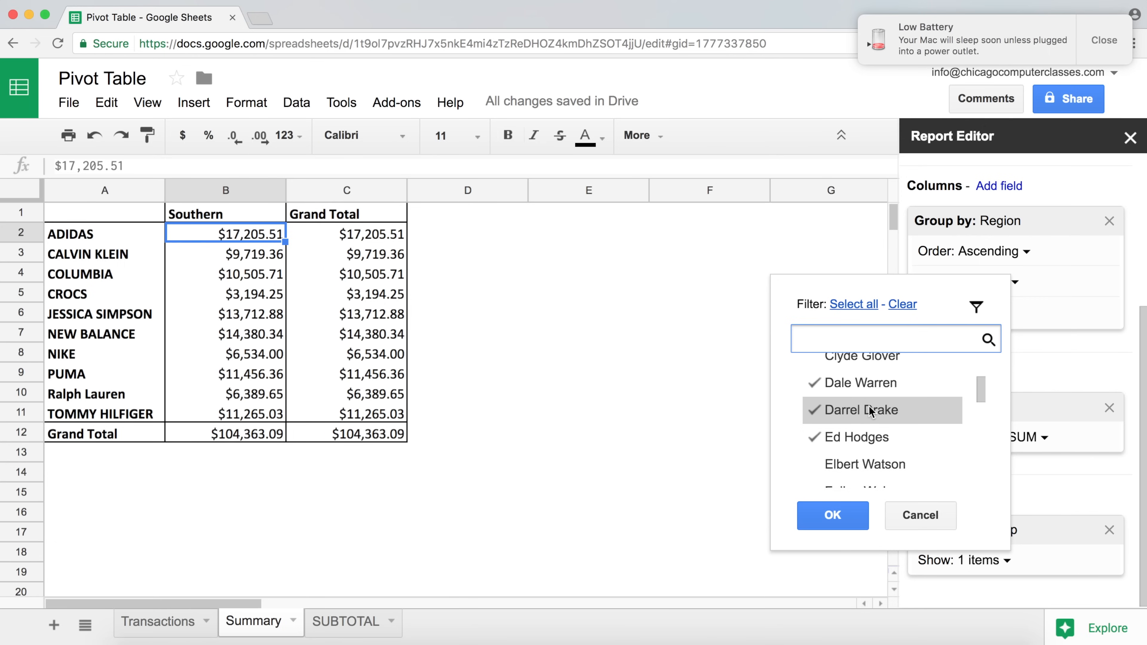
scroll(868, 404, "up", 1)
left_click(870, 387)
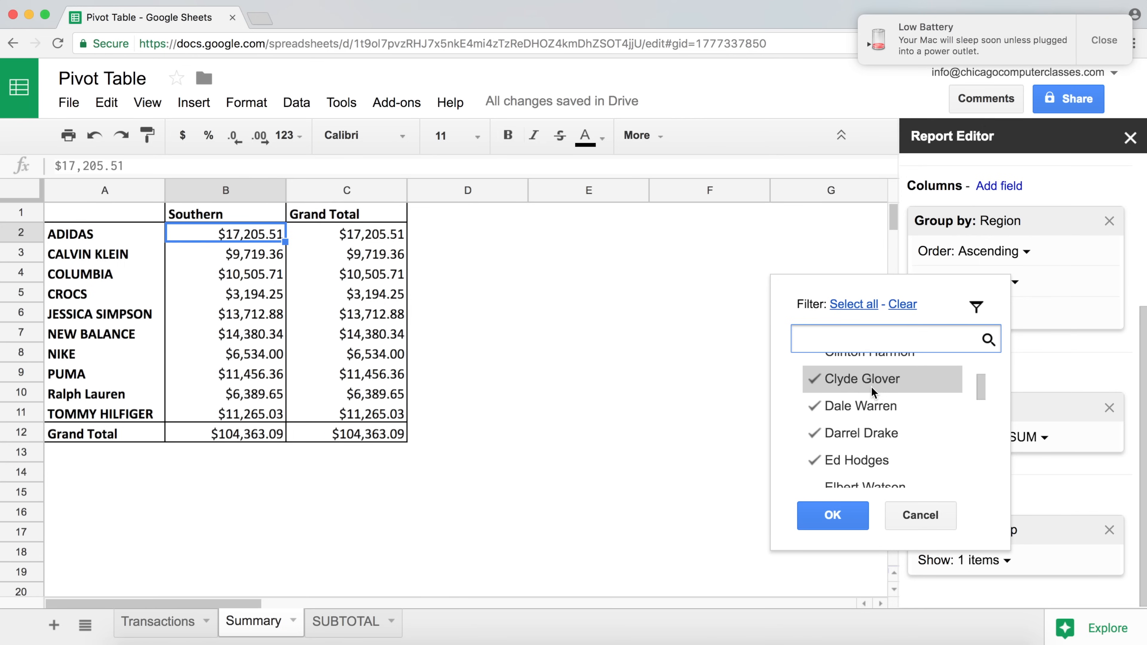
left_click(834, 515)
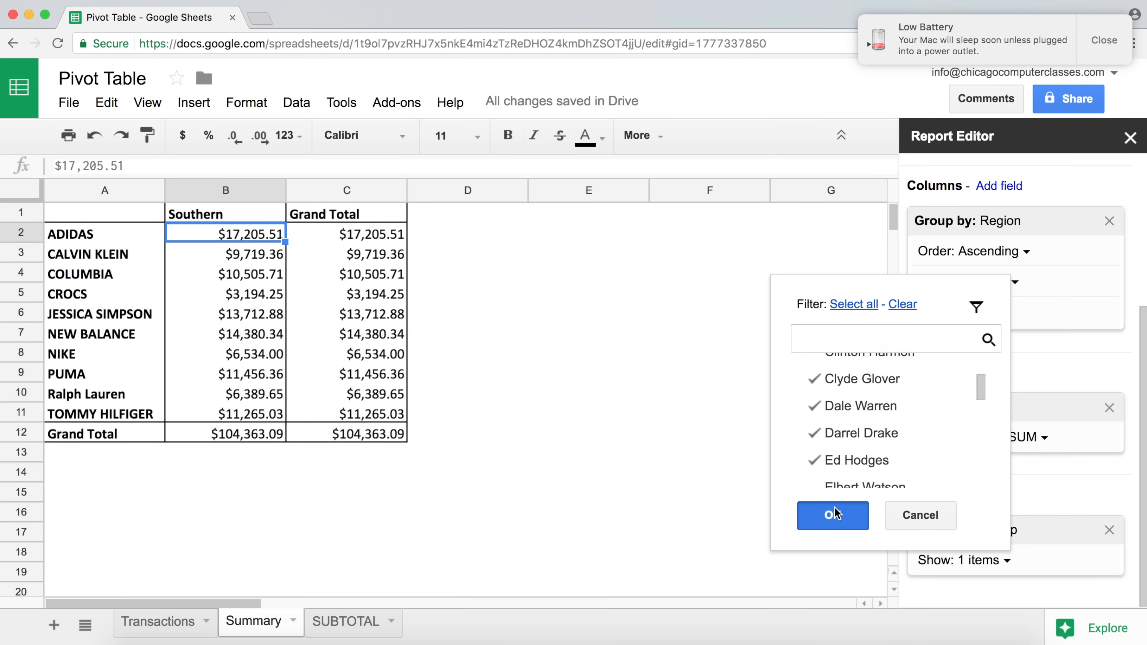
left_click(1113, 44)
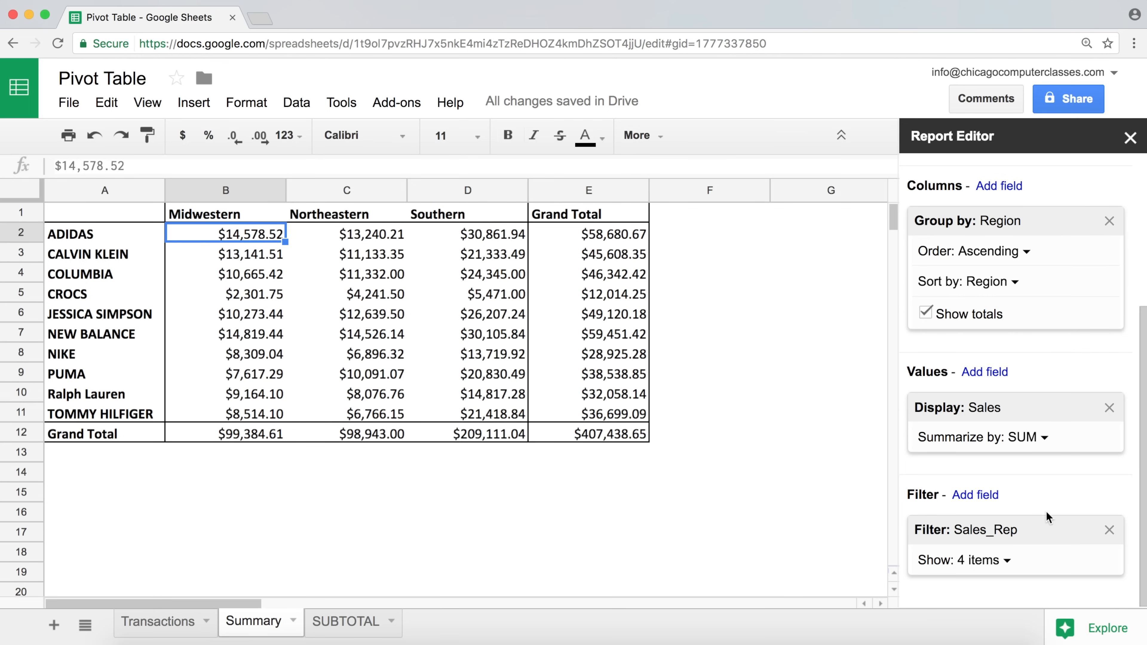
Remove the Sales_Rep filter from the pivot table and compare its fields with the Date data on the Transactions sheet.
left_click(1109, 530)
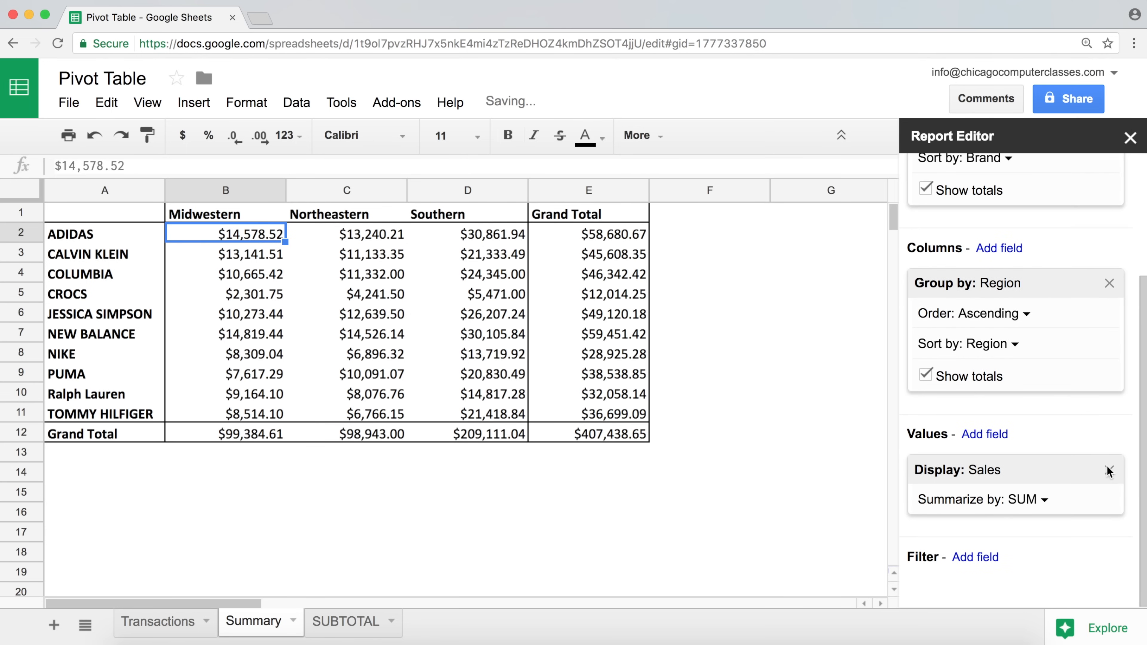
left_click(220, 619)
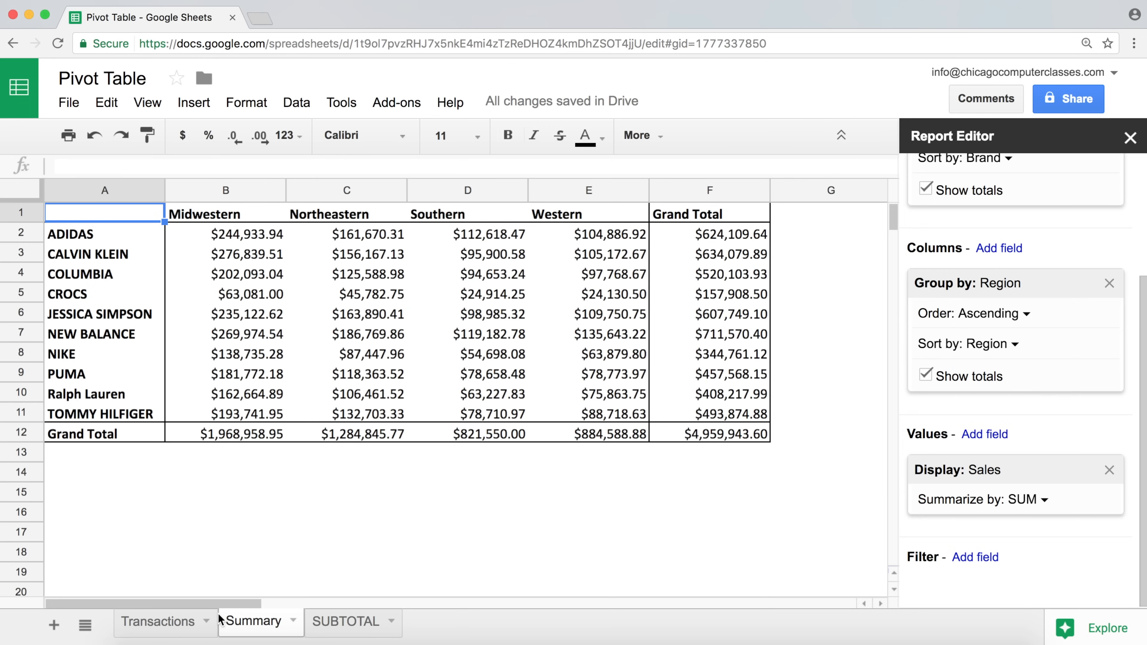
left_click(191, 628)
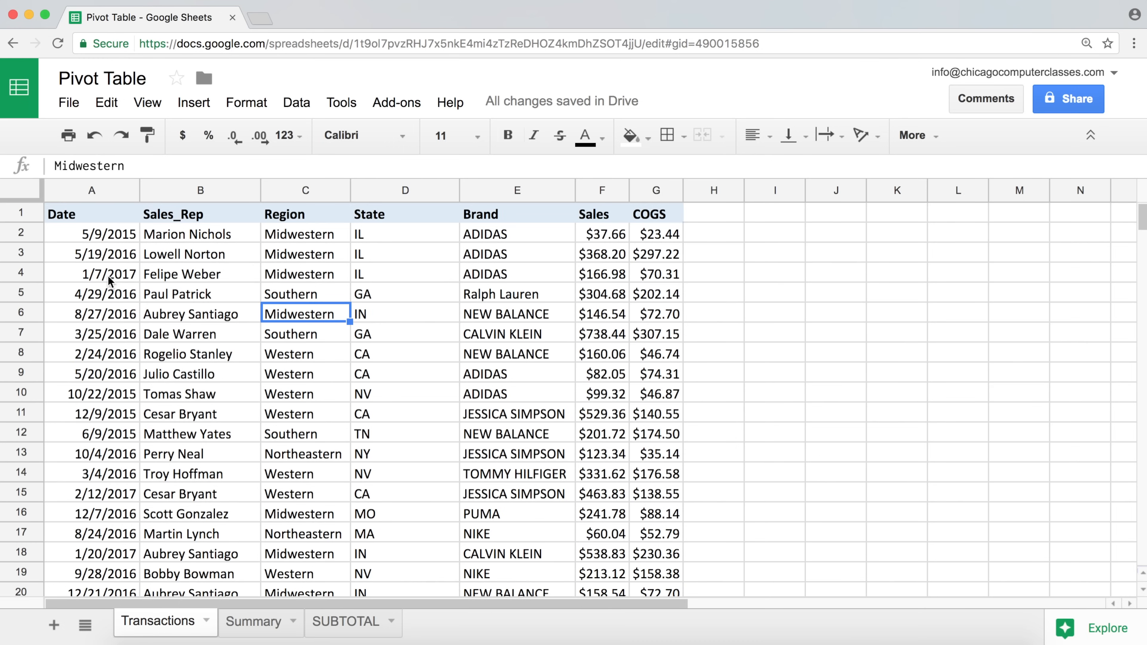
left_click(251, 624)
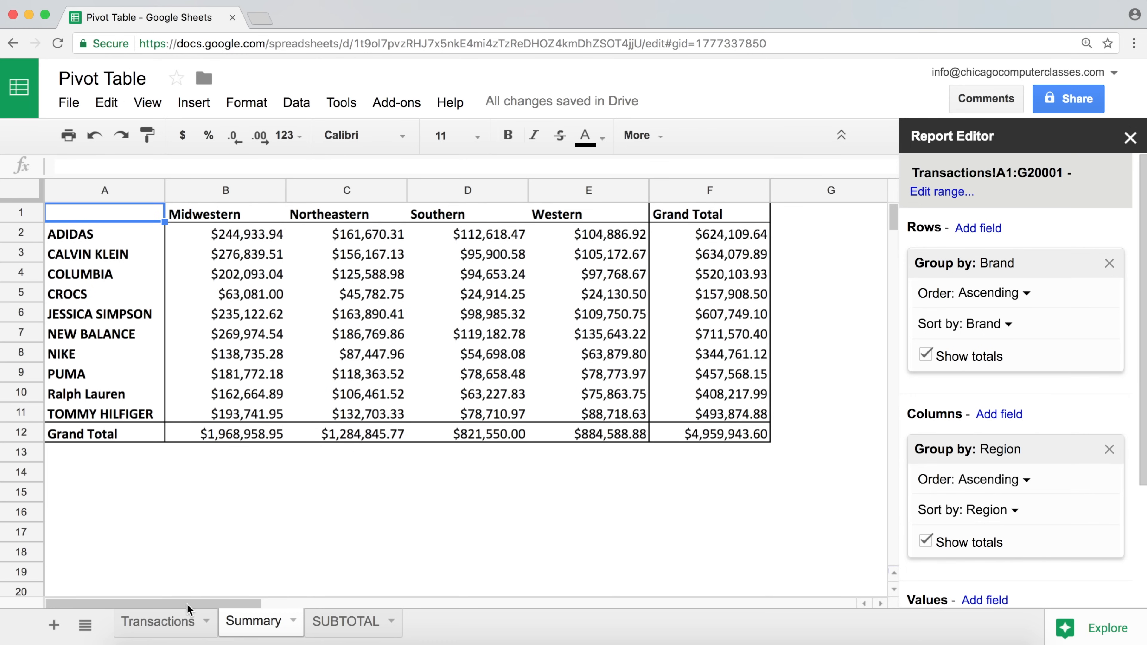
Add the column headers Year in H1 and Month in I1 on the Transactions sheet.
left_click(169, 628)
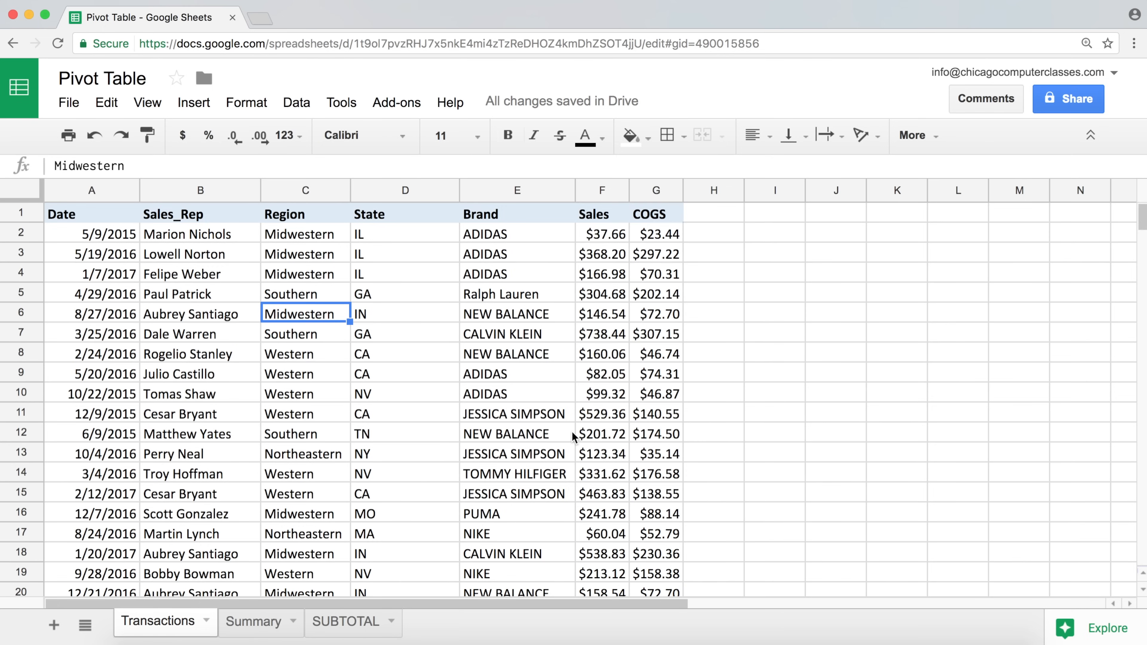
left_click(715, 214)
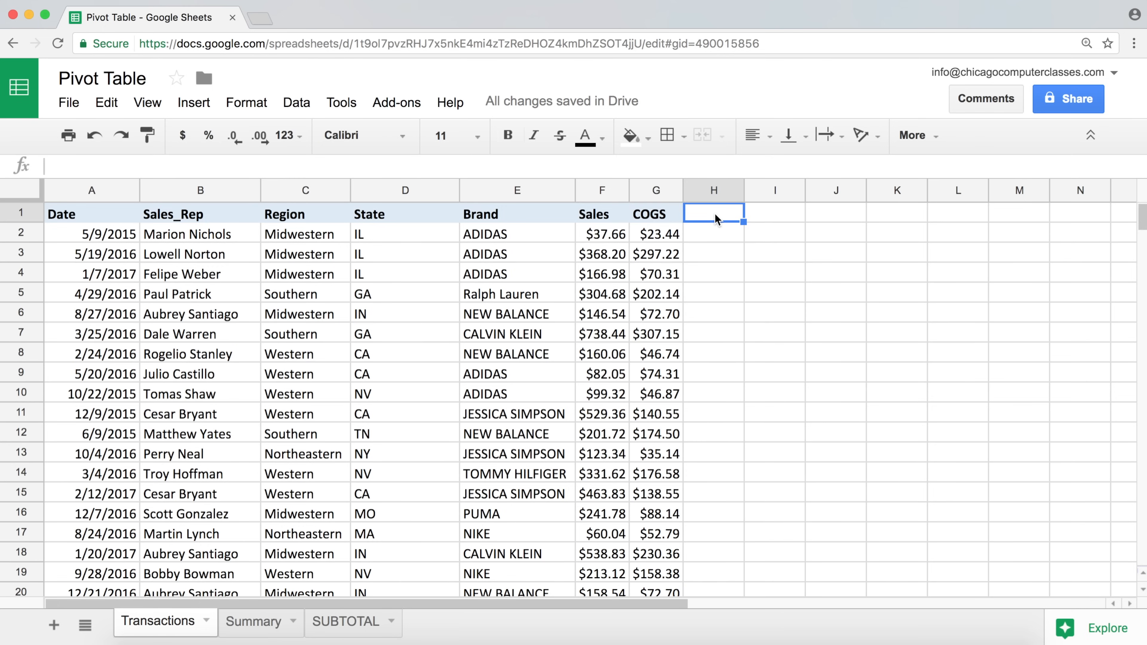
type("Year")
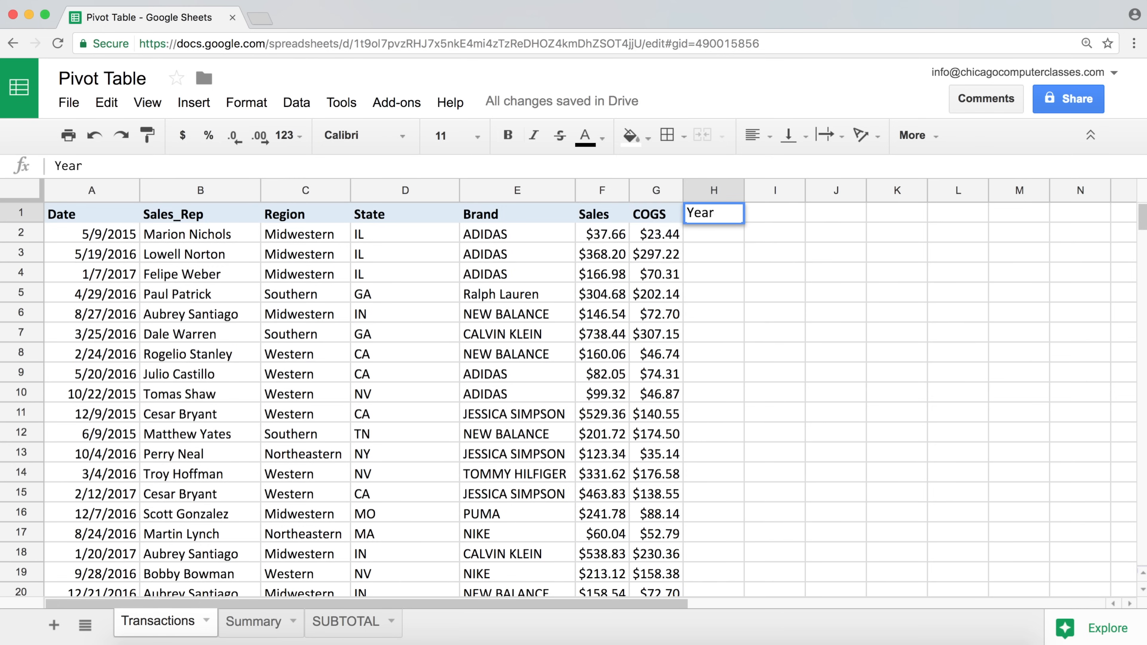
key("Return")
left_click(774, 212)
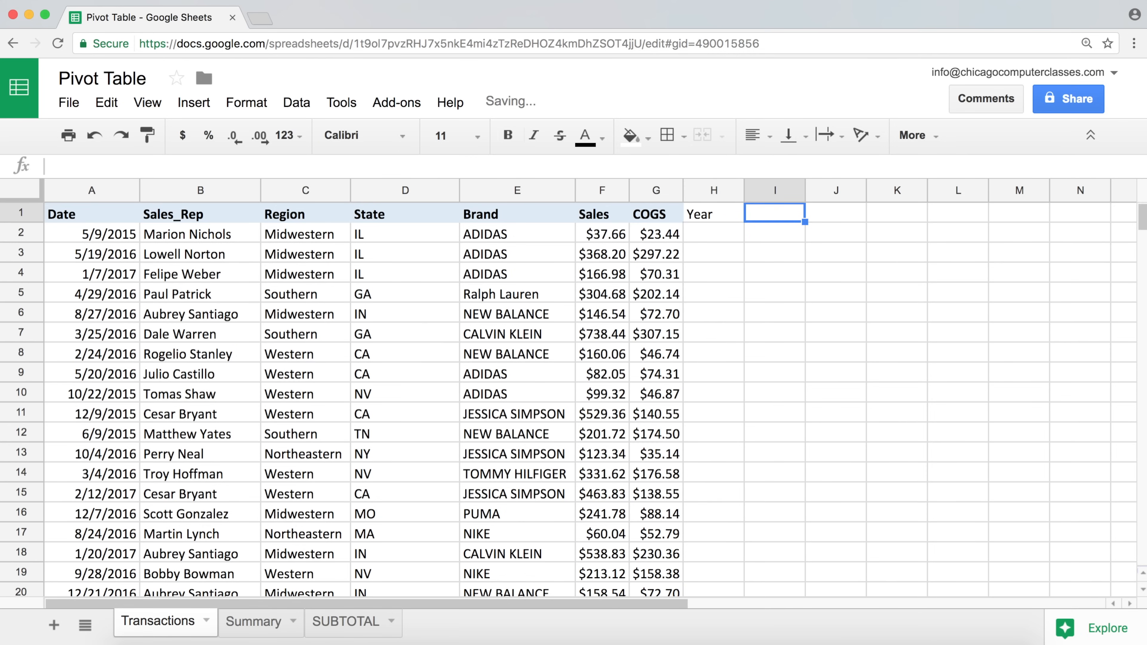
type("Month")
key("Return")
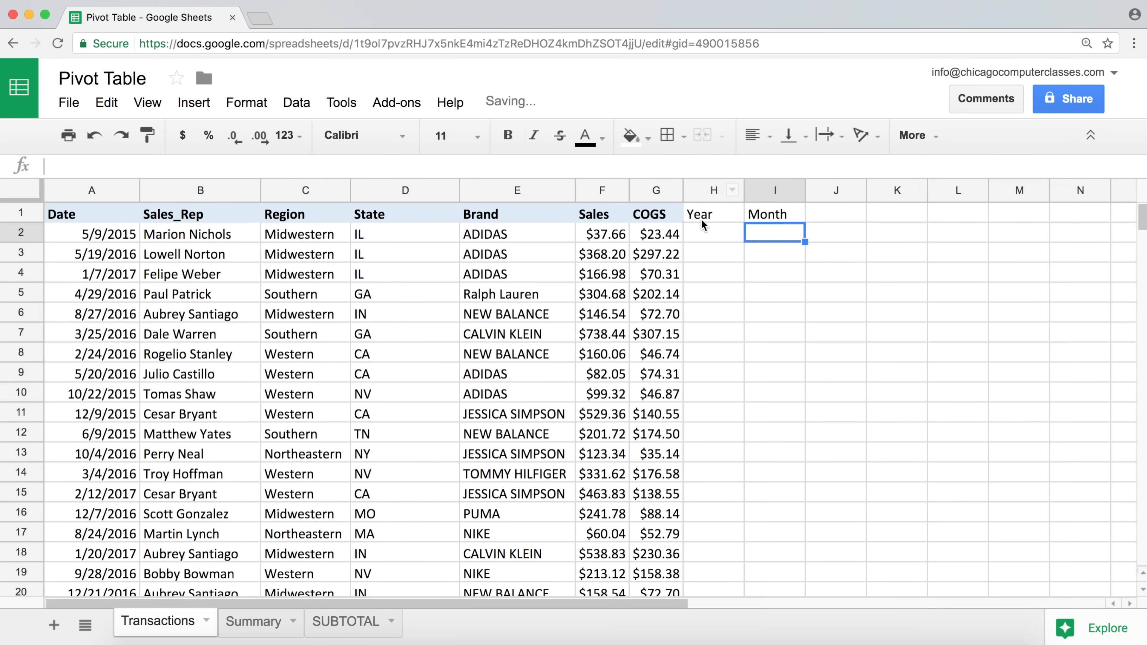
Copy the formatting of the COGS header to the Year and Month headers in H1:I1.
left_click(646, 216)
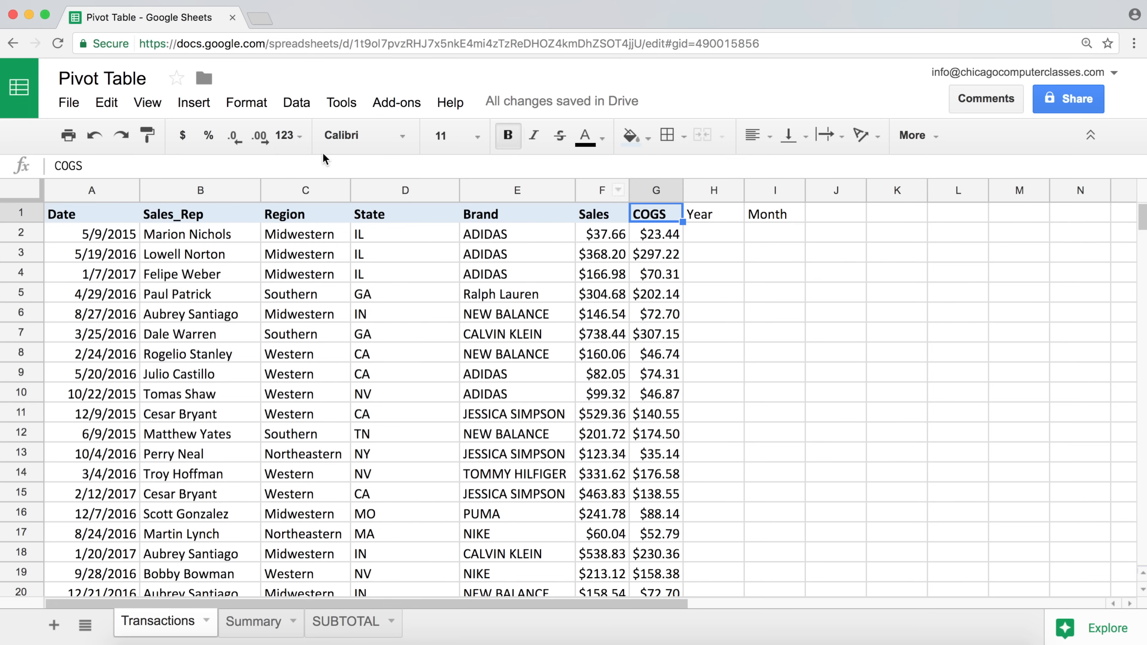
left_click(147, 134)
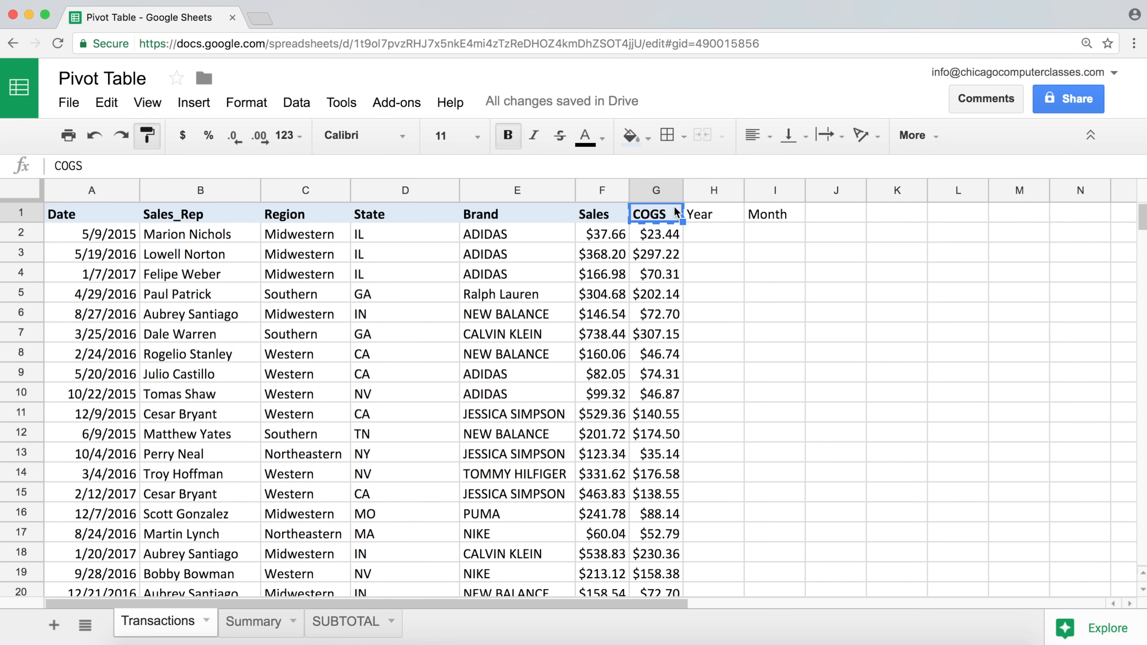
left_click_drag(718, 216, 761, 215)
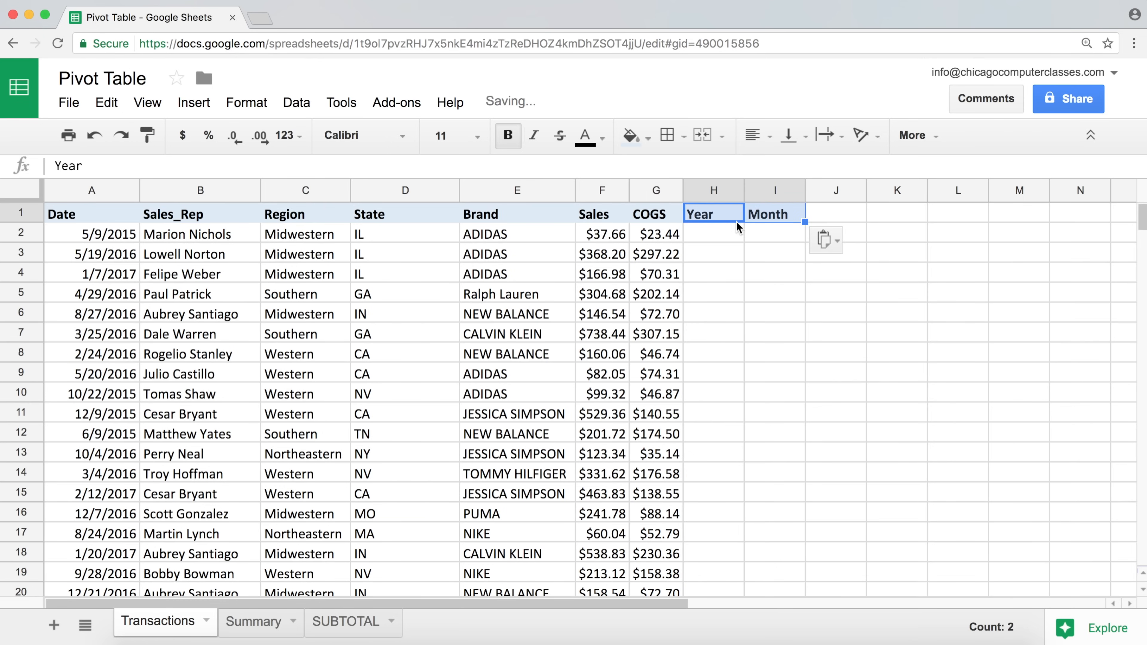
Enter =YEAR(A2) in H2 and fill the formula down the whole Year column.
left_click(716, 233)
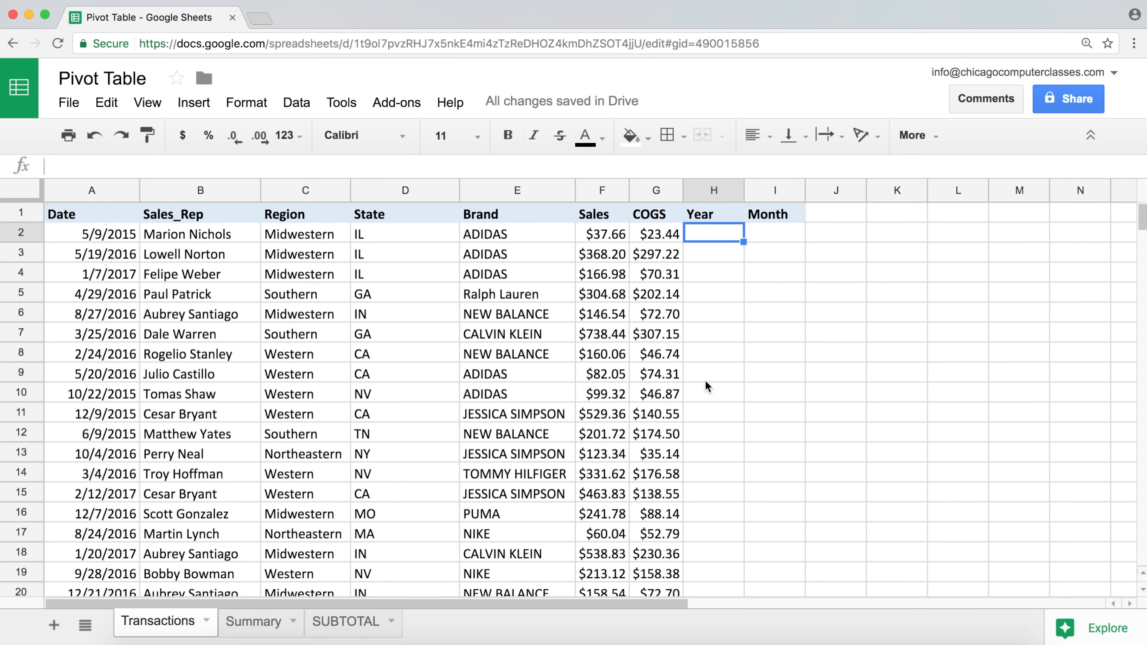
type("=year(")
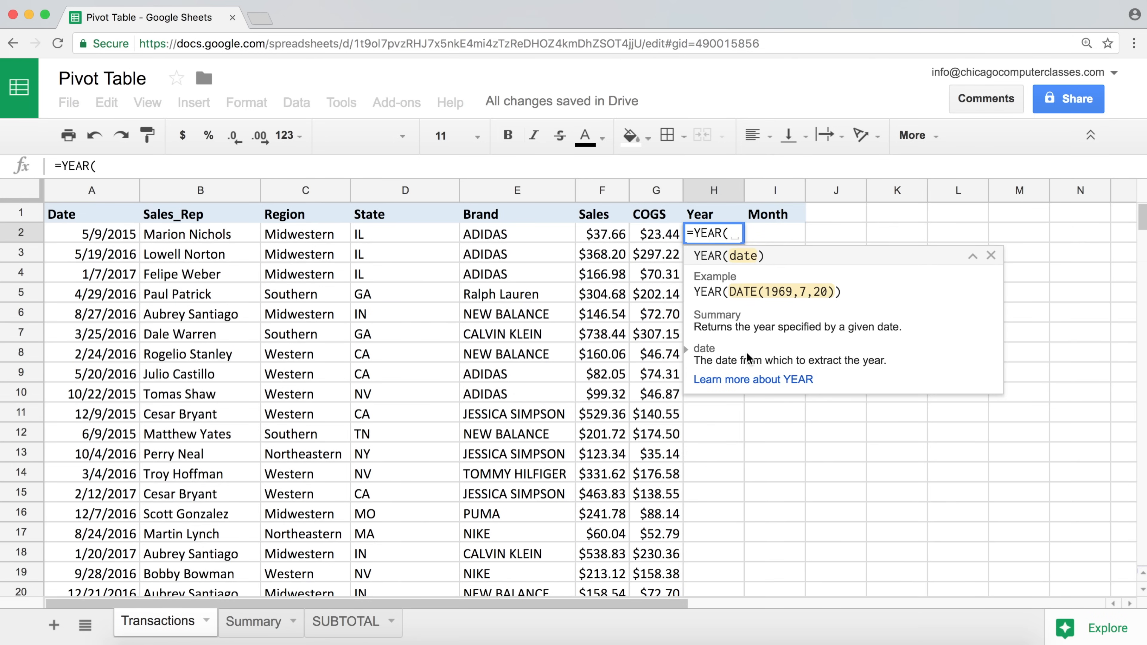
left_click(127, 234)
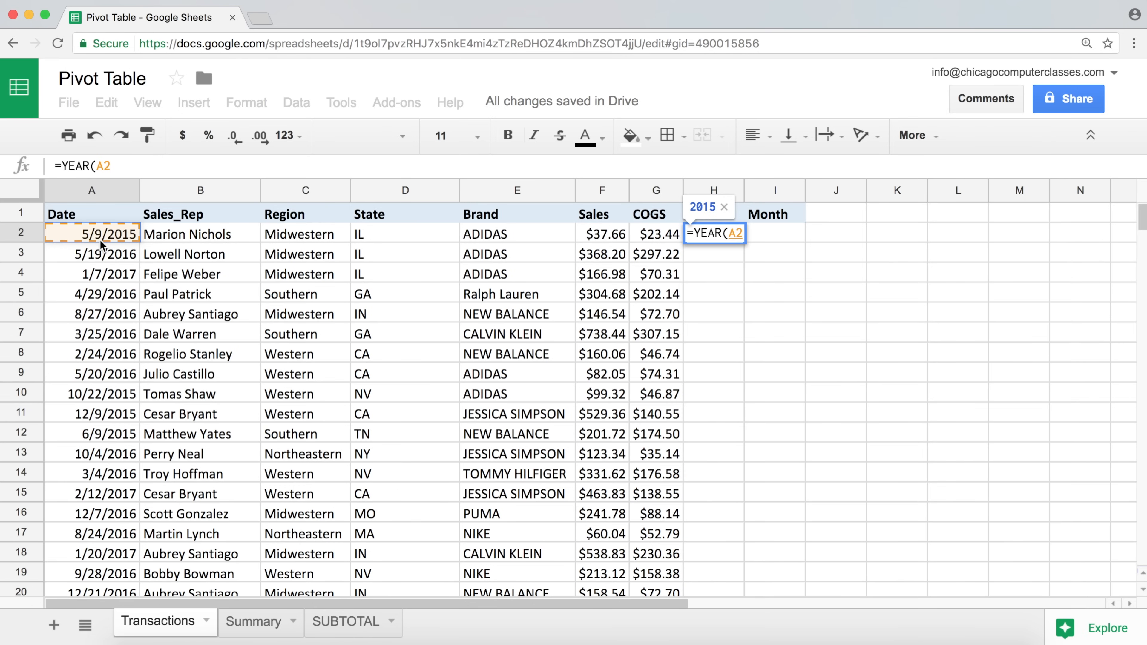
type(")")
key("Return")
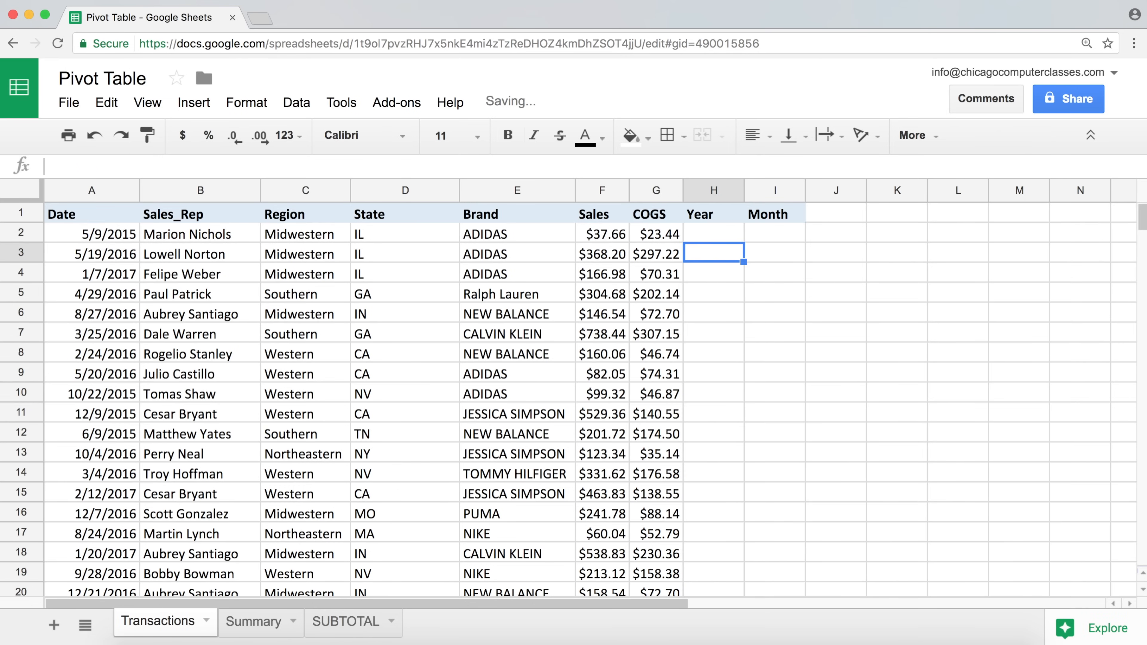
left_click(722, 234)
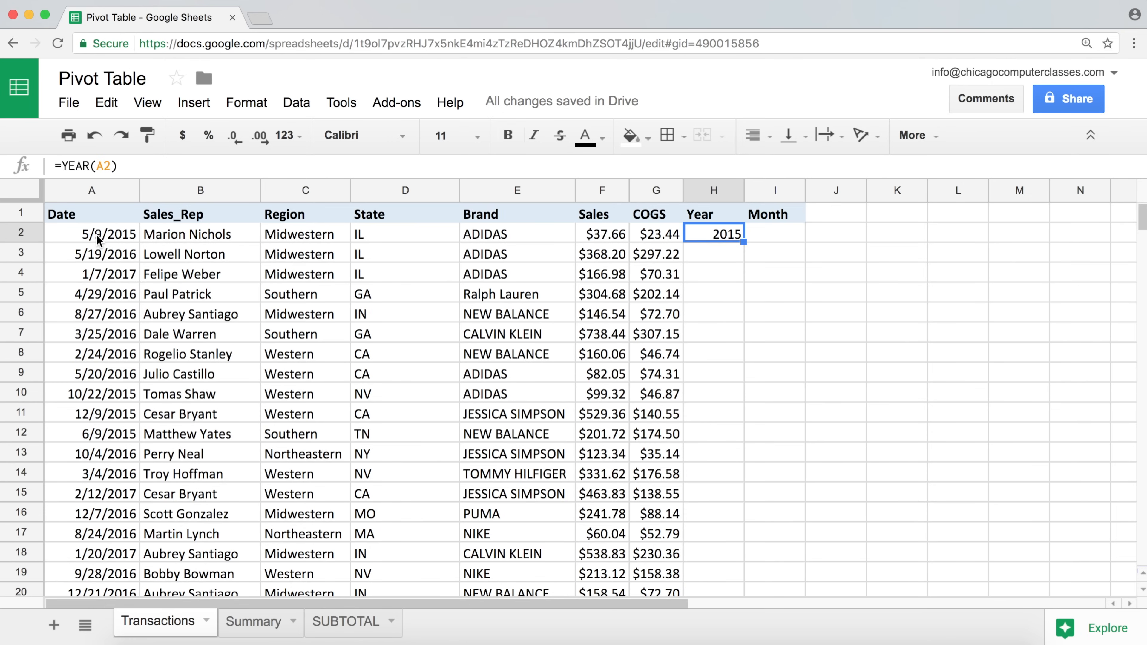
double_click(742, 242)
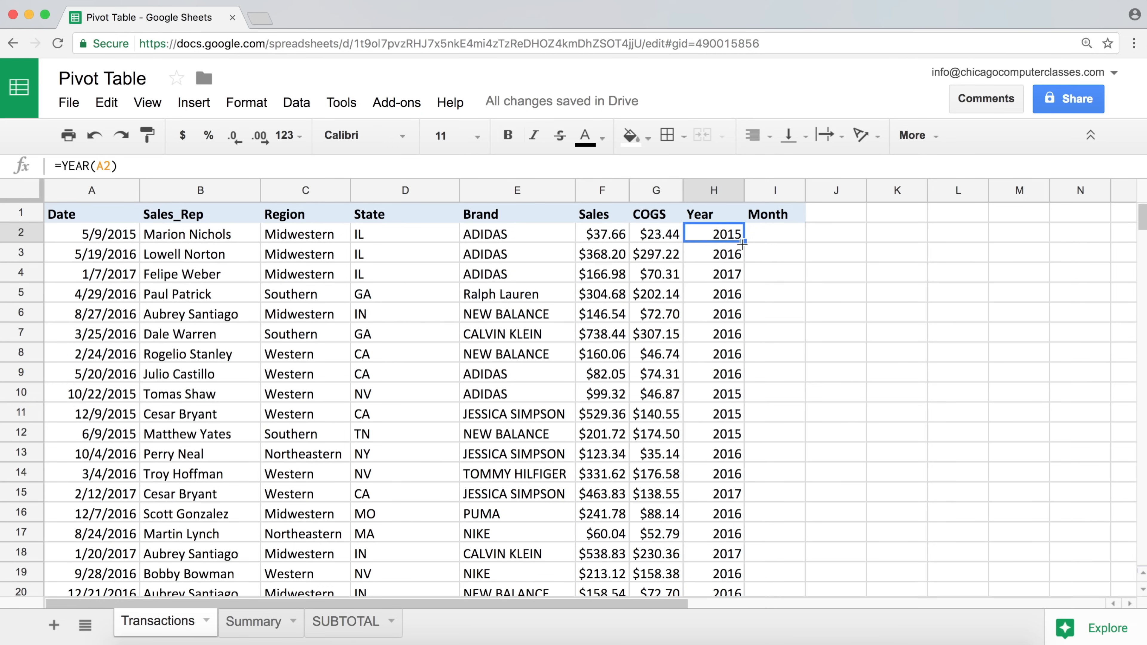
Enter =MONTH(A2) in I2 and fill the formula down the whole Month column.
key("Right")
type("=mo")
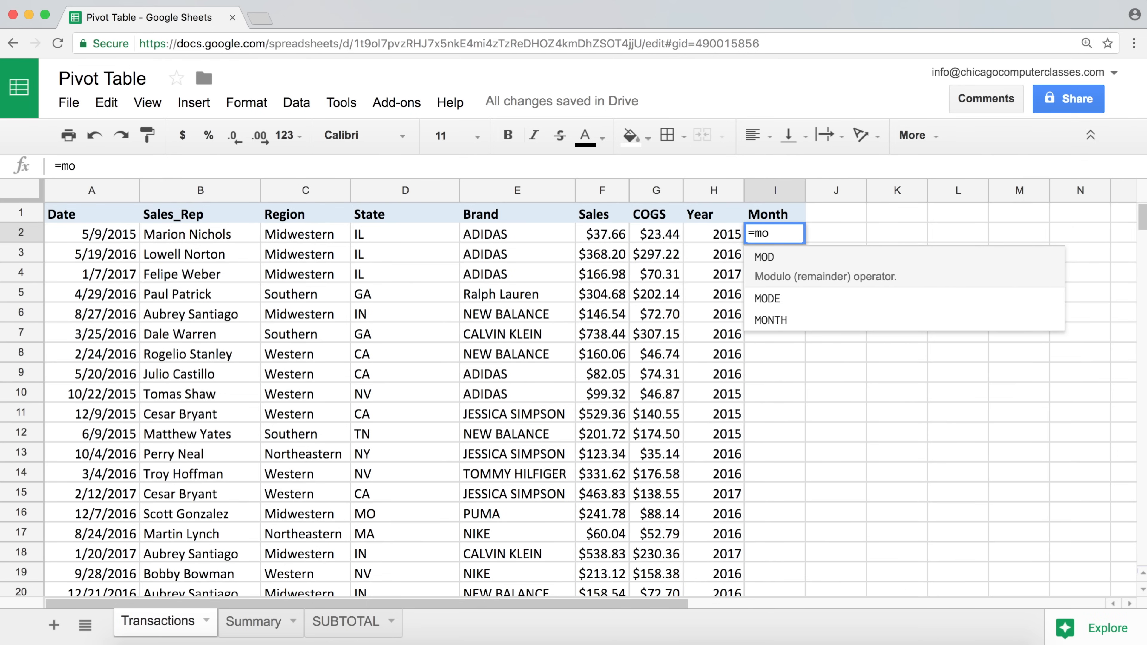
key("Down")
key("Down")
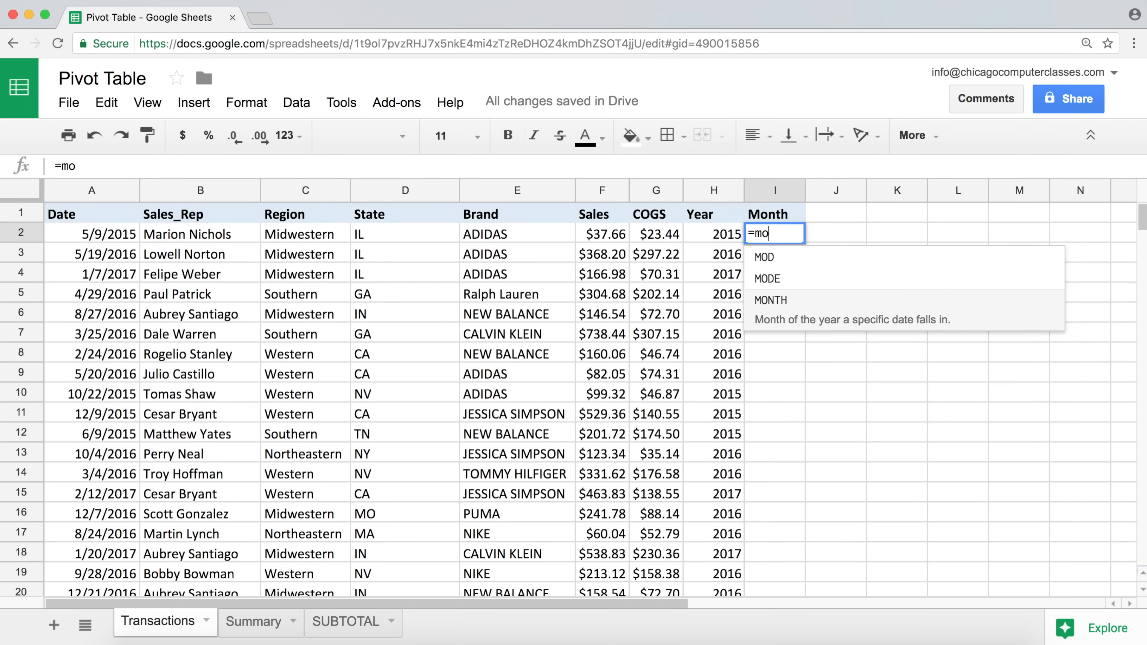
key("Tab")
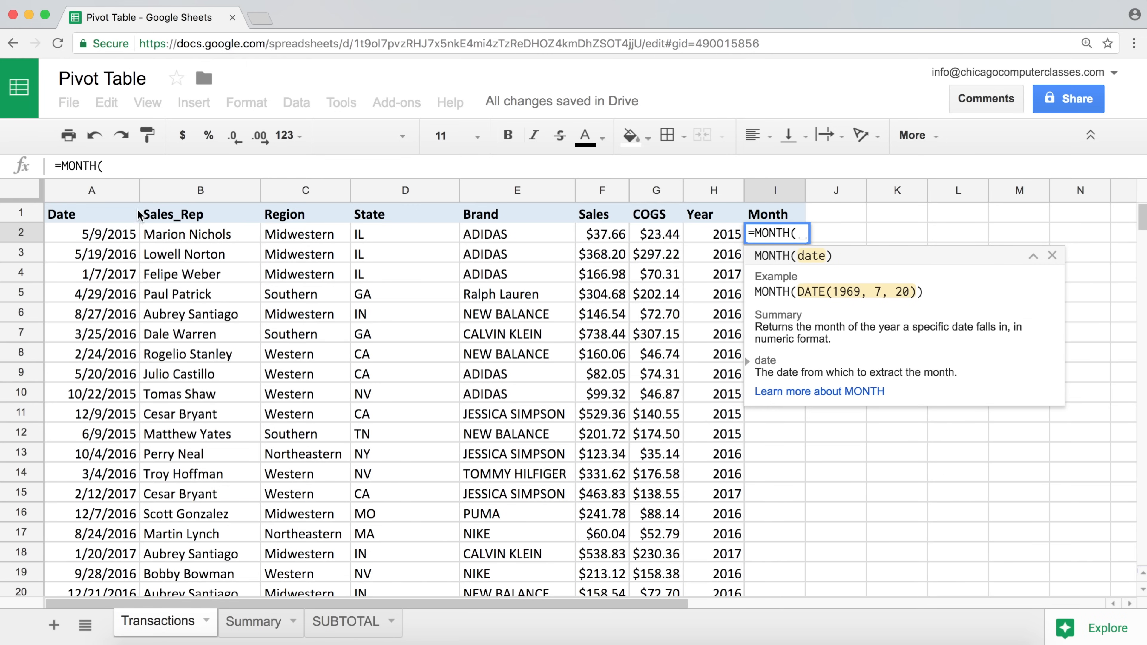
left_click(104, 243)
type(")")
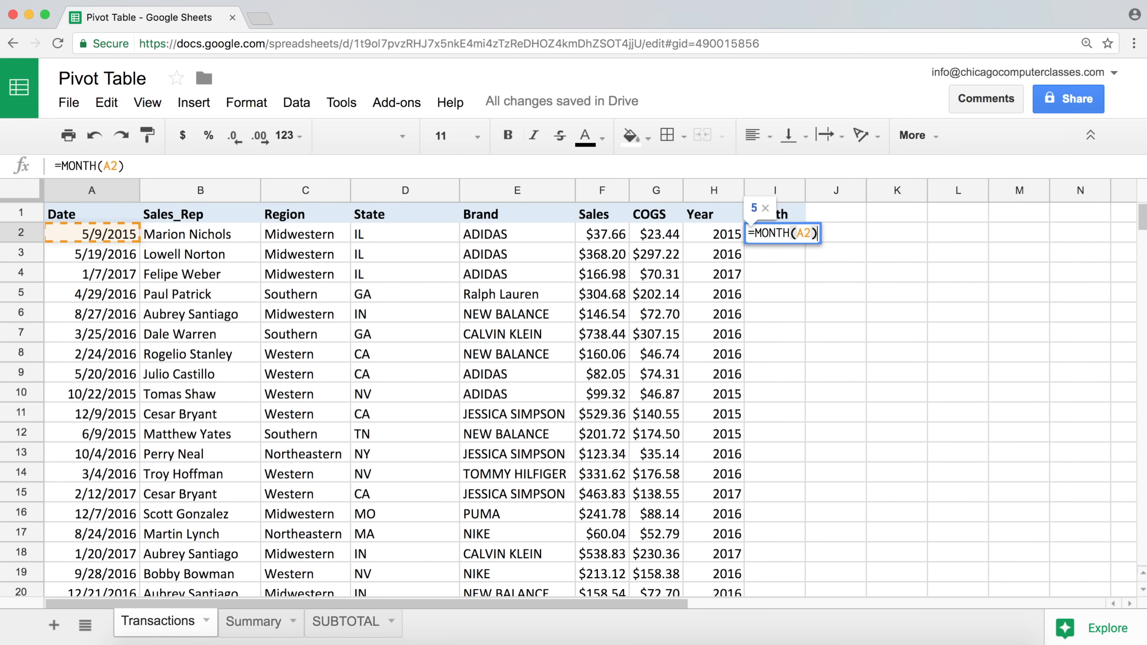
key("Return")
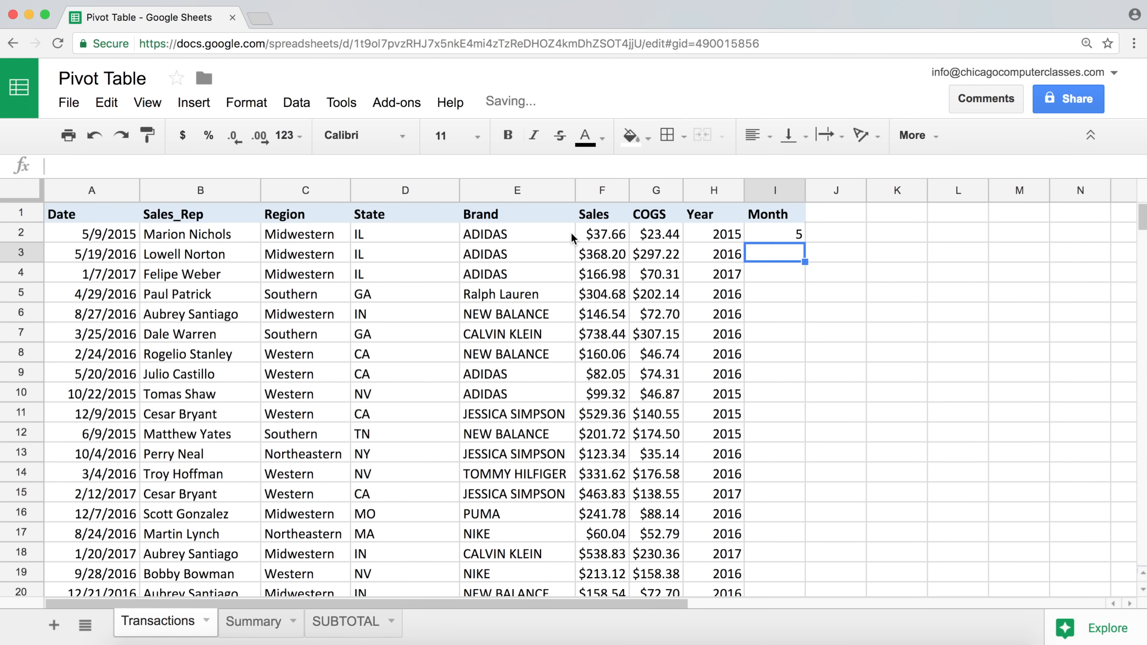
left_click(796, 234)
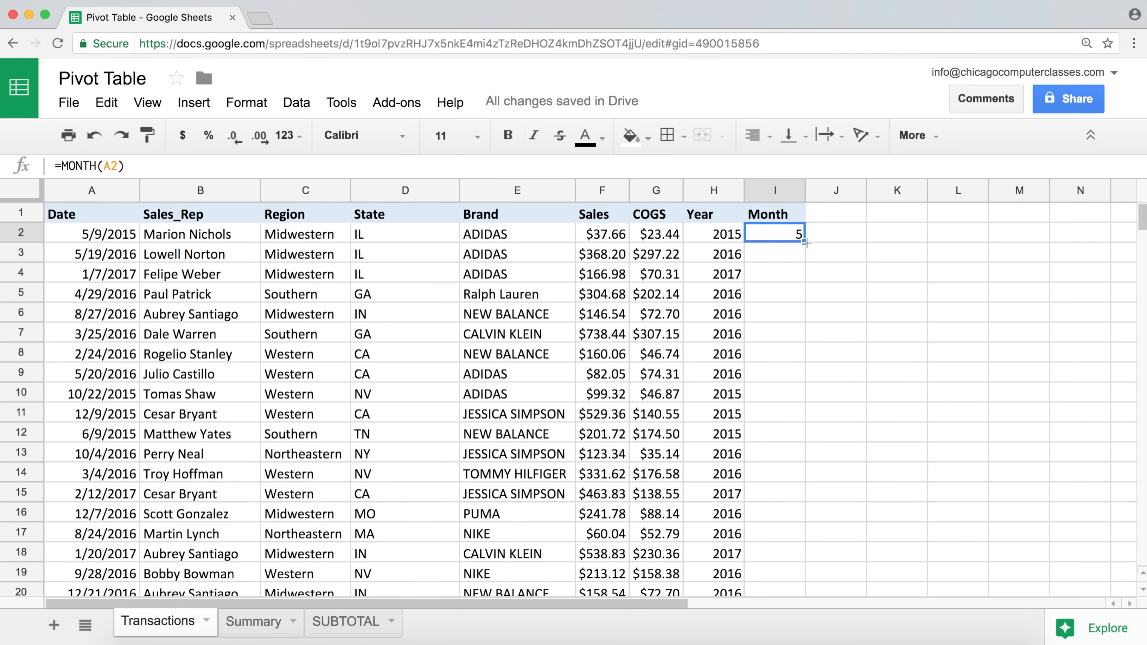
double_click(806, 242)
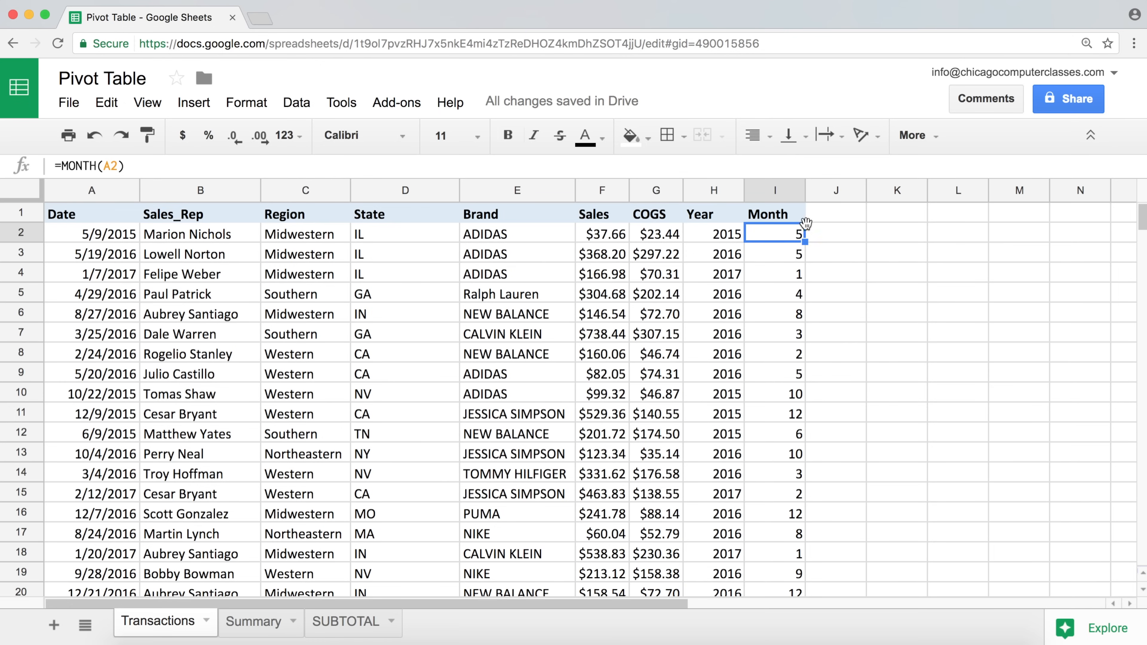
Add the header Month Name in J1 and widen column J to fit it.
left_click(829, 218)
type("Month")
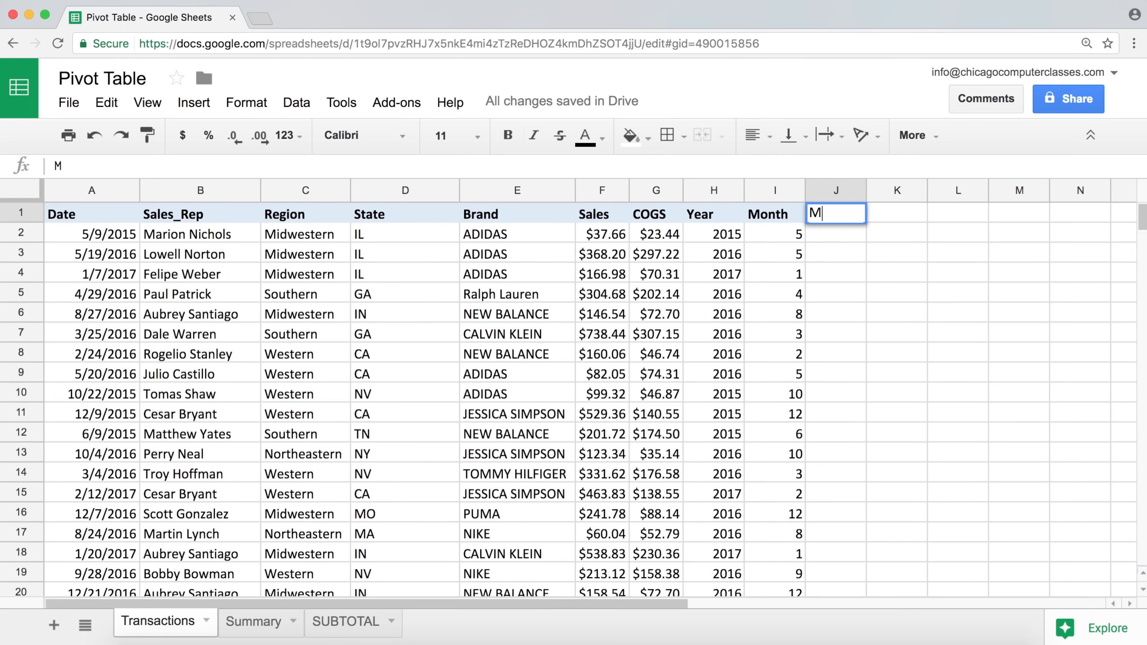
type("me")
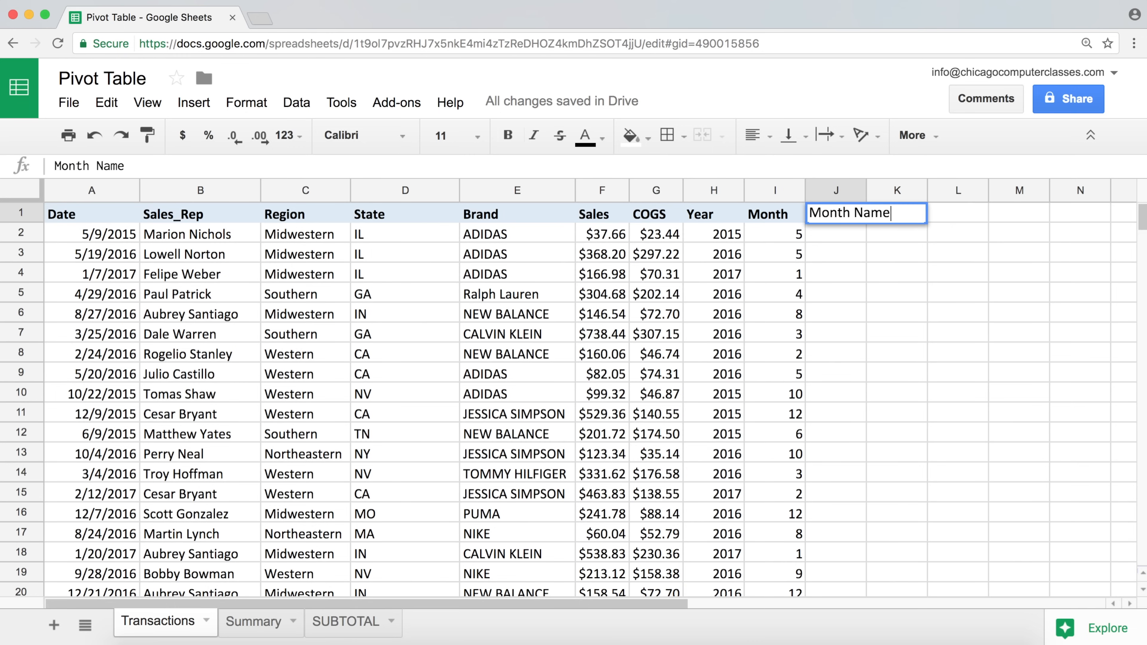
key("Return")
left_click_drag(865, 189, 908, 190)
Copy the Month header's formatting to the Month Name header in J1 and select J2.
left_click(795, 216)
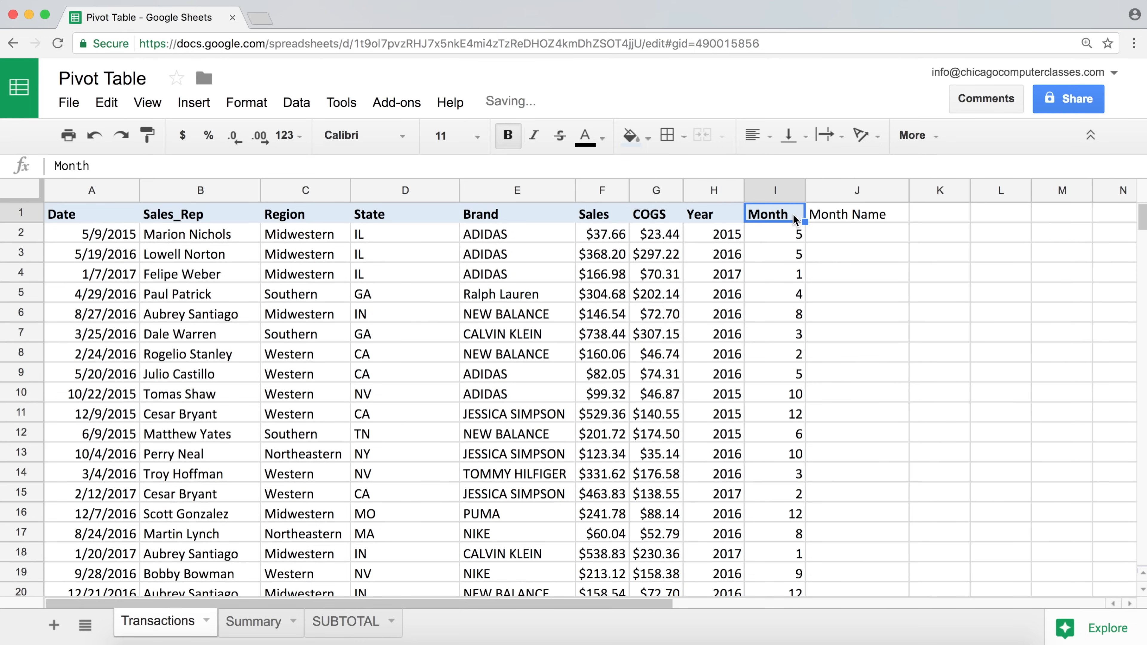
left_click(148, 135)
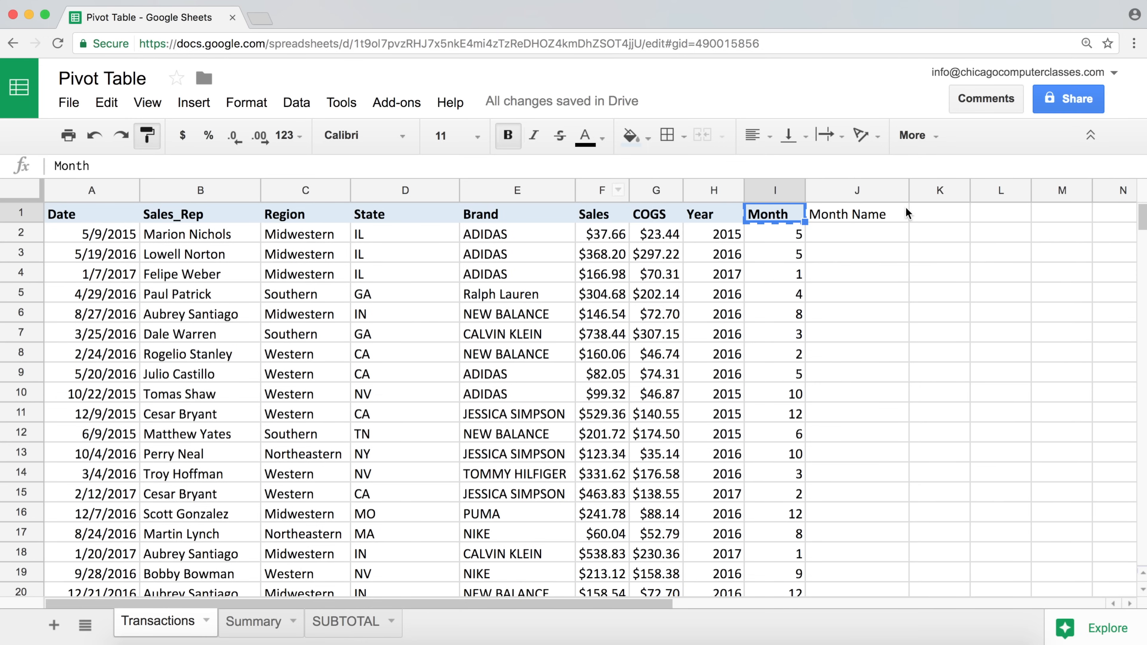
left_click(885, 214)
left_click(862, 238)
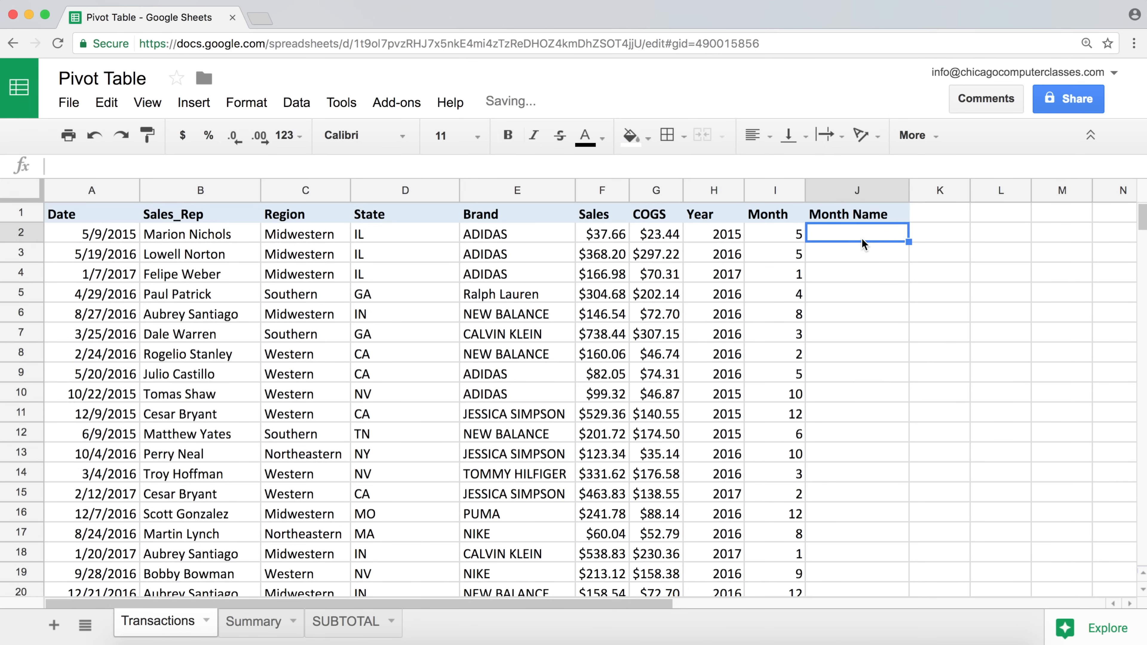
Enter =TEXT(A2,"mmmm") in J2 to derive the month name from the date.
type("=")
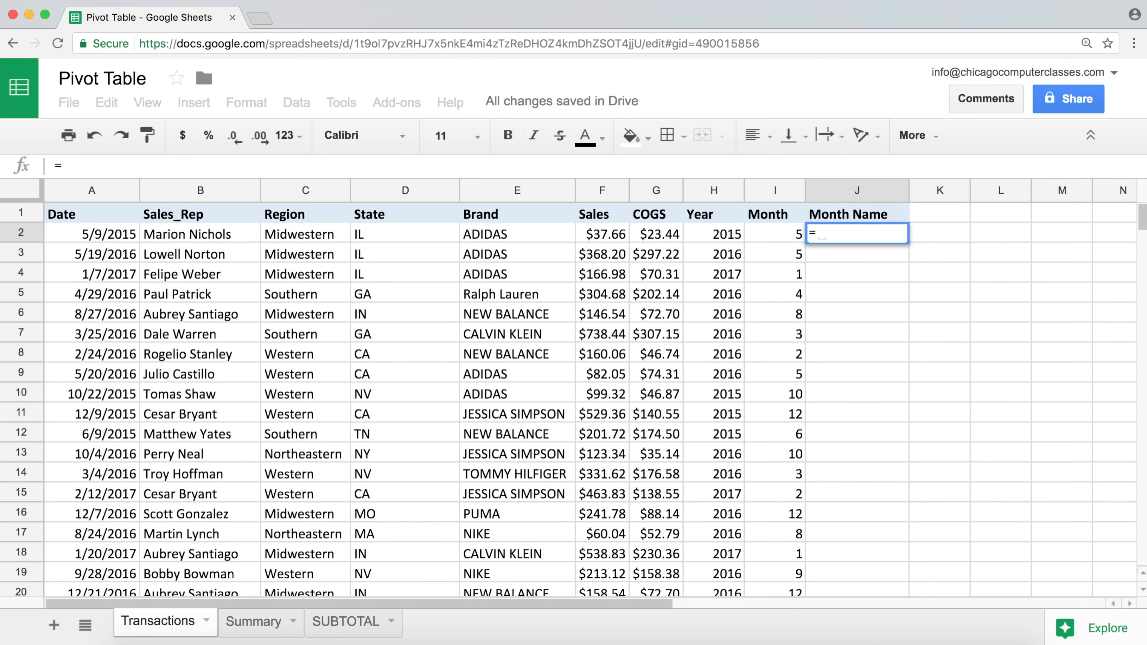
type("te")
key("Tab")
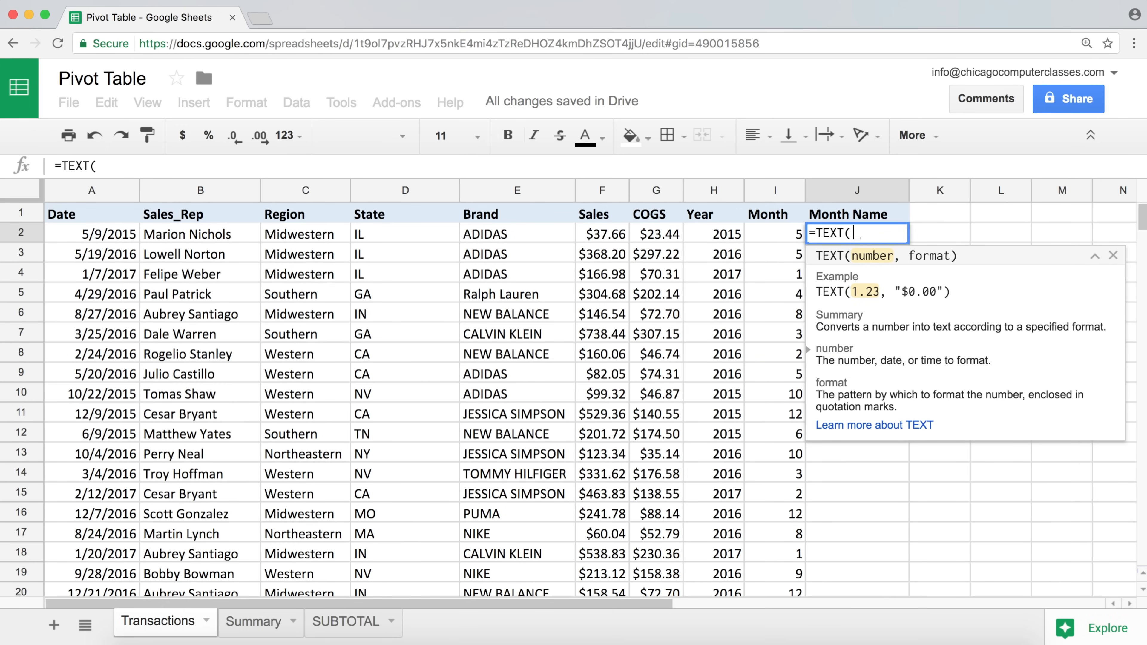
left_click(111, 239)
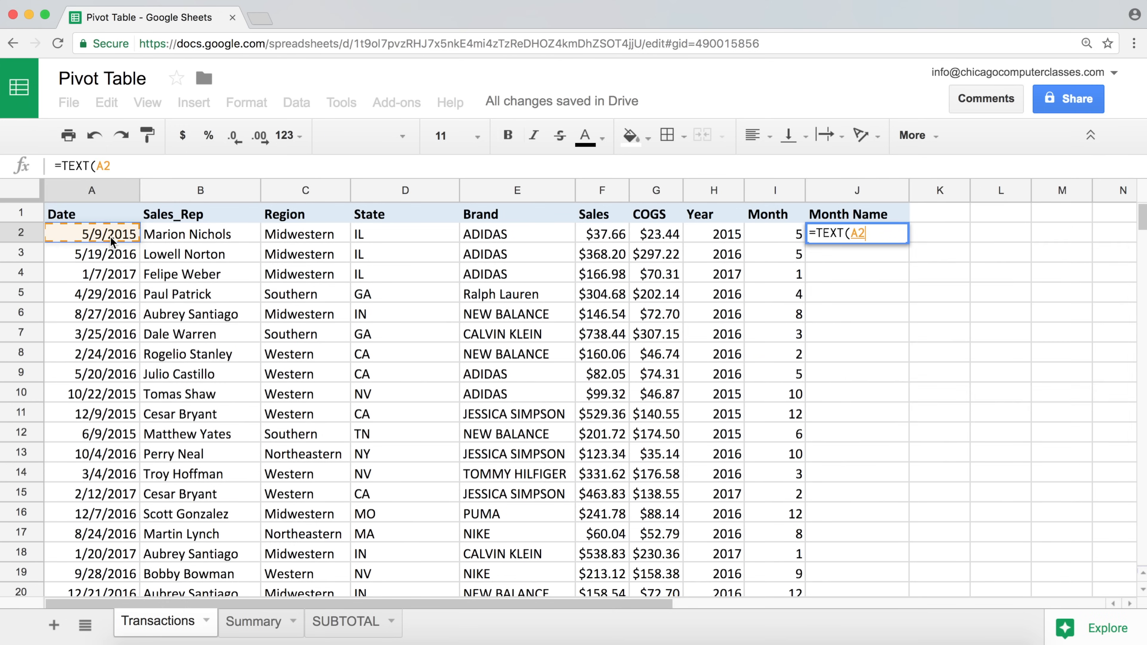
type(",")
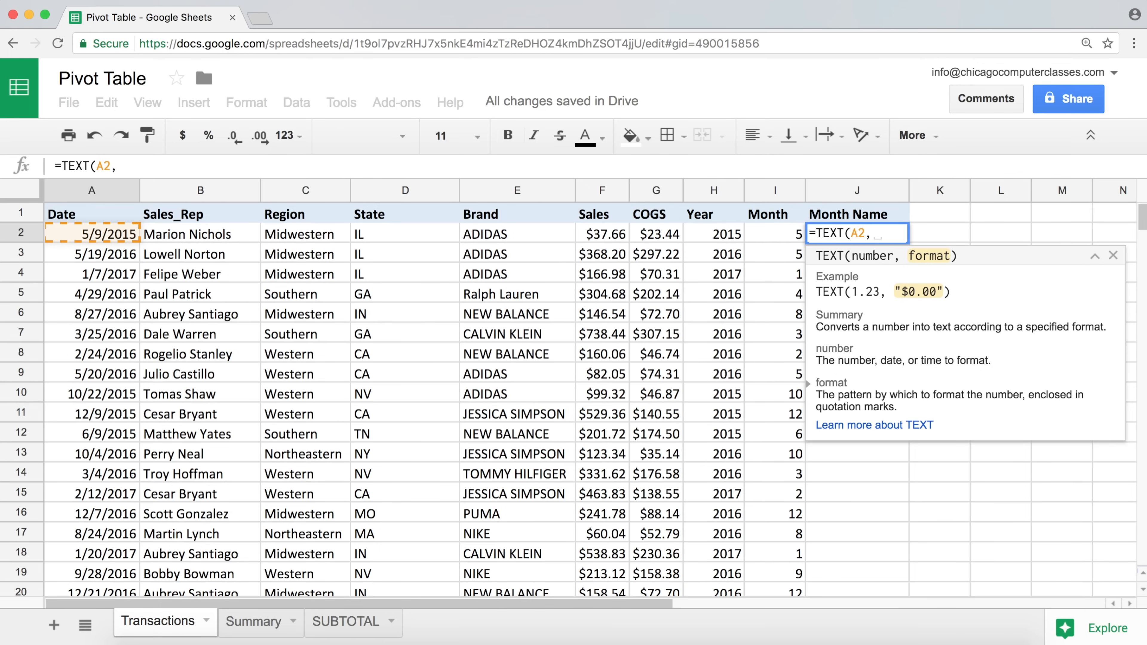
type("\"")
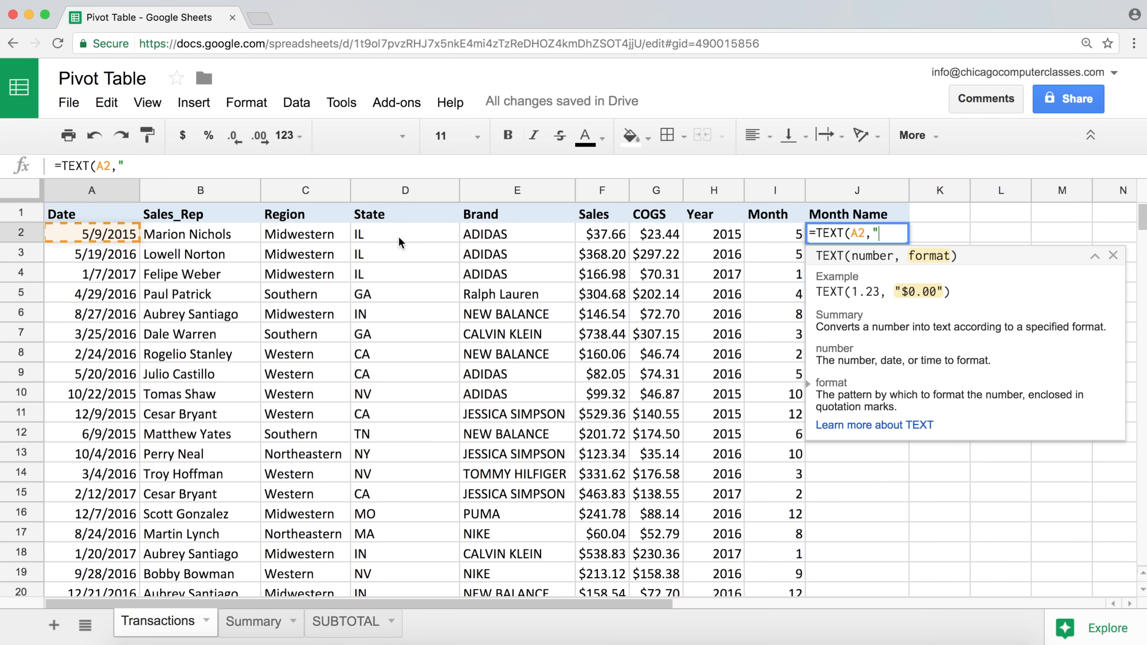
type("mm")
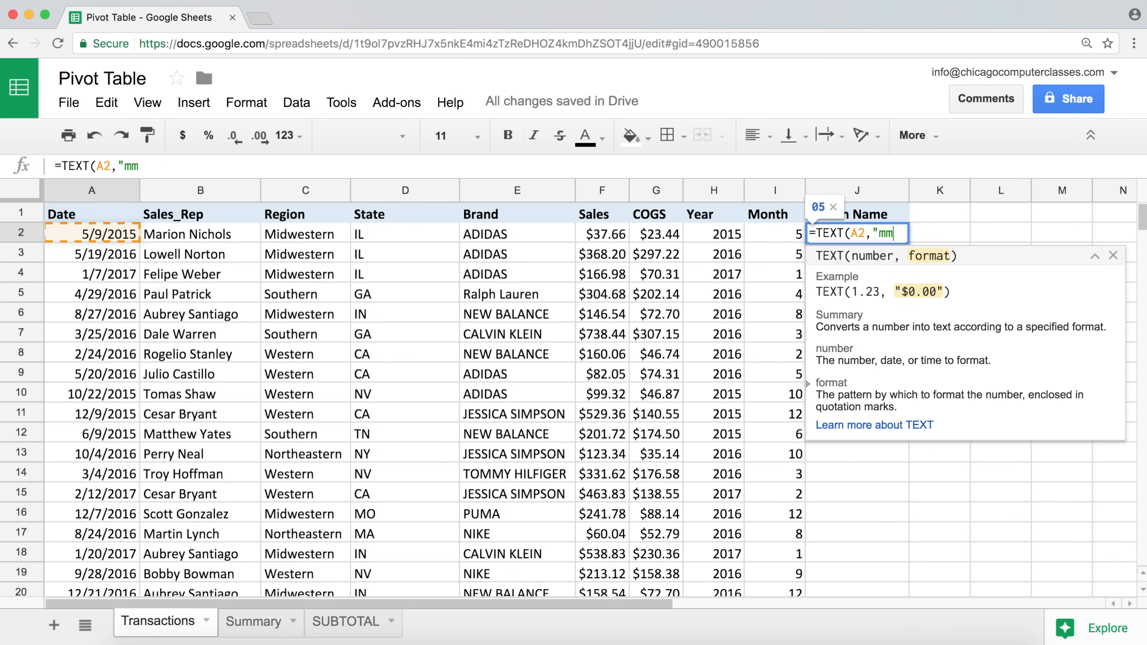
type("mm\"")
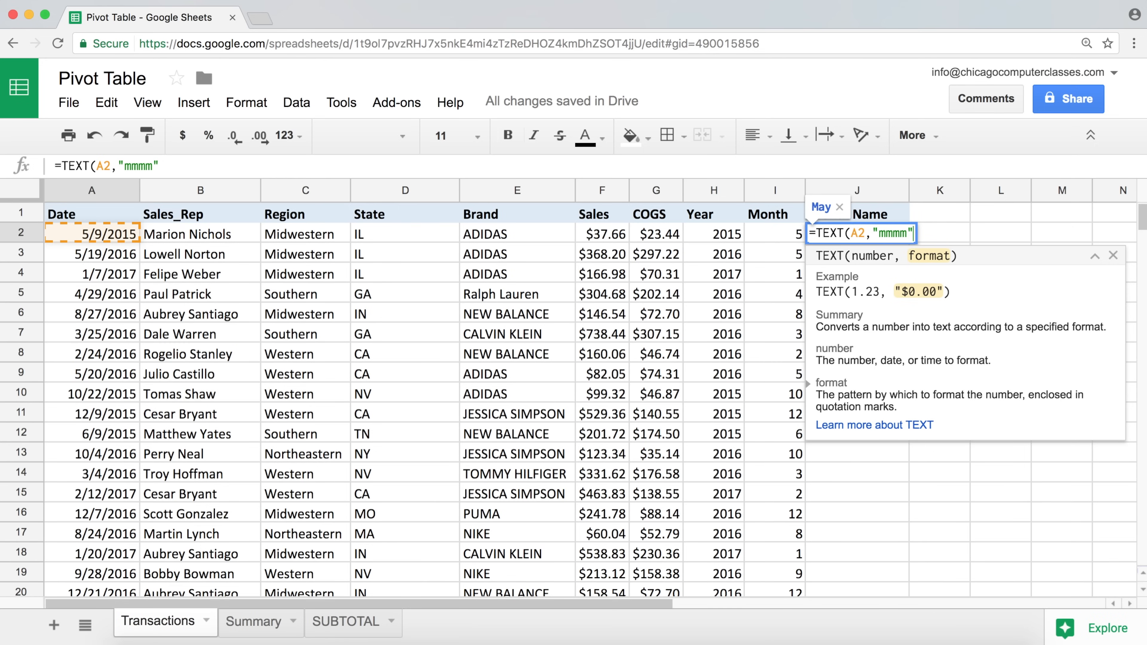
type(")")
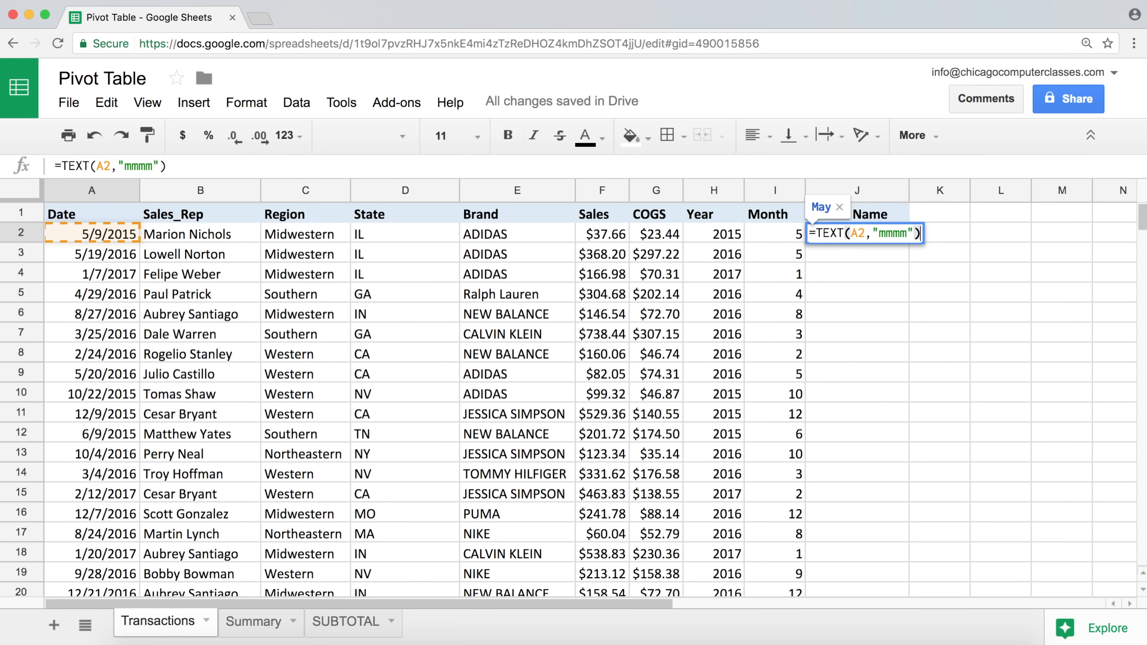
key("Return")
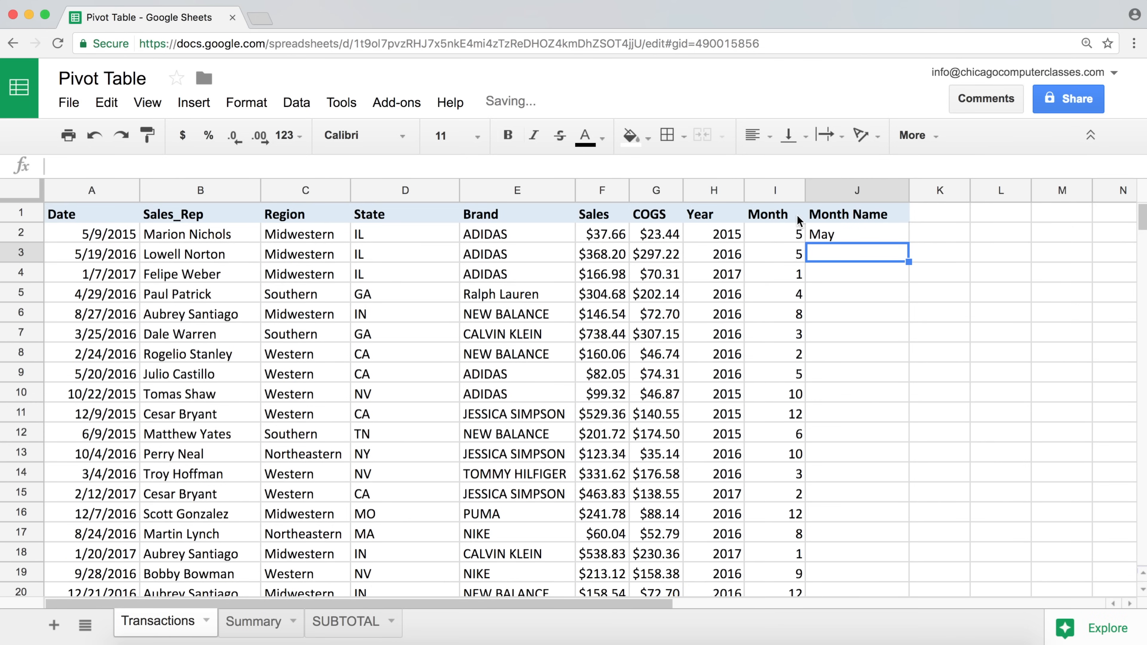
Fill the J2 formula down the whole Month Name column, check its last row and return to A1.
left_click(851, 236)
double_click(909, 244)
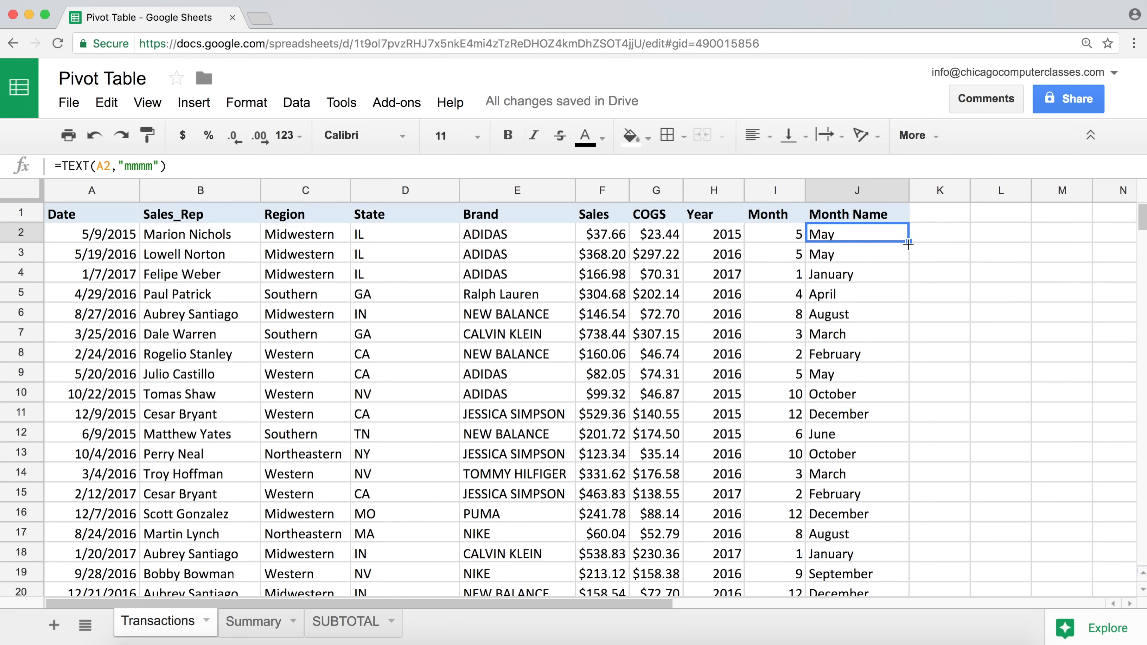
key("super+Down")
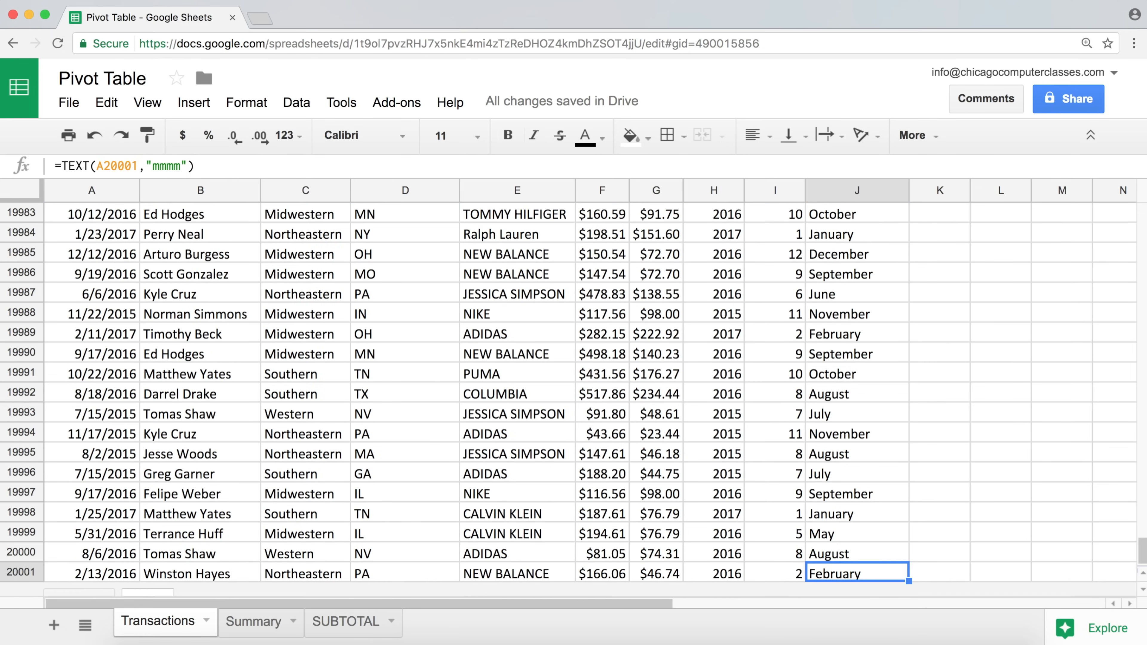
scroll(922, 231, "down", 1)
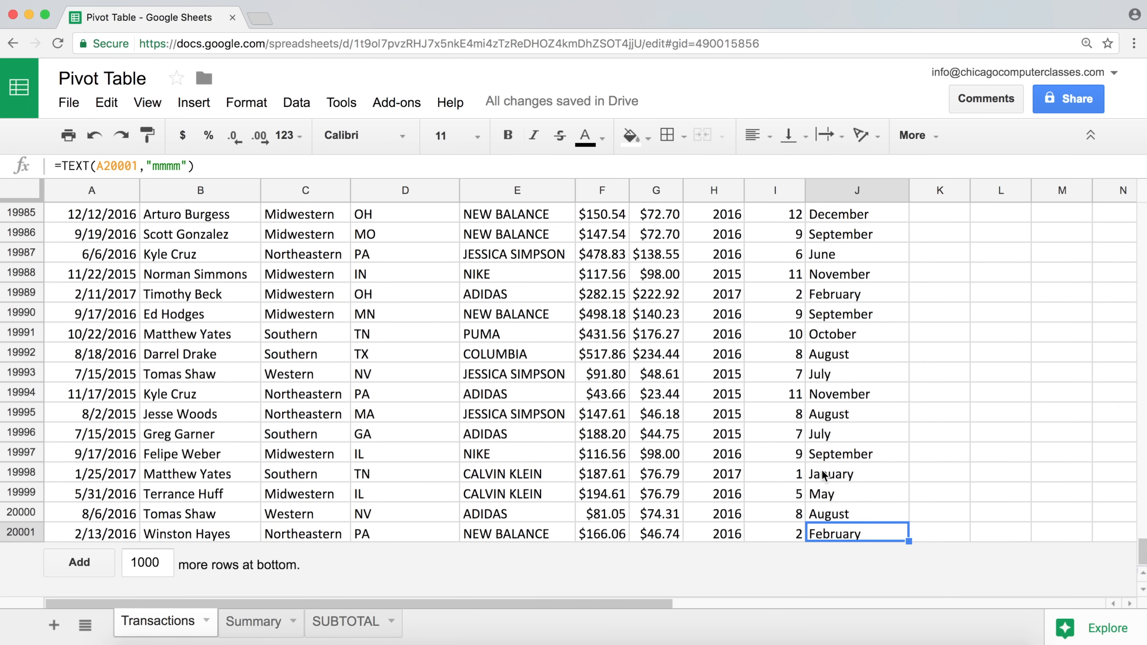
key("super+Up")
key("super+Left")
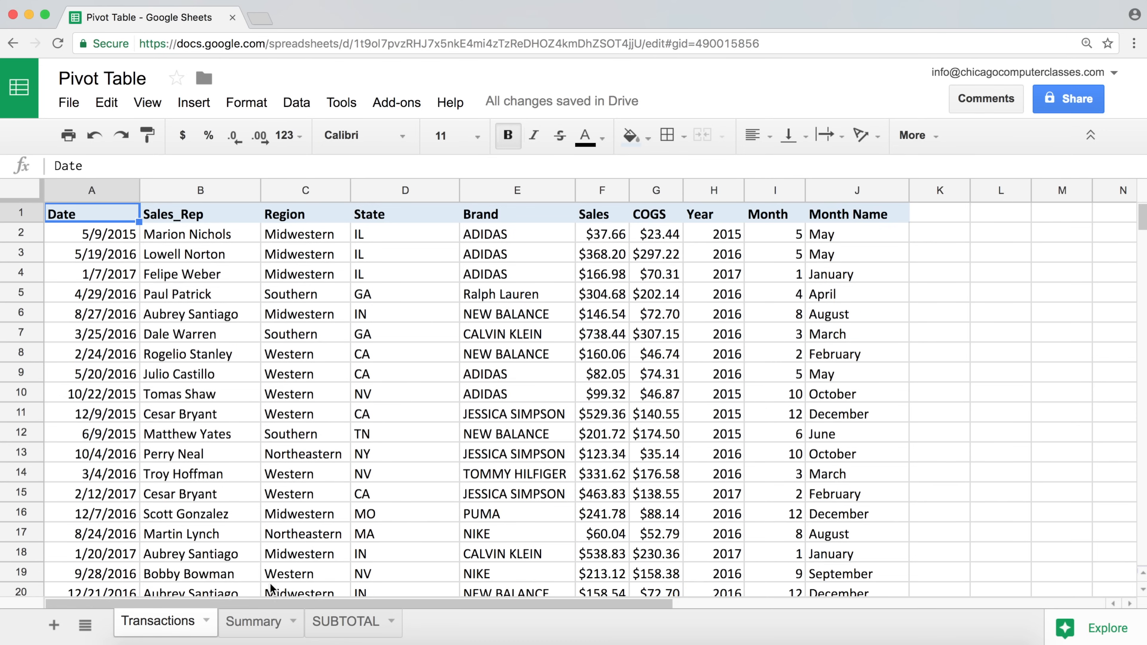
Extend the source range of the Summary sheet's pivot table to Transactions!A1:J20001.
left_click(263, 623)
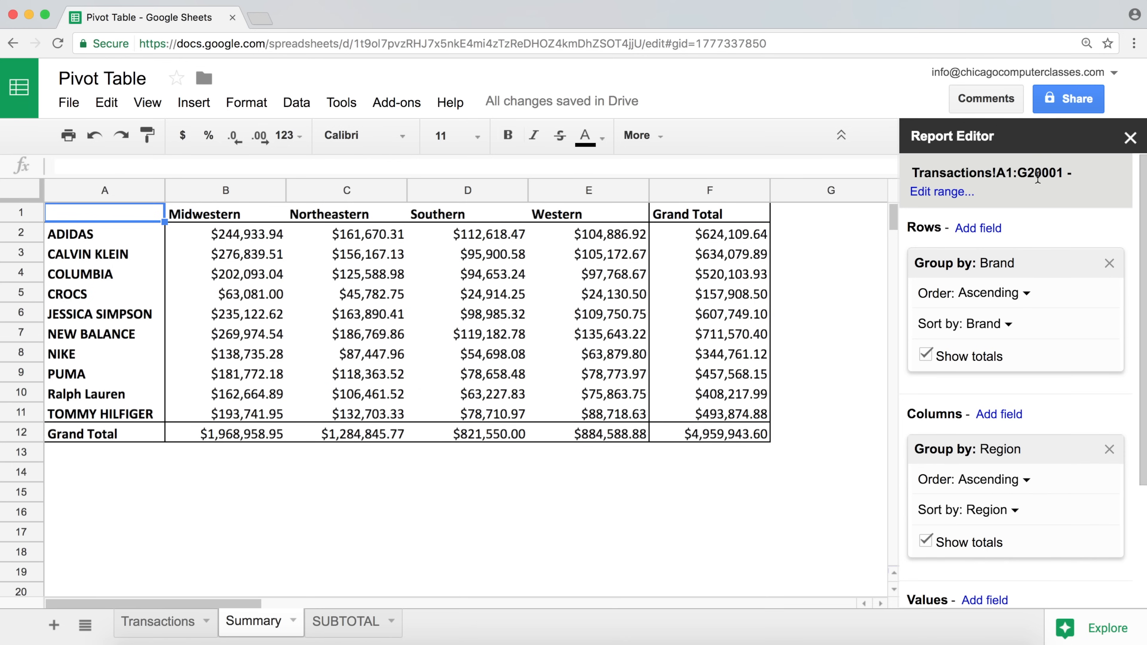
left_click(136, 624)
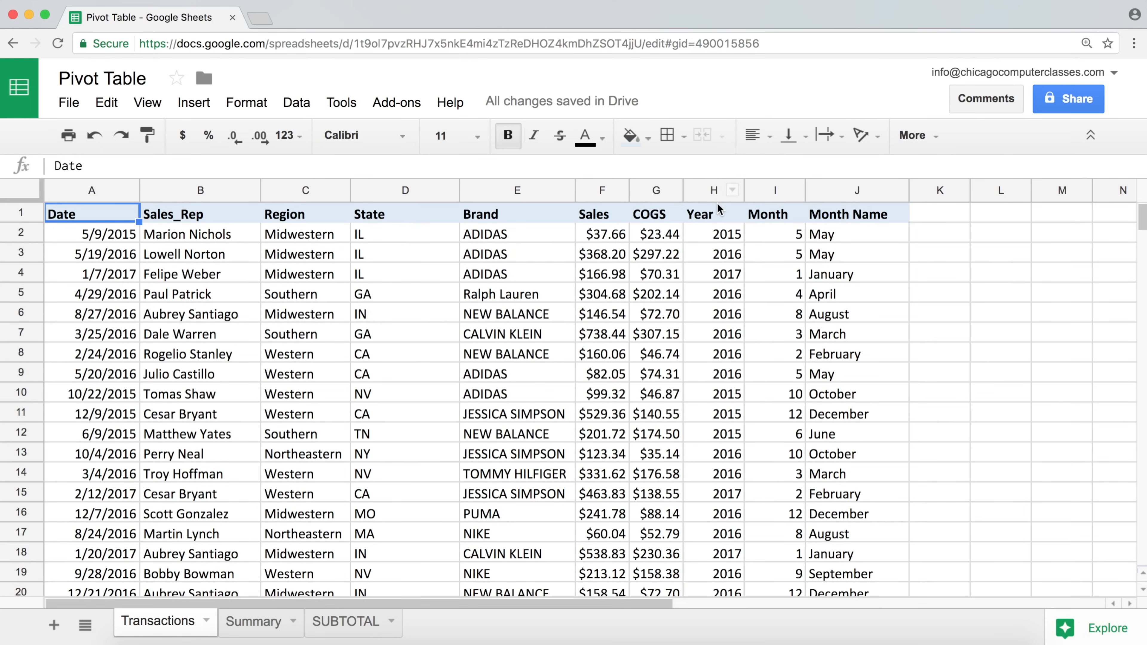
left_click(257, 630)
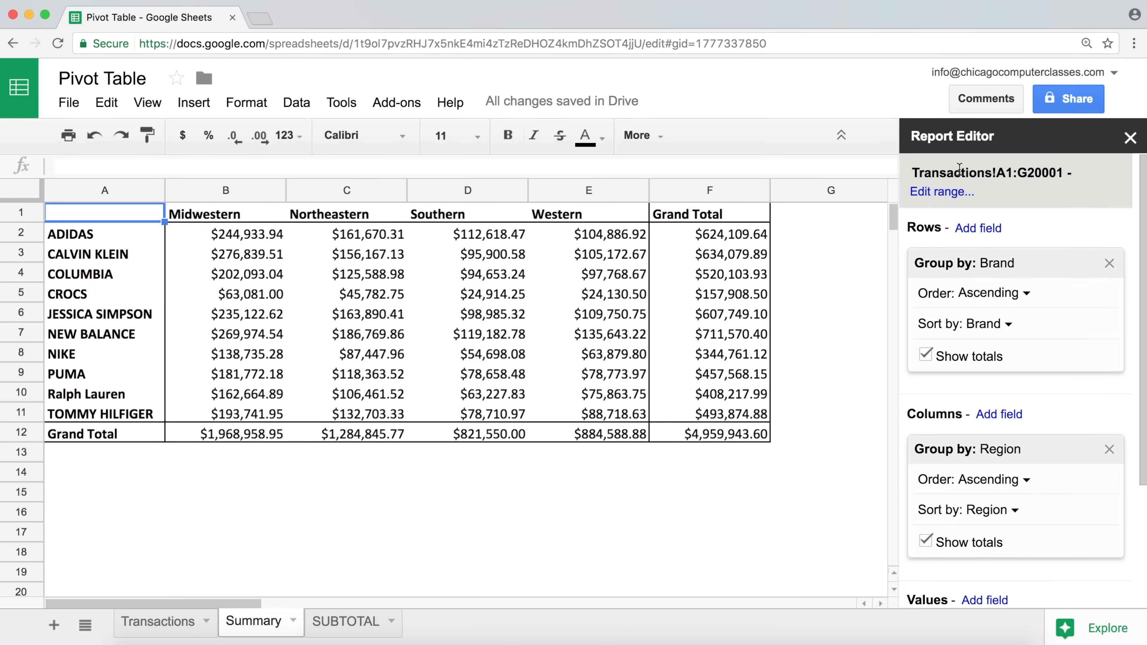
left_click(940, 195)
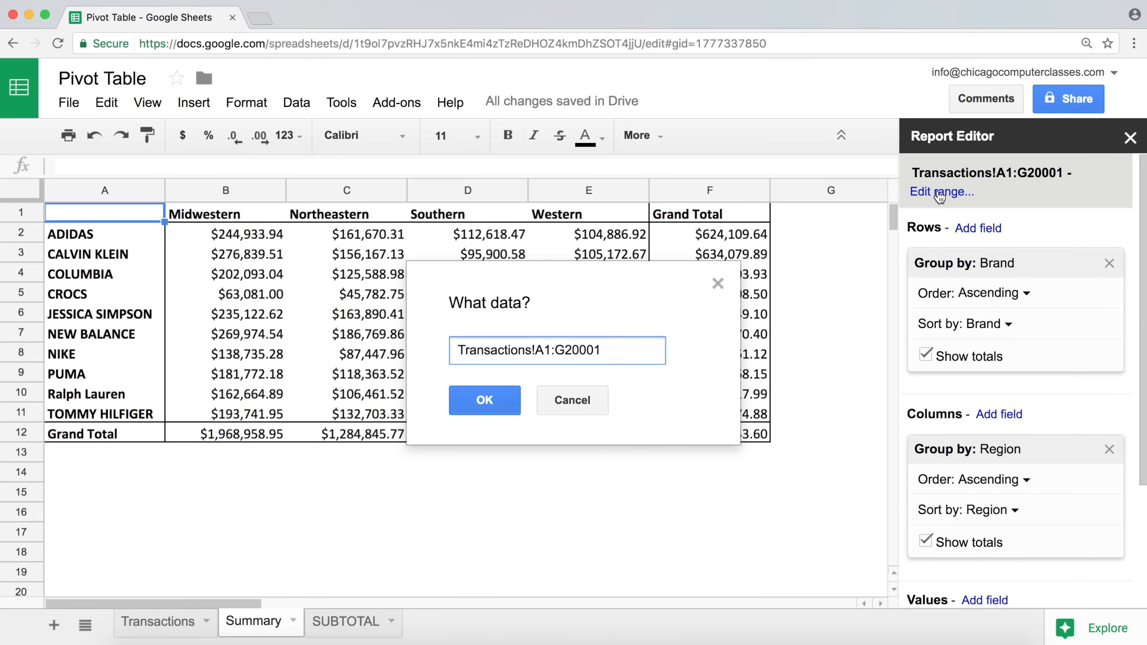
left_click(565, 348)
key("BackSpace")
type("J")
left_click(614, 353)
left_click(488, 402)
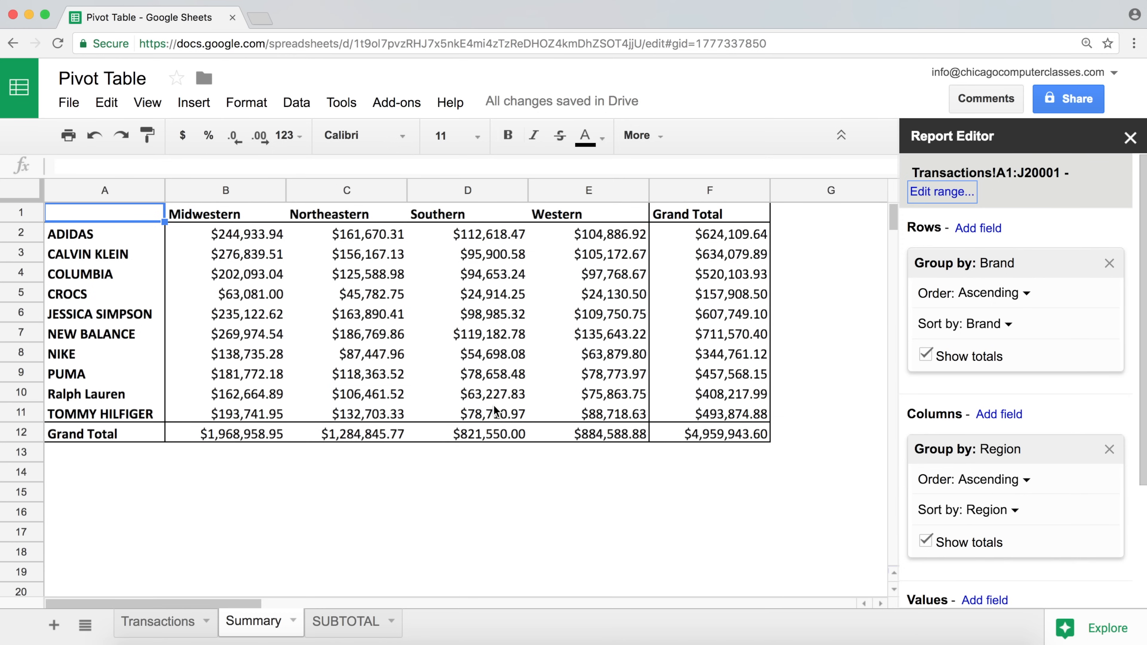
Replace the pivot table's Brand row and Region column groupings with a row grouping by Year.
left_click(1110, 263)
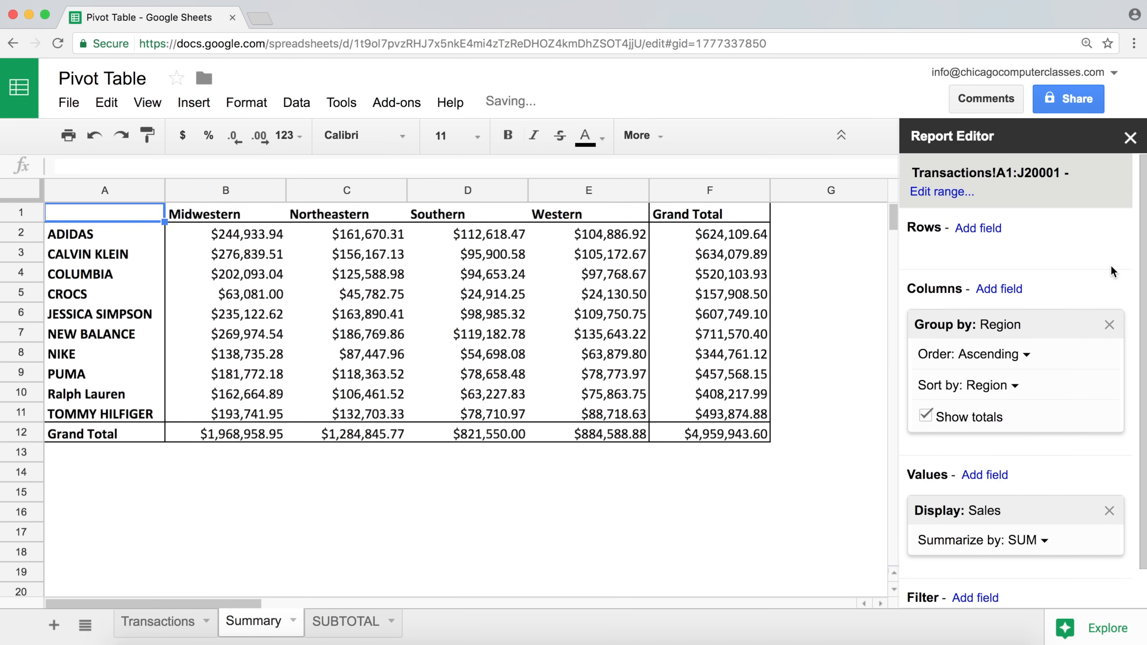
left_click(1110, 325)
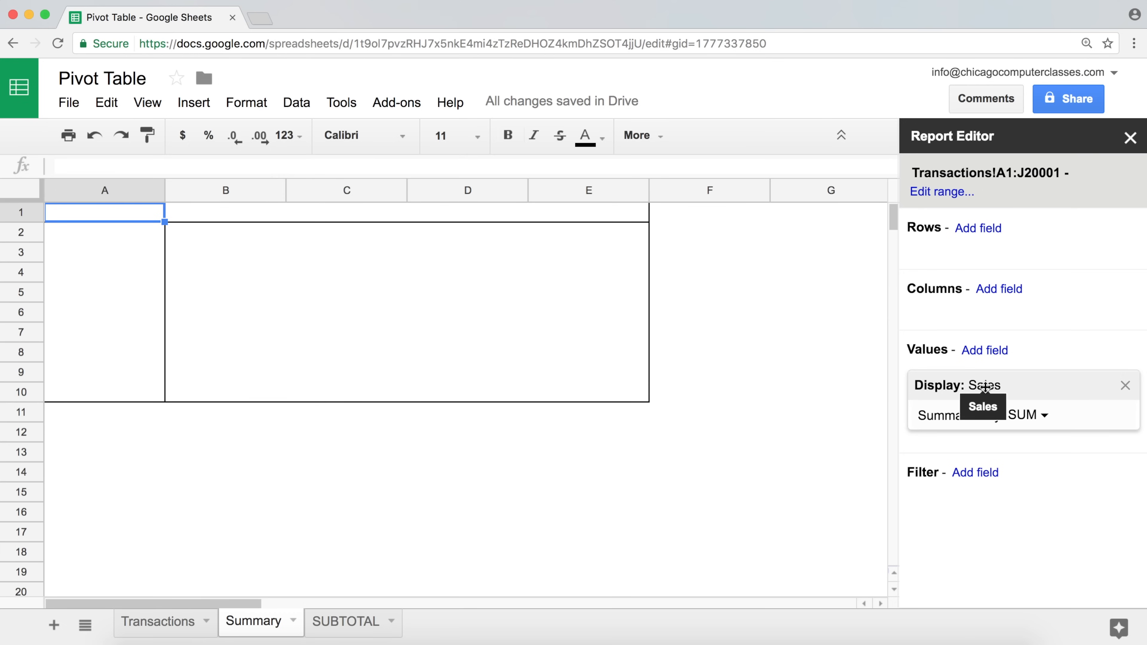
left_click(986, 229)
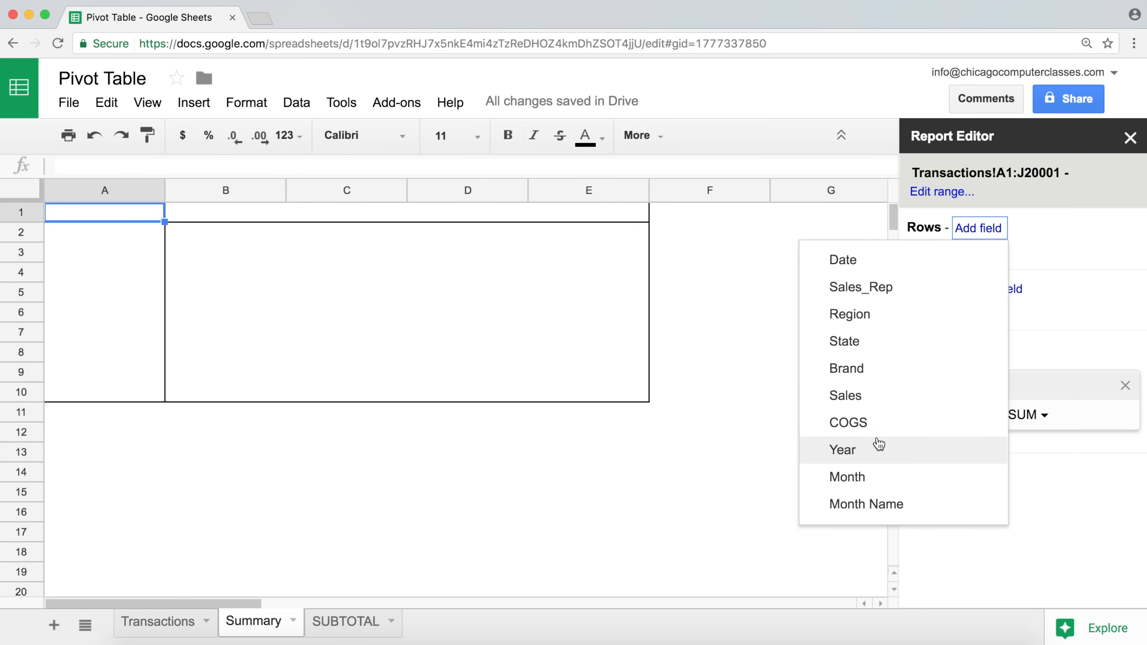
left_click(876, 449)
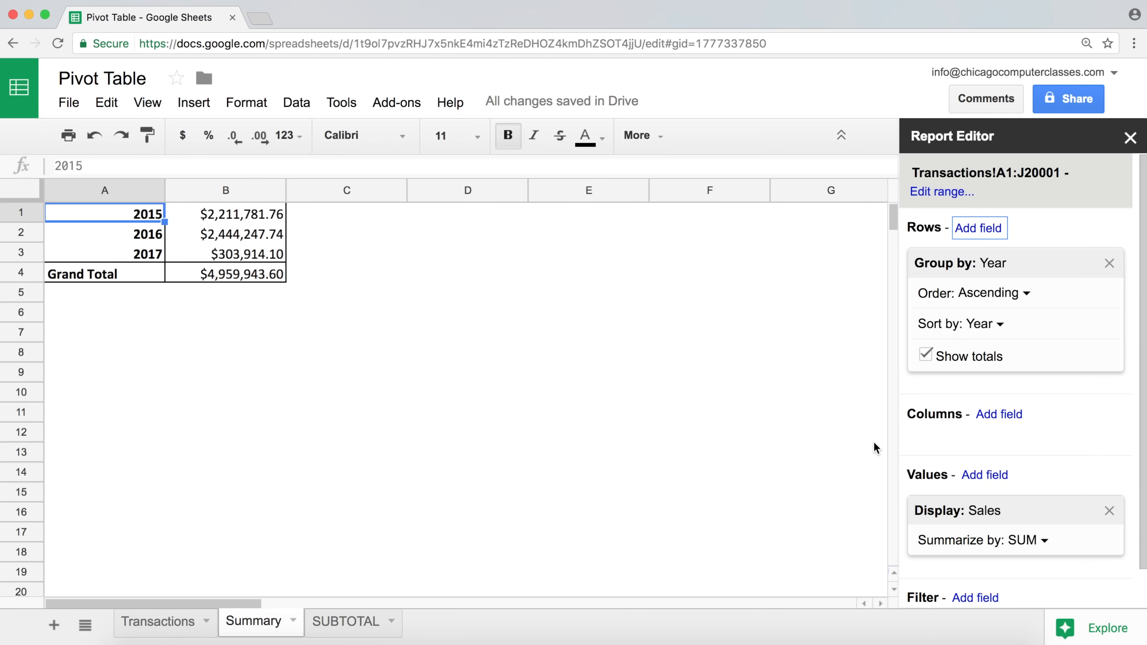
Add Month as a row grouping and move the Year grouping from the rows to the columns.
left_click(994, 232)
left_click(857, 455)
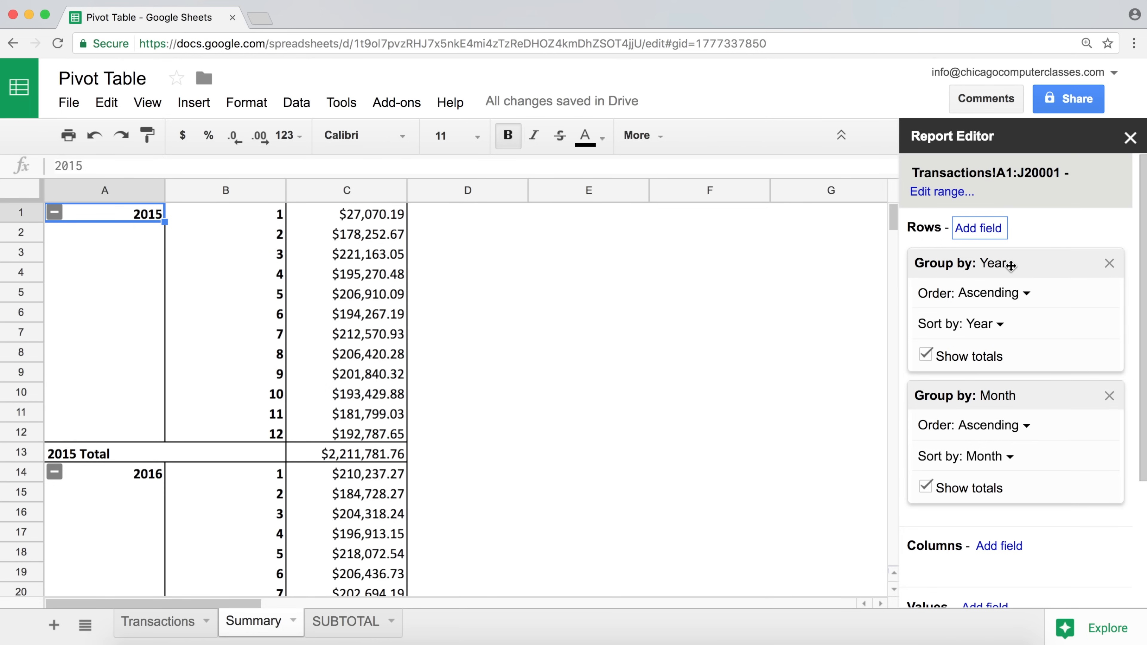
left_click_drag(1010, 258, 1019, 427)
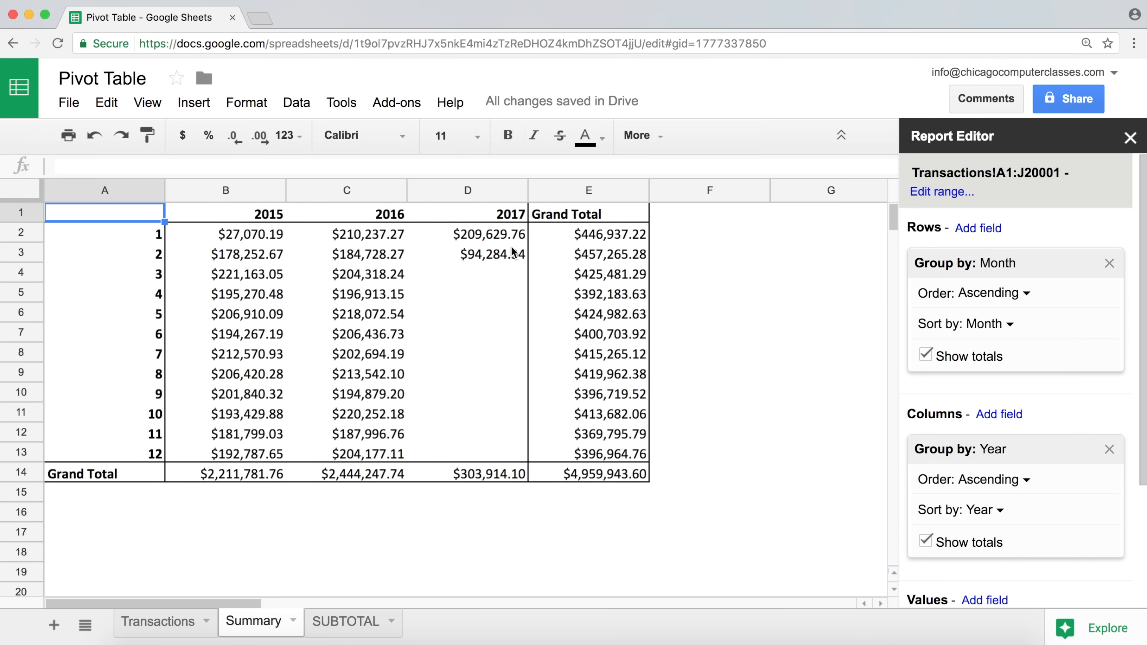
Examine the 2017 monthly sales and the 2016 grand total, and compare with the SUBTOTAL sheet before returning to Summary.
left_click(502, 236)
left_click_drag(501, 236, 502, 255)
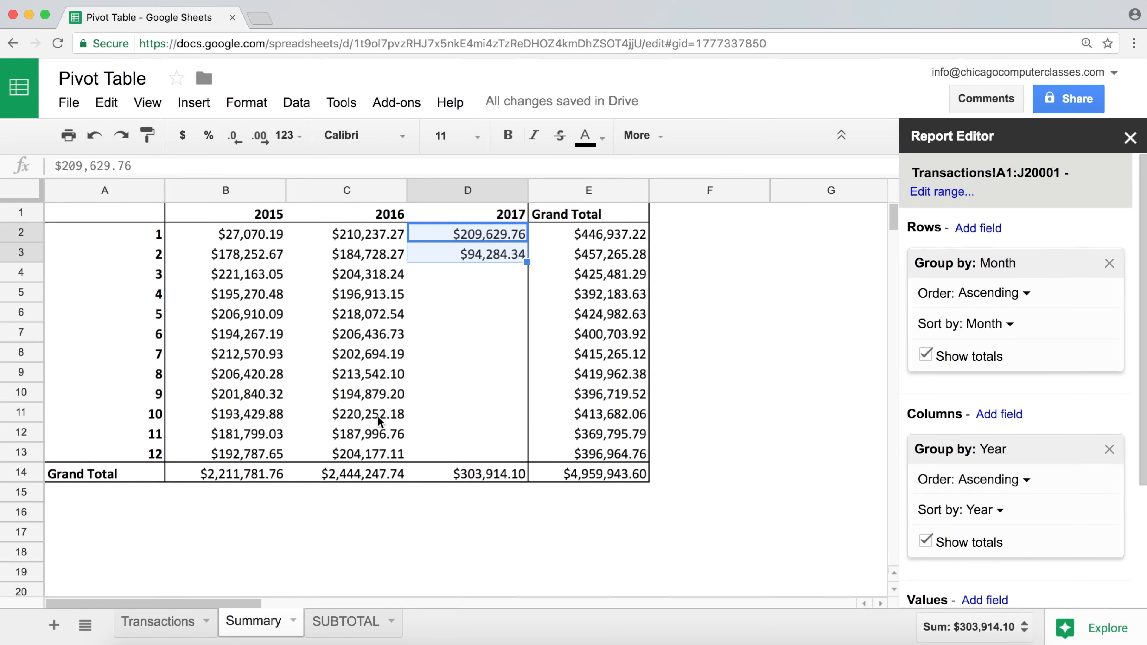
left_click(343, 472)
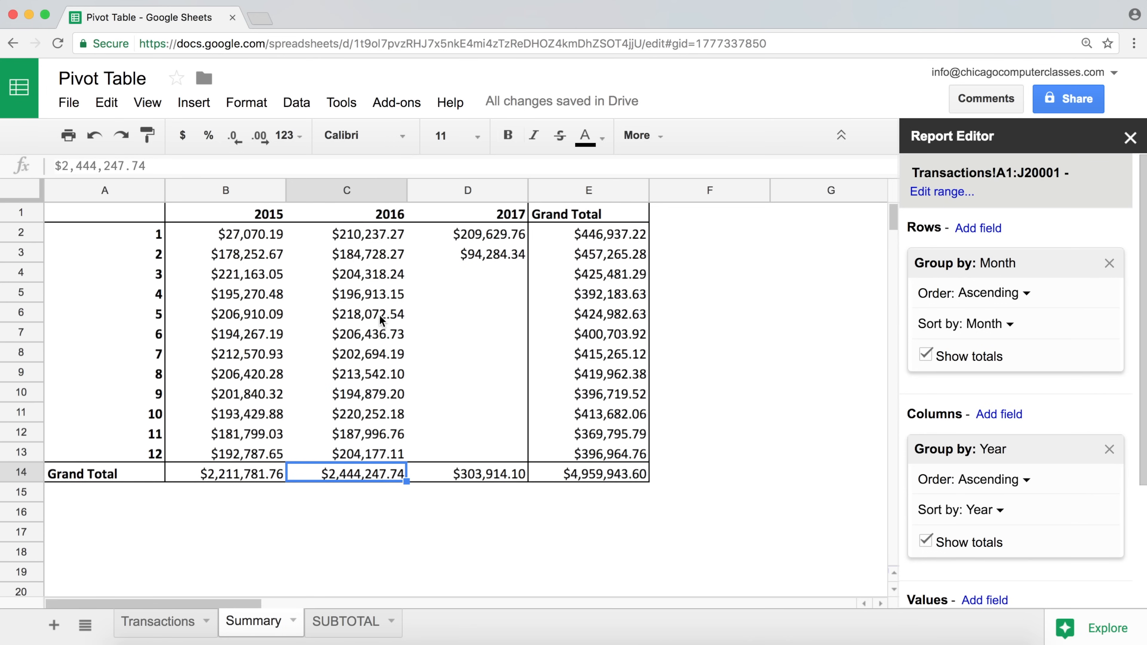
left_click(342, 626)
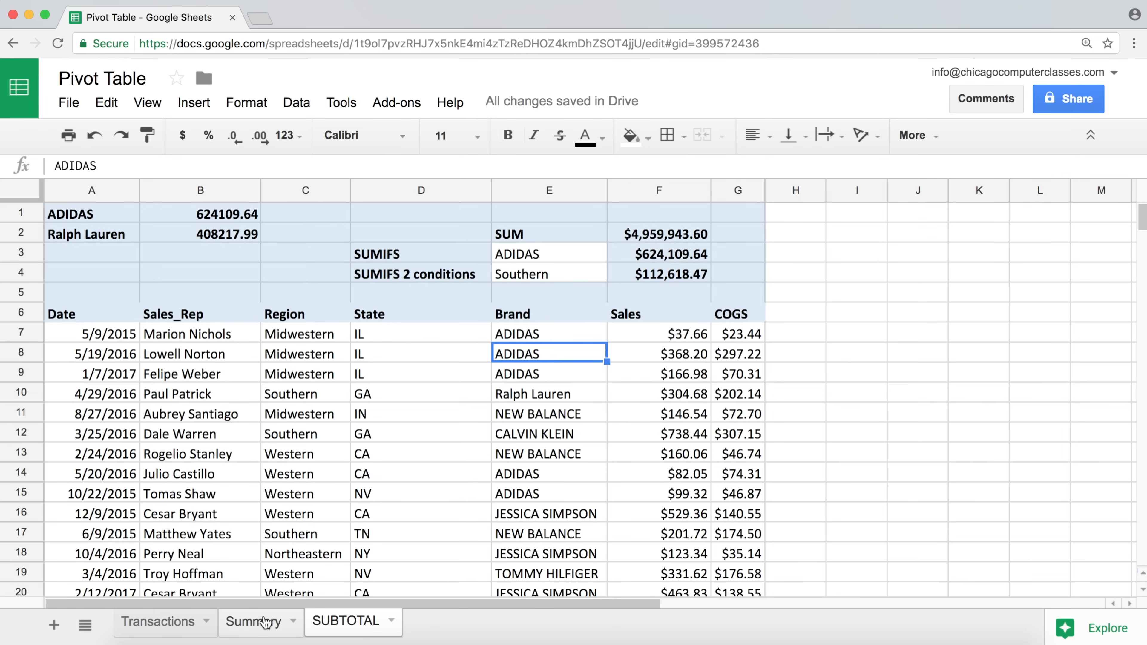
left_click(267, 623)
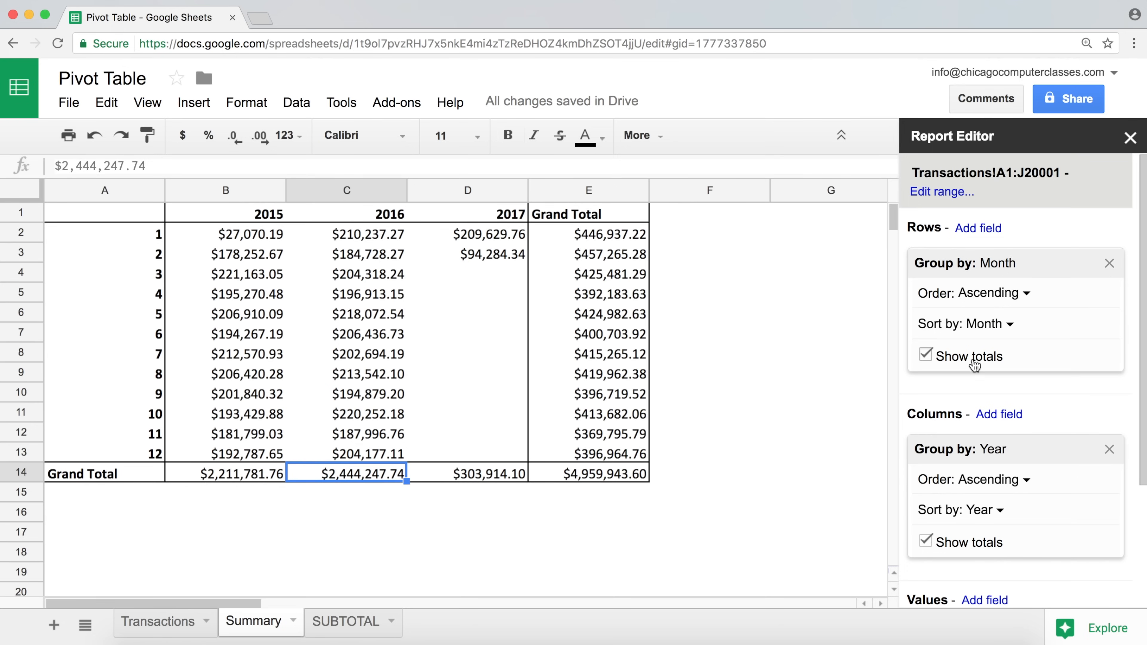
Turn the totals of the Month row grouping off and on again, and do the same for the Year column grouping.
left_click(926, 356)
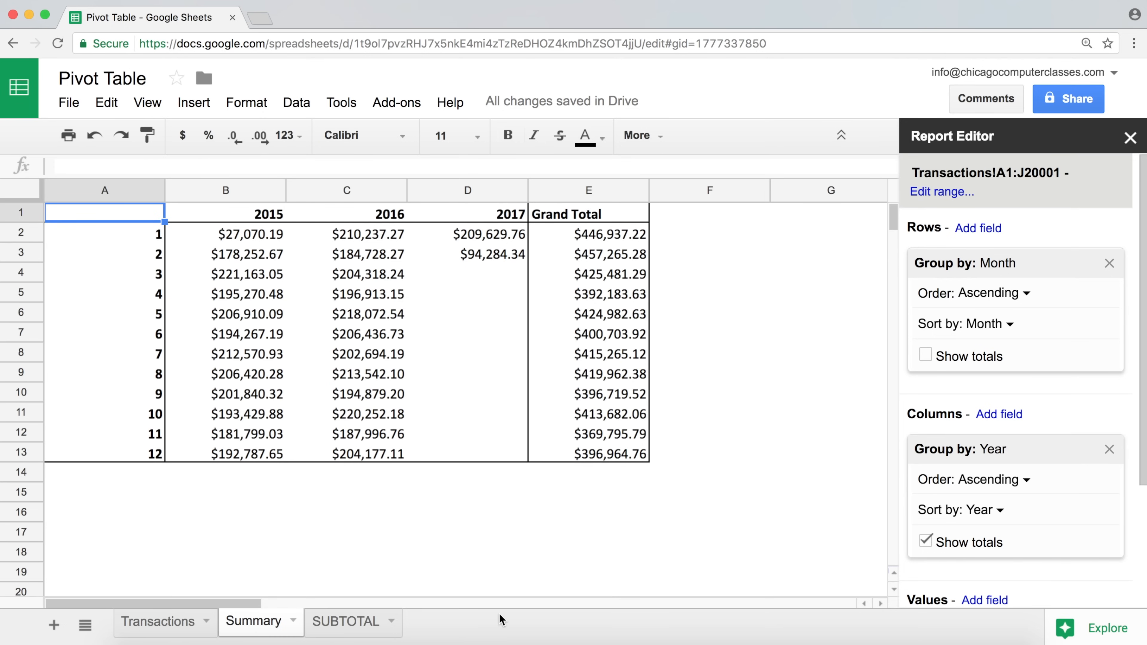
left_click(952, 356)
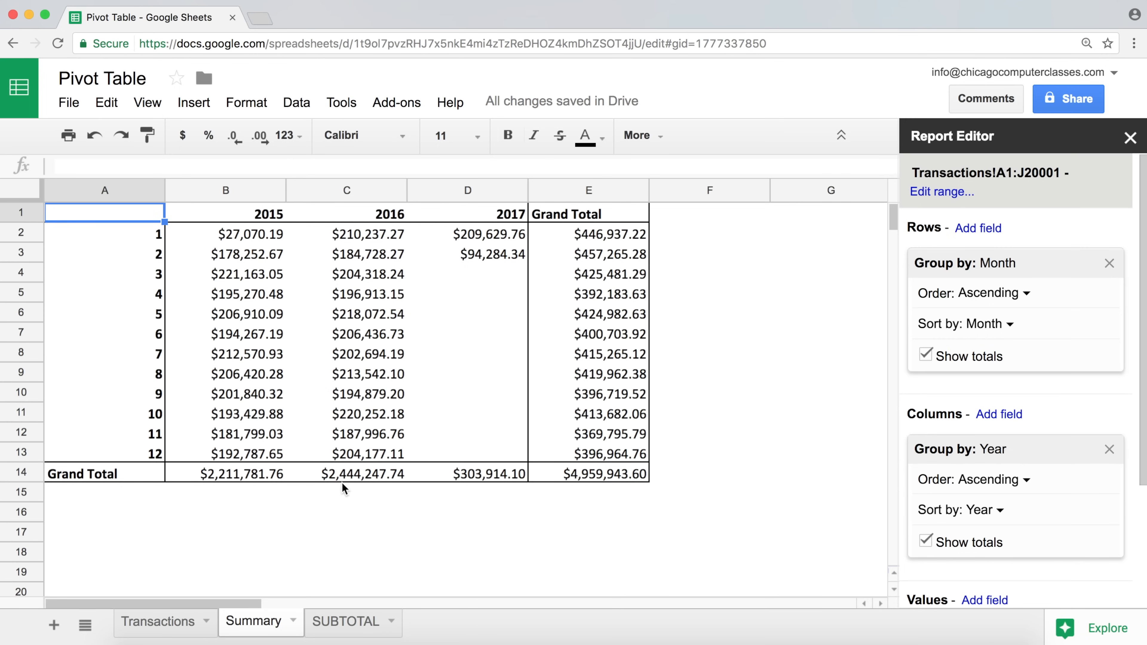
left_click(984, 542)
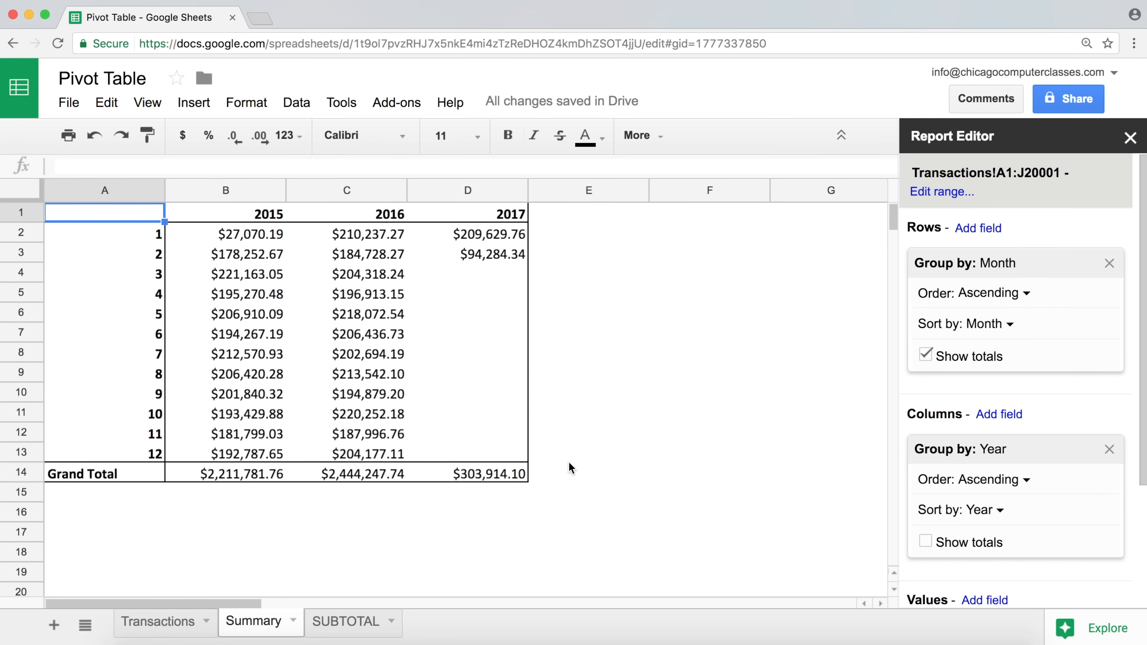
left_click(927, 543)
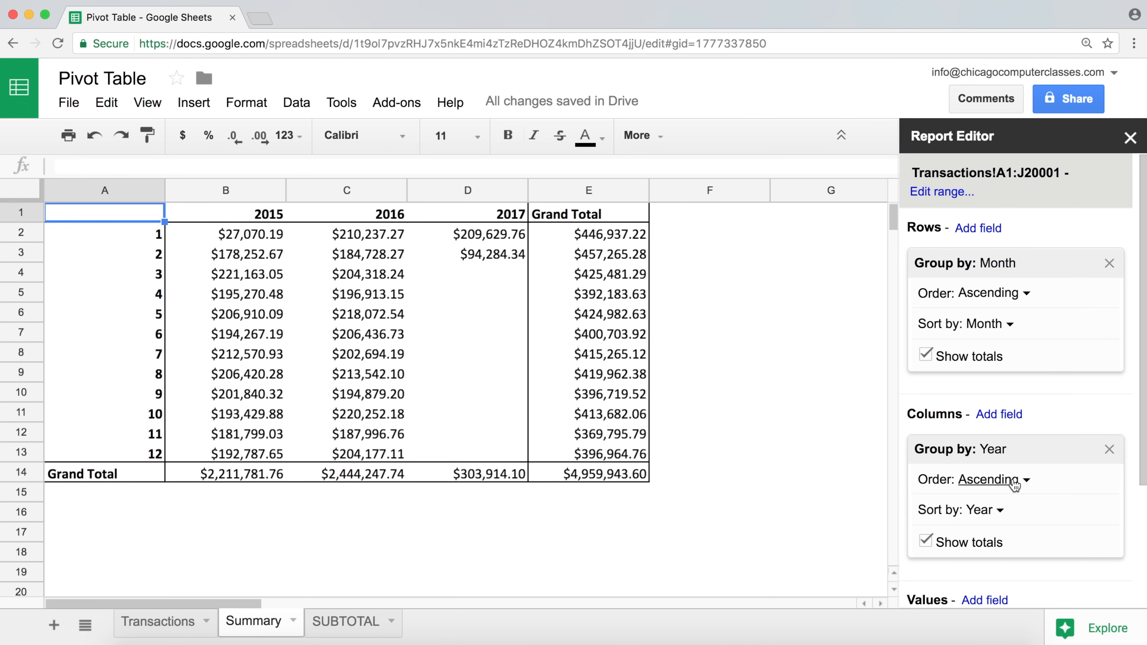
Switch the order of the pivot table's Year column grouping to Descending and back to Ascending.
scroll(1015, 483, "down", 3)
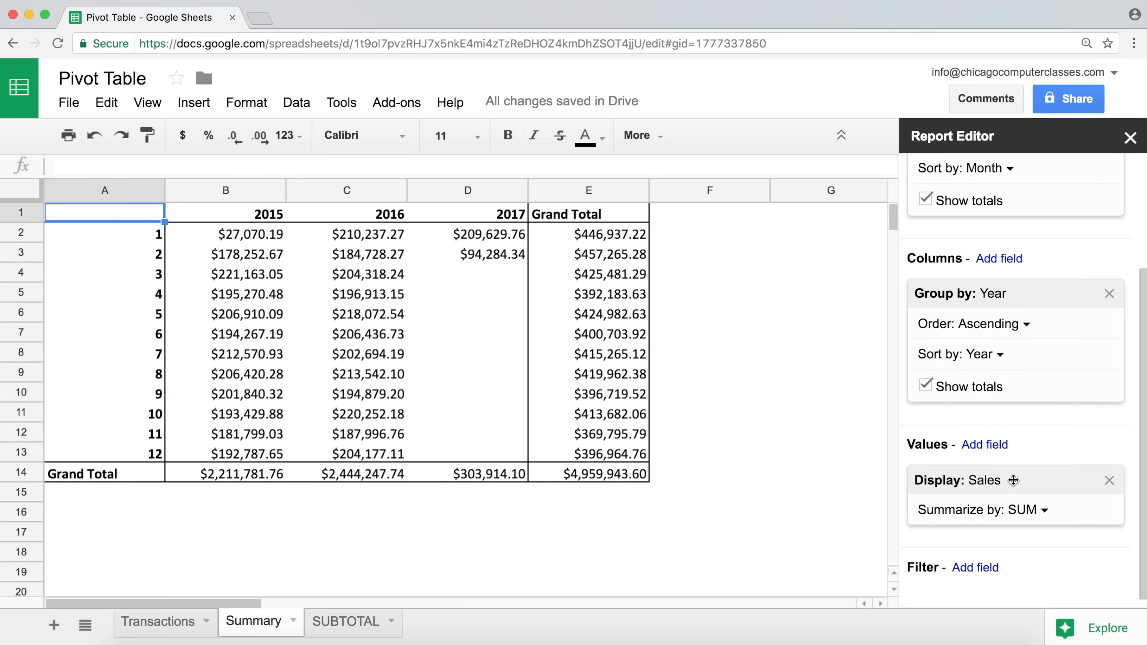
scroll(1013, 480, "up", 3)
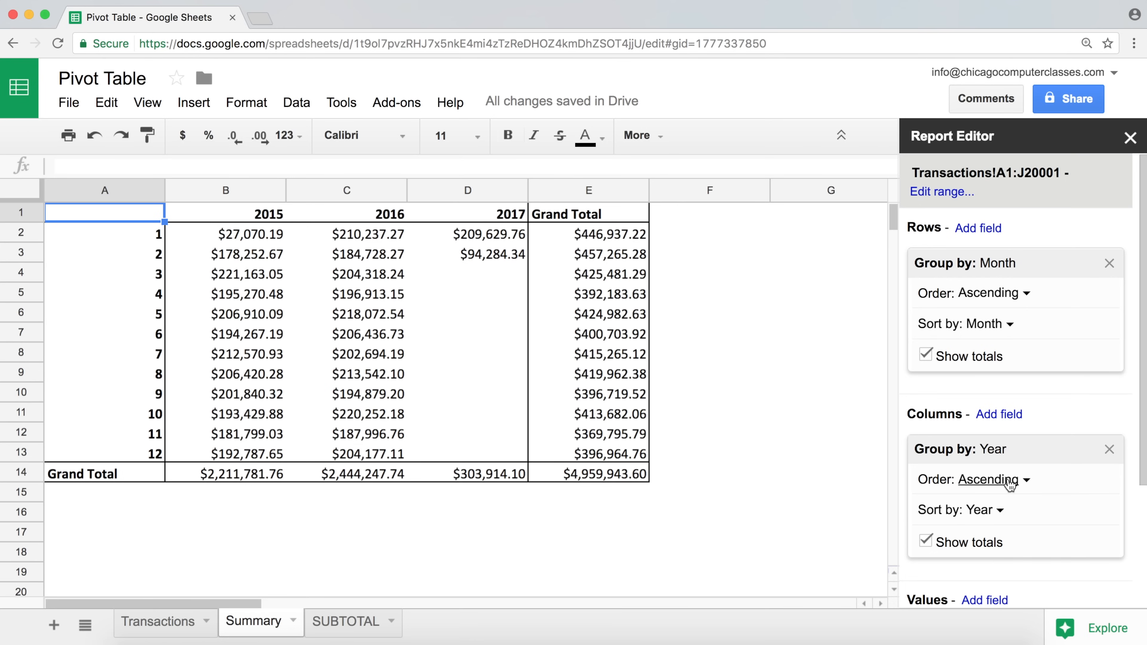
left_click(1021, 481)
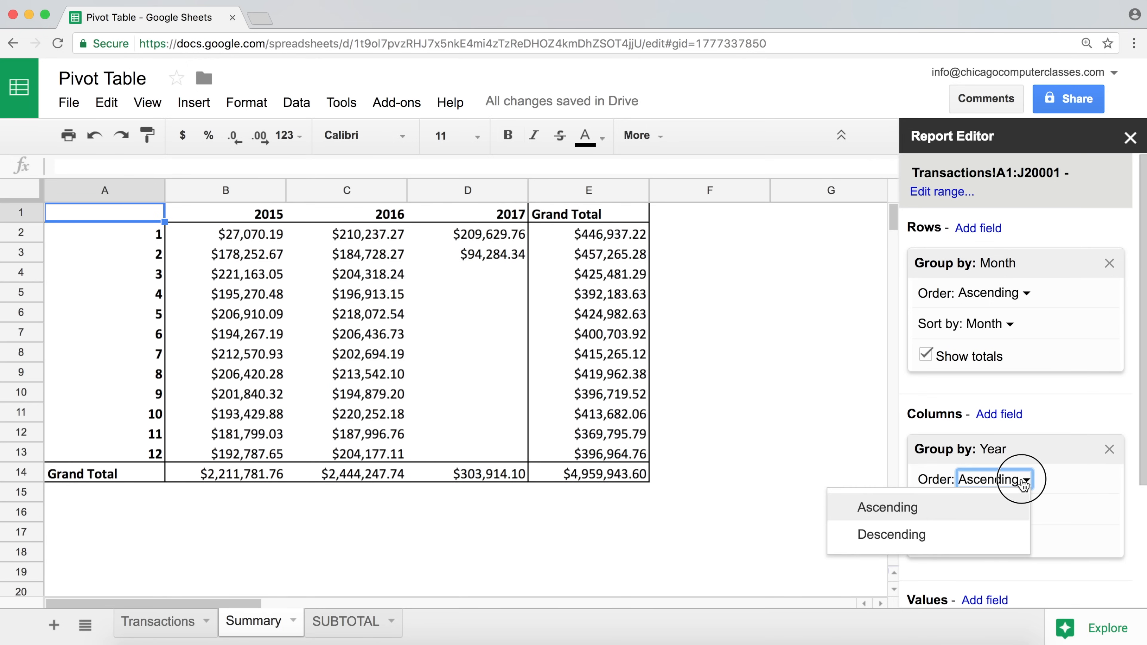
left_click(973, 534)
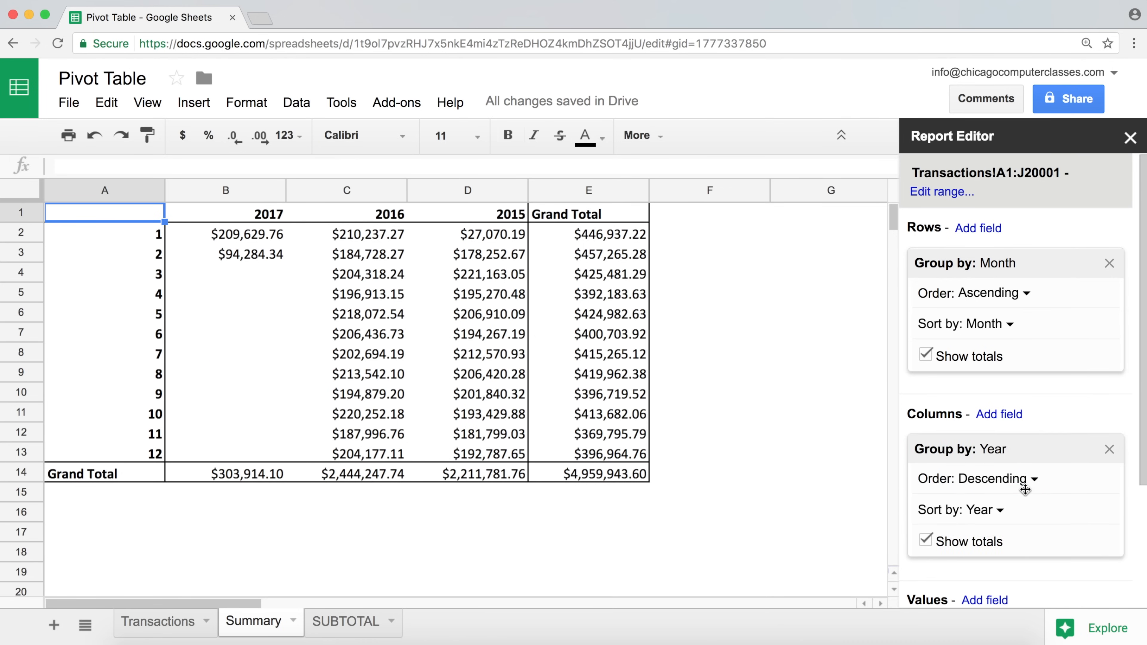
left_click(1029, 479)
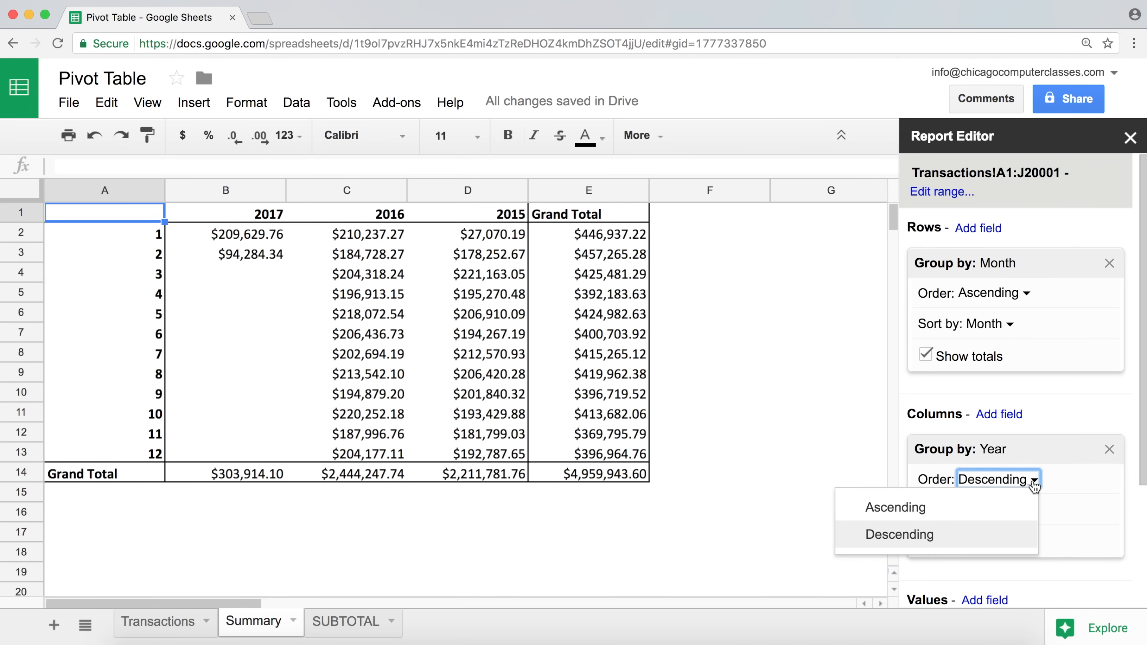
left_click(1007, 500)
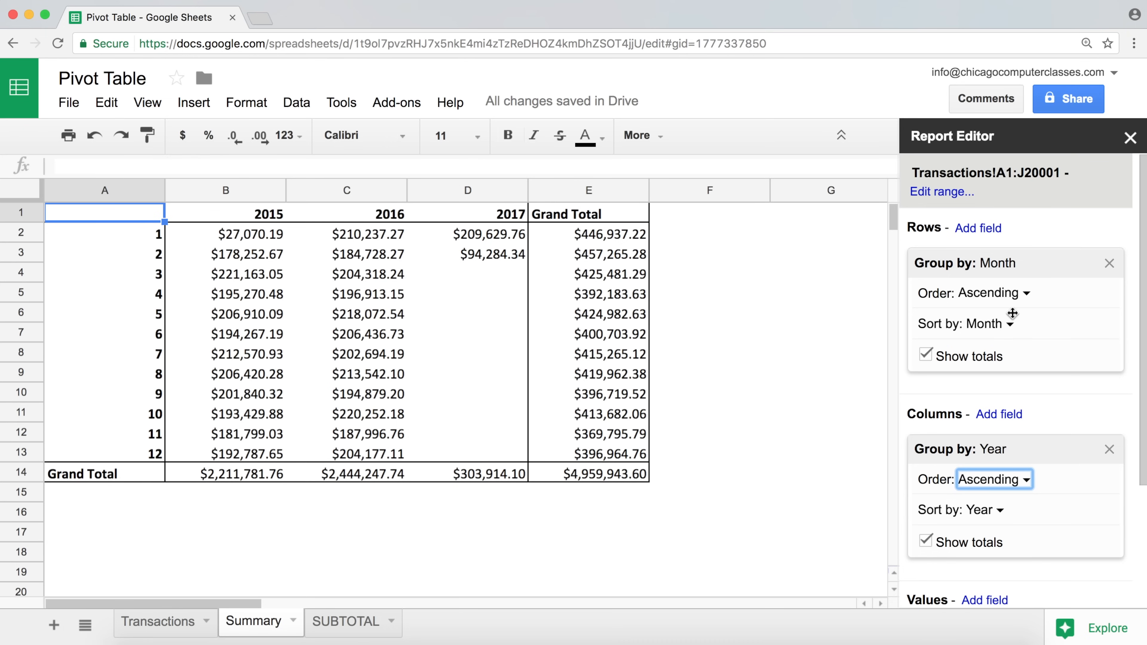
Sort the Month row grouping by the SUM of Sales in the Grand Total, in descending order.
left_click(1008, 322)
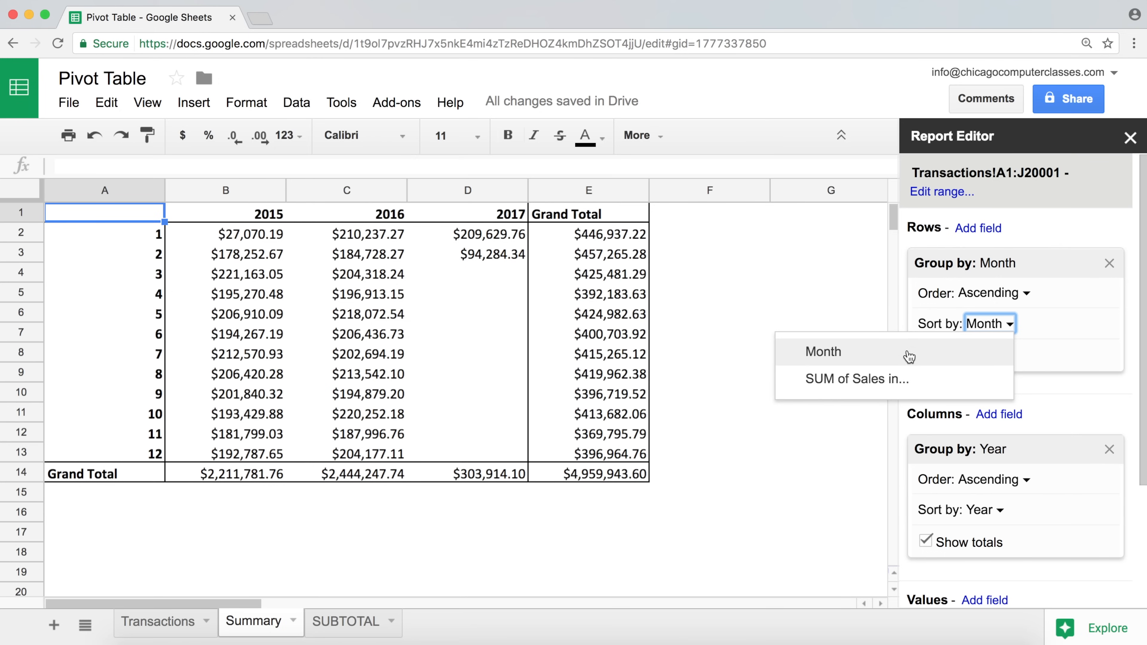
left_click(884, 381)
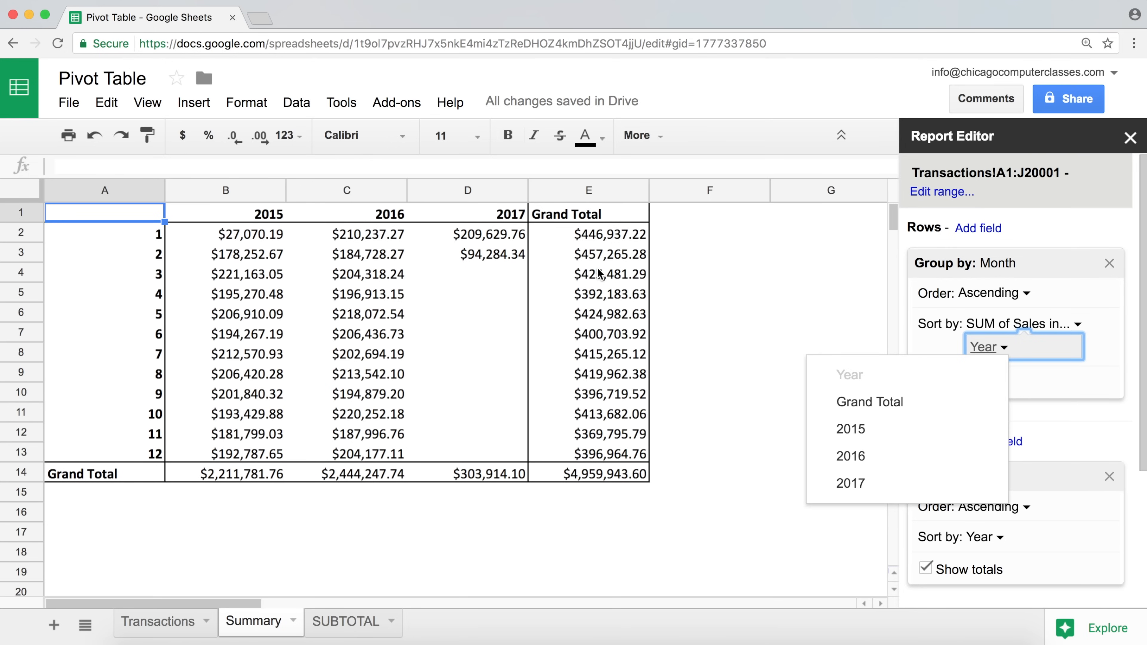
left_click(863, 402)
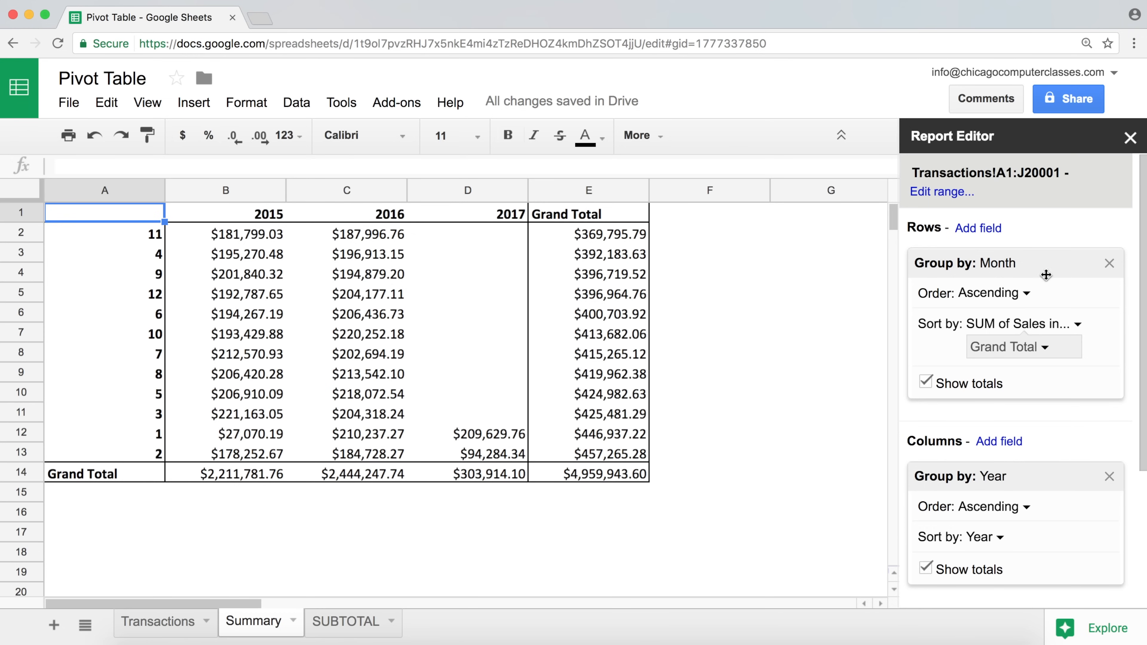
left_click(1026, 296)
left_click(974, 348)
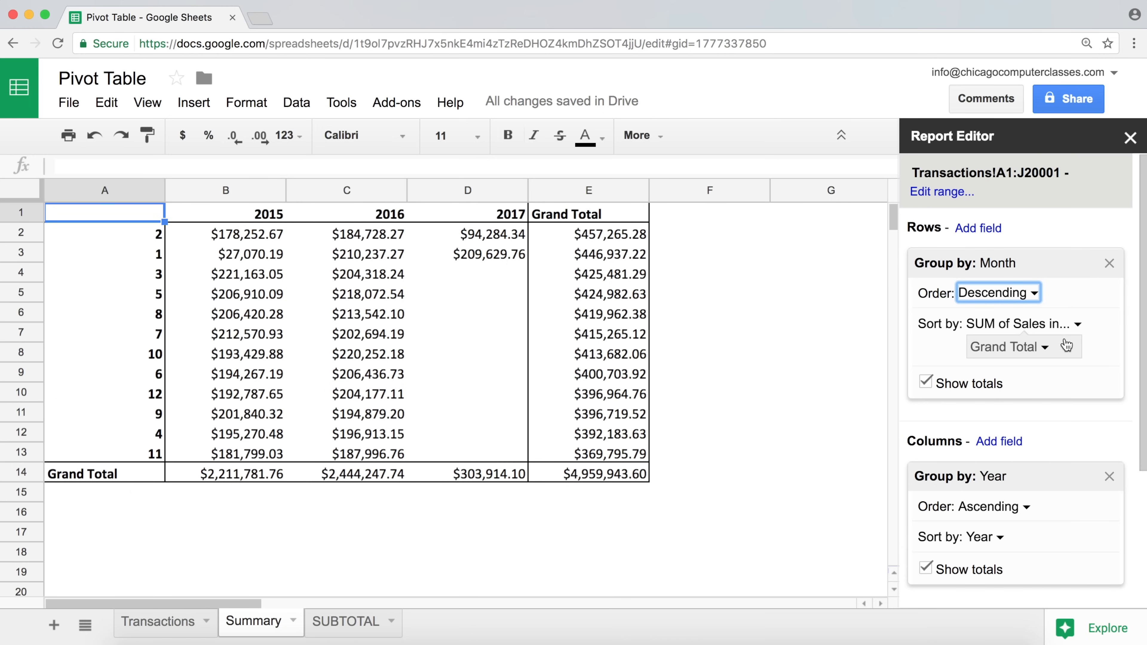
Set the Month row grouping back to sorting by Month in ascending order.
left_click(1071, 326)
left_click(957, 354)
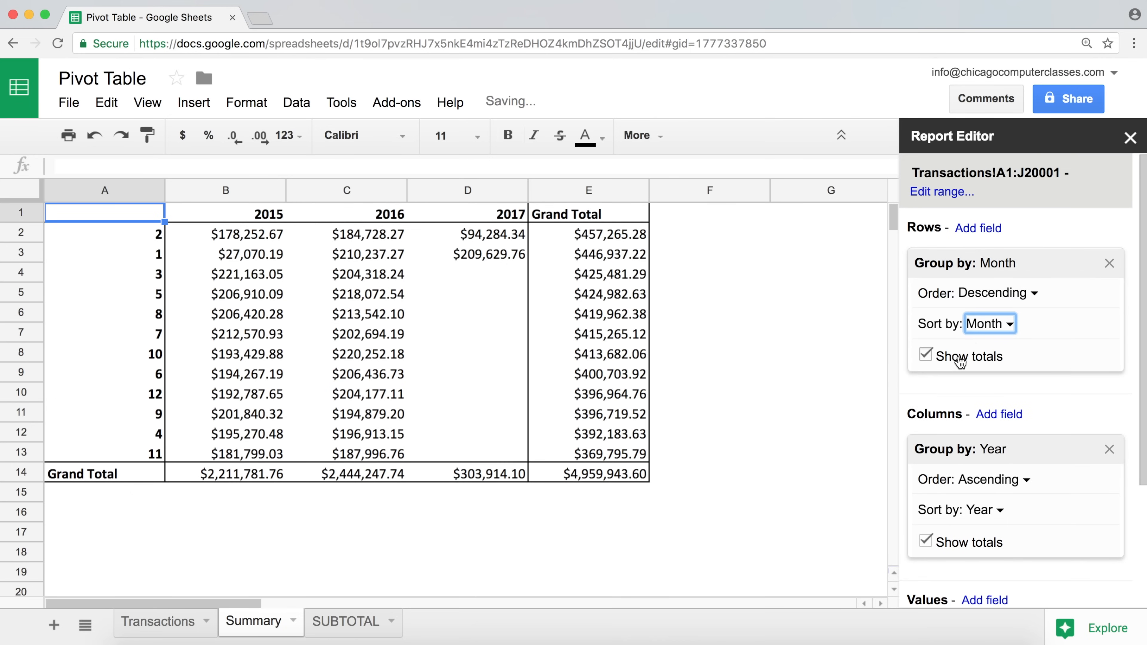
left_click(1033, 298)
left_click(987, 321)
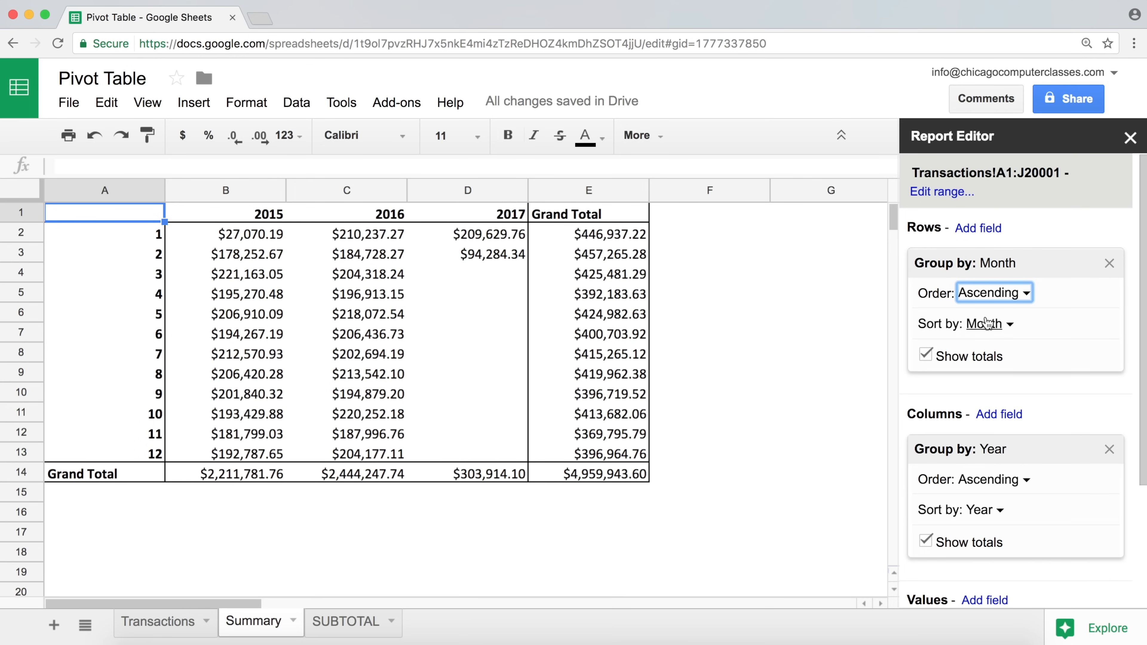
scroll(1080, 380, "down", 5)
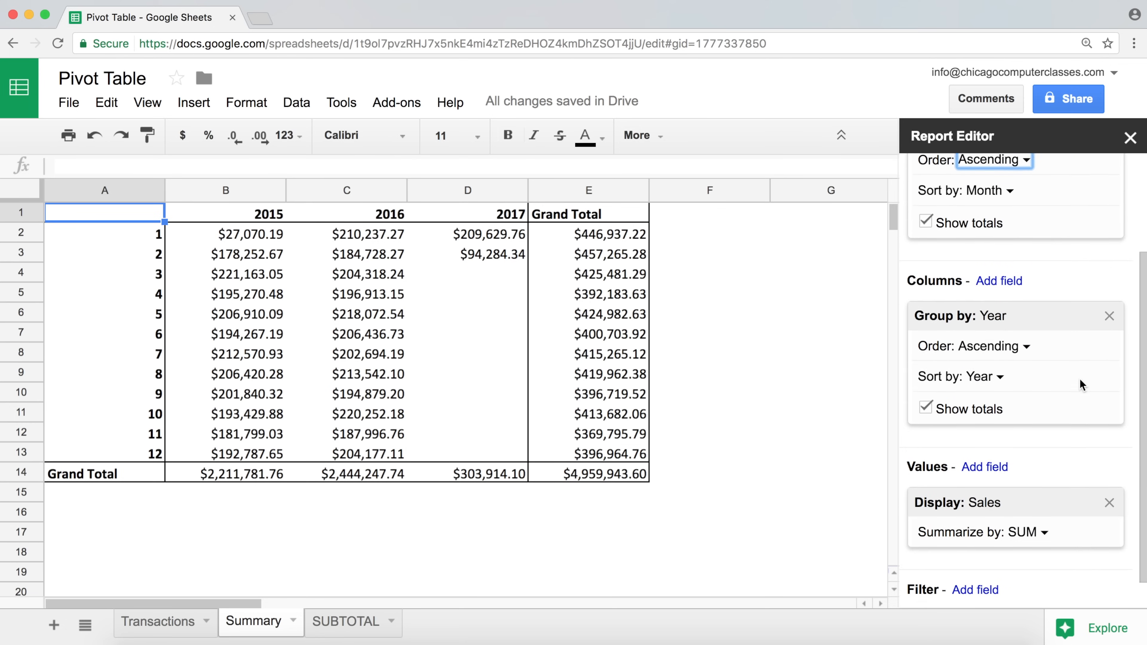
scroll(1079, 379, "up", 5)
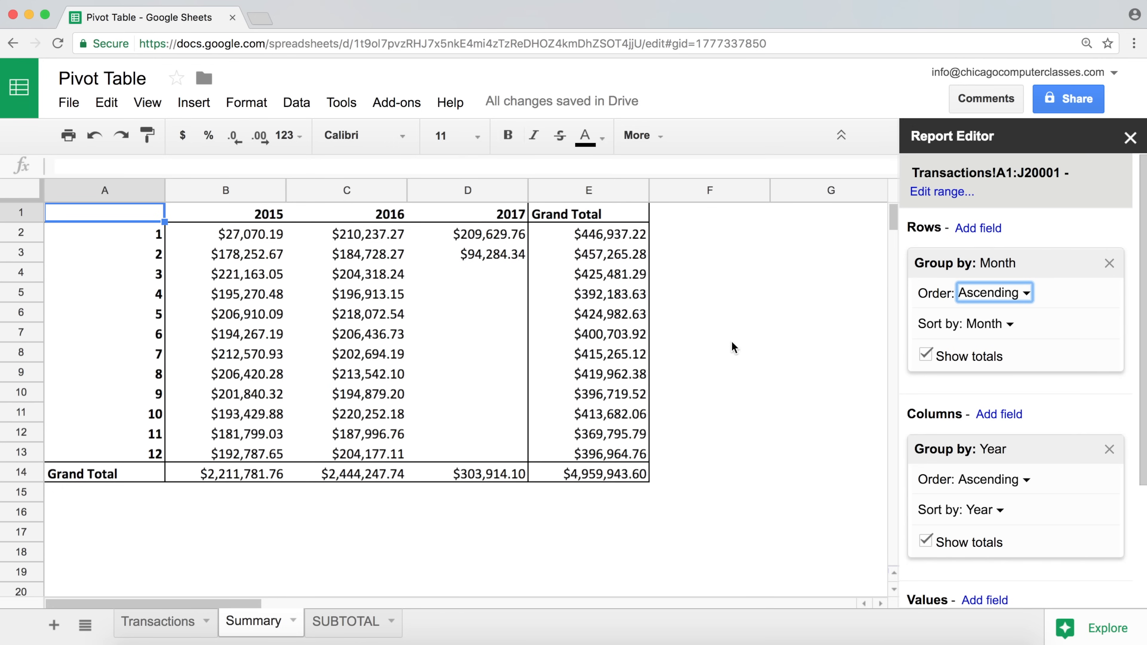
scroll(1068, 412, "down", 4)
scroll(1068, 411, "up", 4)
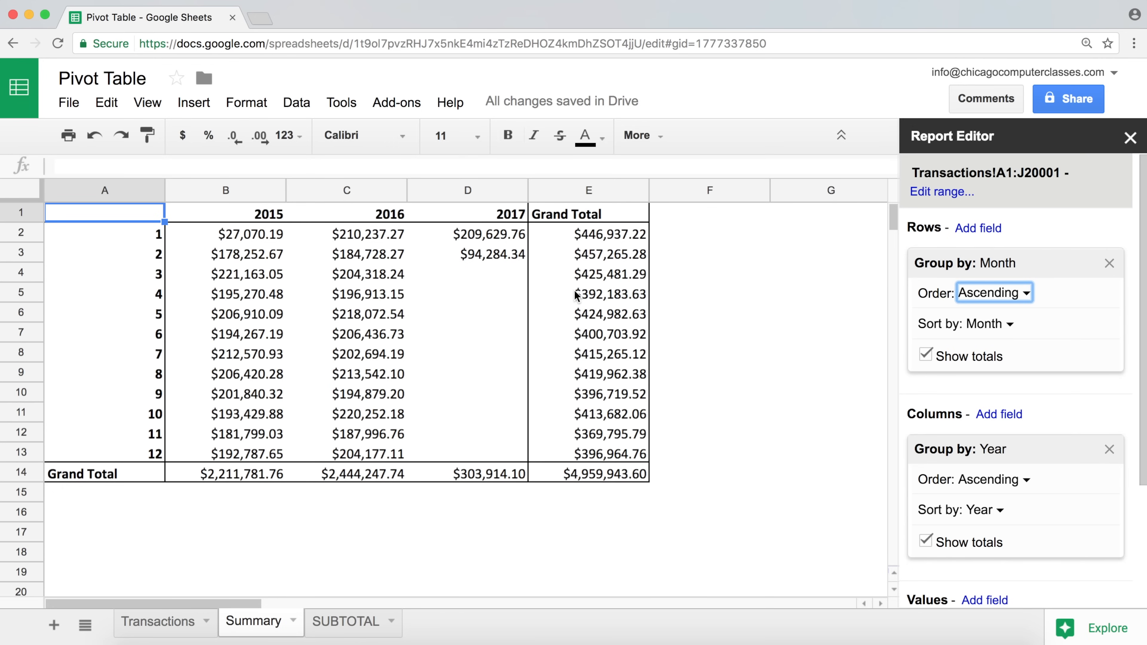